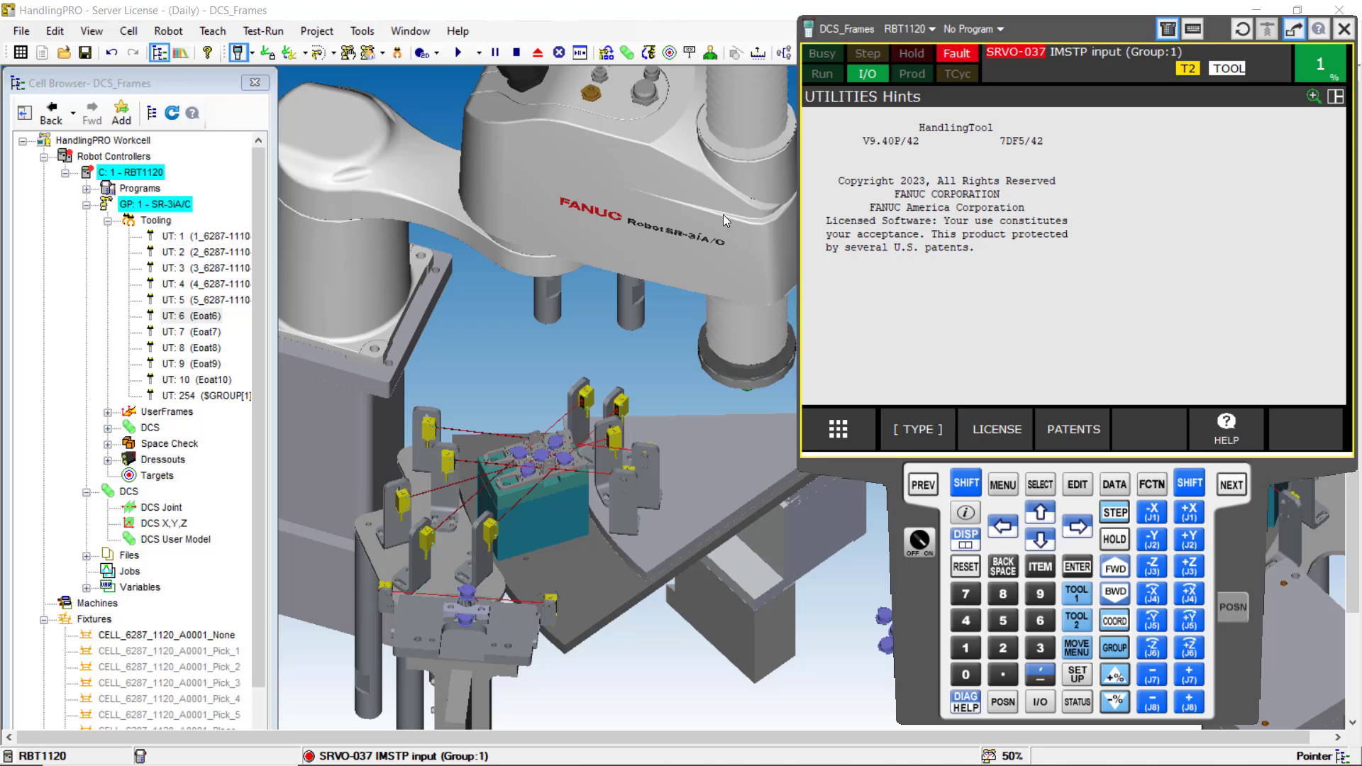
# - Reset the active robot fault and check the RBT1120 controller's digital inputs in the I/O Panel utility
pyautogui.moveTo(275, 309)
pyautogui.mouseDown()
pyautogui.moveTo(301, 309)
pyautogui.moveTo(284, 308)
pyautogui.mouseUp()
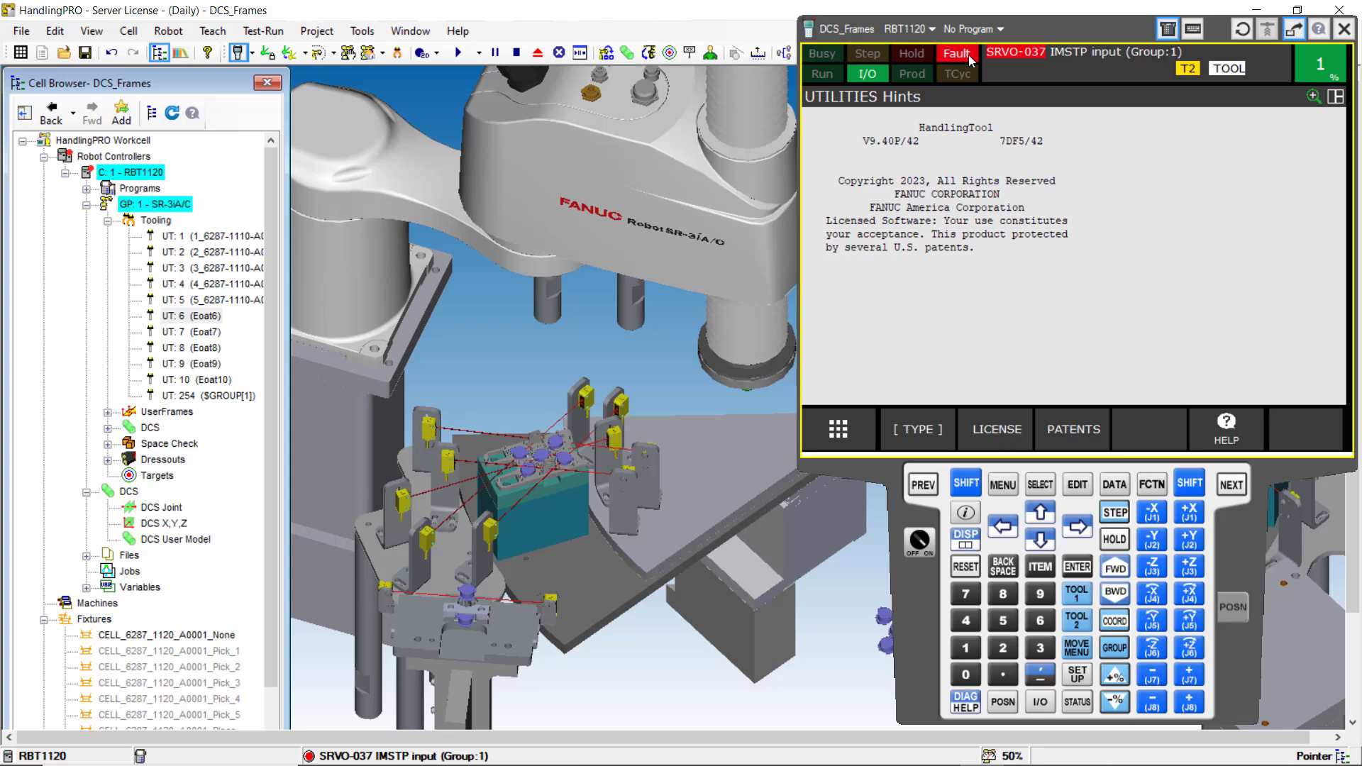
pyautogui.click(964, 568)
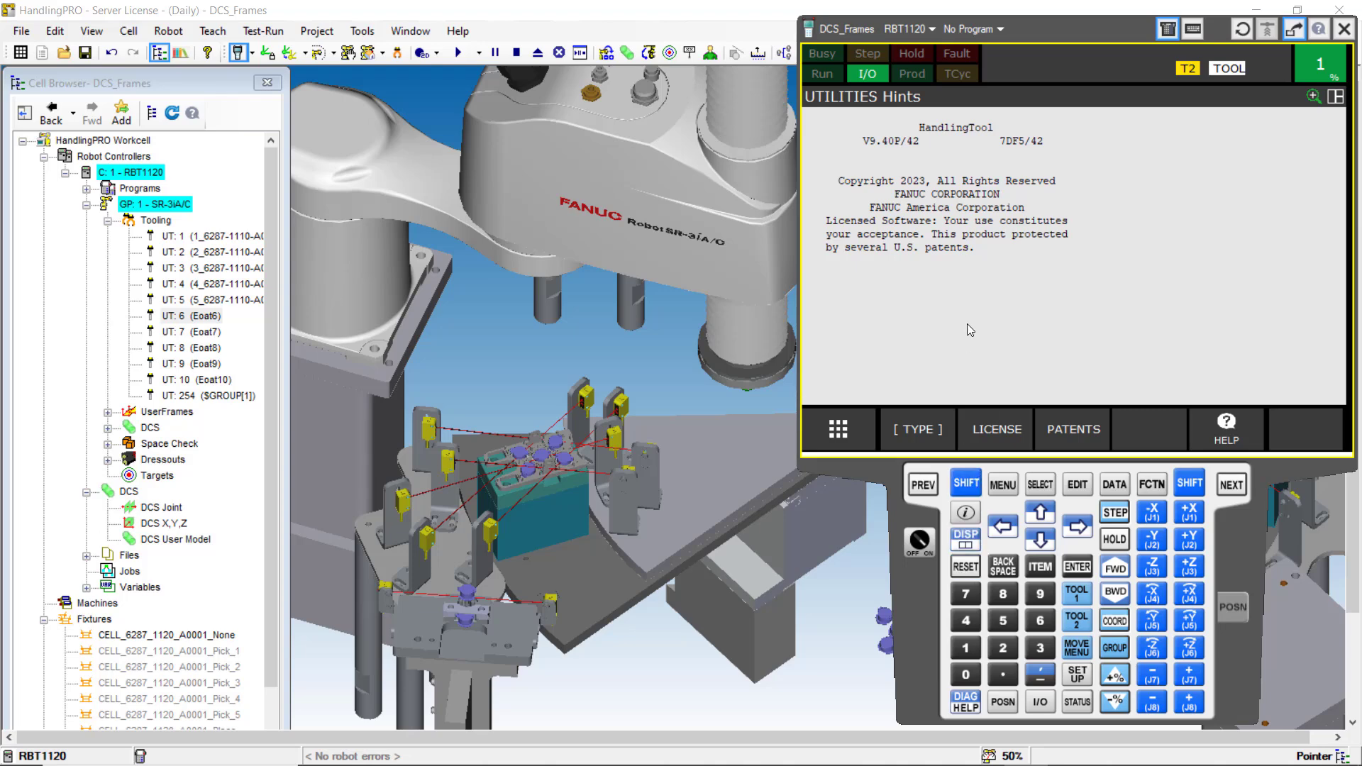
pyautogui.click(361, 32)
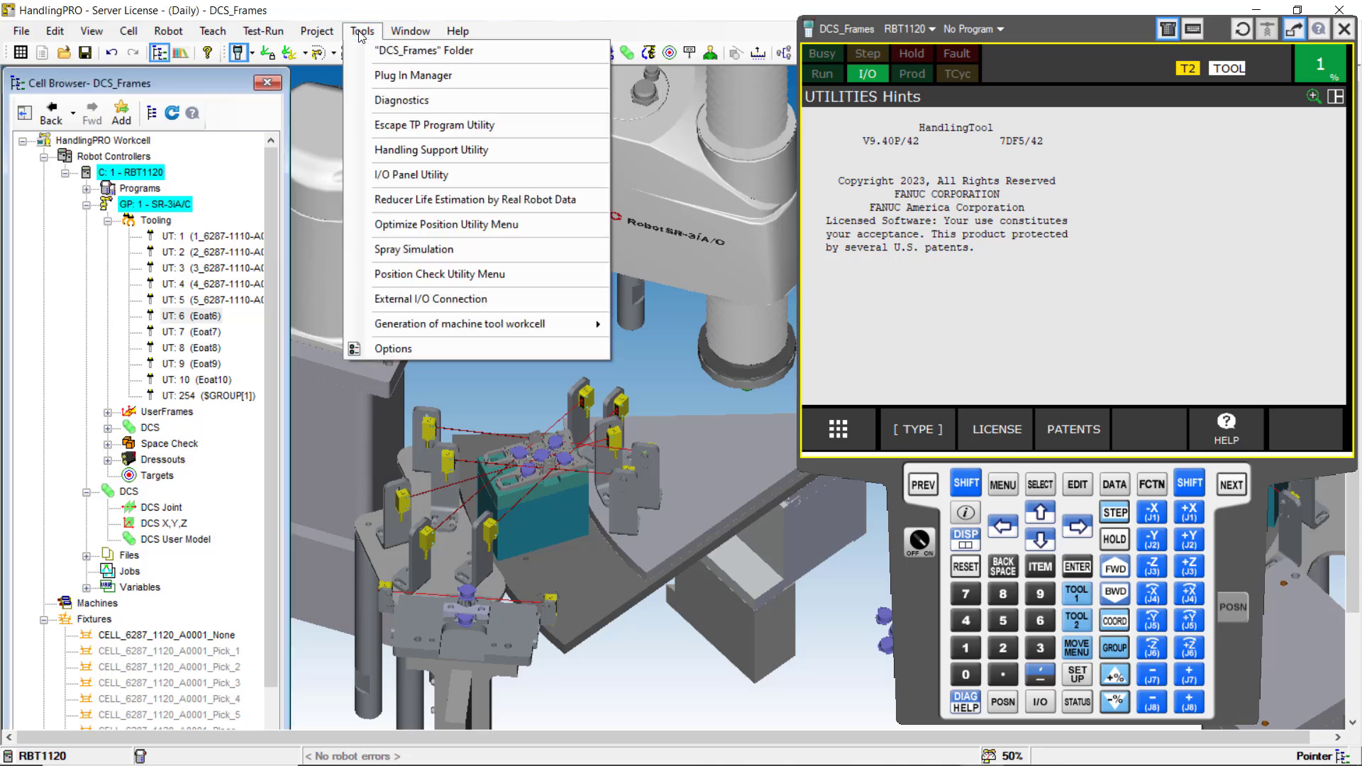
pyautogui.click(403, 174)
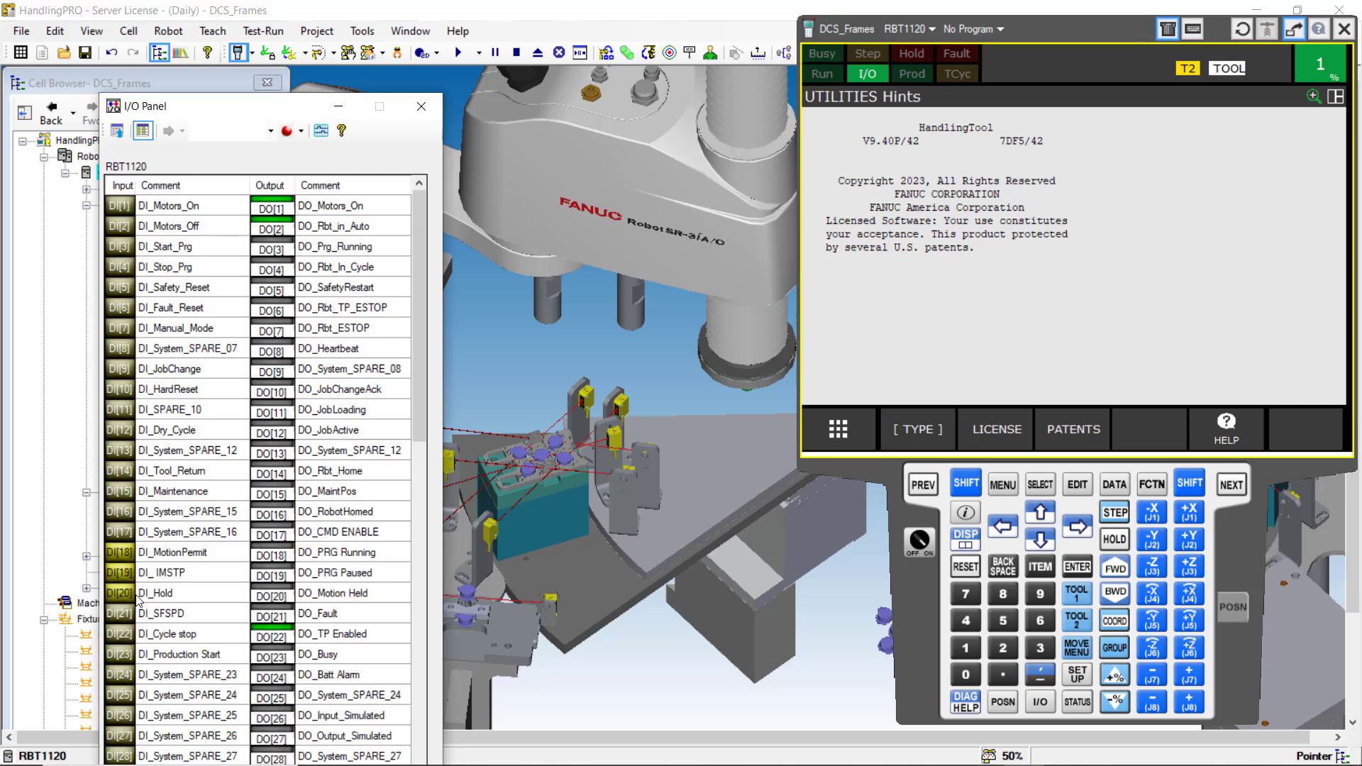
pyautogui.click(421, 107)
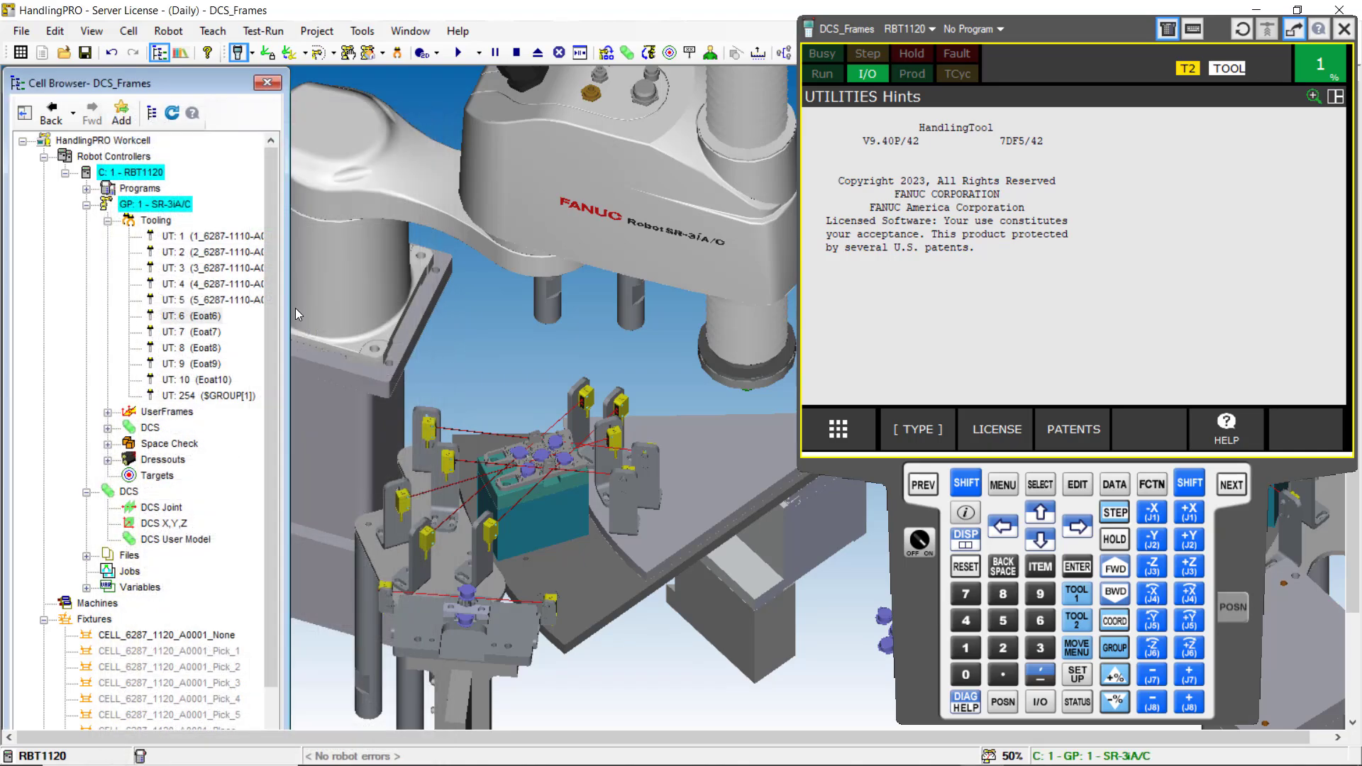
# - Examine the robot flange and the sensor fixtures around the part in the 3D workcell
pyautogui.moveTo(286, 313)
pyautogui.mouseDown()
pyautogui.moveTo(302, 313)
pyautogui.moveTo(290, 313)
pyautogui.mouseUp()
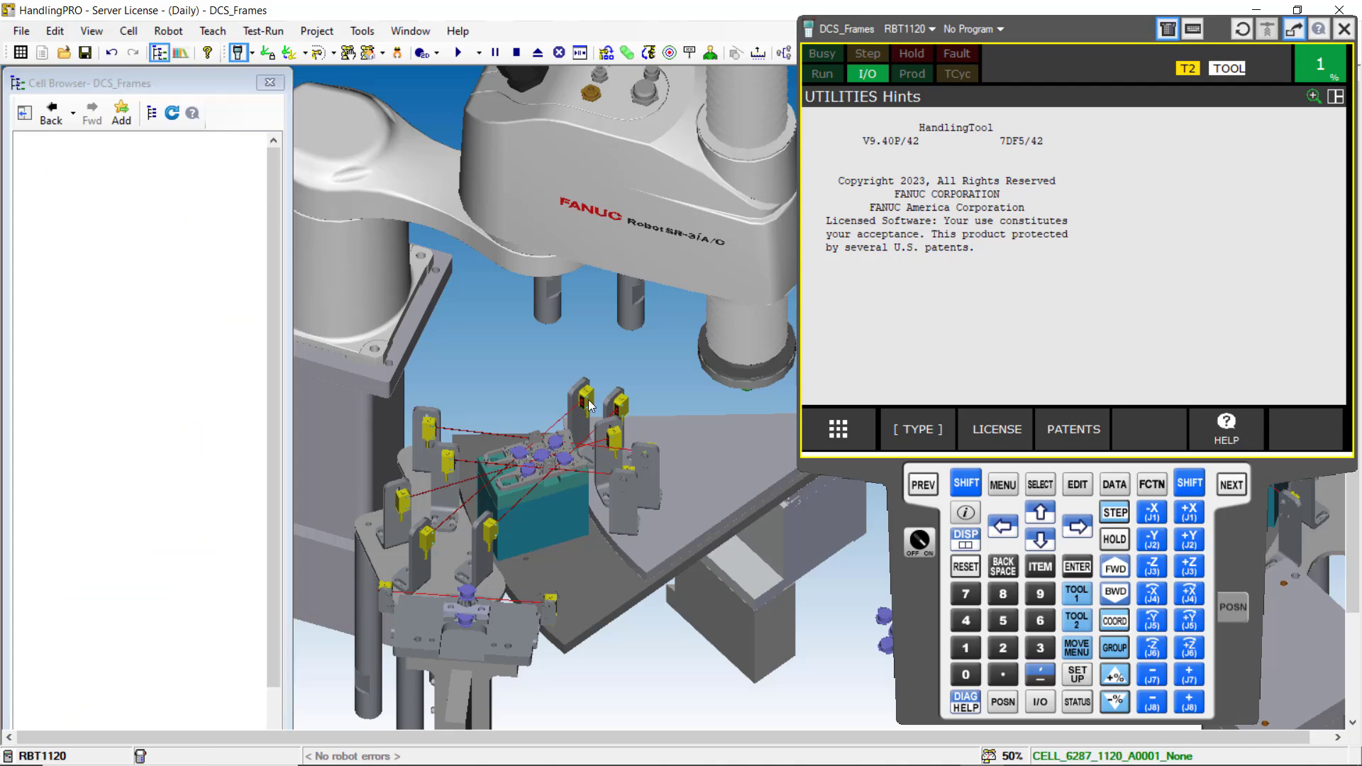
pyautogui.moveTo(636, 412); pyautogui.dragTo(590, 443, button='middle')
pyautogui.scroll(1, 590, 442)
pyautogui.moveTo(593, 443); pyautogui.dragTo(608, 389, button='right')
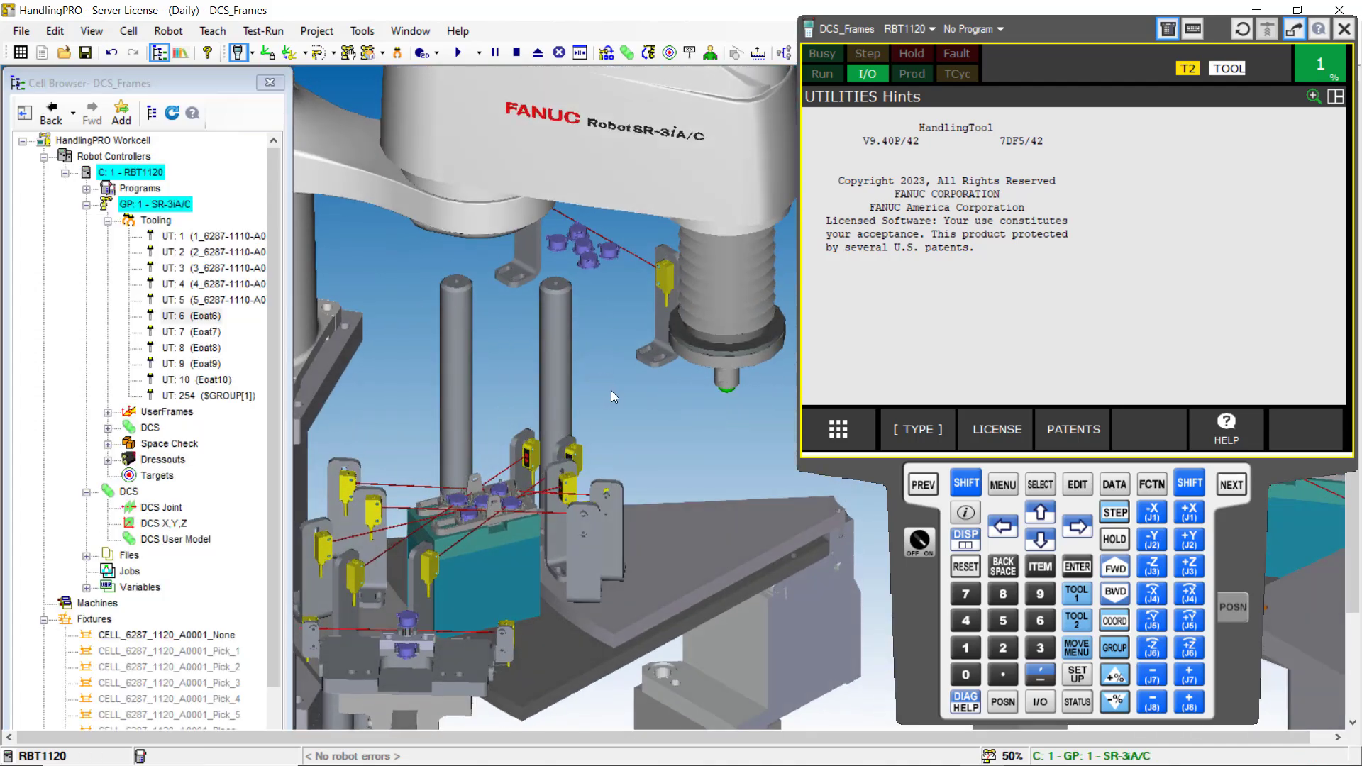
pyautogui.scroll(-1, 615, 393)
pyautogui.scroll(3, 632, 386)
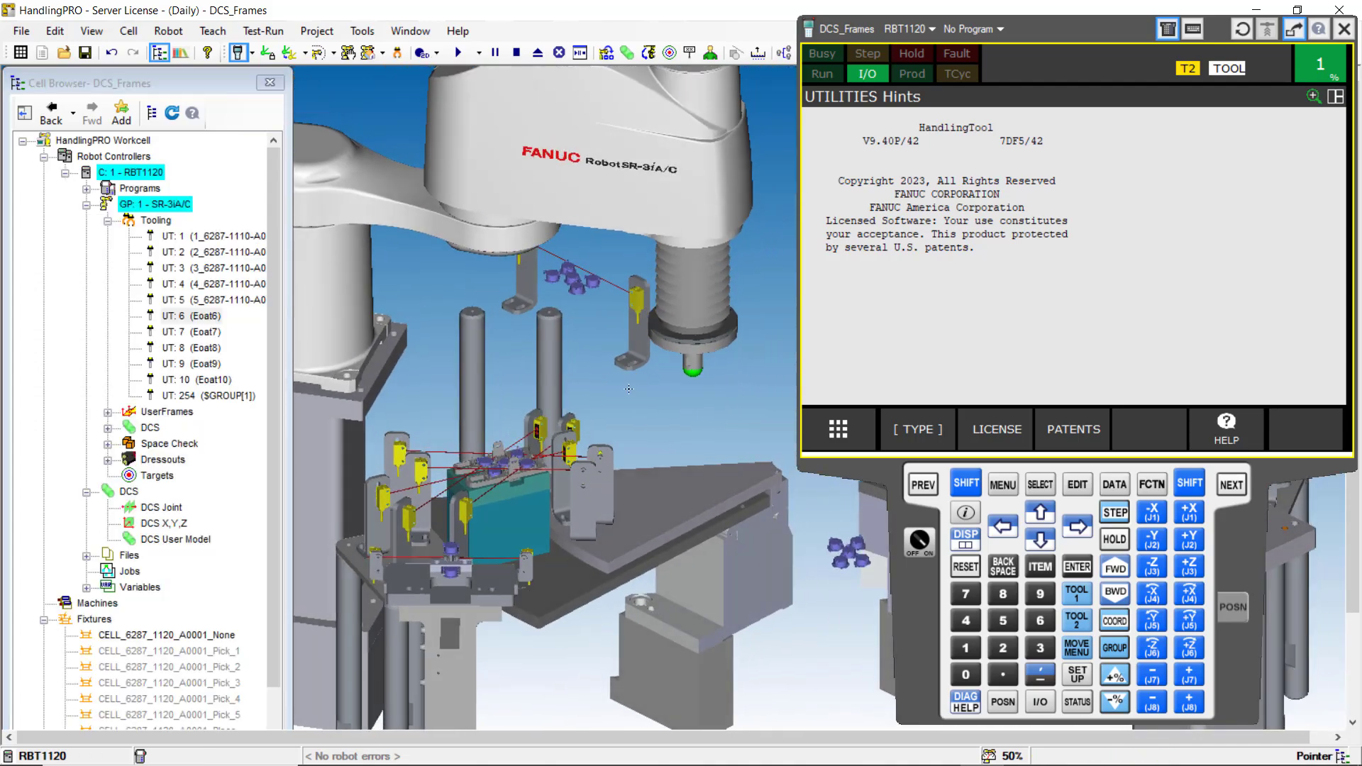
pyautogui.moveTo(633, 406); pyautogui.dragTo(618, 390, button='middle')
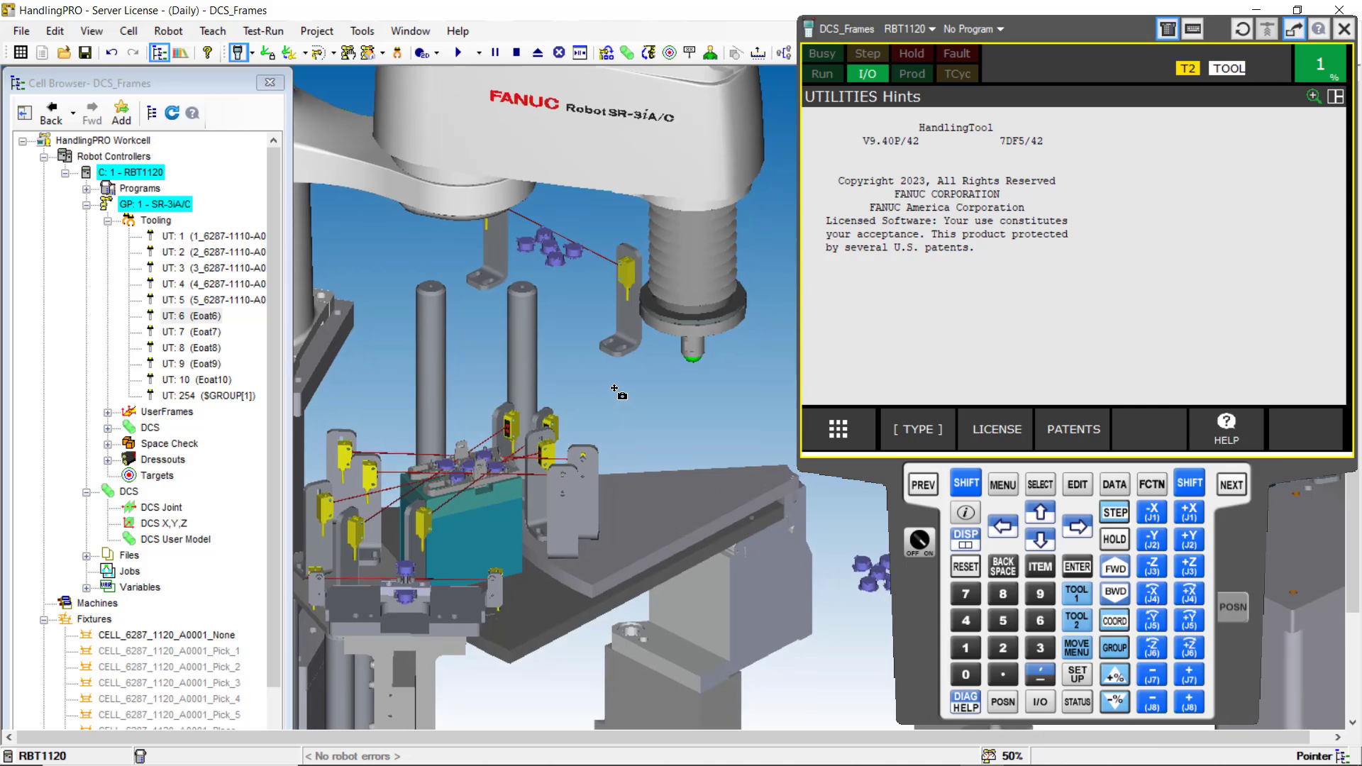
pyautogui.moveTo(619, 391); pyautogui.dragTo(615, 406, button='right')
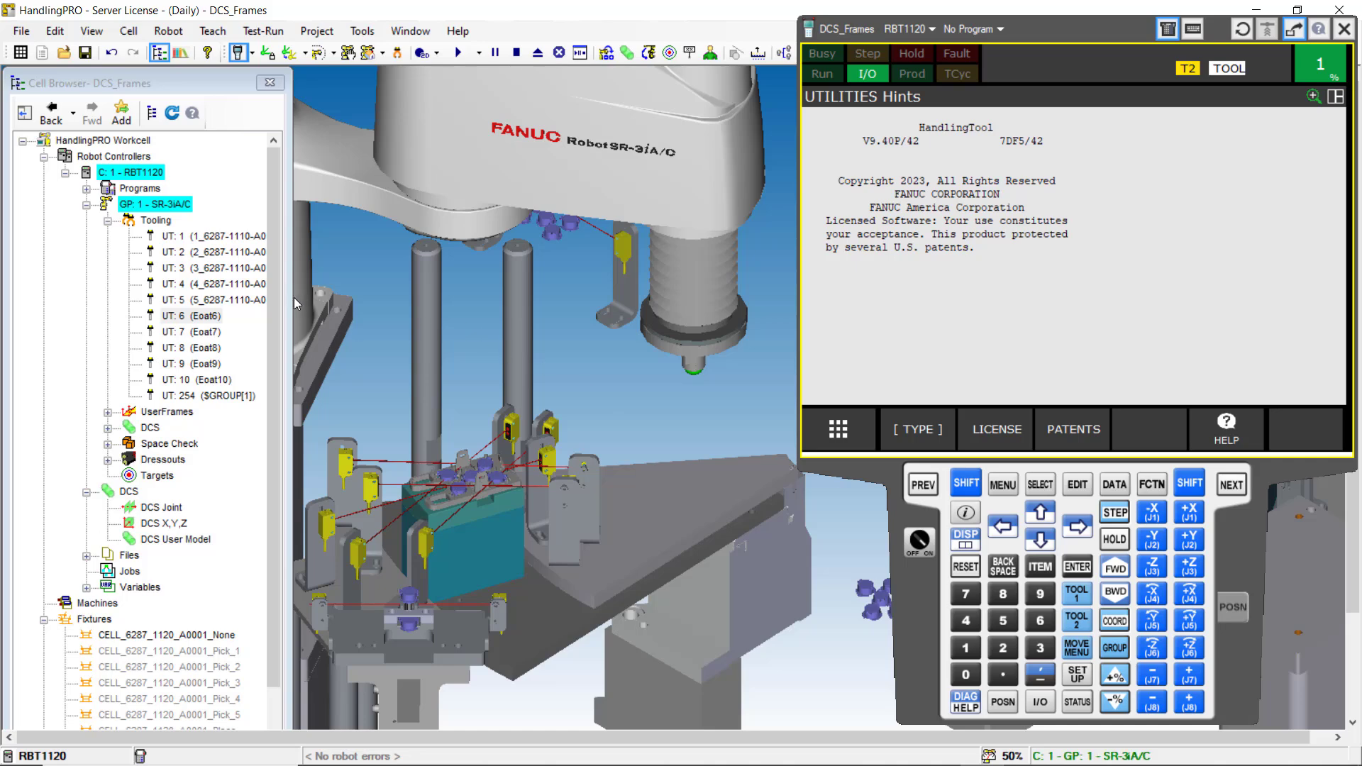
pyautogui.moveTo(286, 299); pyautogui.dragTo(295, 299)
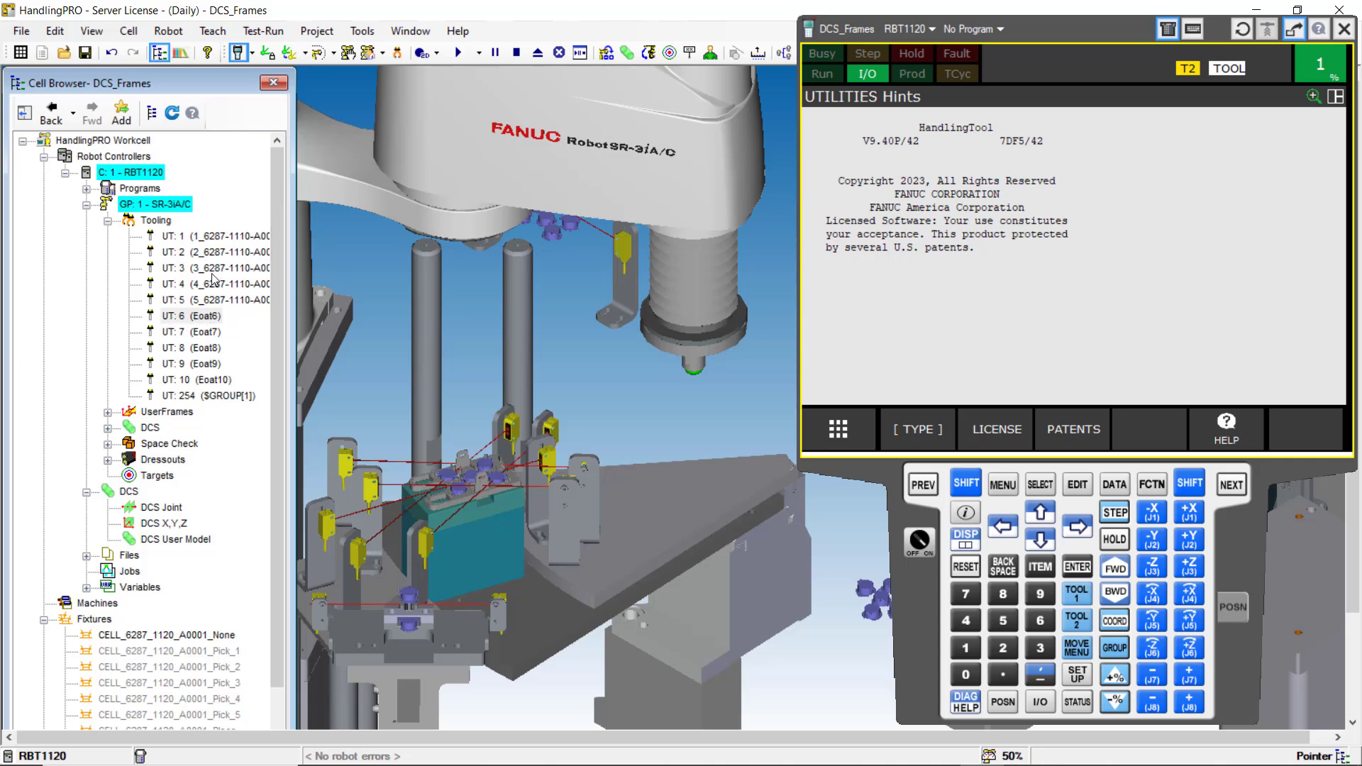
# - Enter POINTER as the name of tool UT: 6 in its general properties
pyautogui.click(209, 239)
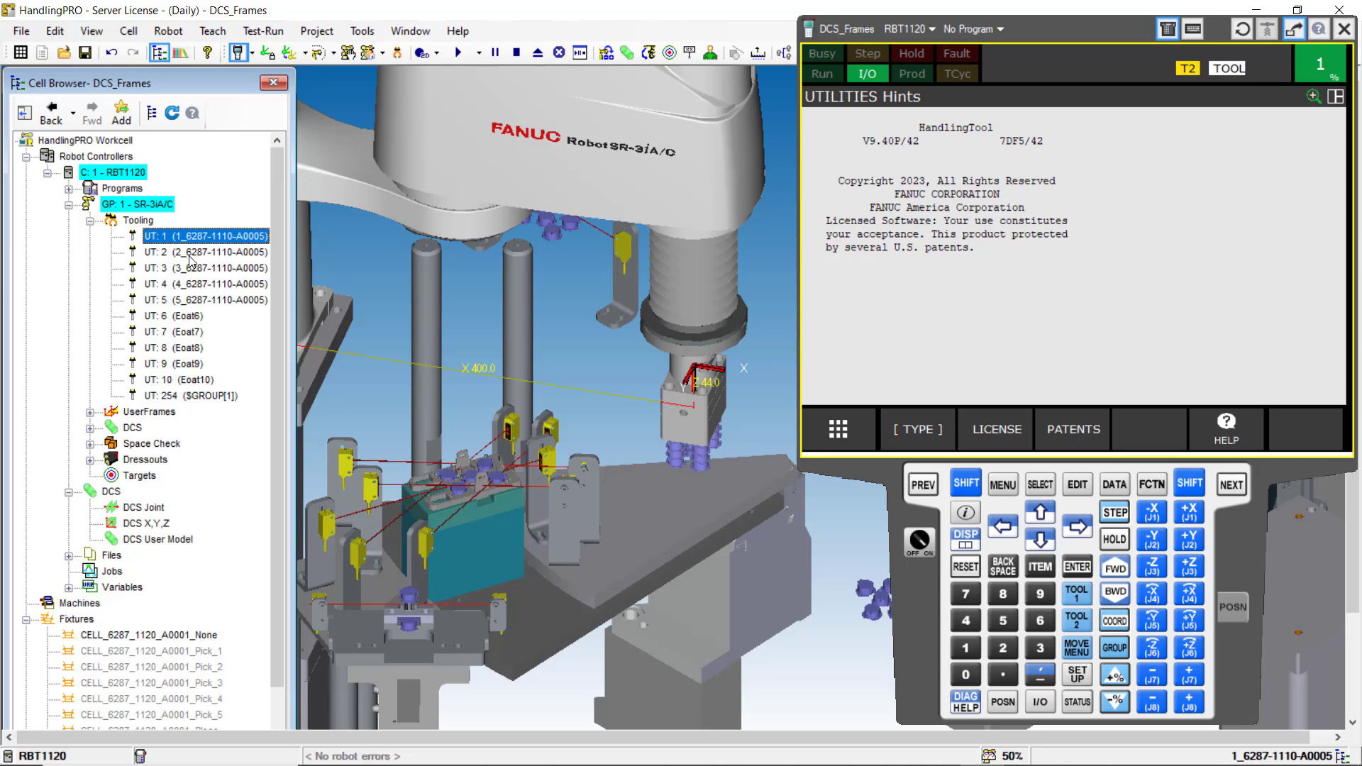
pyautogui.click(192, 321)
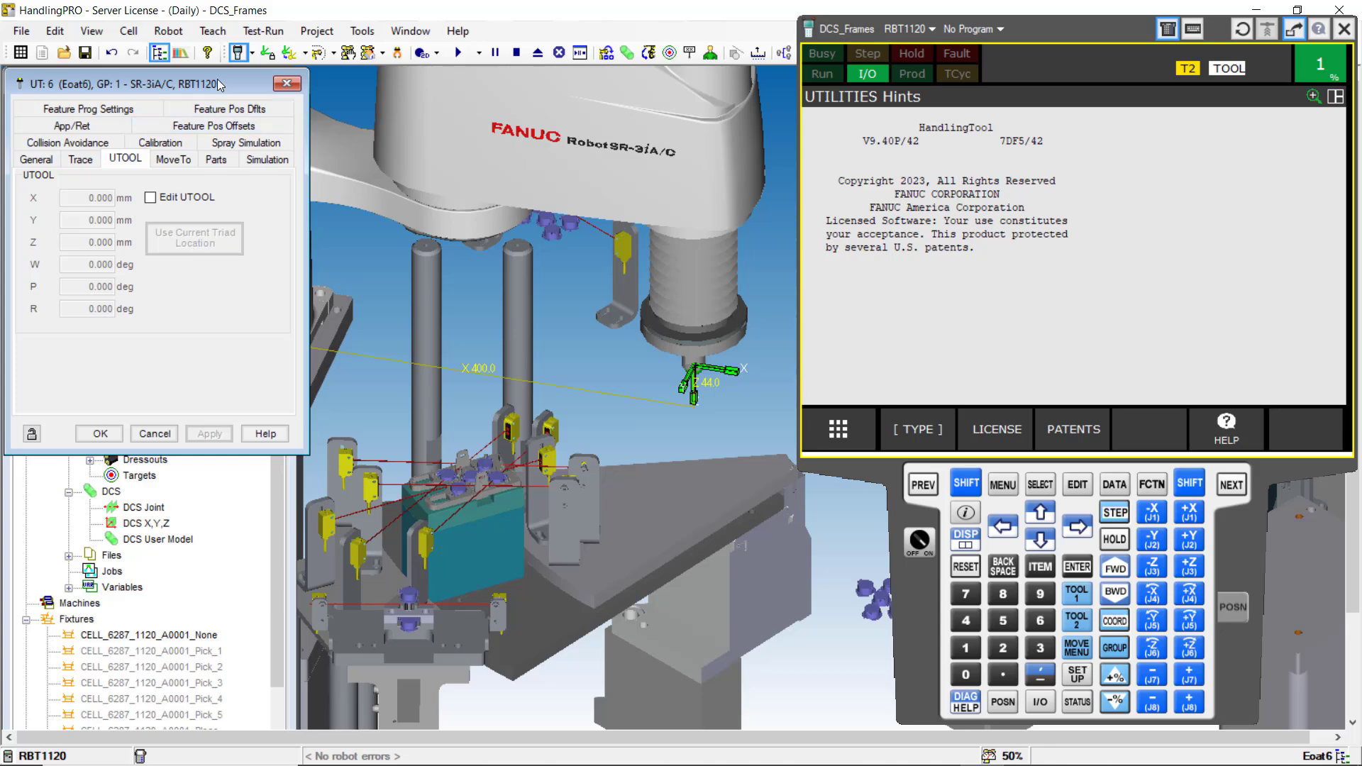
pyautogui.moveTo(219, 86); pyautogui.dragTo(508, 117)
pyautogui.click(324, 191)
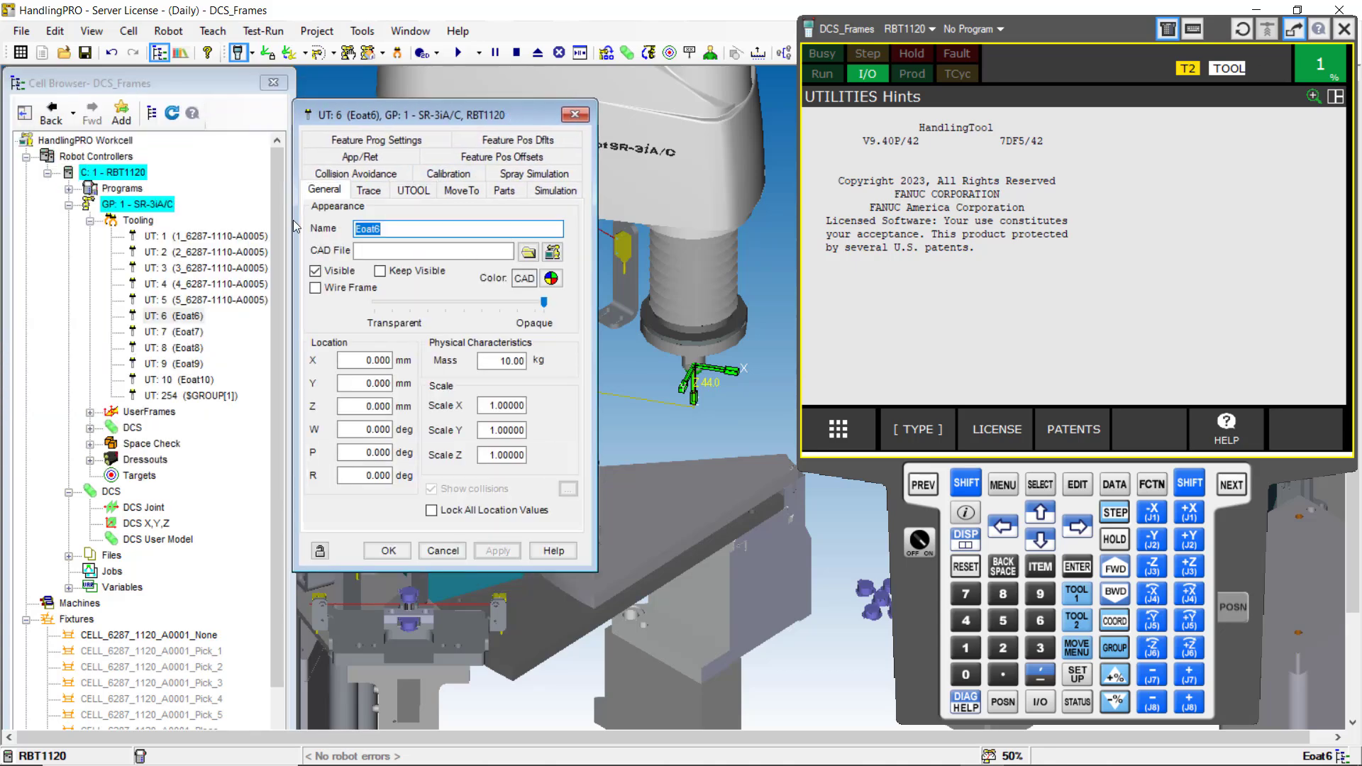
pyautogui.write('POINTER')
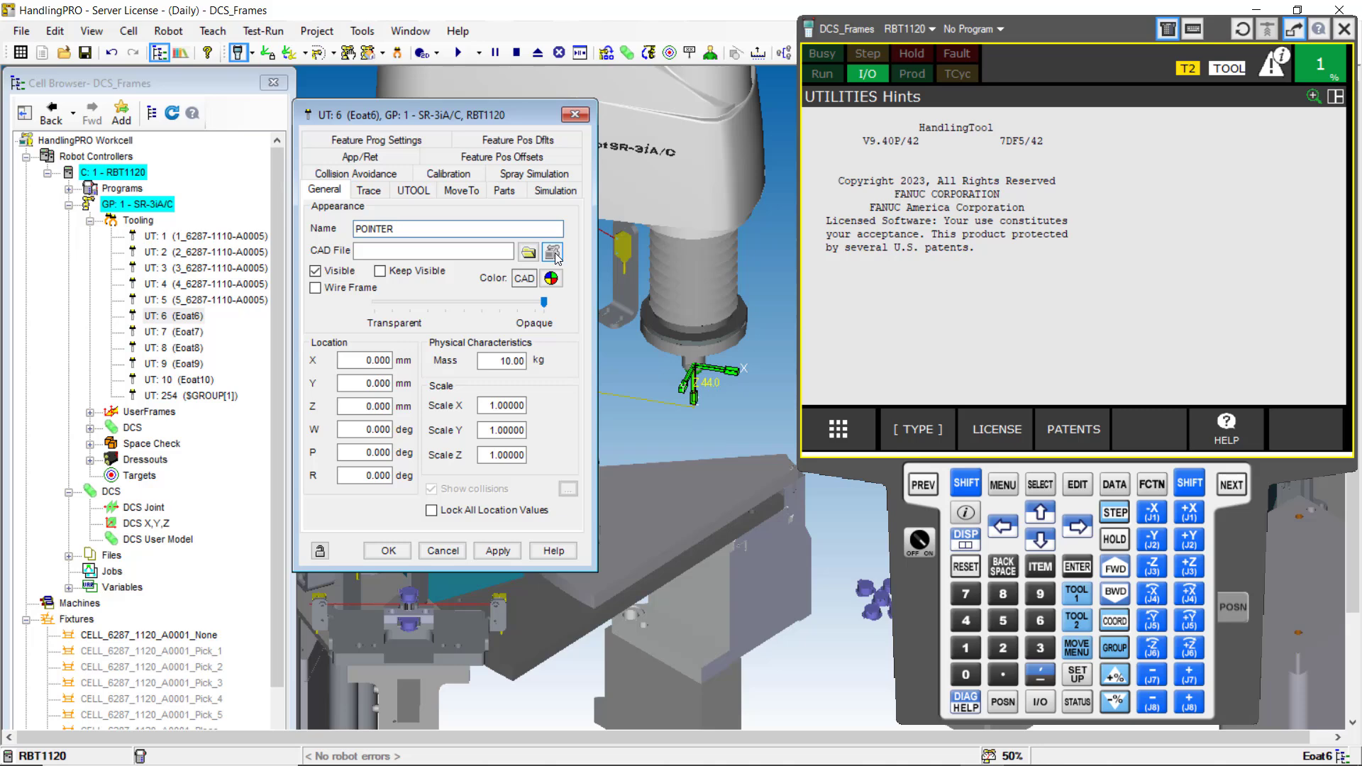
# - Assign the pointer model from the pointers group of the EOATs image library to UT: 6 and apply it
pyautogui.click(554, 253)
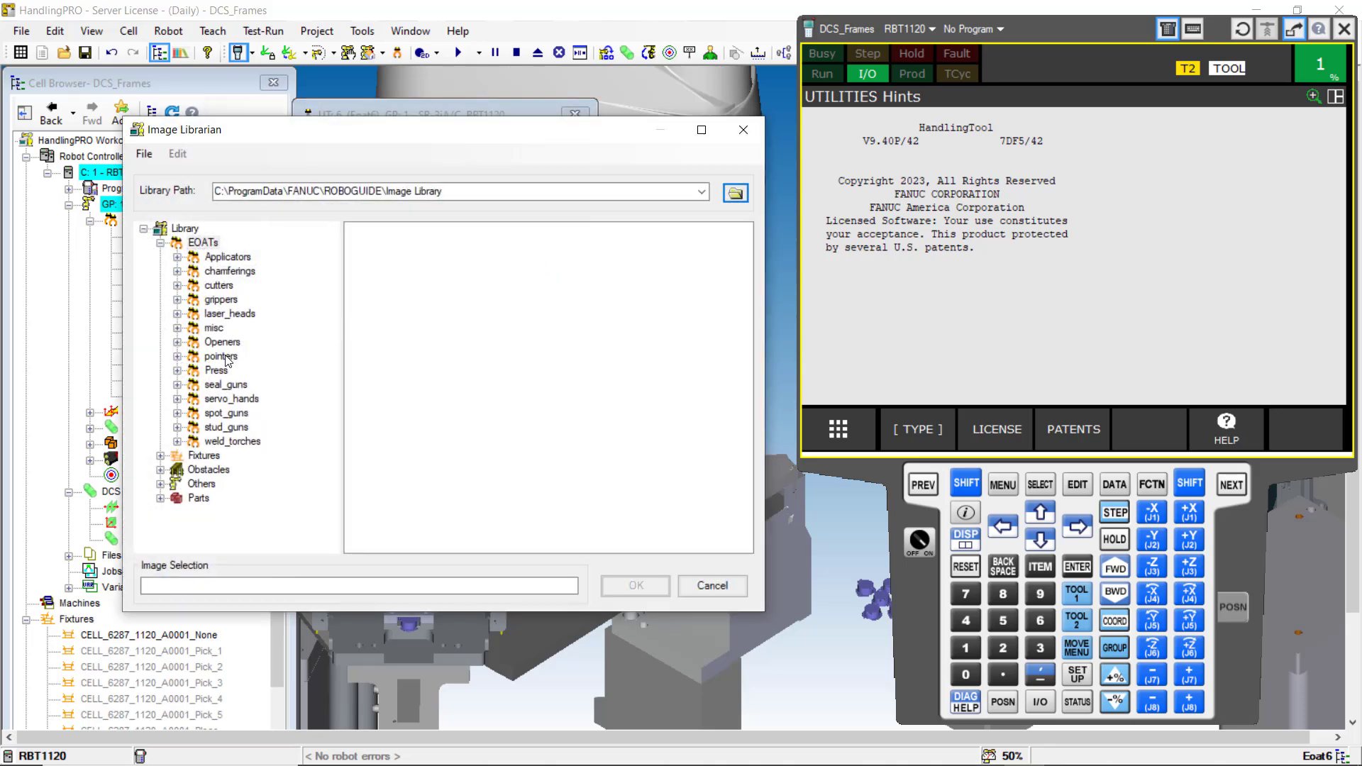
pyautogui.doubleClick(222, 356)
pyautogui.click(411, 286)
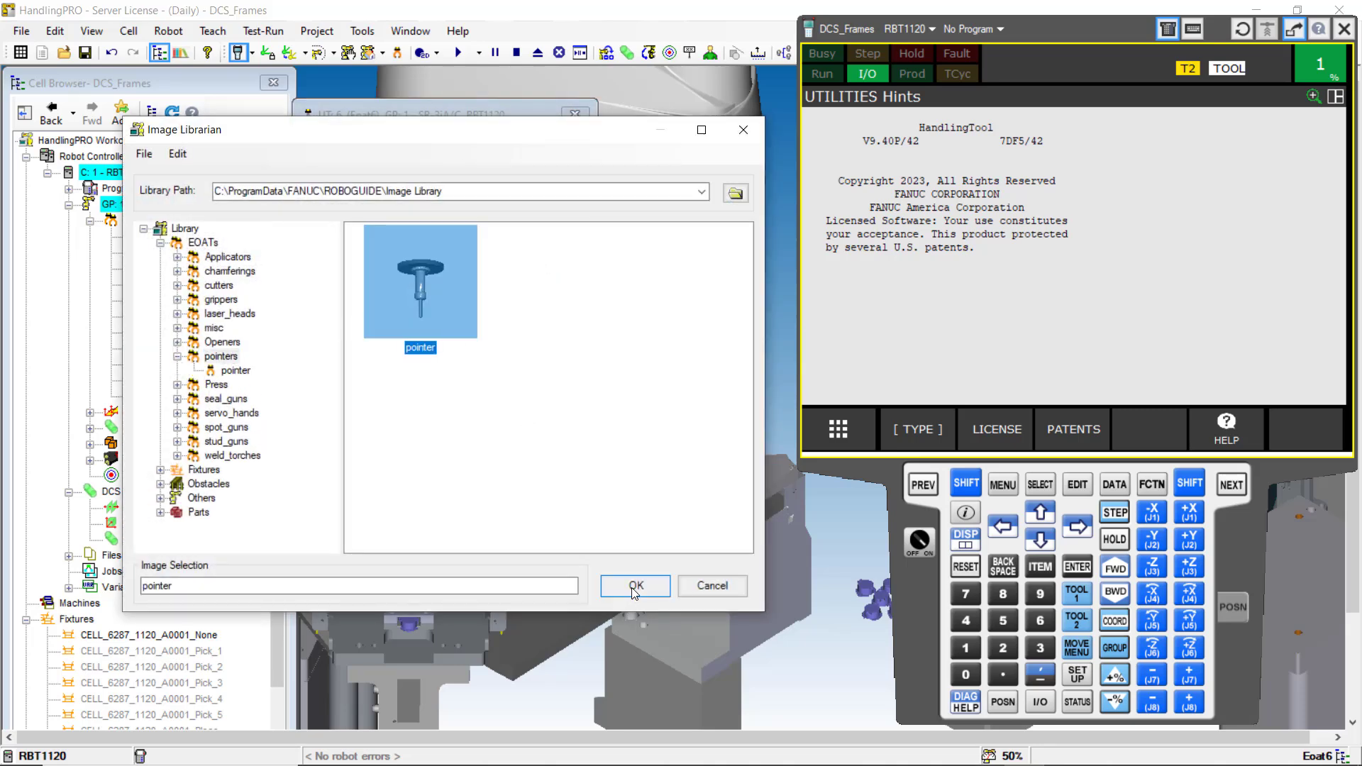
pyautogui.click(634, 589)
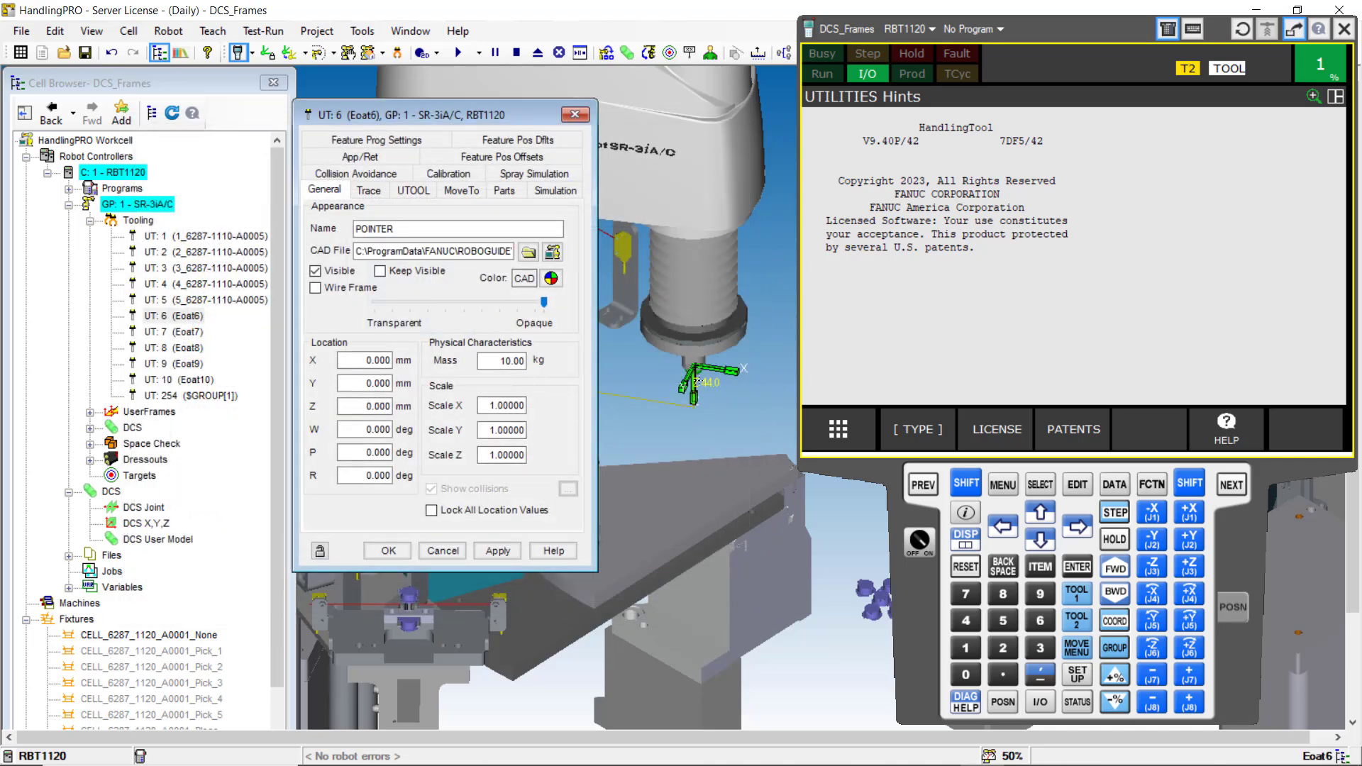
pyautogui.click(495, 552)
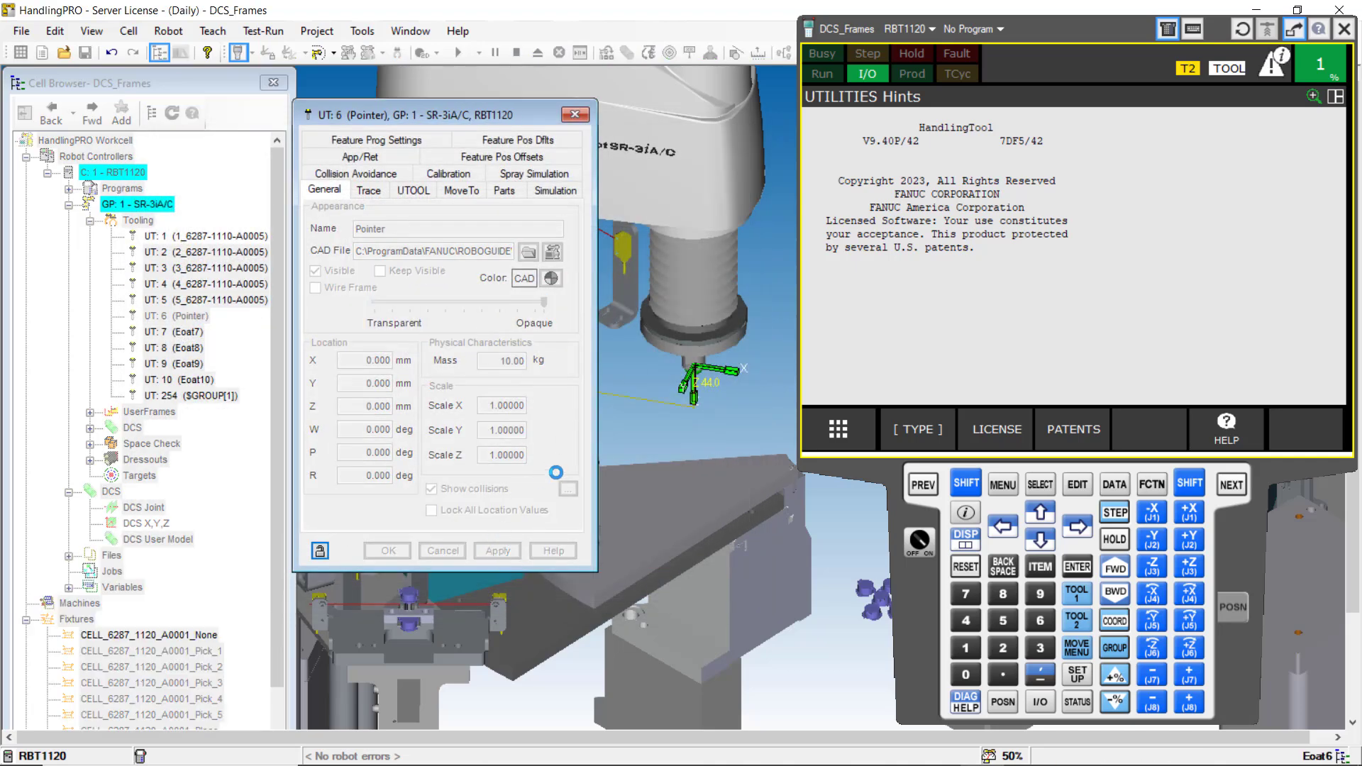
# - Scale the pointer model to 0.5 in X, Y and Z and apply the change
pyautogui.scroll(3, 704, 396)
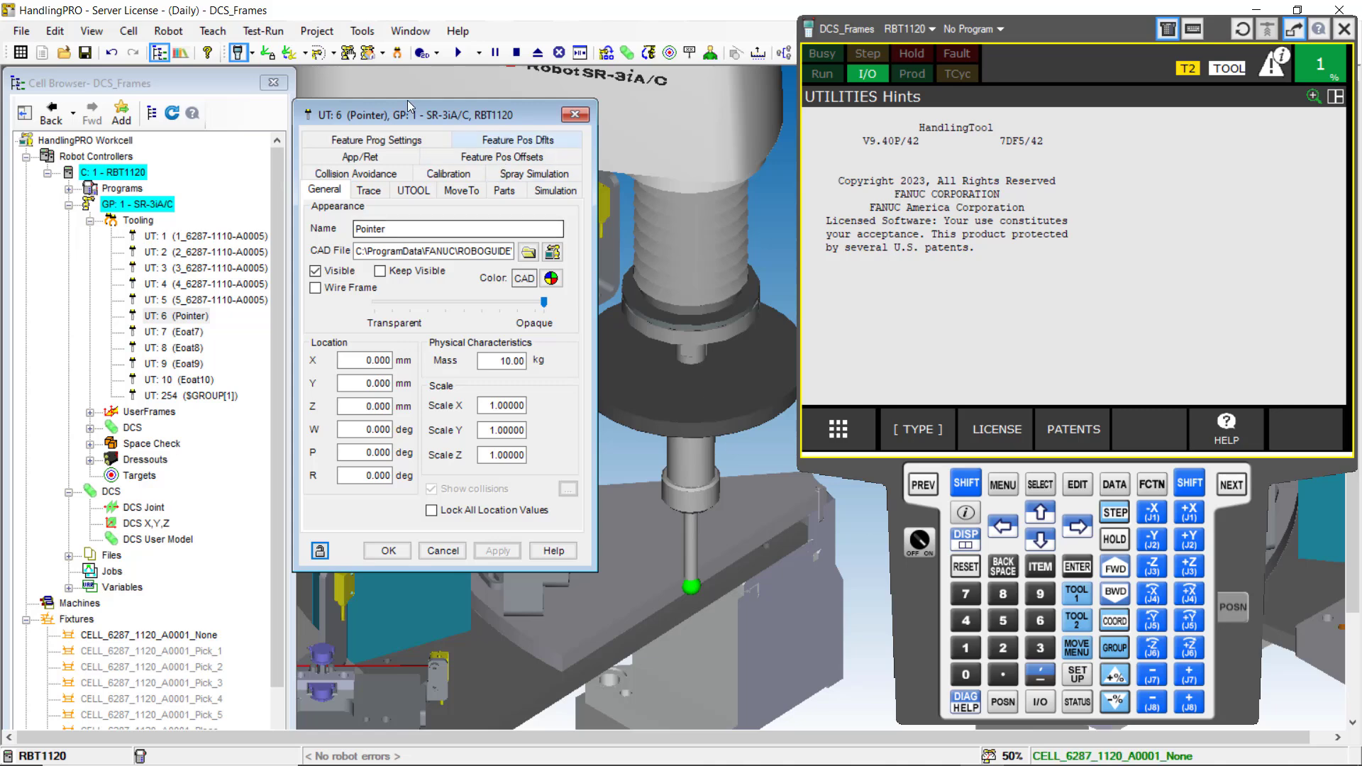
pyautogui.moveTo(409, 103); pyautogui.dragTo(298, 86)
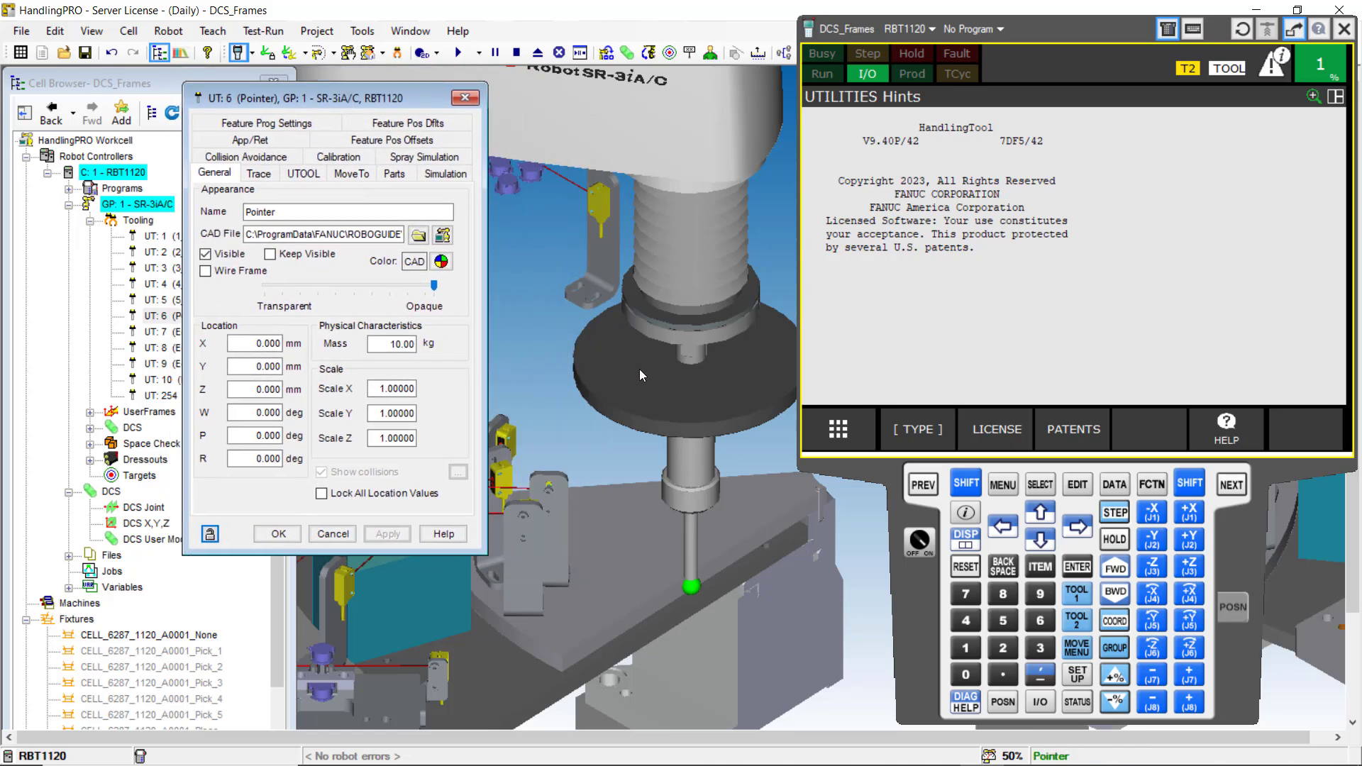
pyautogui.moveTo(640, 369); pyautogui.dragTo(568, 356, button='middle')
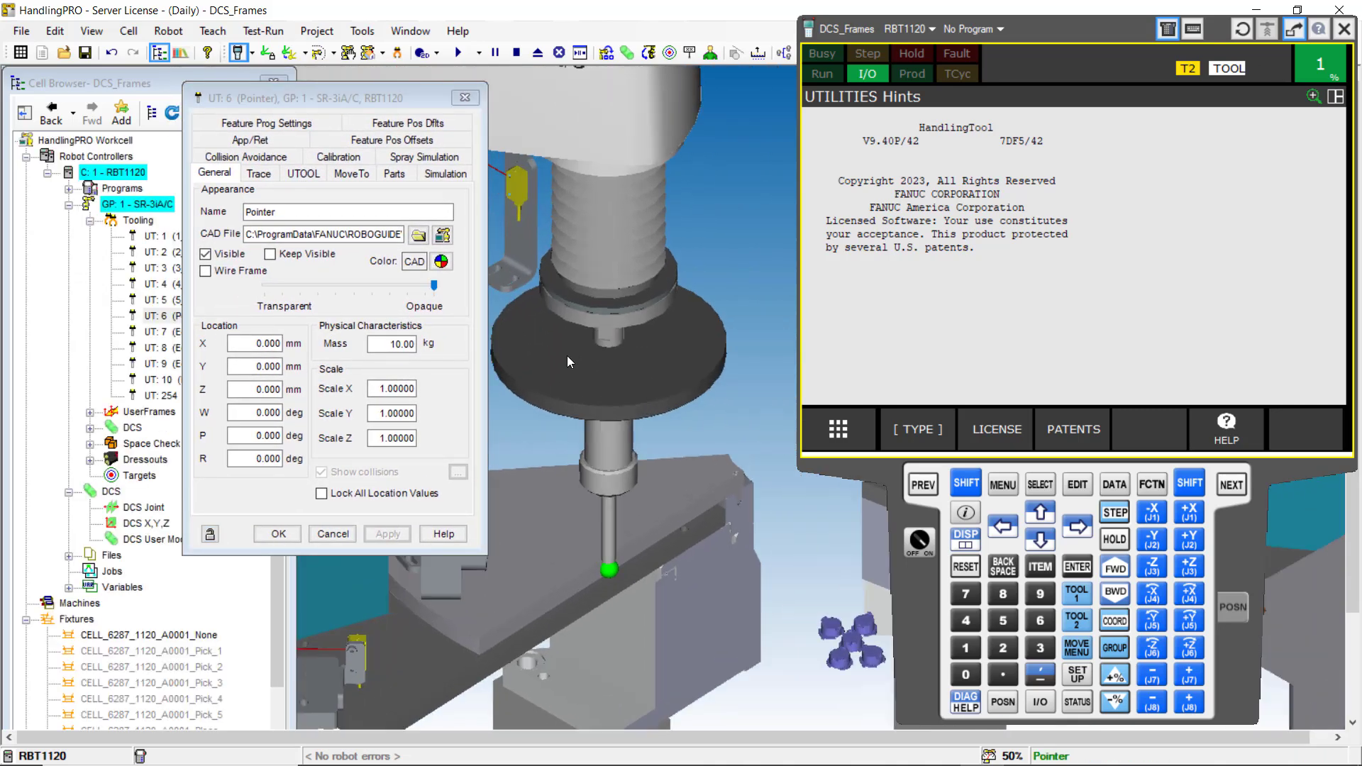
pyautogui.doubleClick(376, 391)
pyautogui.press('Delete')
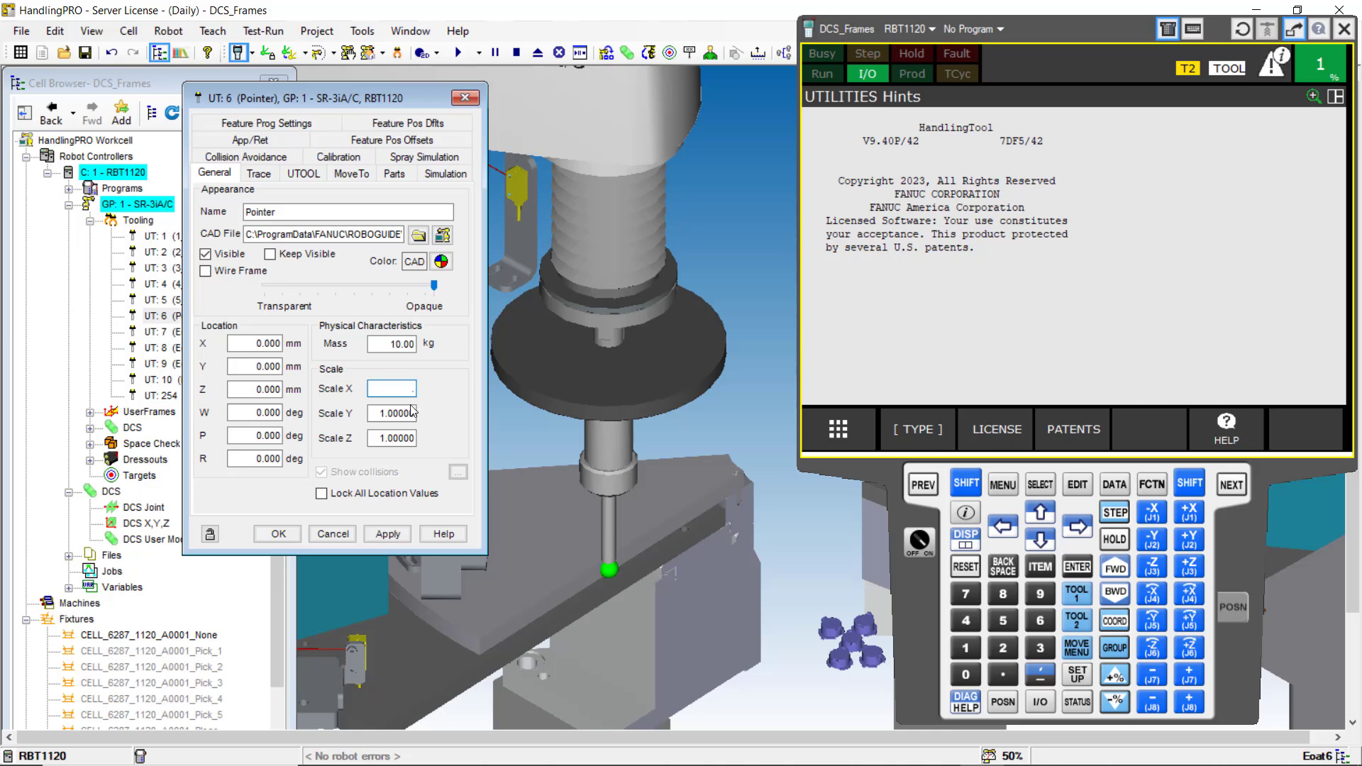
pyautogui.write('0.5')
pyautogui.doubleClick(390, 413)
pyautogui.press('Delete')
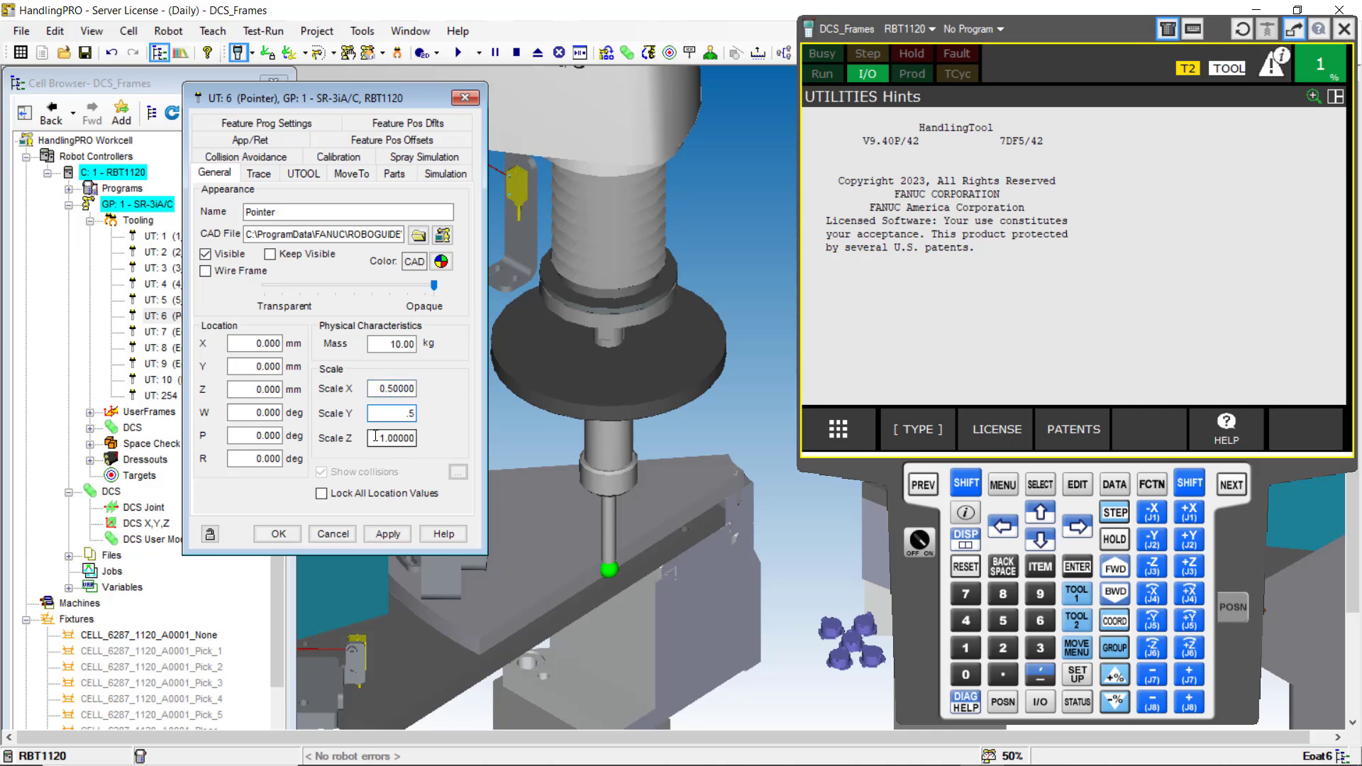
pyautogui.write('.5')
pyautogui.doubleClick(376, 437)
pyautogui.press('Delete')
pyautogui.write('.5')
pyautogui.click(388, 534)
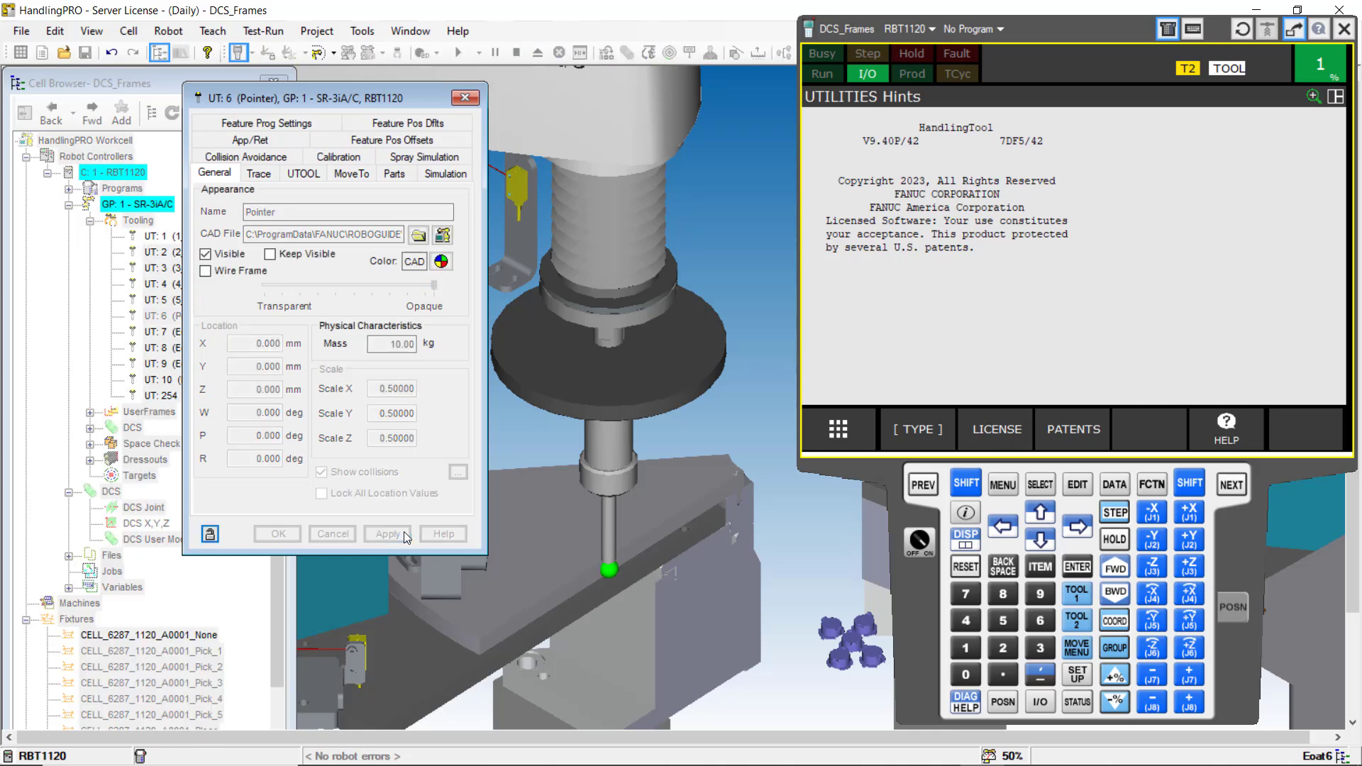
# - Move the pointer model up along its Z axis into the robot flange, to about -38.6 mm
pyautogui.scroll(-2, 617, 491)
pyautogui.moveTo(623, 479)
pyautogui.mouseDown(button='right')
pyautogui.moveTo(607, 377)
pyautogui.moveTo(622, 466)
pyautogui.mouseUp(button='right')
pyautogui.click(621, 458)
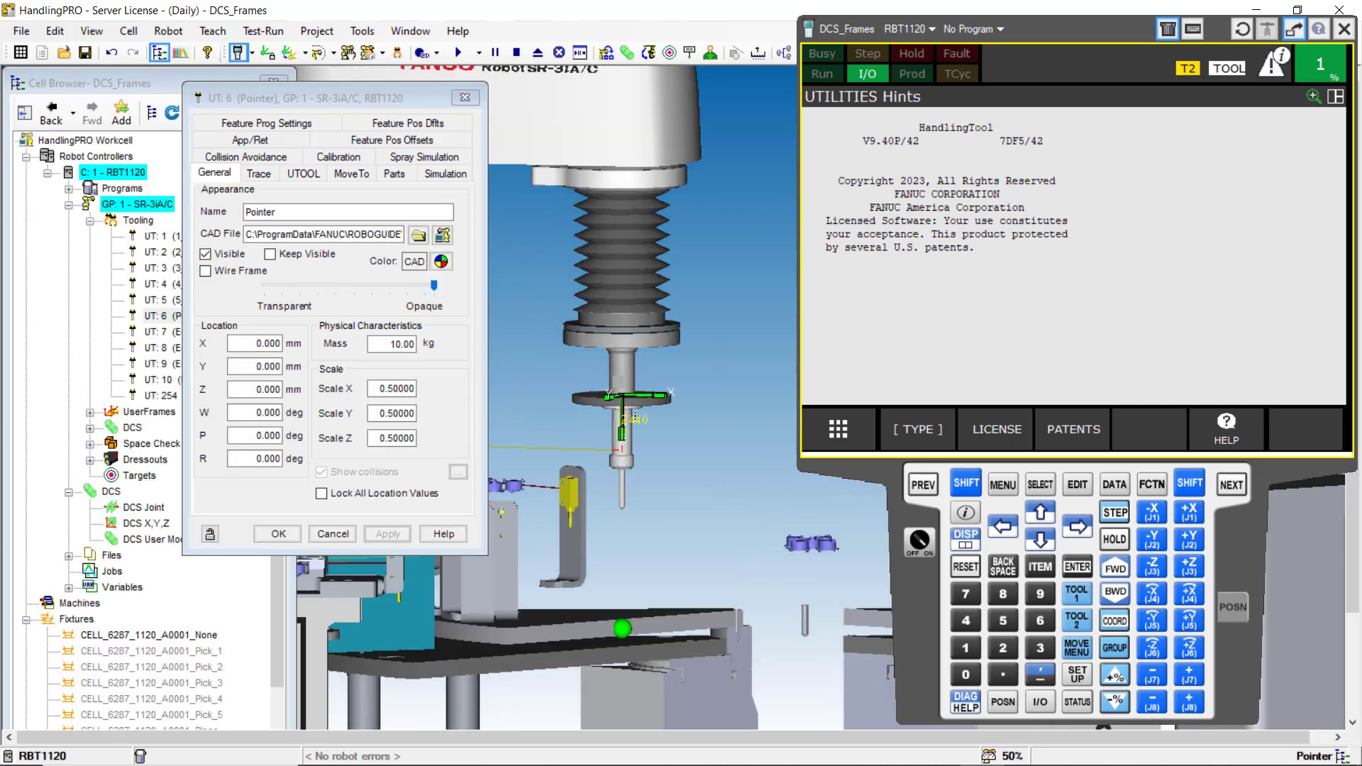
pyautogui.scroll(2, 623, 458)
pyautogui.keyDown('ctrl'); pyautogui.moveTo(640, 412); pyautogui.dragTo(647, 509, button='right'); pyautogui.keyUp('ctrl')
pyautogui.scroll(2, 647, 509)
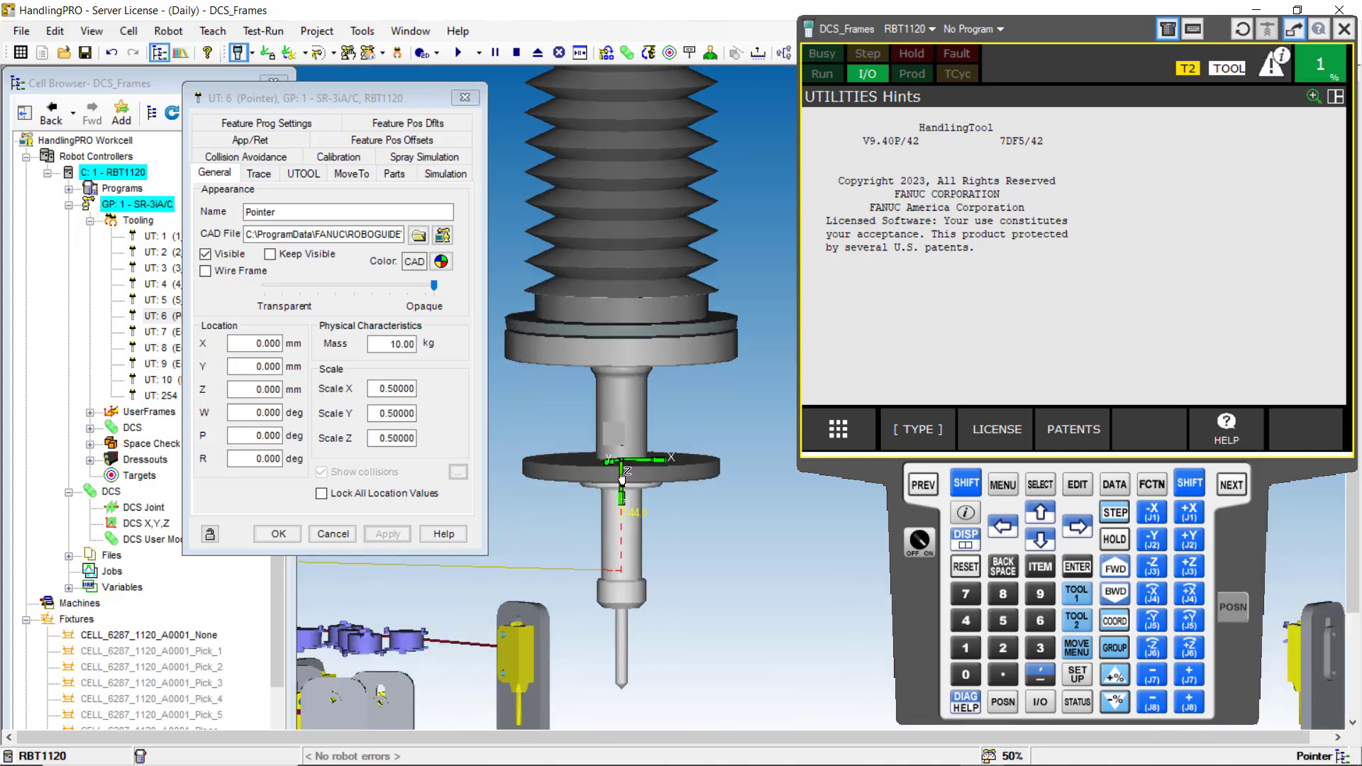
pyautogui.moveTo(621, 476); pyautogui.dragTo(646, 429)
pyautogui.scroll(-2, 646, 429)
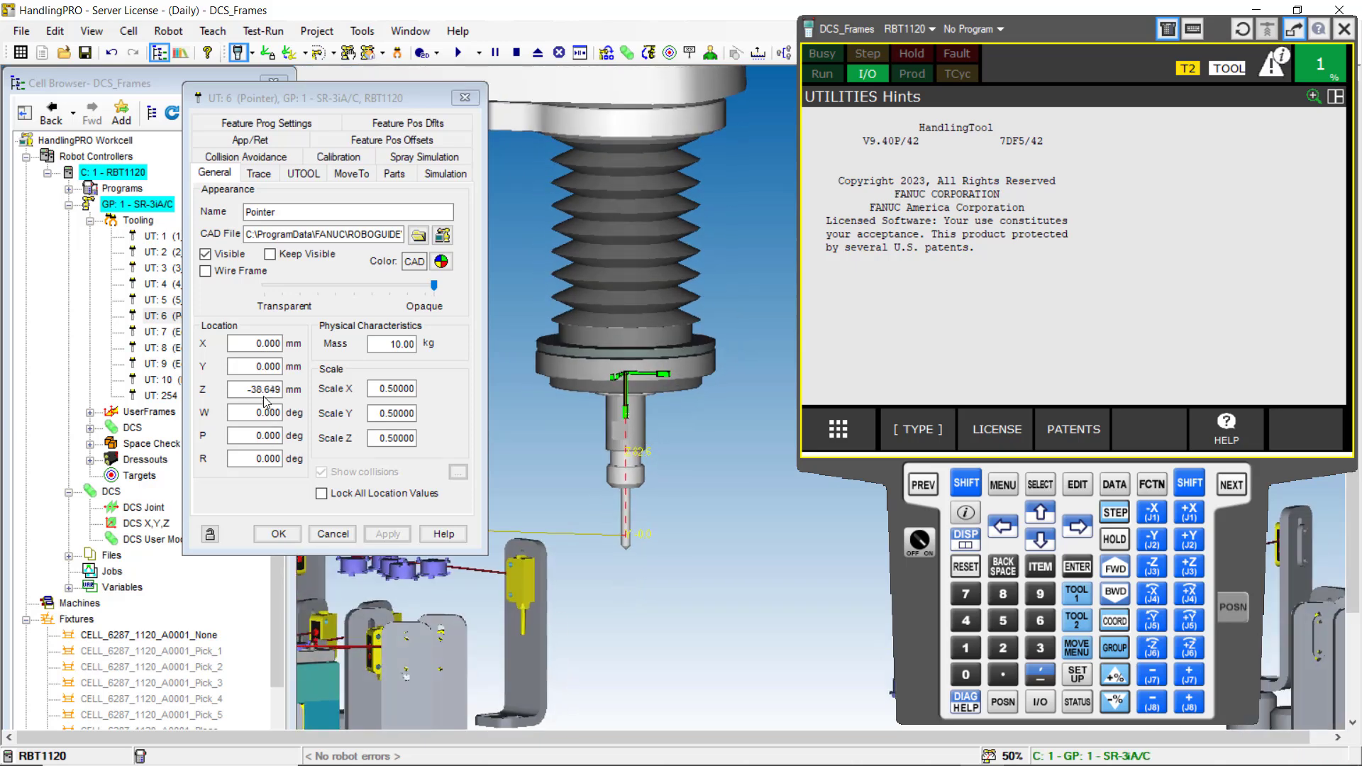
# - Set the pointer's Z location to -40 mm, lock all its location values and close the tool properties
pyautogui.doubleClick(254, 389)
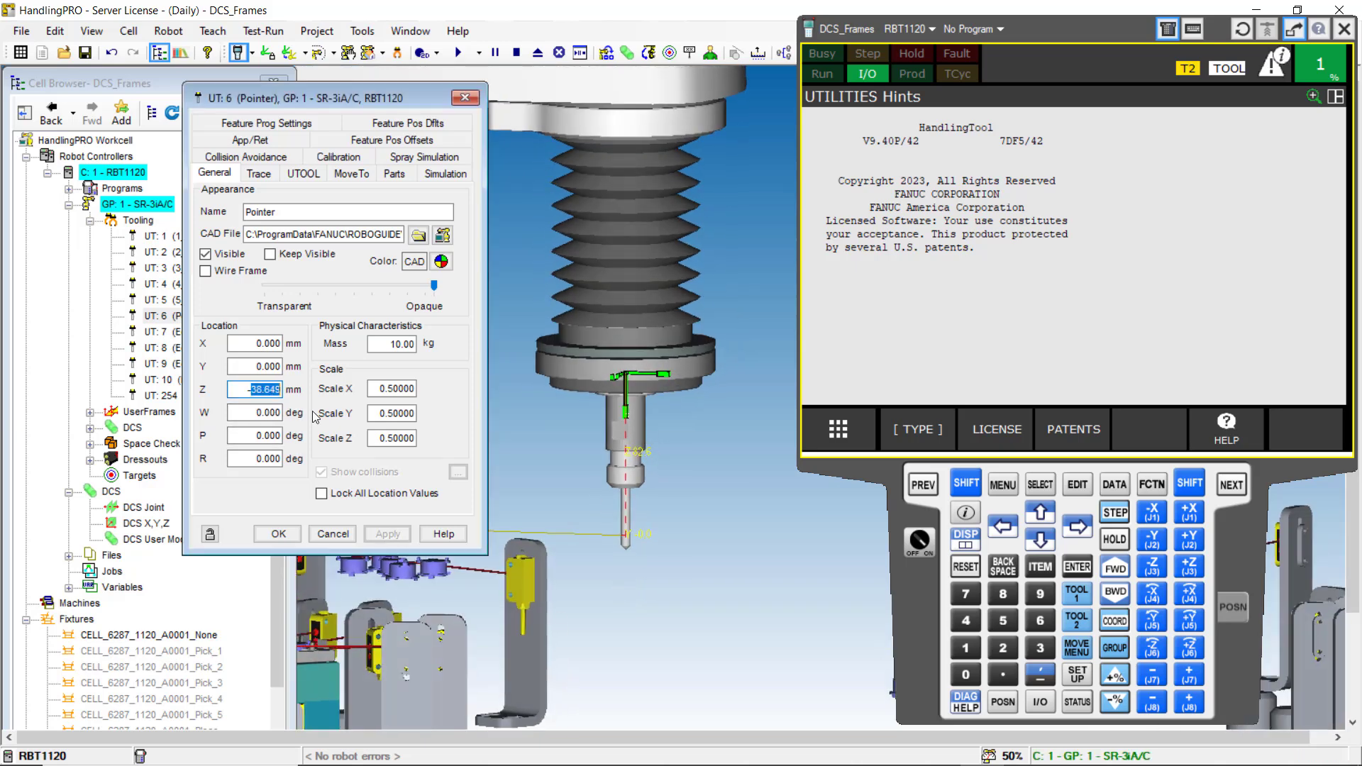
pyautogui.write('40.')
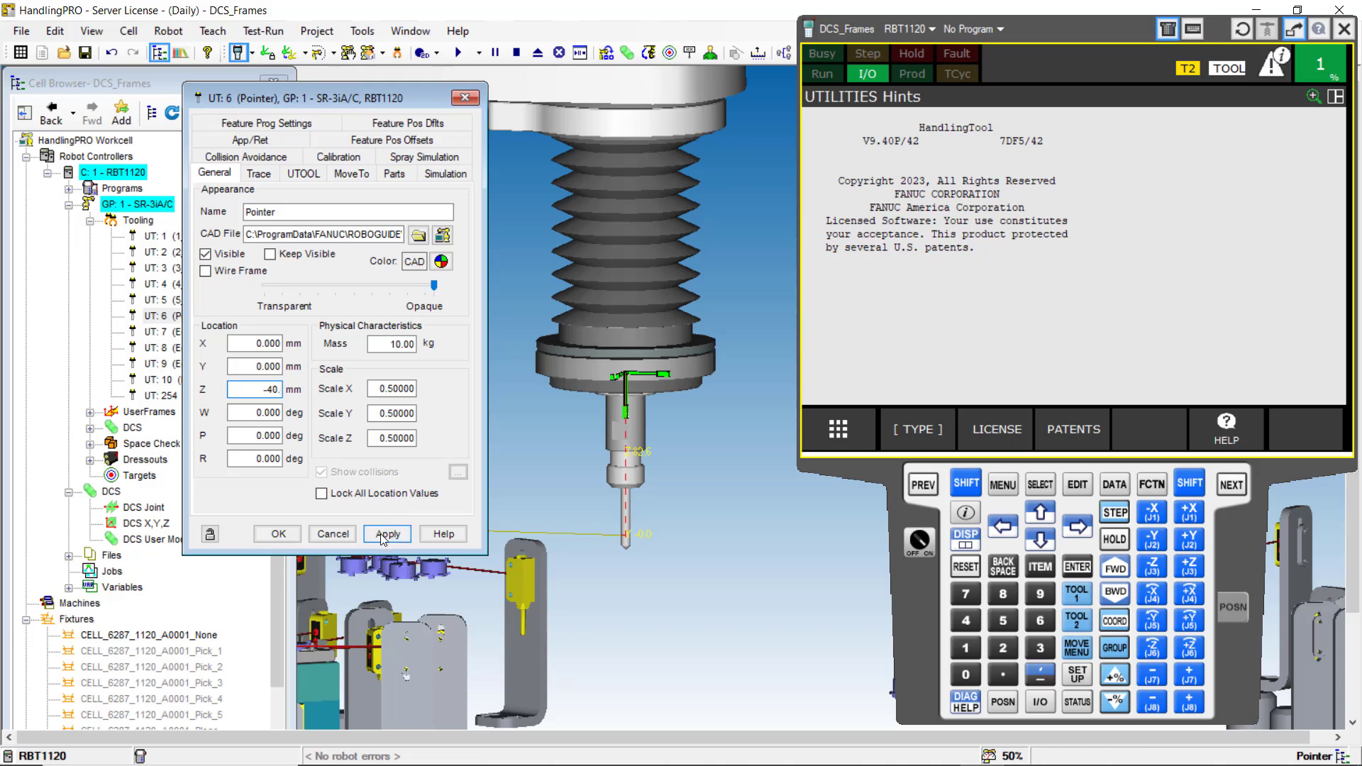
pyautogui.click(383, 536)
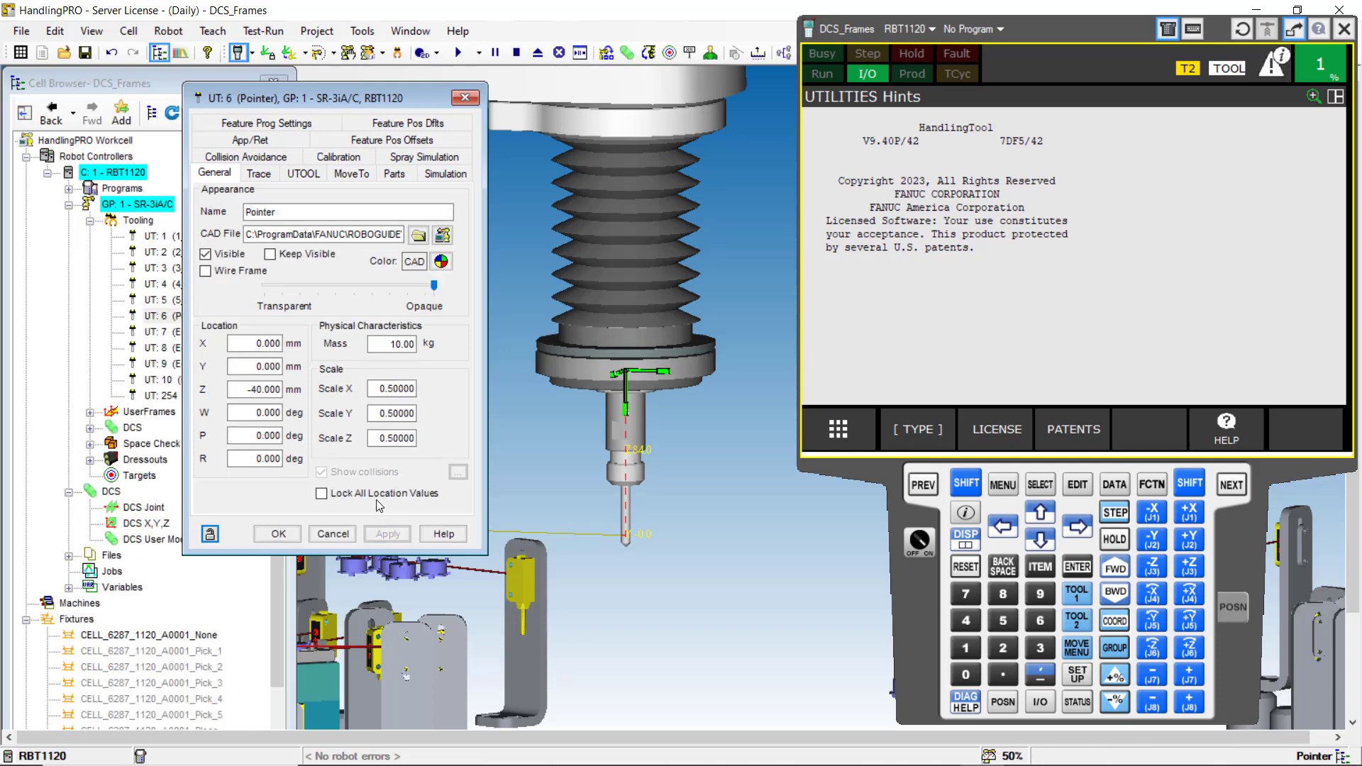
pyautogui.click(378, 496)
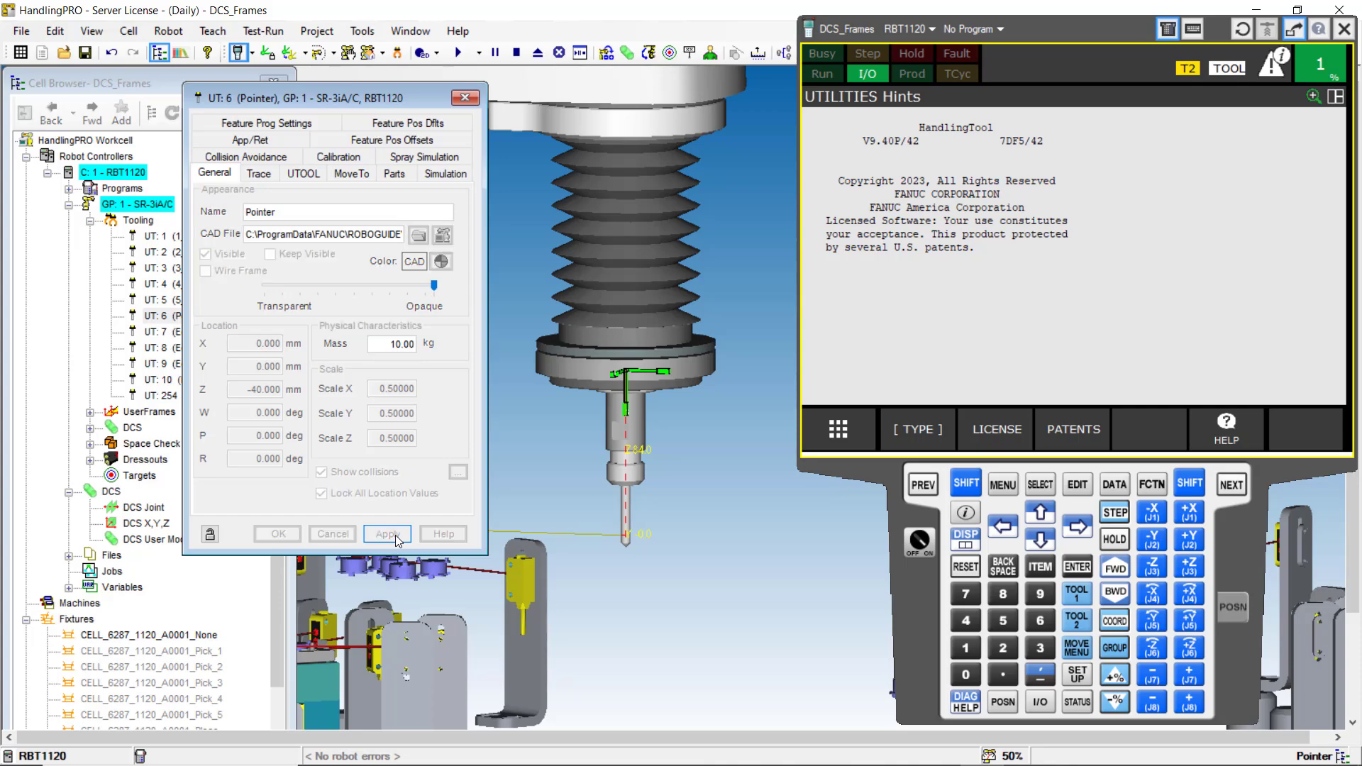
pyautogui.click(278, 534)
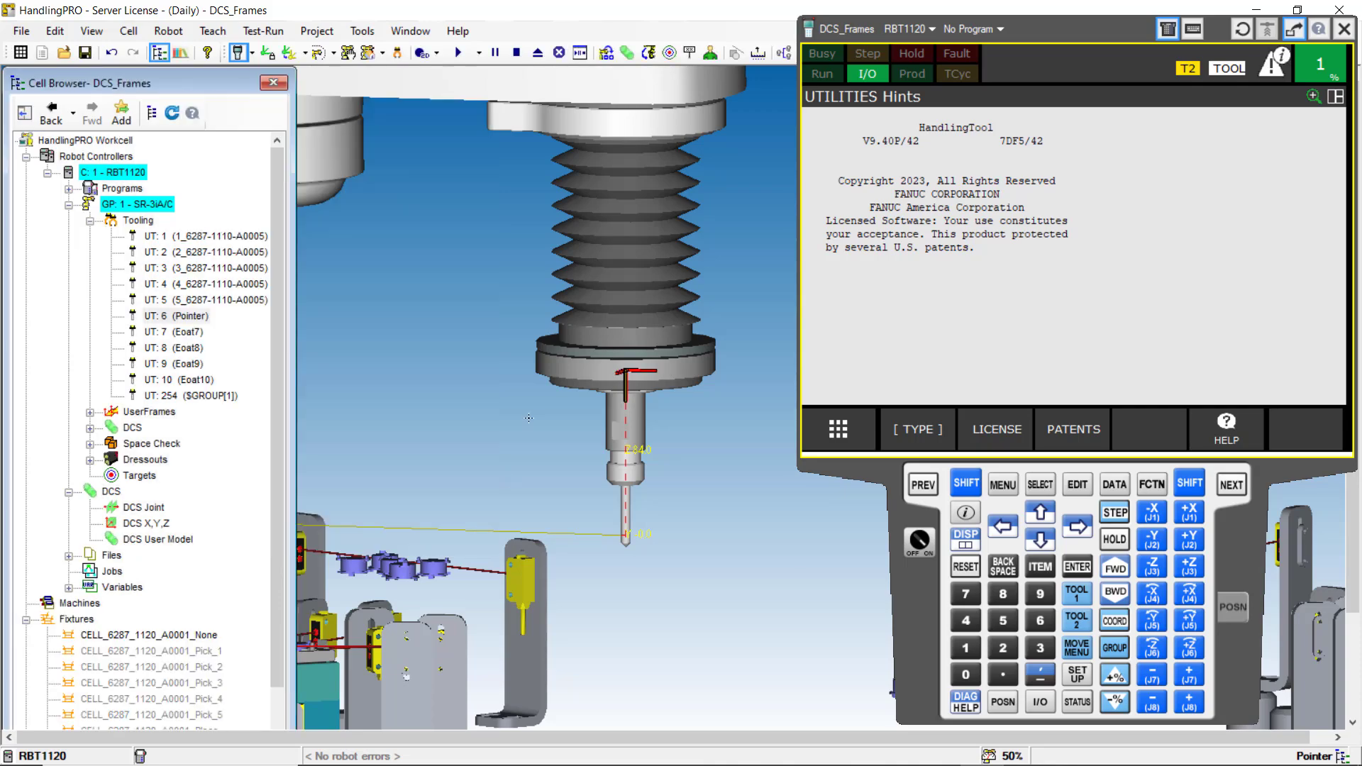
# - Examine the robot, the attached pointer and the sensor fixtures from the side and from above
pyautogui.scroll(-3, 545, 481)
pyautogui.scroll(-1, 546, 481)
pyautogui.moveTo(546, 481); pyautogui.dragTo(552, 578, button='right')
pyautogui.moveTo(501, 554); pyautogui.dragTo(679, 485, button='middle')
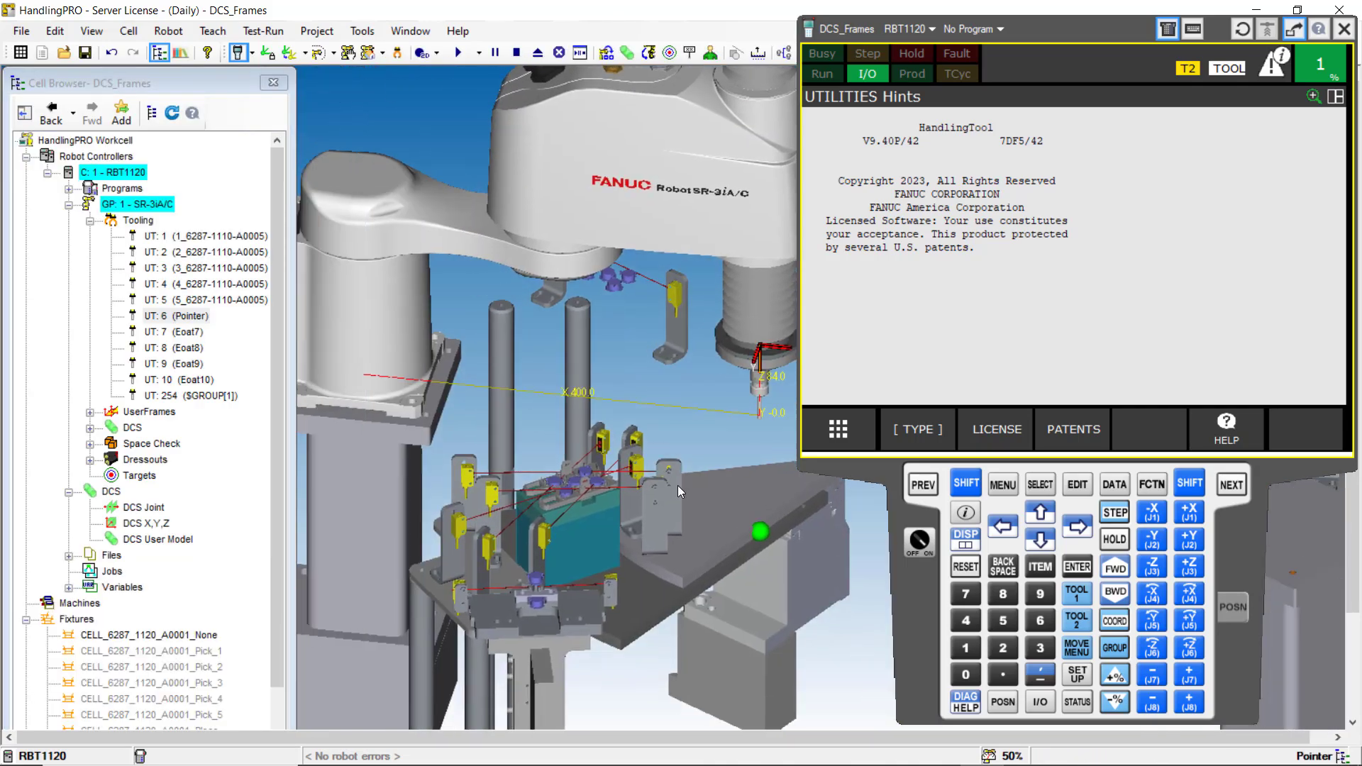
pyautogui.scroll(-2, 679, 491)
pyautogui.moveTo(679, 491); pyautogui.dragTo(631, 533, button='right')
pyautogui.scroll(3, 523, 541)
pyautogui.moveTo(631, 408); pyautogui.dragTo(591, 420, button='middle')
pyautogui.scroll(2, 590, 420)
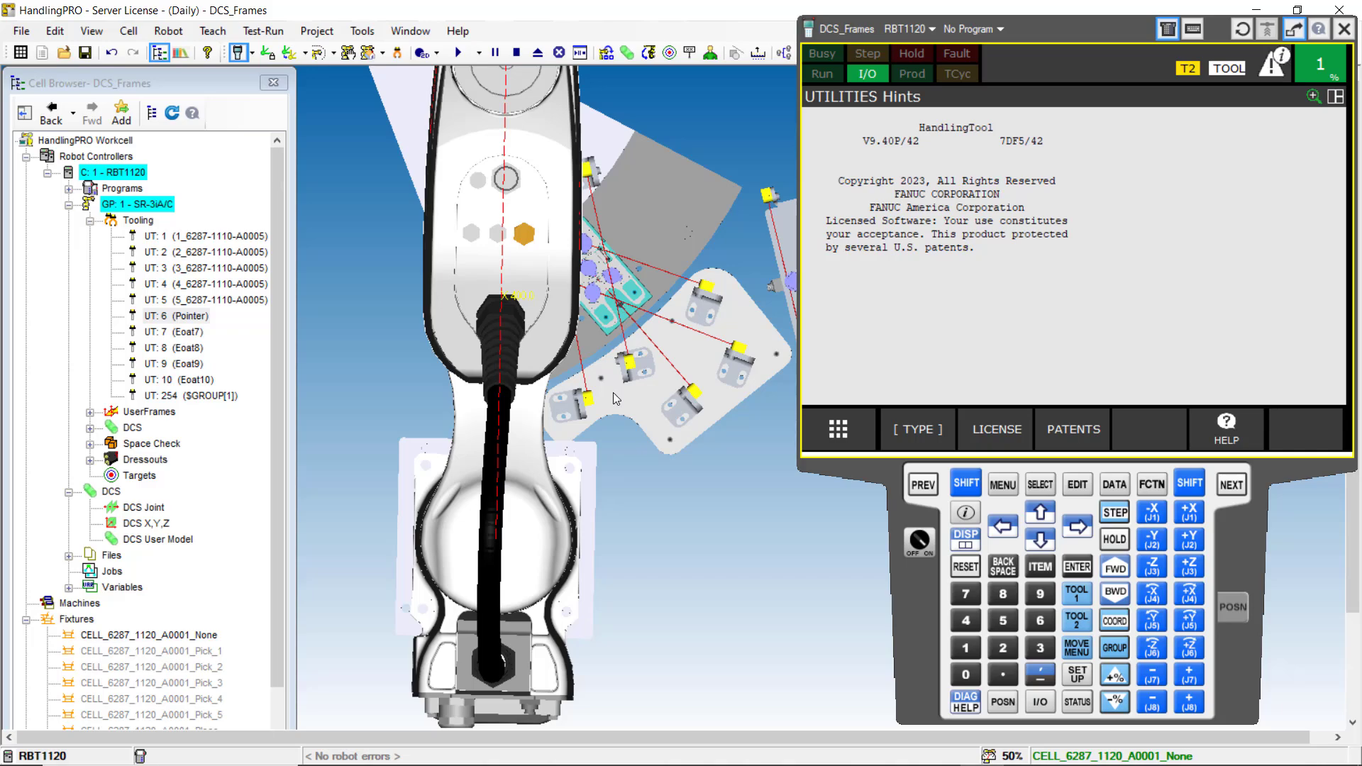
# - Split the teach pendant screen into a Triple display
pyautogui.moveTo(619, 396); pyautogui.dragTo(577, 441, button='right')
pyautogui.scroll(5, 585, 477)
pyautogui.scroll(2, 576, 441)
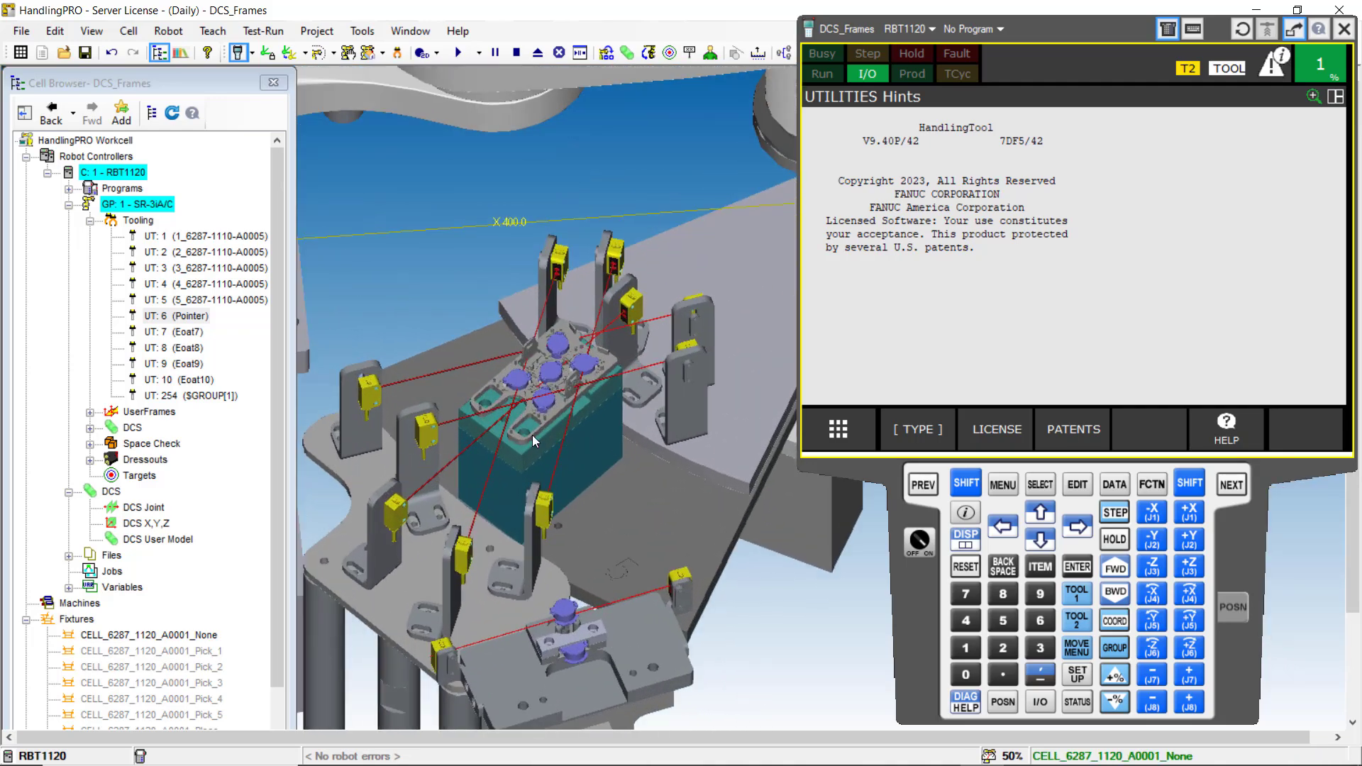
pyautogui.scroll(6, 533, 440)
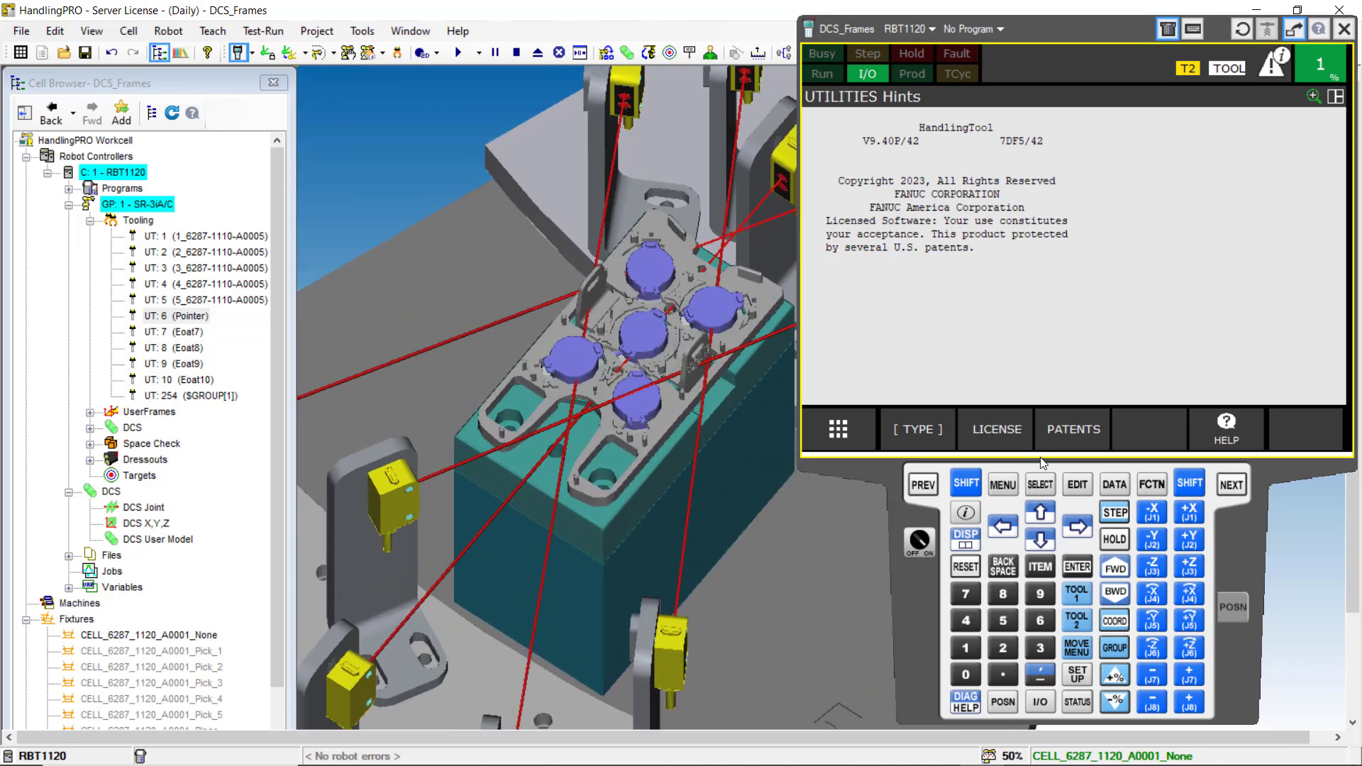
pyautogui.click(967, 483)
pyautogui.click(965, 540)
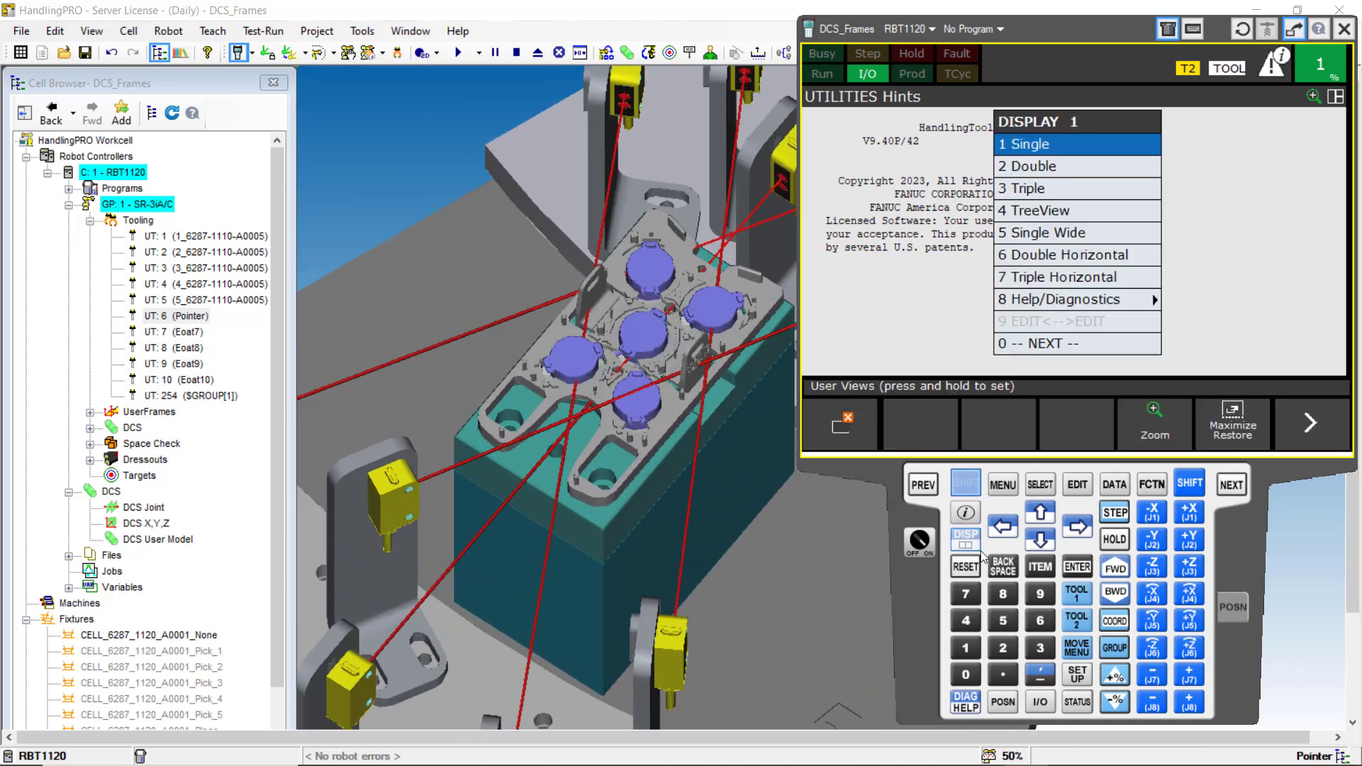
pyautogui.click(1090, 188)
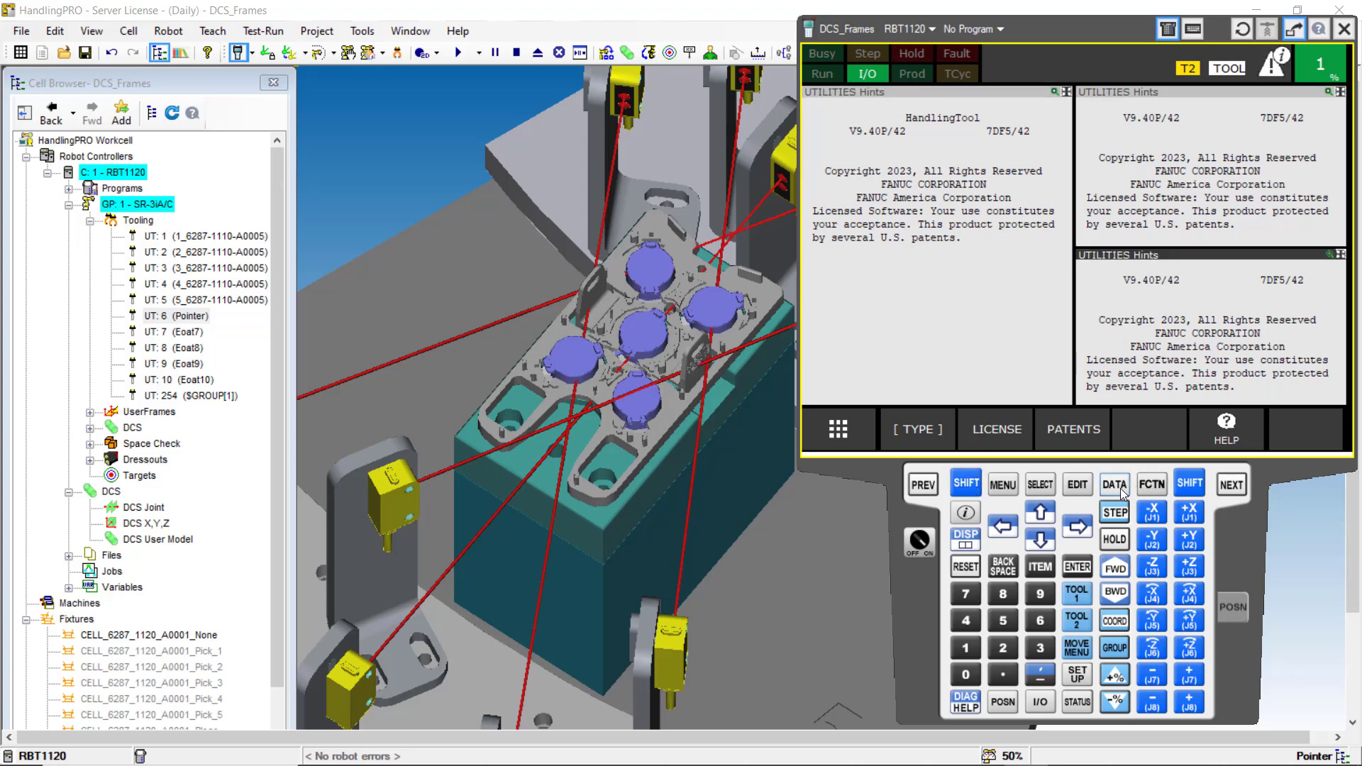
# - Show the Position Reg data list in the pendant's lower pane
pyautogui.click(1115, 486)
pyautogui.click(948, 443)
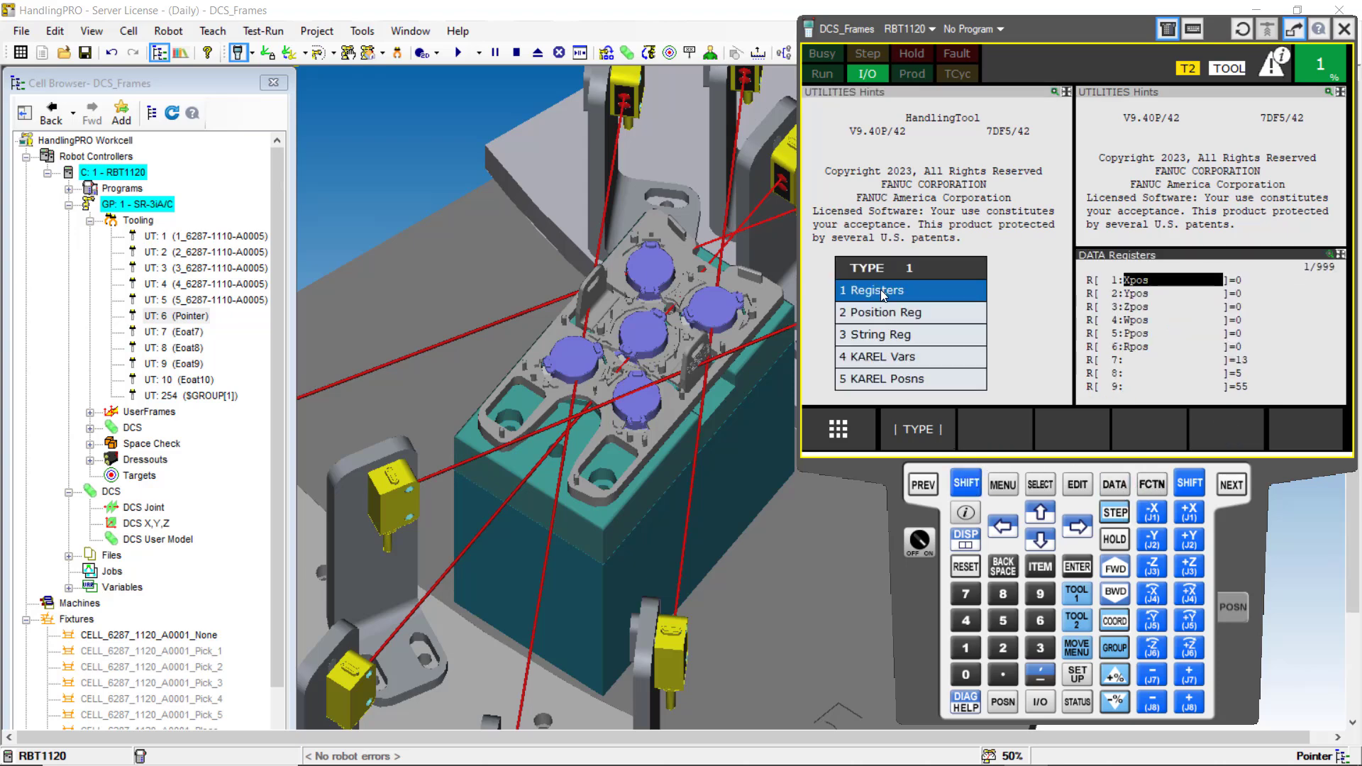
pyautogui.click(883, 312)
# - Go to the UF_Dial position registers PR[195] to PR[197] and select PR[195] UF_Dial_Orig
pyautogui.press('Down')
pyautogui.press('Down')
pyautogui.press('Down')
pyautogui.press('Down')
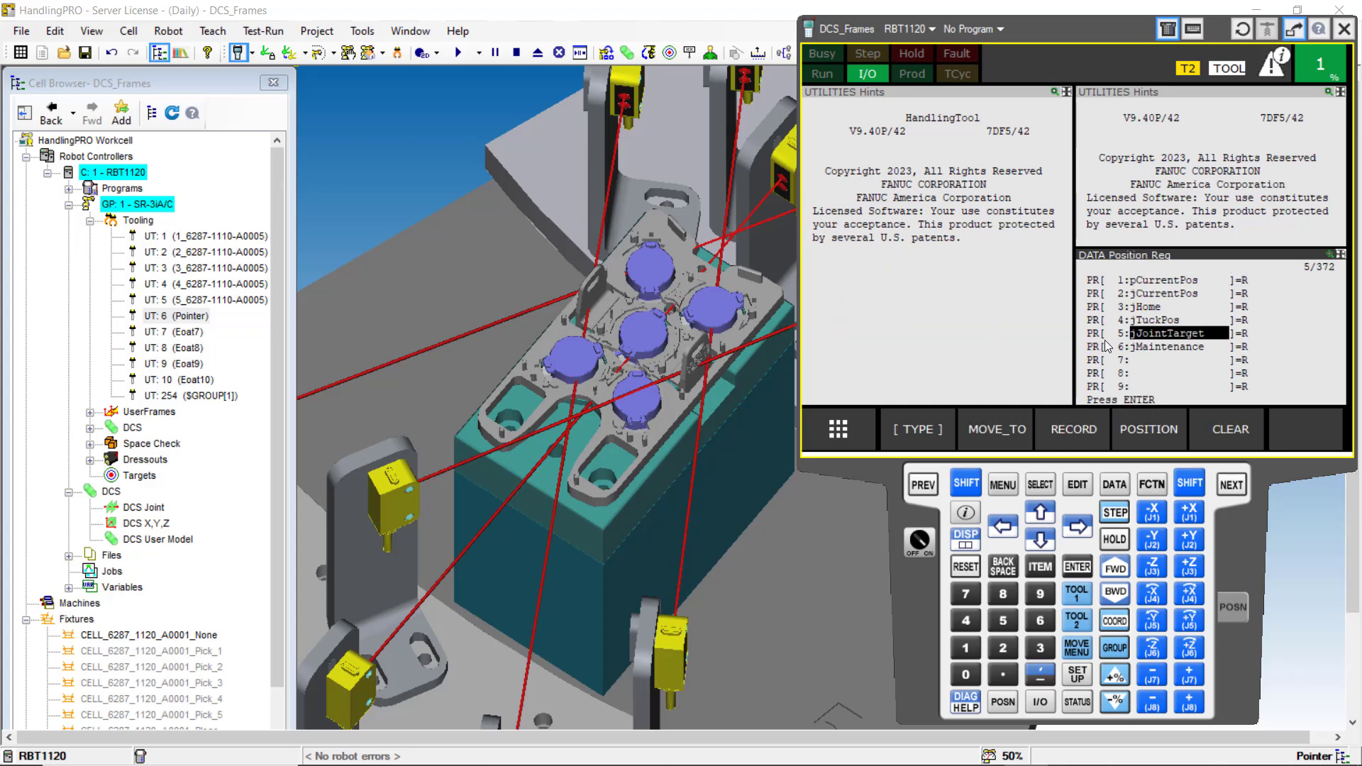
pyautogui.hotkey('shift', 'Down')
pyautogui.hotkey('shift', 'Down')
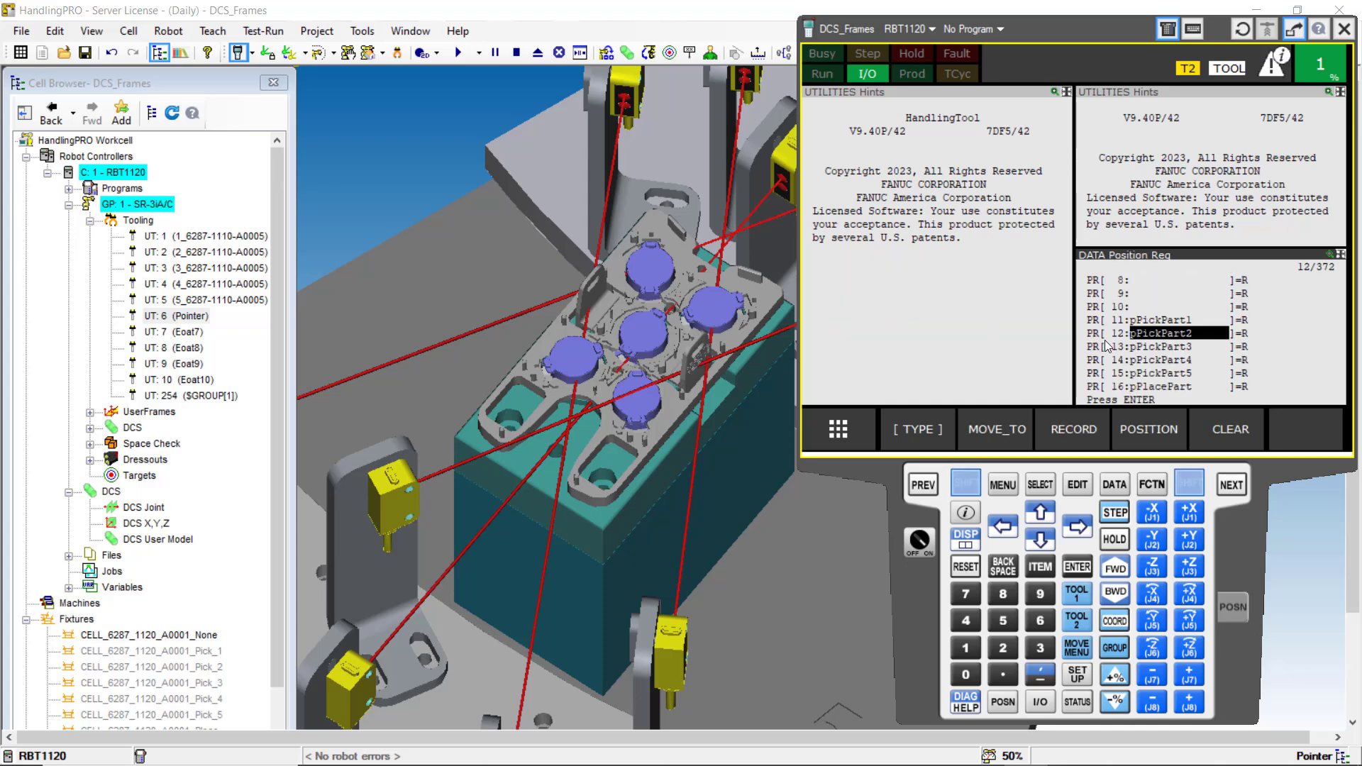
pyautogui.hotkey('shift', 'Down')
pyautogui.hotkey('shift', 'Down')
pyautogui.hotkey('shift', 'Down')
pyautogui.hotkey('shift', 'Down')
pyautogui.hotkey('shift', 'Down')
pyautogui.hotkey('shift', 'Down')
pyautogui.hotkey('shift', 'Down')
pyautogui.hotkey('shift', 'Down')
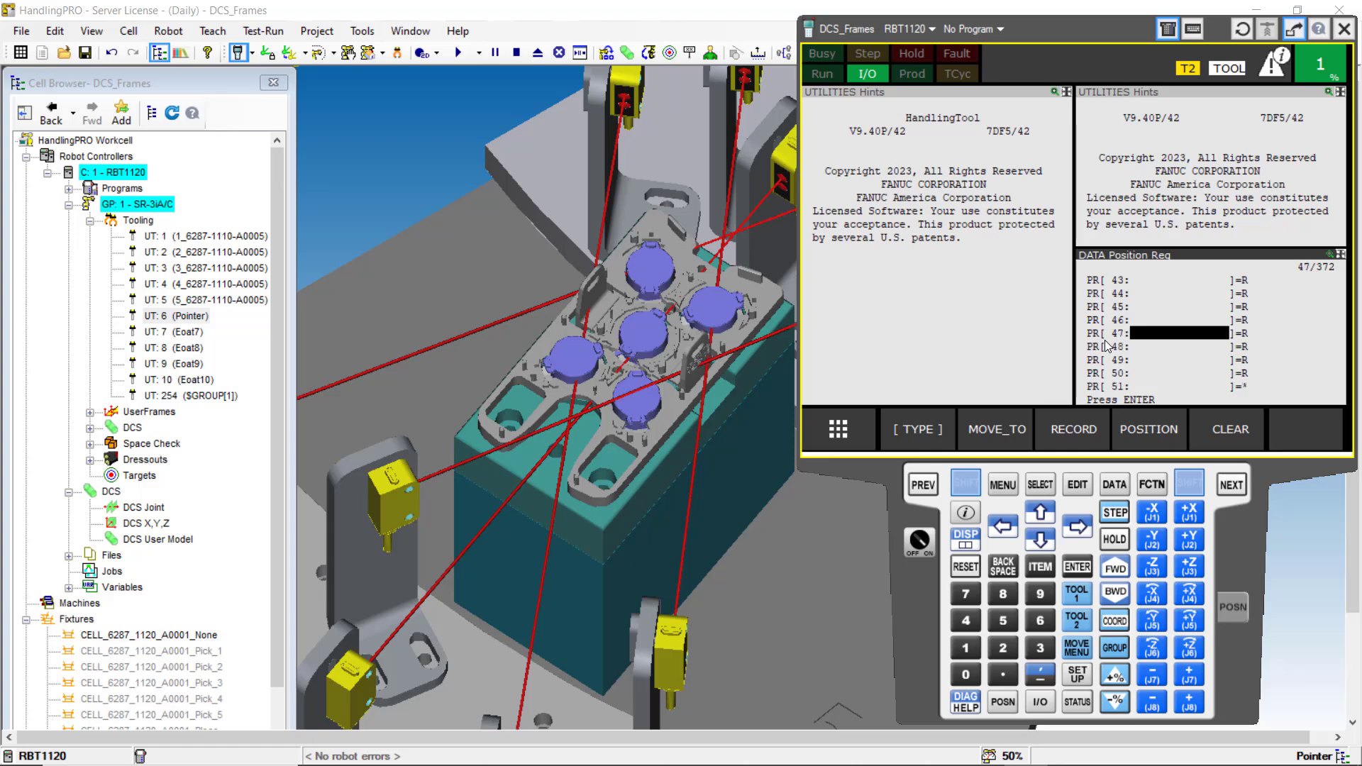
pyautogui.hotkey('shift', 'Down')
pyautogui.hotkey('shift', 'Down')
pyautogui.hotkey('shift', 'Down')
pyautogui.hotkey('shift', 'Down')
pyautogui.hotkey('shift', 'Down')
pyautogui.hotkey('shift', 'Down')
pyautogui.hotkey('shift', 'Down')
pyautogui.hotkey('shift', 'Down')
pyautogui.hotkey('shift', 'Down')
pyautogui.hotkey('shift', 'Down')
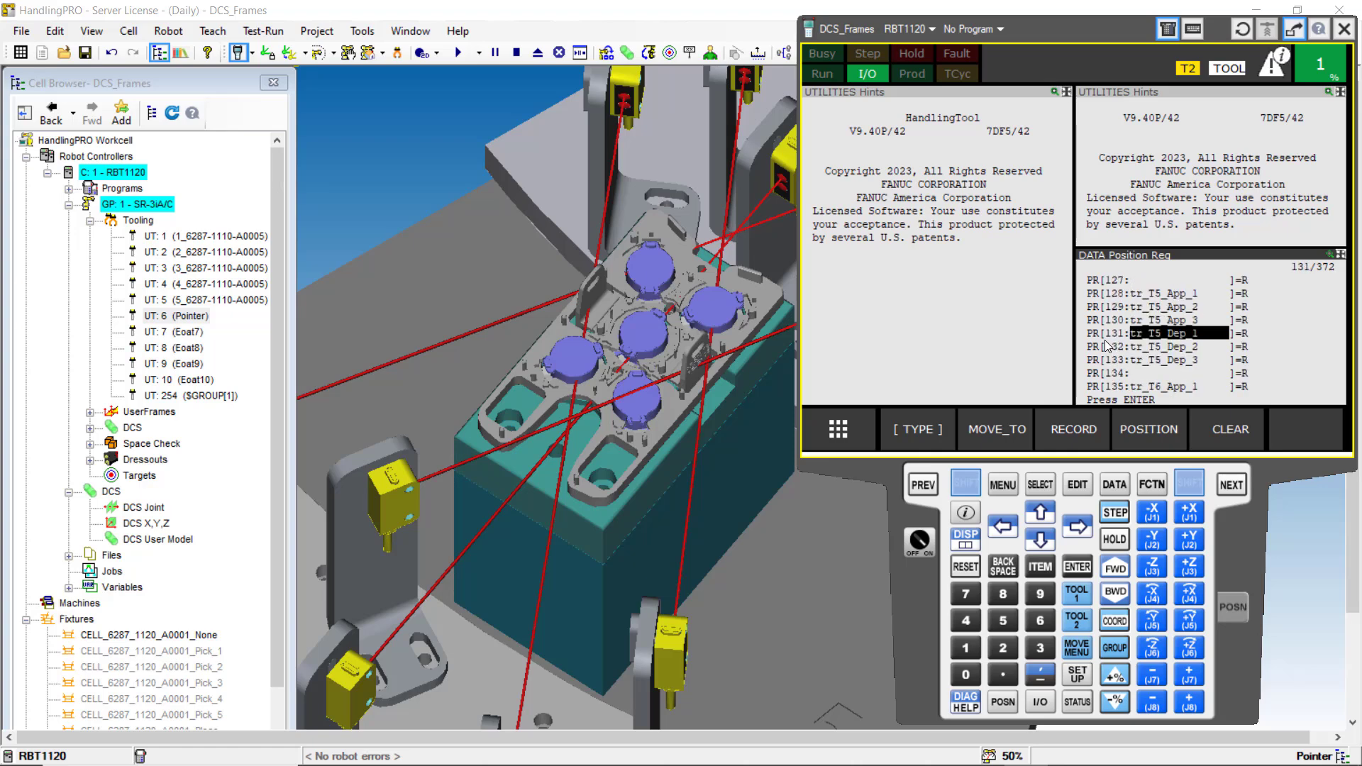
pyautogui.hotkey('shift', 'Down')
pyautogui.hotkey('shift', 'Down')
pyautogui.hotkey('shift', 'Down')
pyautogui.hotkey('shift', 'Down')
pyautogui.hotkey('shift', 'Down')
pyautogui.hotkey('shift', 'Down')
pyautogui.hotkey('shift', 'Down')
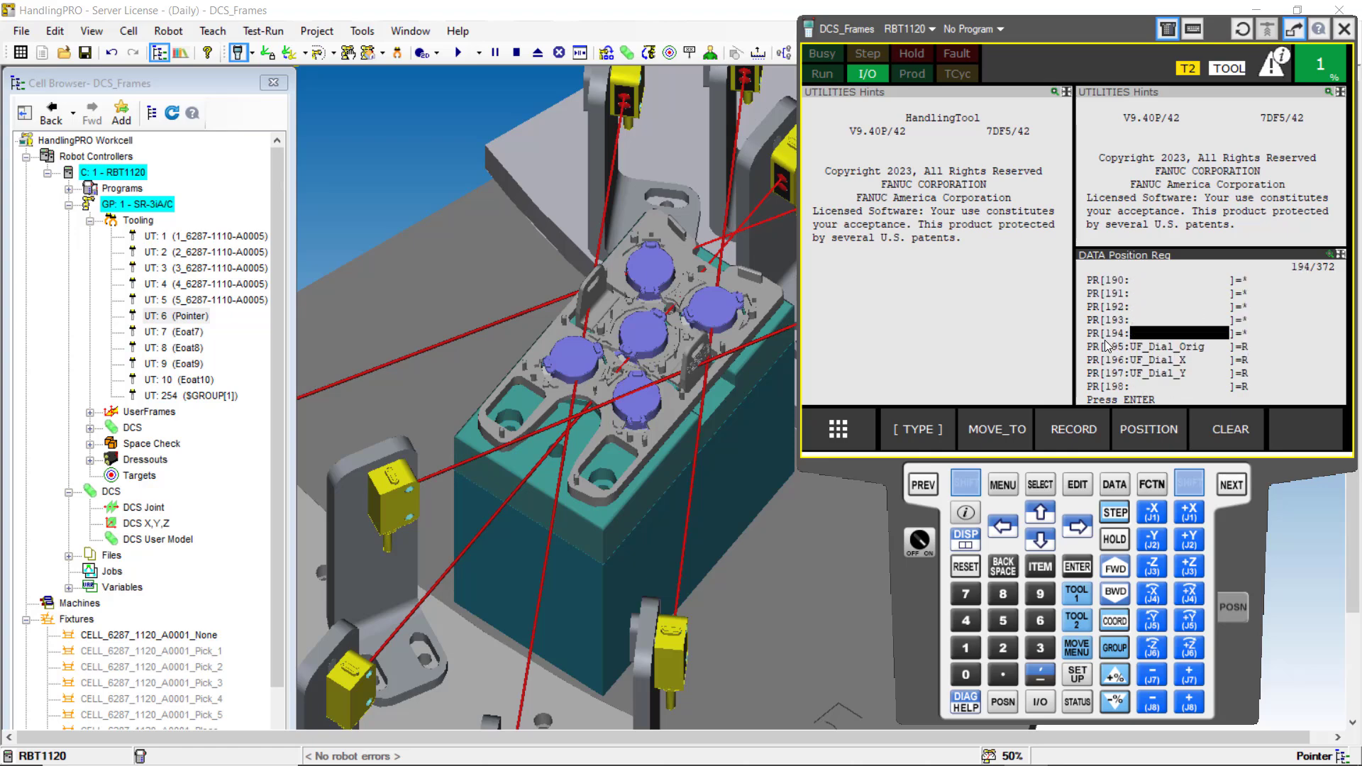
pyautogui.press('Down')
pyautogui.press('Down')
pyautogui.press('Down')
pyautogui.press('Down')
pyautogui.press('Down')
pyautogui.press('Down')
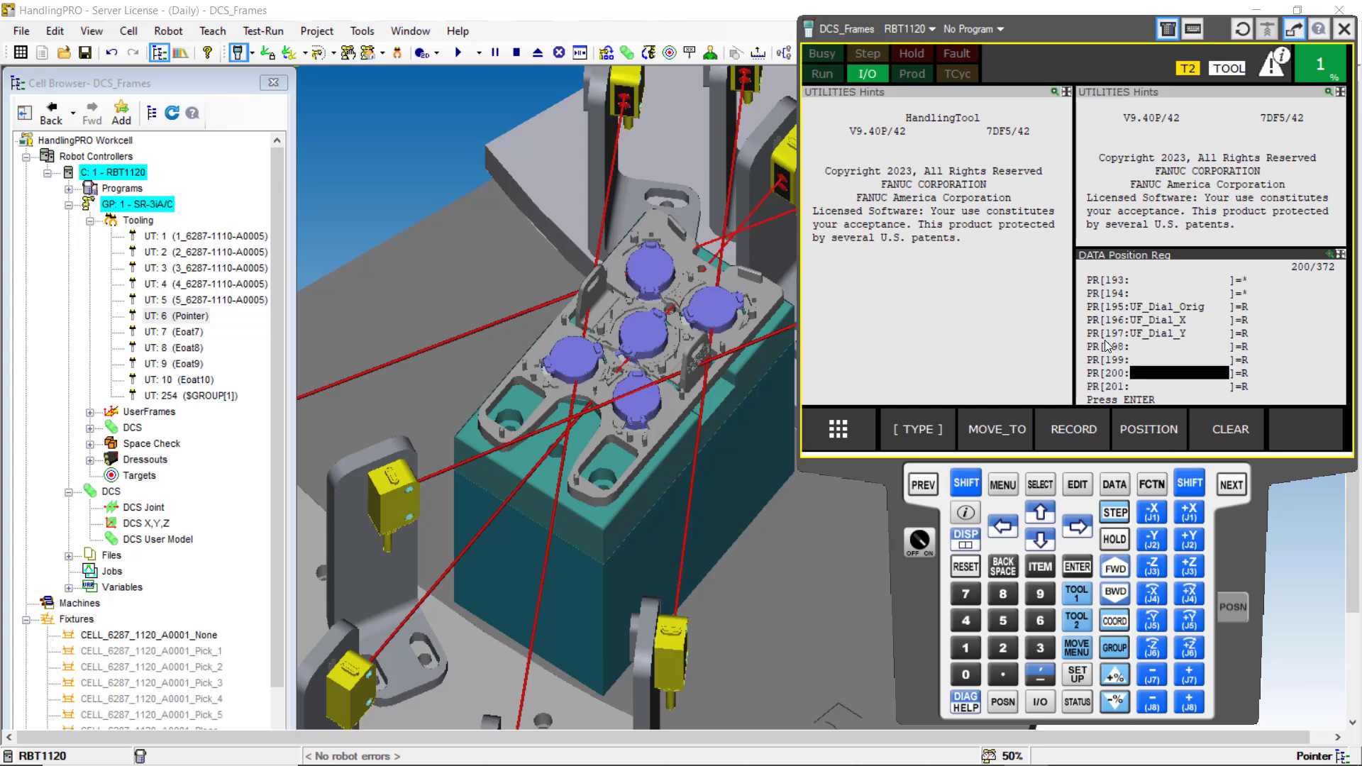
pyautogui.click(1156, 307)
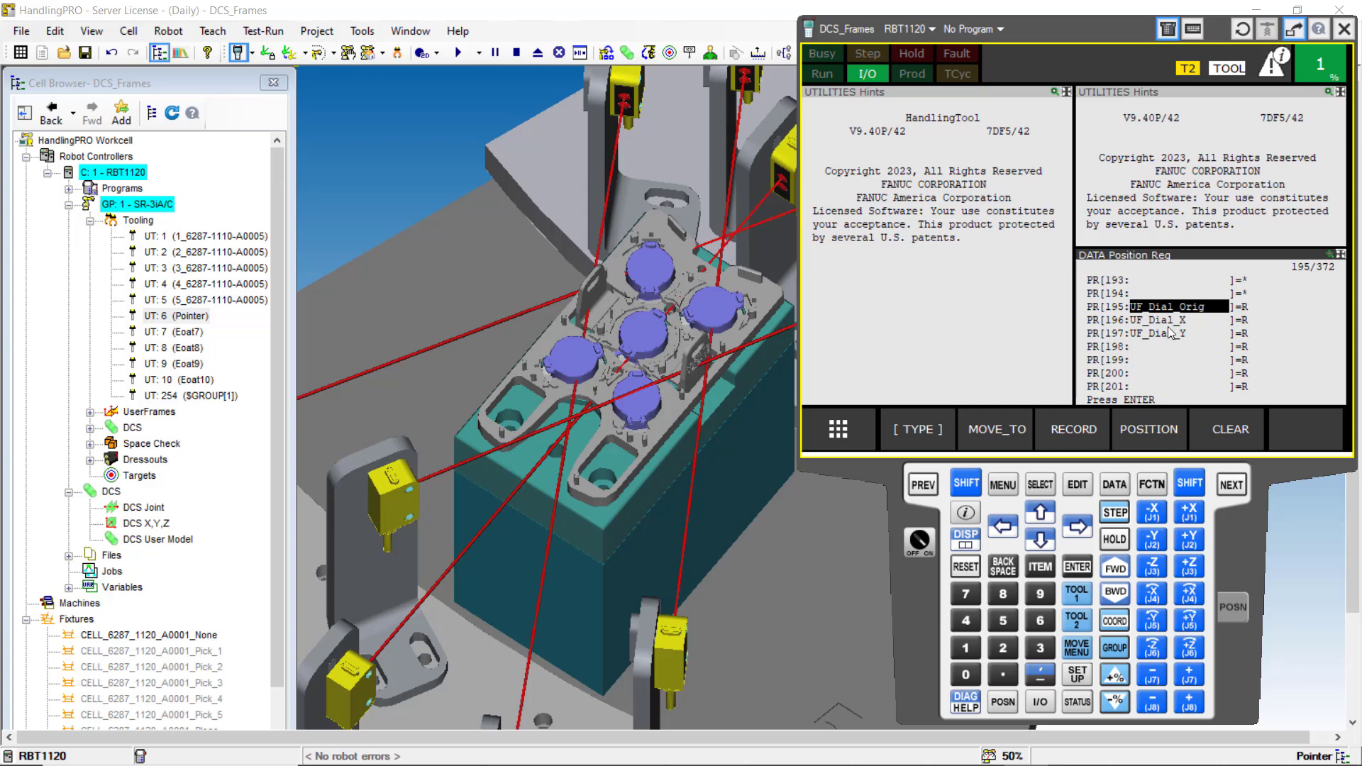
pyautogui.click(1169, 323)
pyautogui.click(1170, 334)
pyautogui.click(1166, 318)
pyautogui.click(1162, 309)
# - Try to move the robot's TCP to the near corner on top of the teal dial block
pyautogui.scroll(-5, 607, 422)
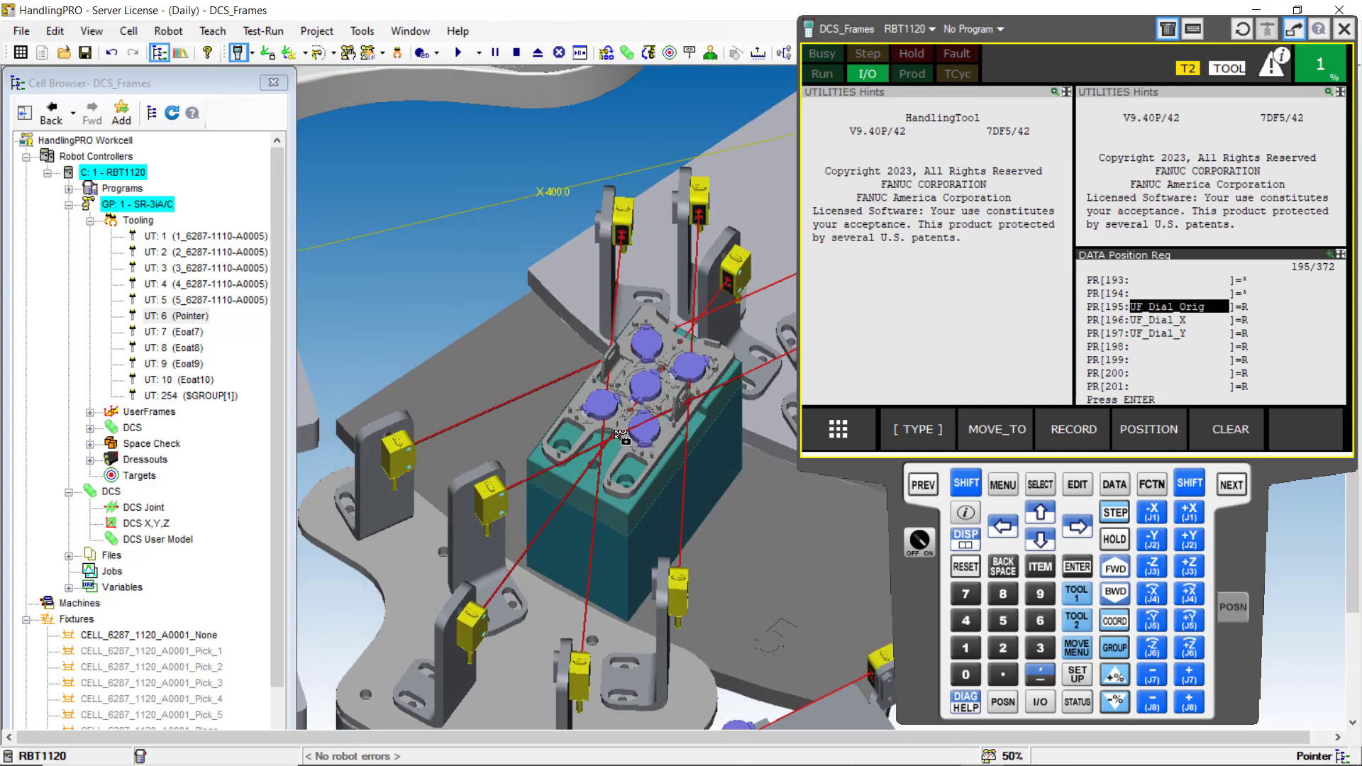
pyautogui.scroll(3, 600, 414)
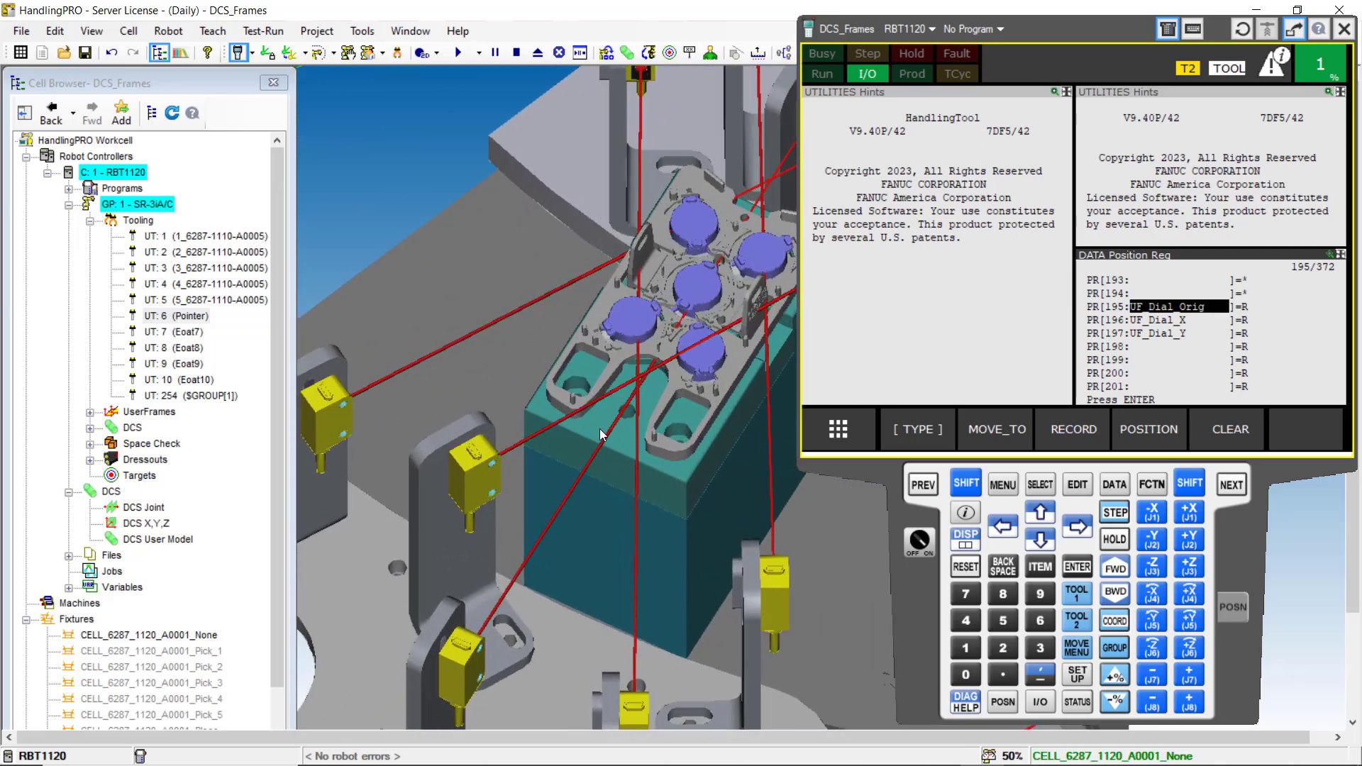
pyautogui.scroll(3, 599, 429)
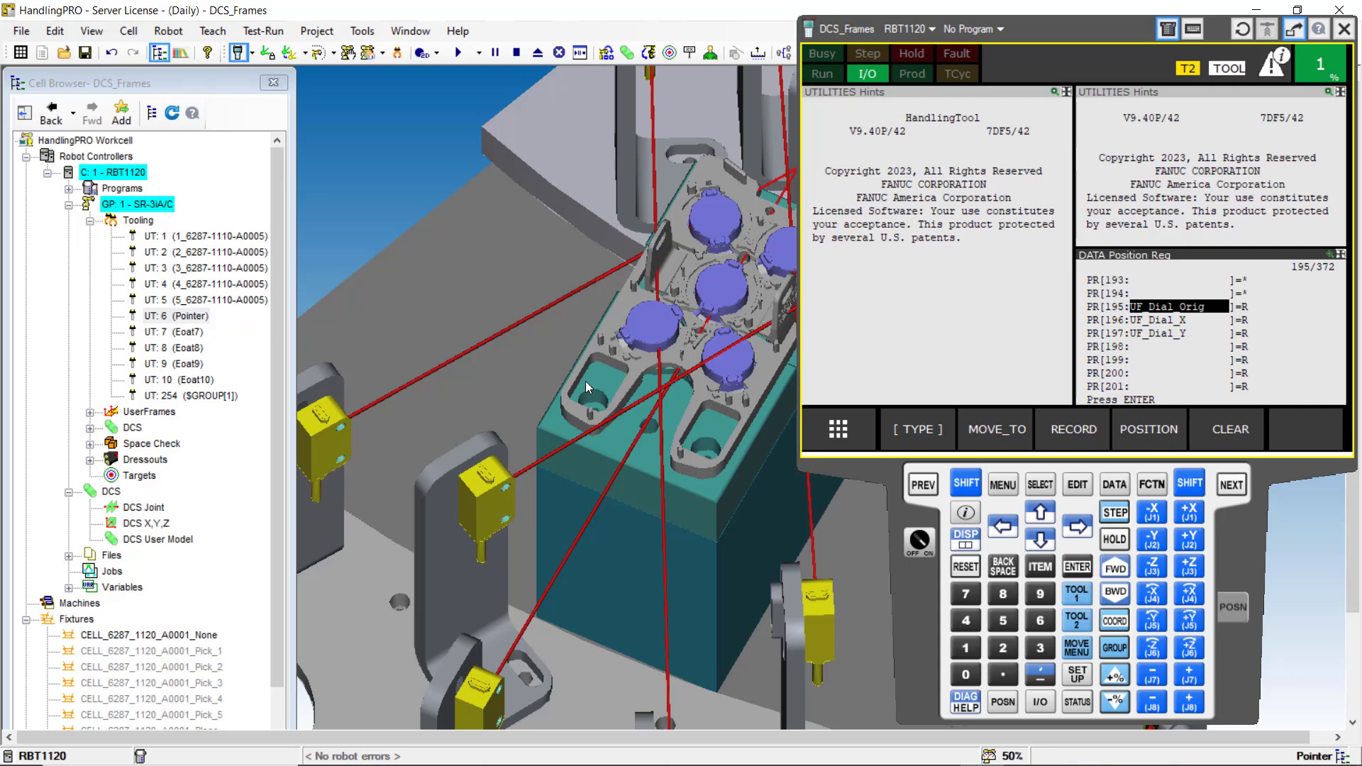
pyautogui.scroll(-4, 636, 403)
pyautogui.moveTo(636, 403); pyautogui.dragTo(550, 405, button='middle')
pyautogui.scroll(2, 551, 406)
pyautogui.scroll(5, 551, 405)
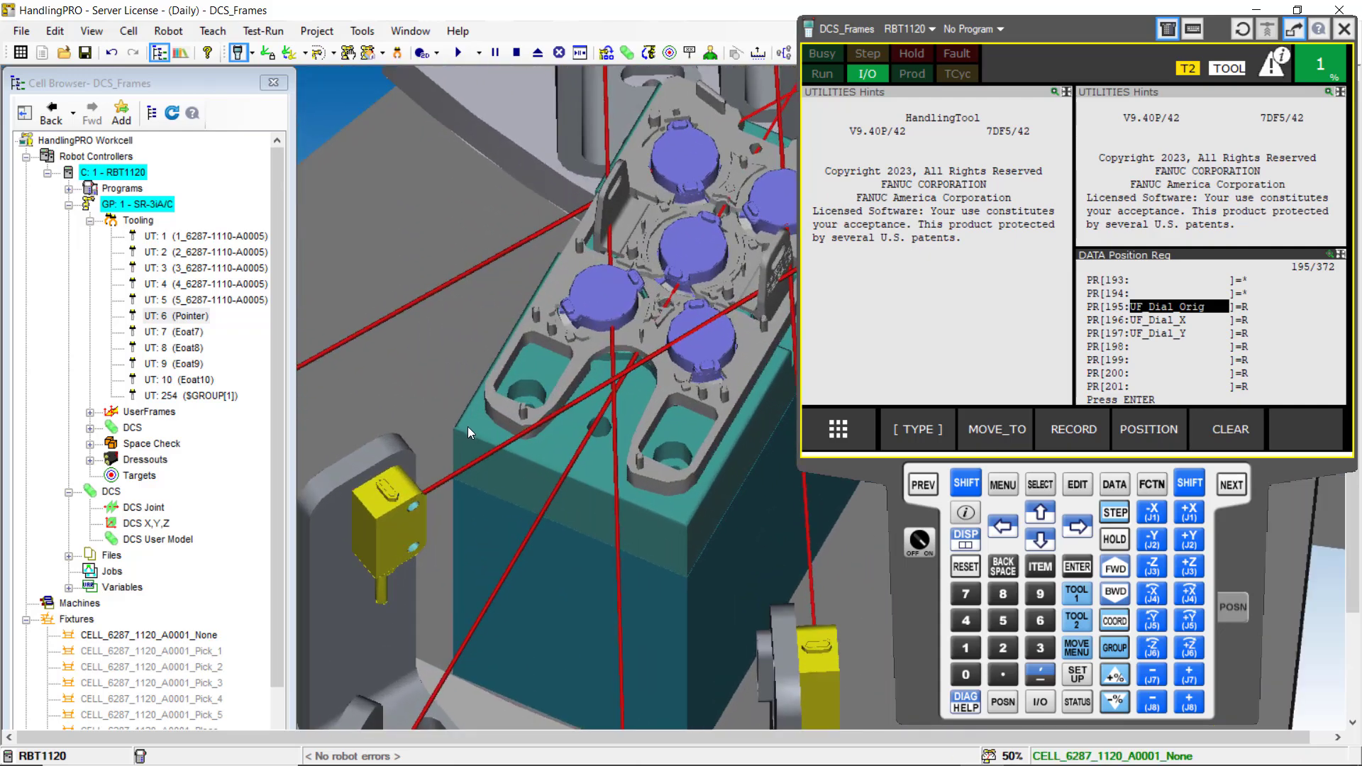
pyautogui.keyDown('ctrl'); pyautogui.keyDown('shift'); pyautogui.click(468, 427); pyautogui.keyUp('shift'); pyautogui.keyUp('ctrl')
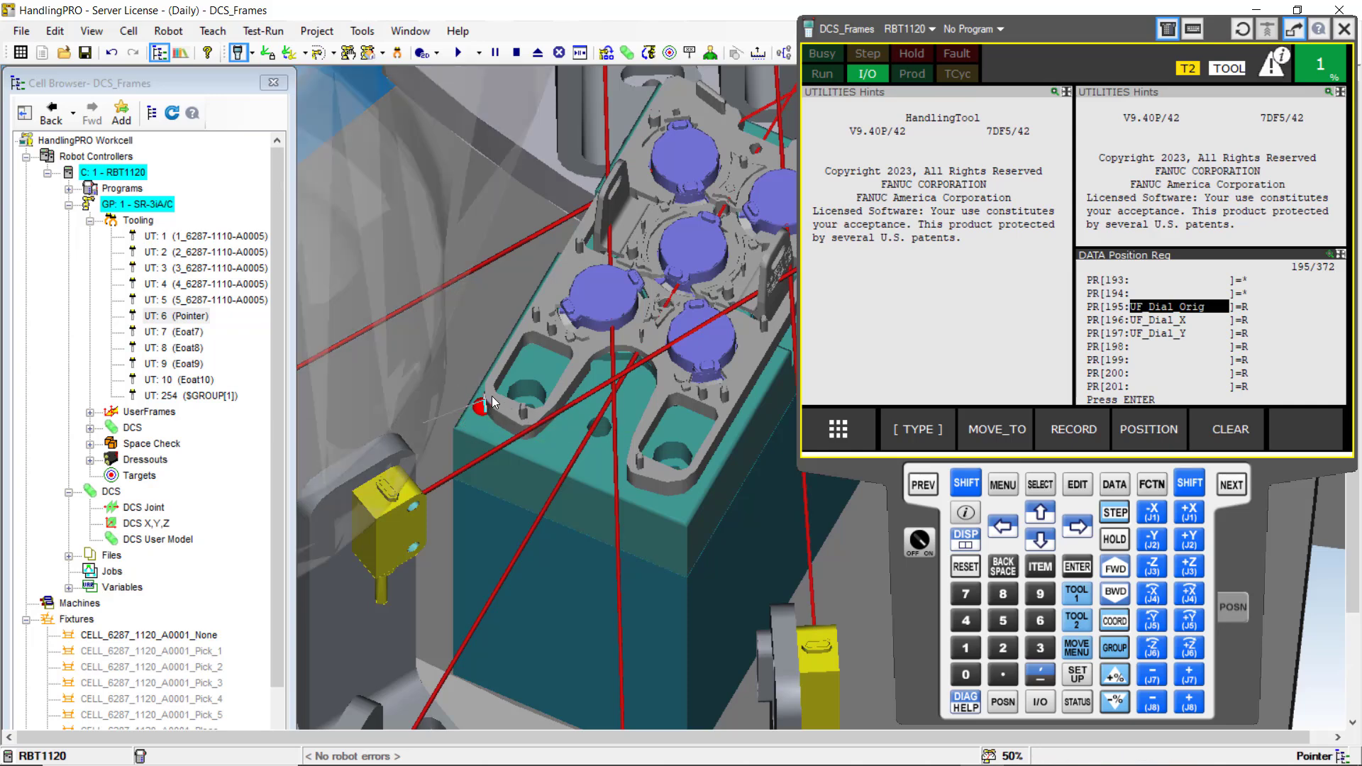
pyautogui.keyDown('ctrl'); pyautogui.keyDown('shift'); pyautogui.click(480, 418); pyautogui.keyUp('shift'); pyautogui.keyUp('ctrl')
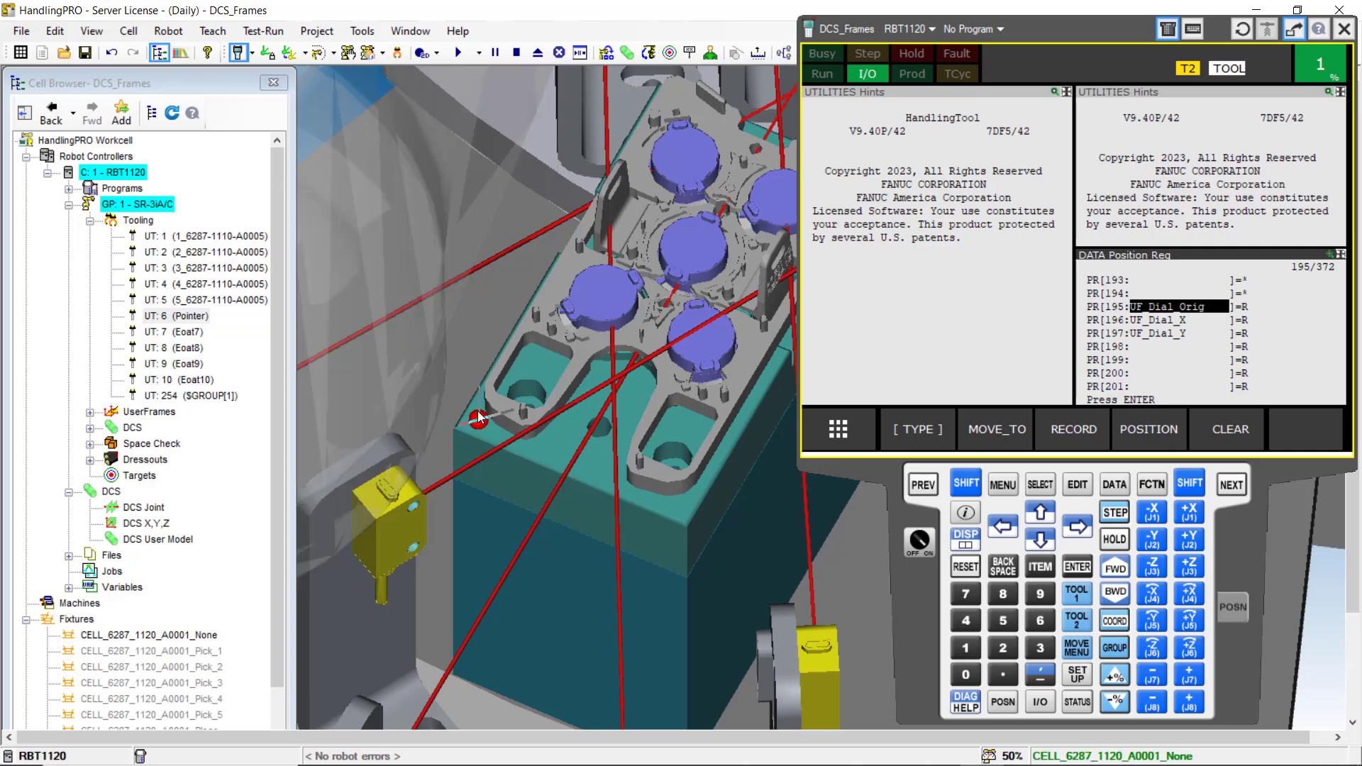
# - Move the robot's TCP triad in toward the sensor fixtures, to about X 277 mm and Z -136 mm
pyautogui.scroll(-10, 522, 438)
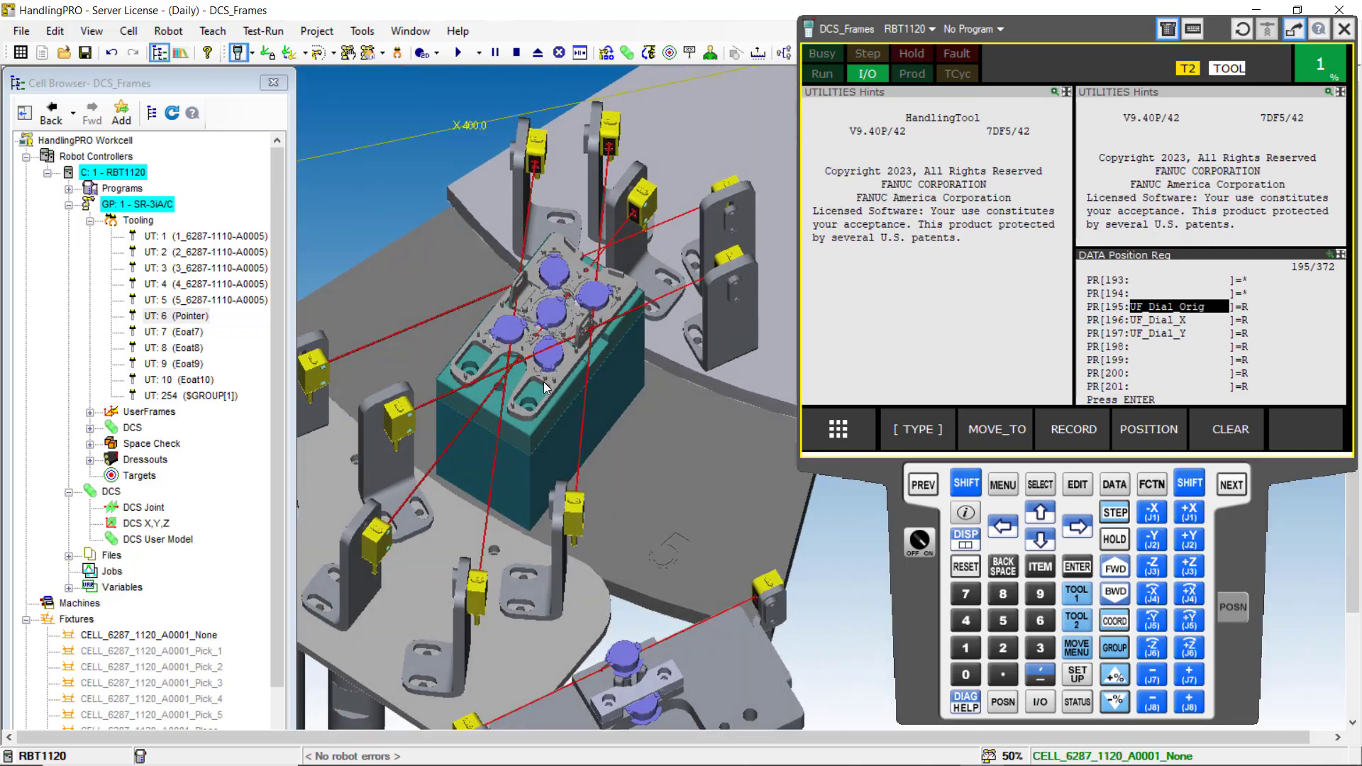
pyautogui.scroll(-3, 563, 350)
pyautogui.moveTo(714, 300); pyautogui.dragTo(713, 363, button='middle')
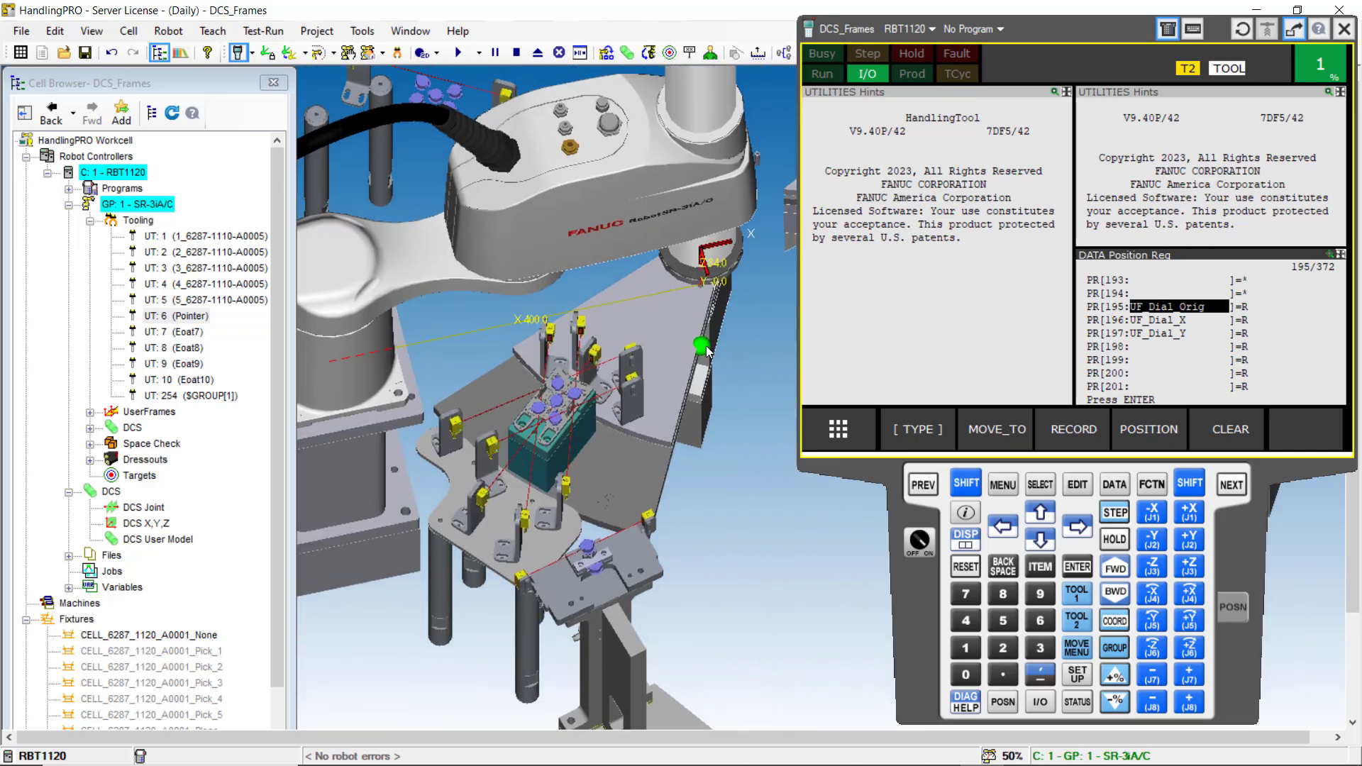
pyautogui.click(703, 344)
pyautogui.moveTo(716, 335); pyautogui.dragTo(603, 360)
# - Try again to place the TCP at the teal block's corner, and shift it over the plate beside a purple disc
pyautogui.scroll(5, 555, 501)
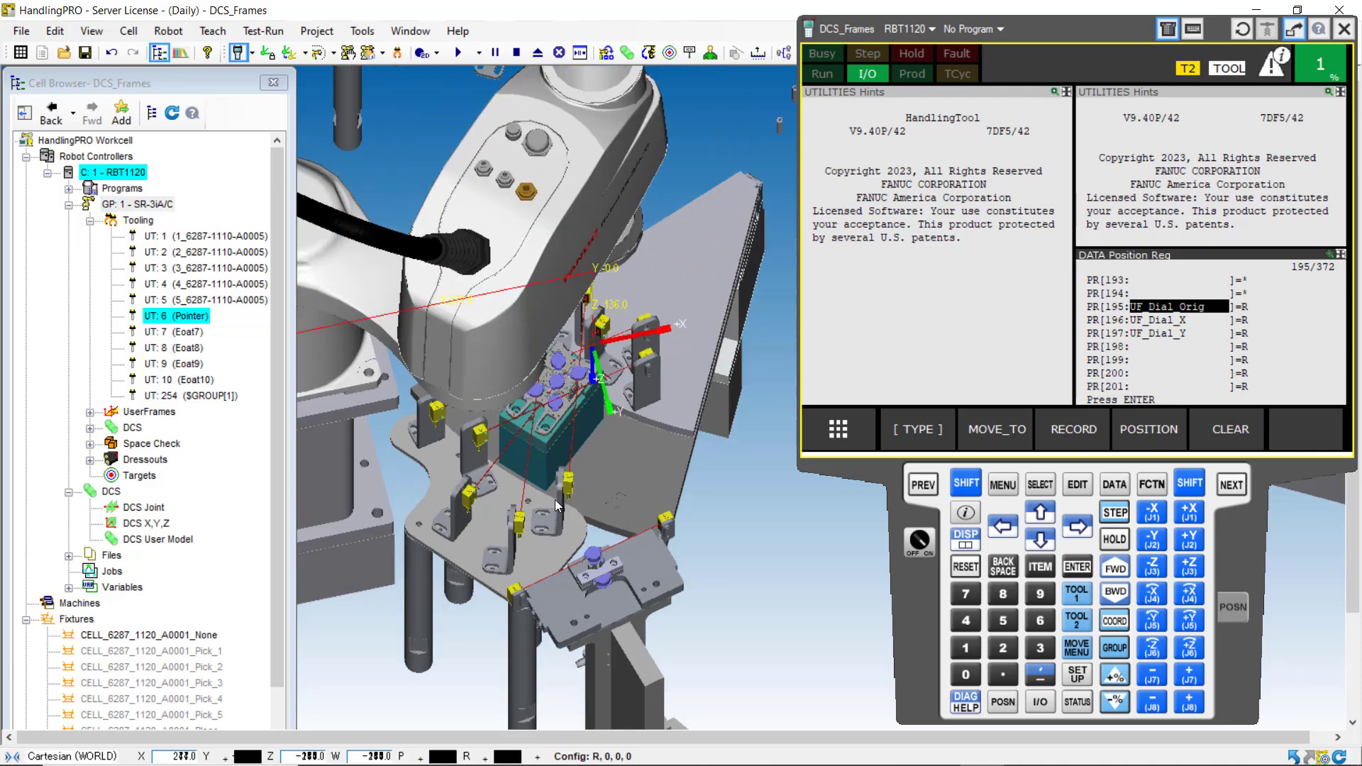
pyautogui.scroll(8, 588, 458)
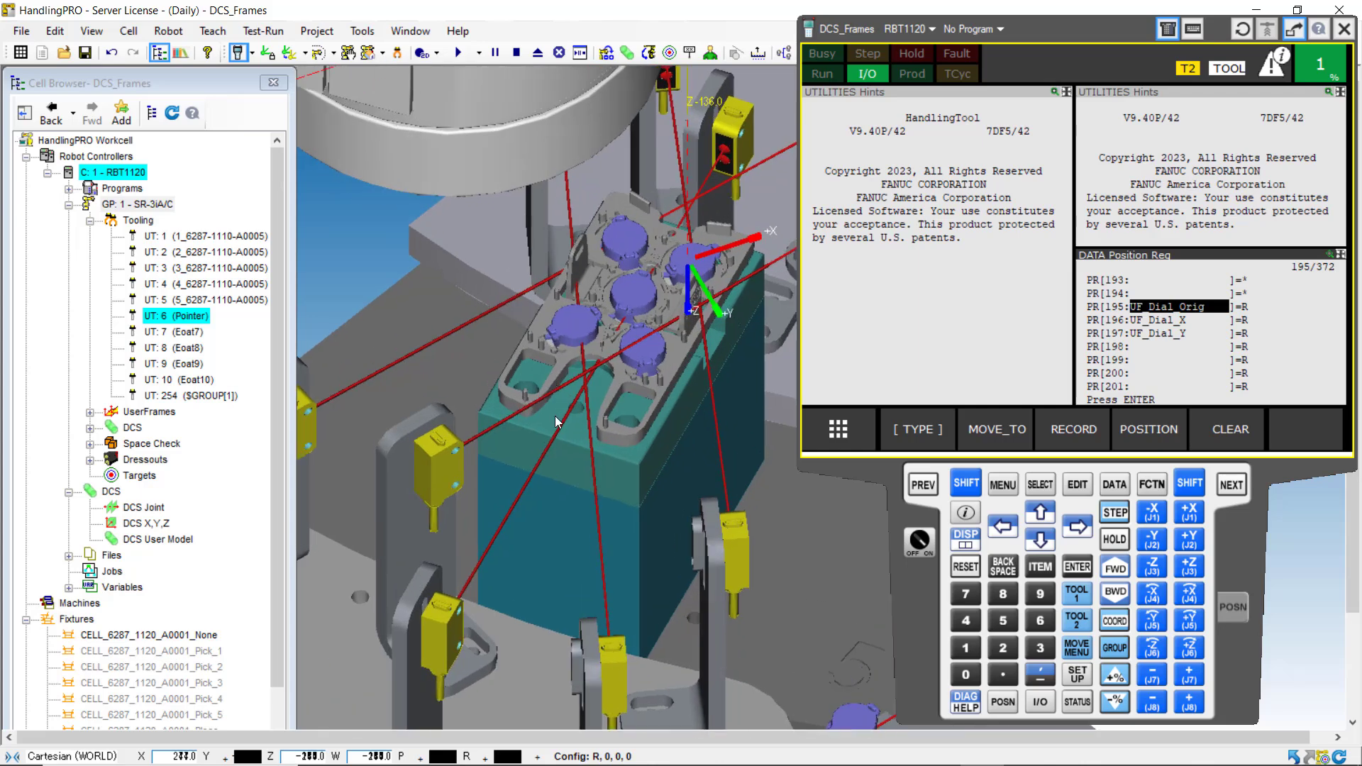
pyautogui.scroll(3, 539, 425)
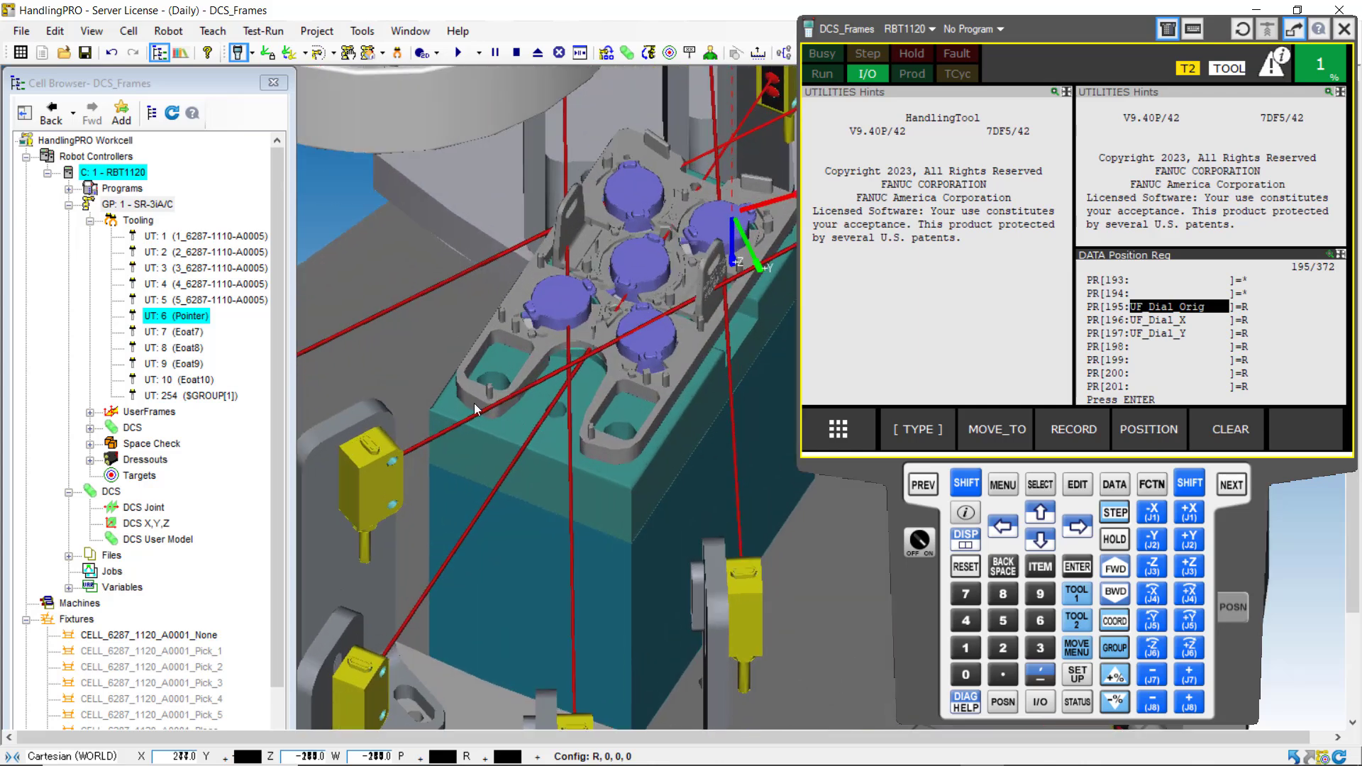
pyautogui.keyDown('ctrl'); pyautogui.keyDown('shift'); pyautogui.click(448, 403); pyautogui.keyUp('shift'); pyautogui.keyUp('ctrl')
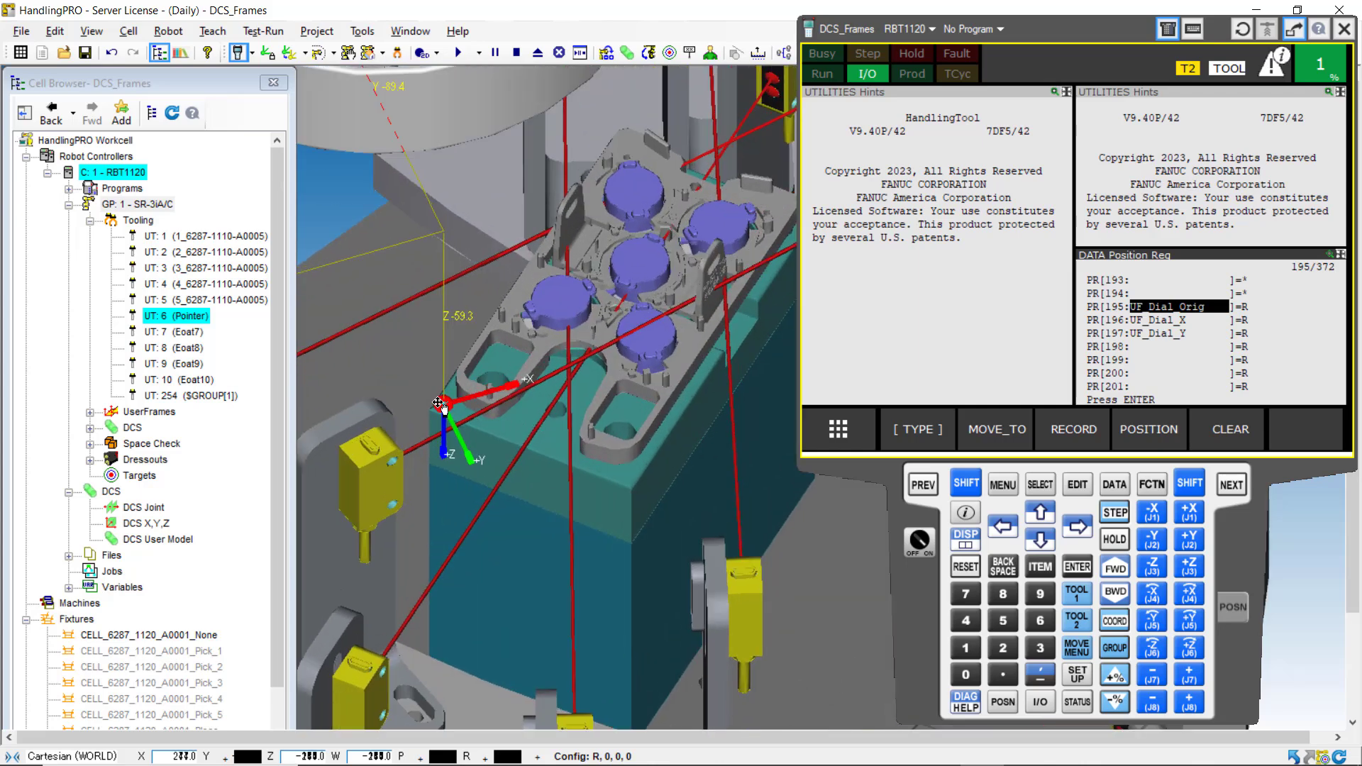
pyautogui.moveTo(452, 403); pyautogui.dragTo(512, 296)
# - Open the robot's current position and set joint J3 to -154 mm
pyautogui.click(1233, 607)
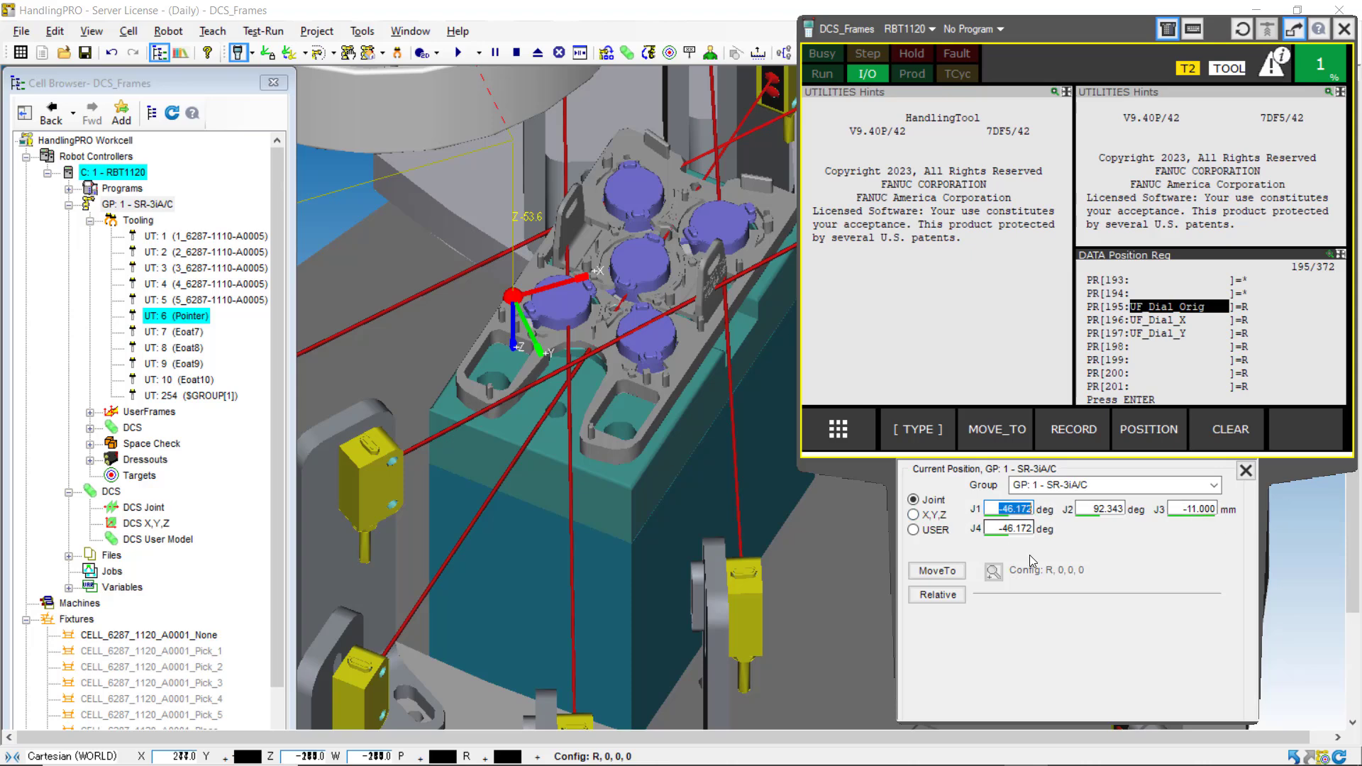
pyautogui.moveTo(1188, 509); pyautogui.dragTo(1236, 520)
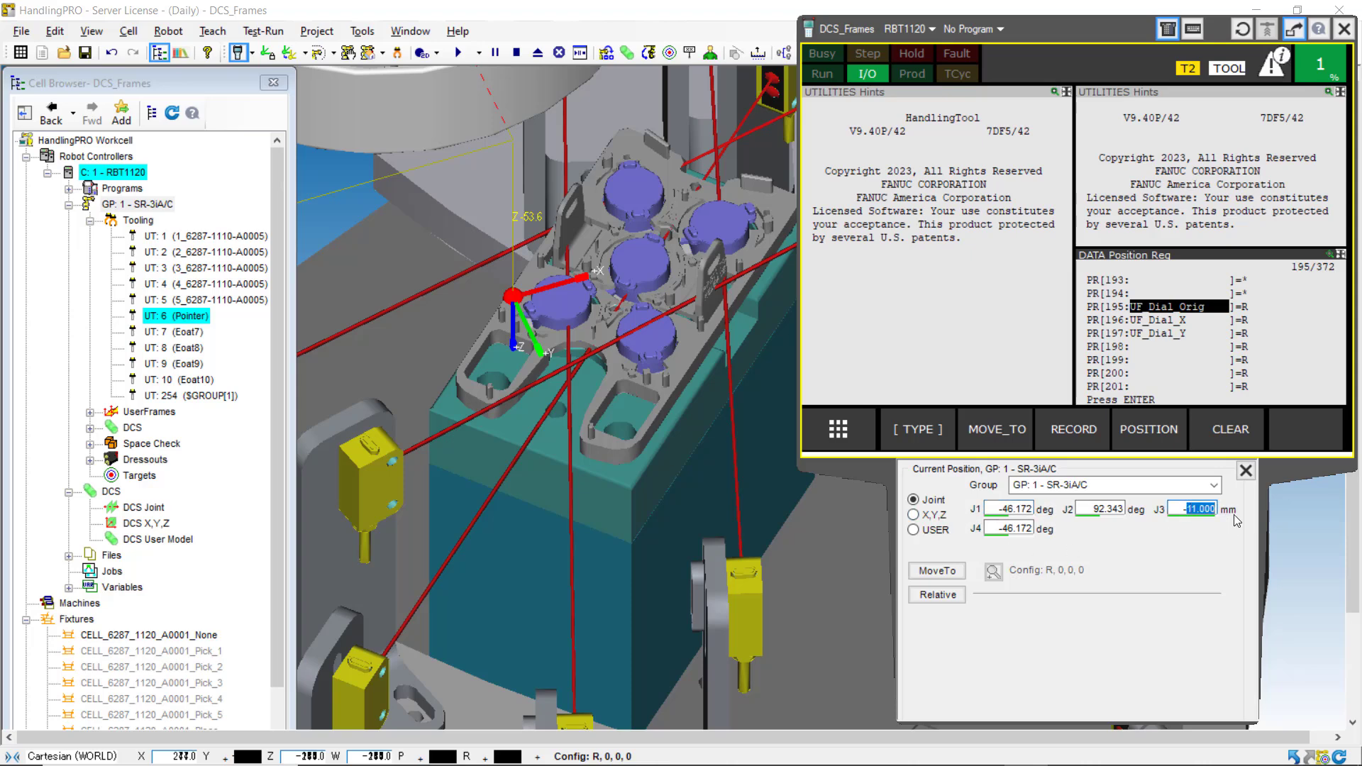
pyautogui.write('154')
pyautogui.press('Return')
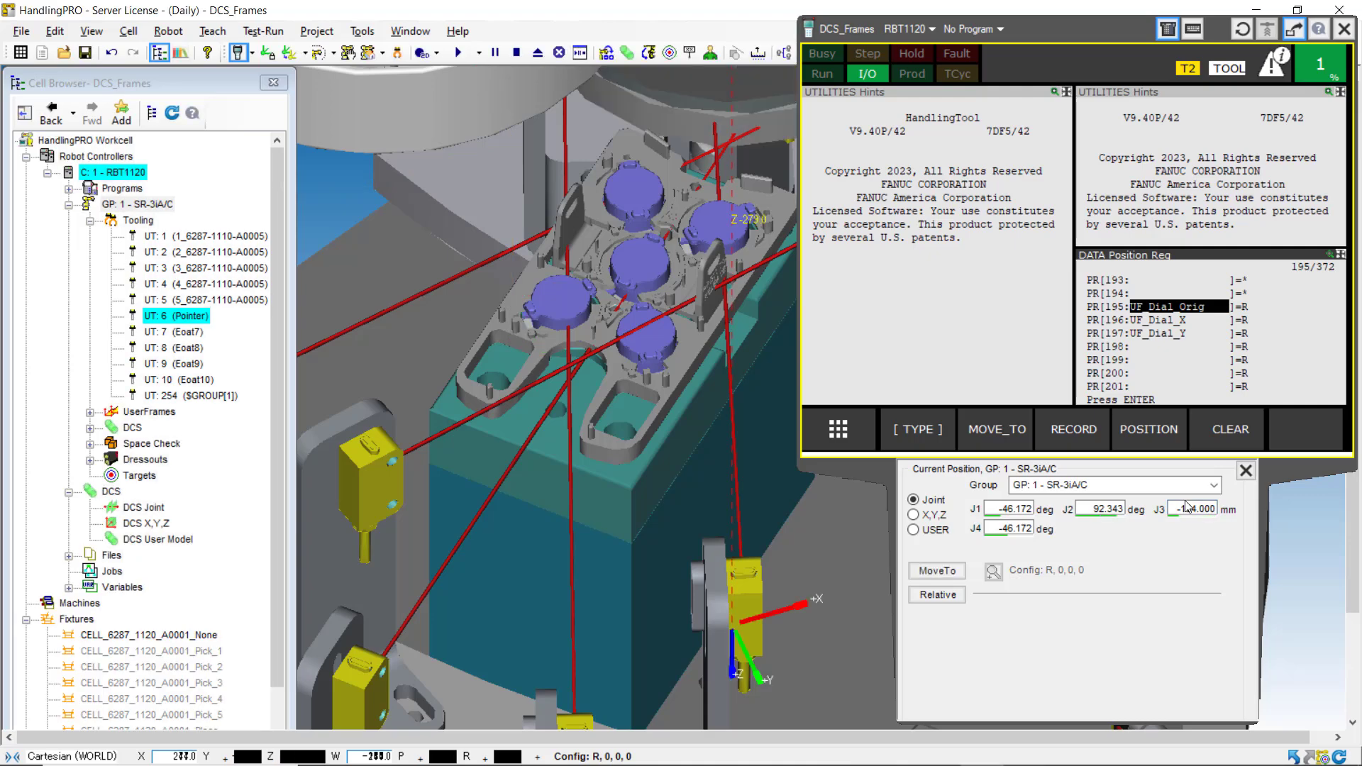
# - Raise the robot's TCP above the fixtures until J3 is about -26 mm
pyautogui.scroll(-5, 678, 387)
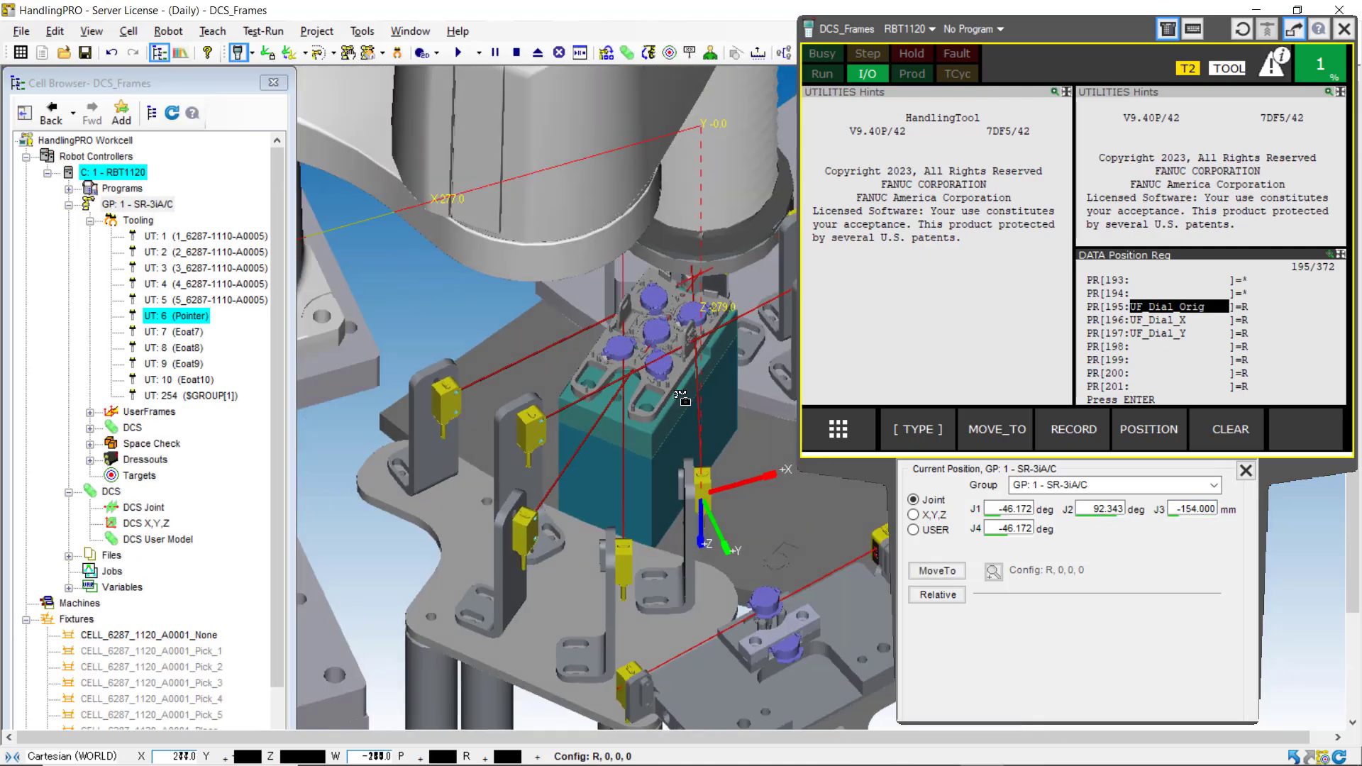
pyautogui.moveTo(678, 383); pyautogui.dragTo(734, 532, button='right')
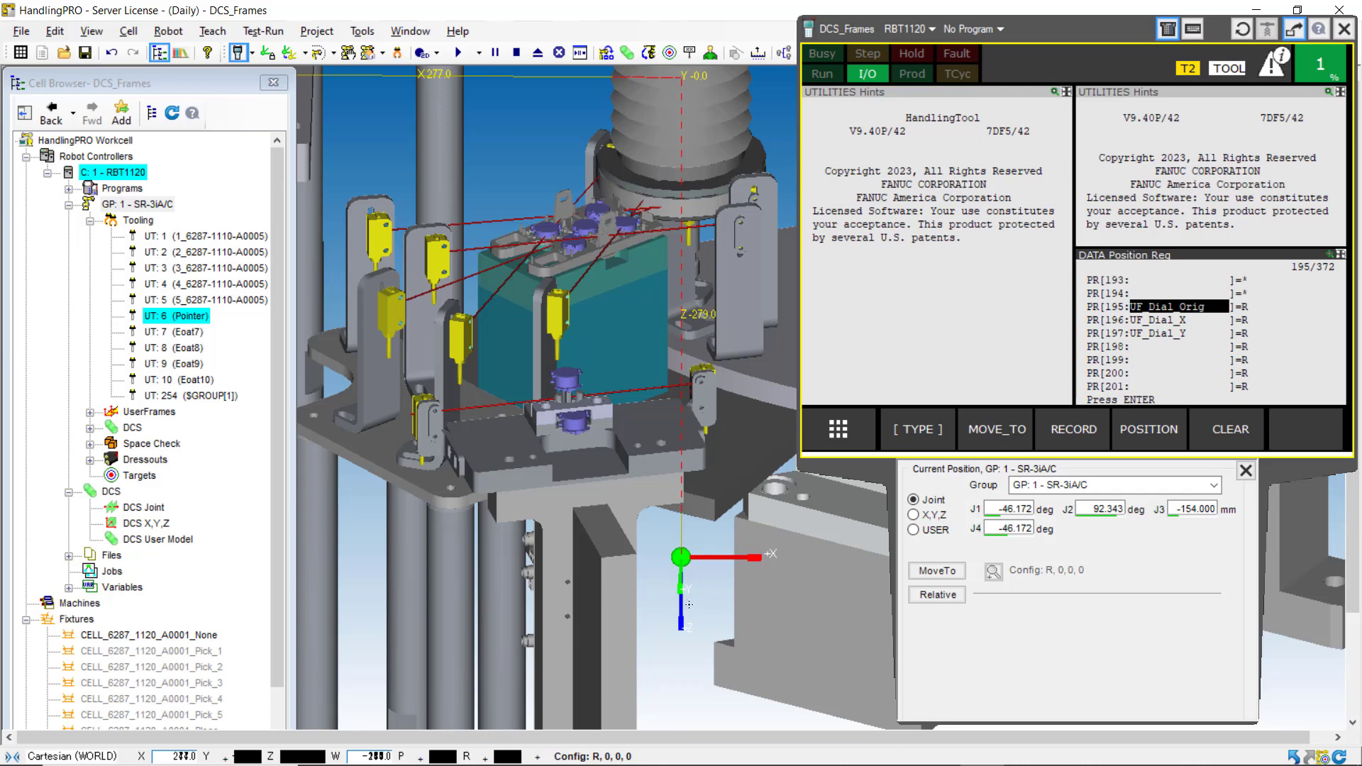
pyautogui.moveTo(683, 612); pyautogui.dragTo(640, 352)
pyautogui.scroll(-3, 641, 333)
pyautogui.moveTo(640, 330); pyautogui.dragTo(635, 435, button='middle')
# - Open the UTOOL settings of tool UT: 6 (Pointer) and enable UTOOL editing
pyautogui.click(190, 316)
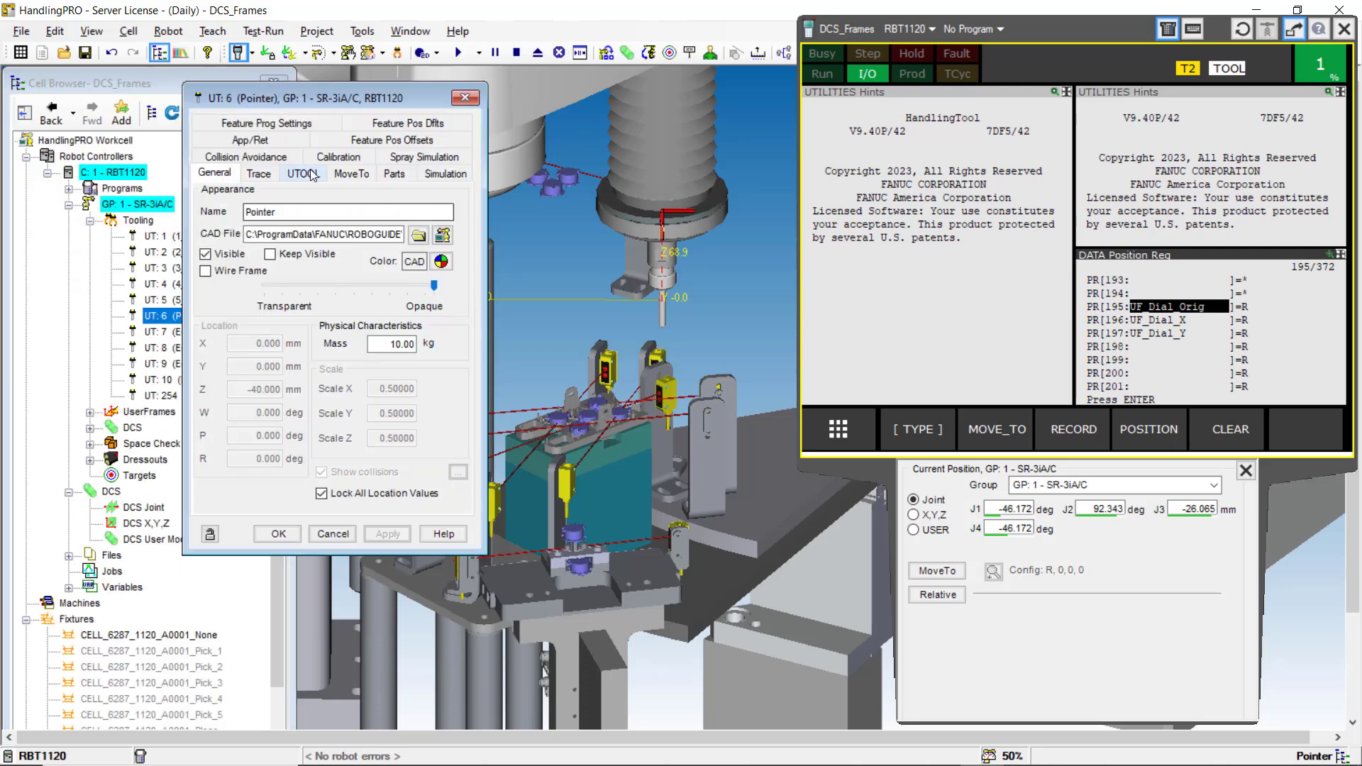
pyautogui.click(303, 173)
pyautogui.scroll(-1, 671, 410)
pyautogui.moveTo(671, 410); pyautogui.dragTo(601, 431, button='right')
pyautogui.scroll(5, 602, 431)
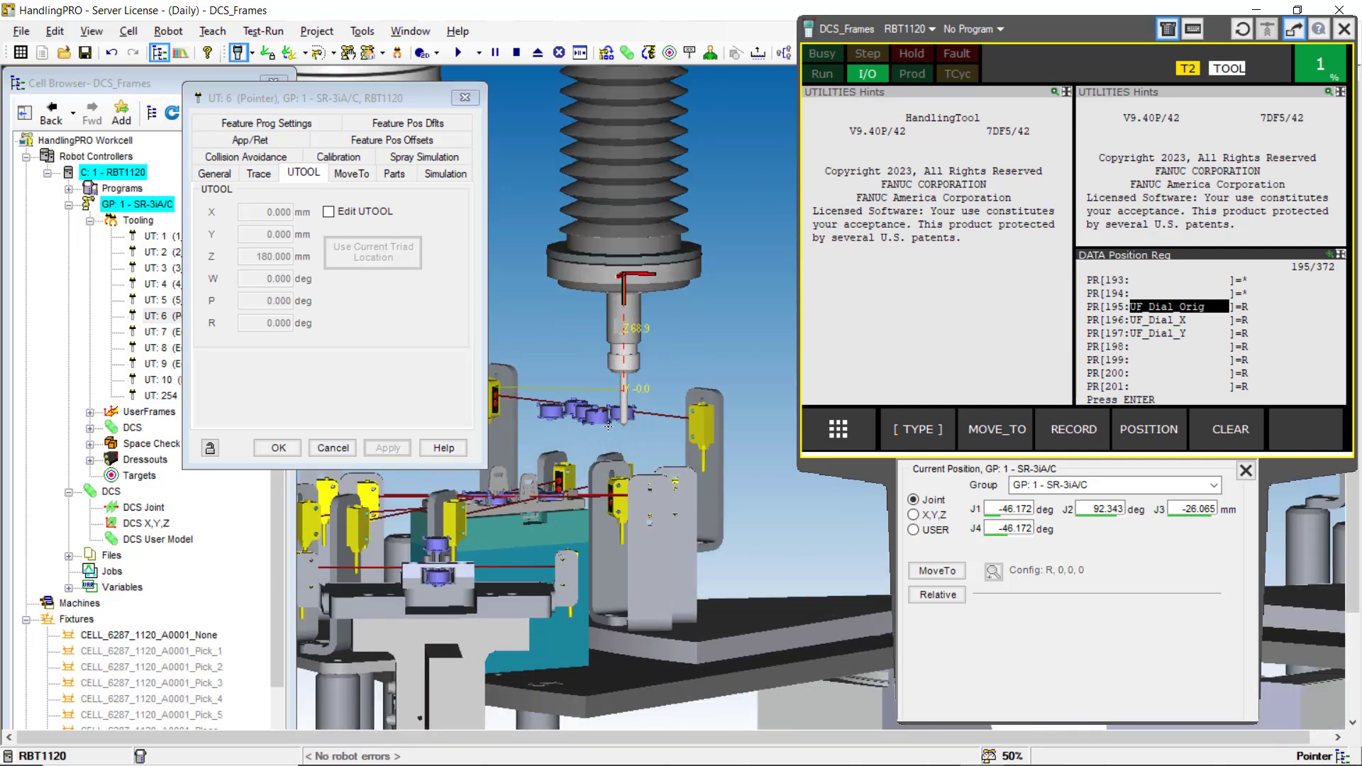
pyautogui.click(364, 212)
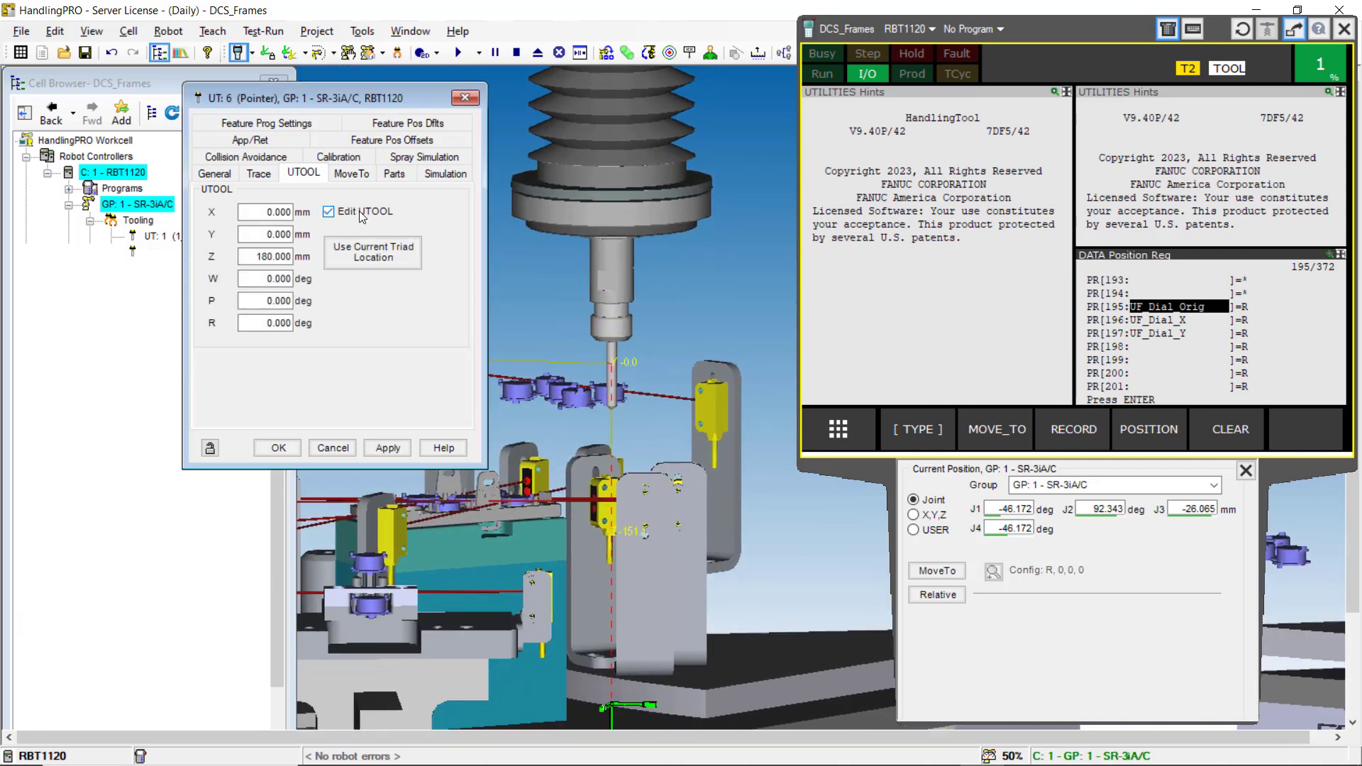
# - Raise the Pointer tool's triad from far below the tool until it sits at the pointer's tip
pyautogui.scroll(-2, 624, 519)
pyautogui.scroll(-1, 643, 487)
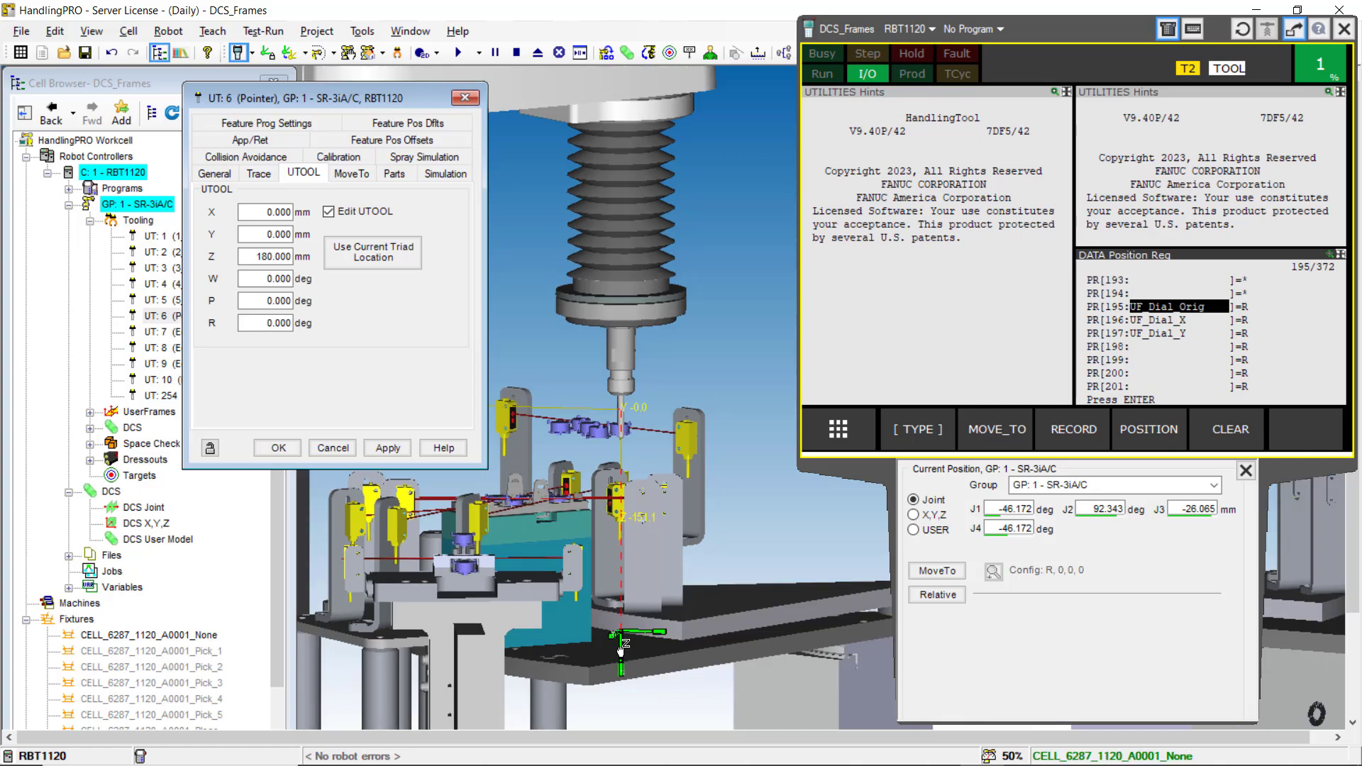
pyautogui.moveTo(618, 647); pyautogui.dragTo(627, 438)
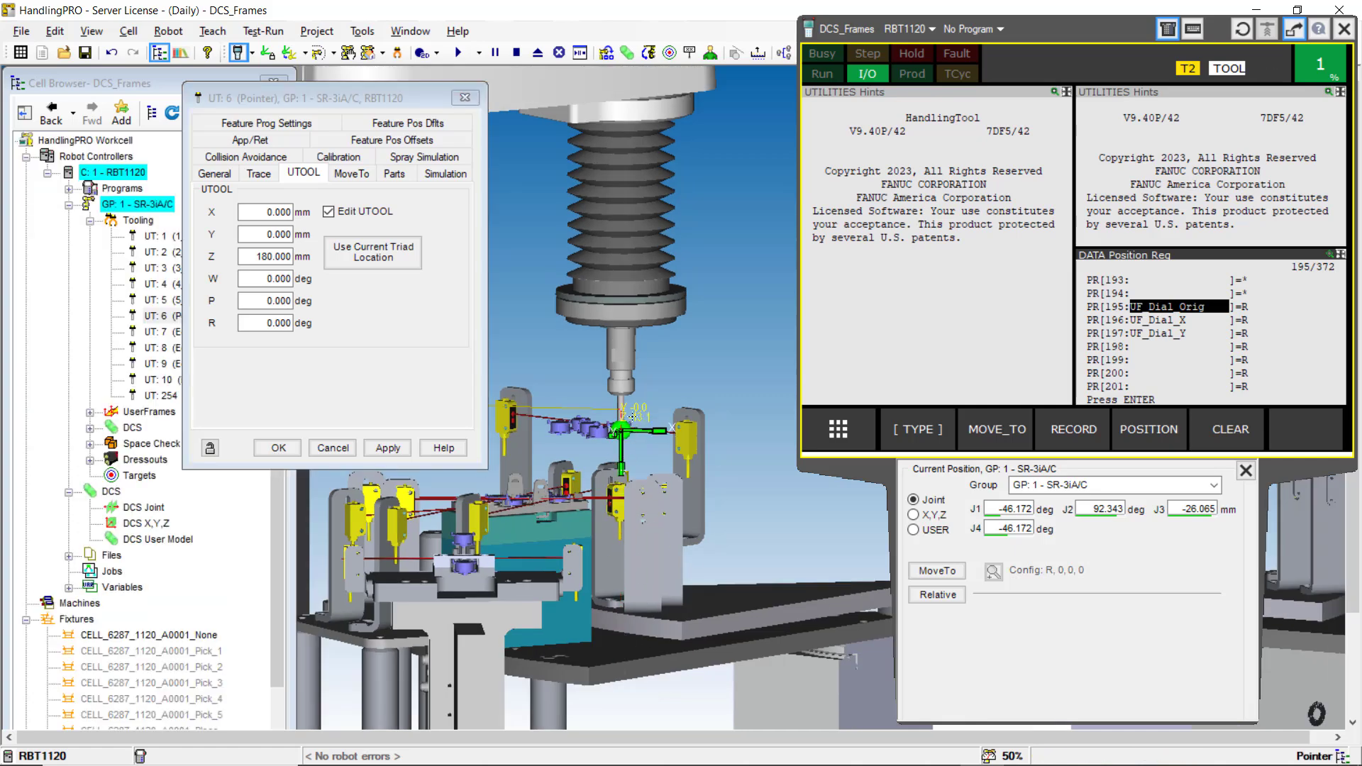
pyautogui.scroll(2, 628, 440)
pyautogui.scroll(5, 627, 440)
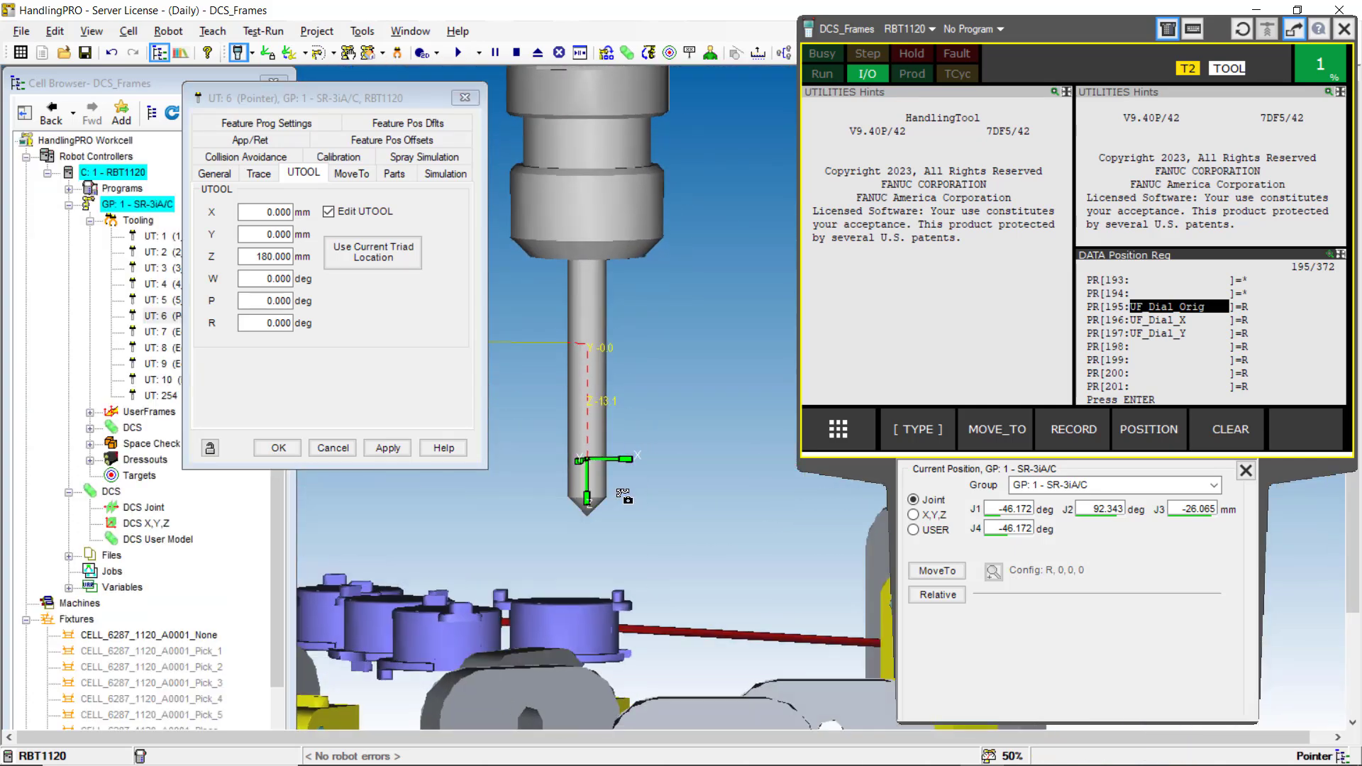
pyautogui.scroll(1, 570, 463)
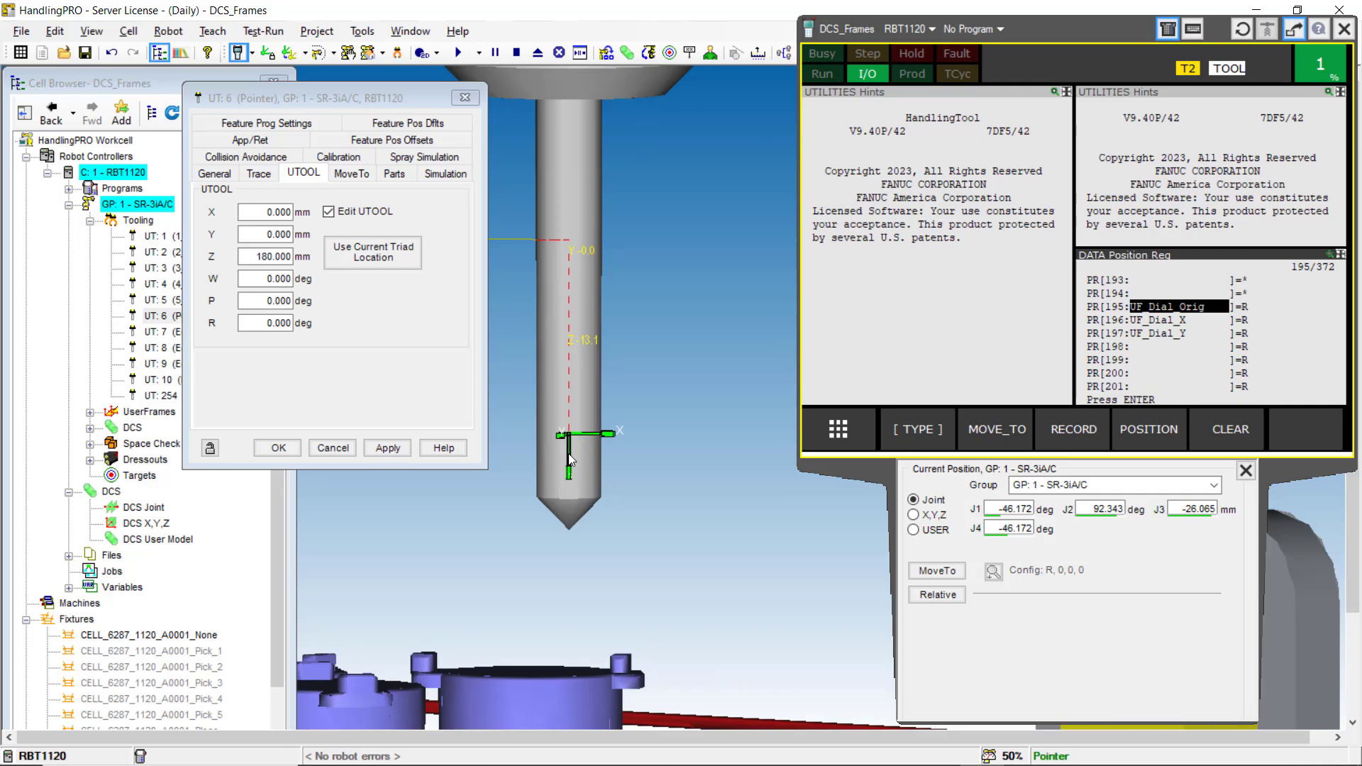
pyautogui.moveTo(567, 460); pyautogui.dragTo(557, 557)
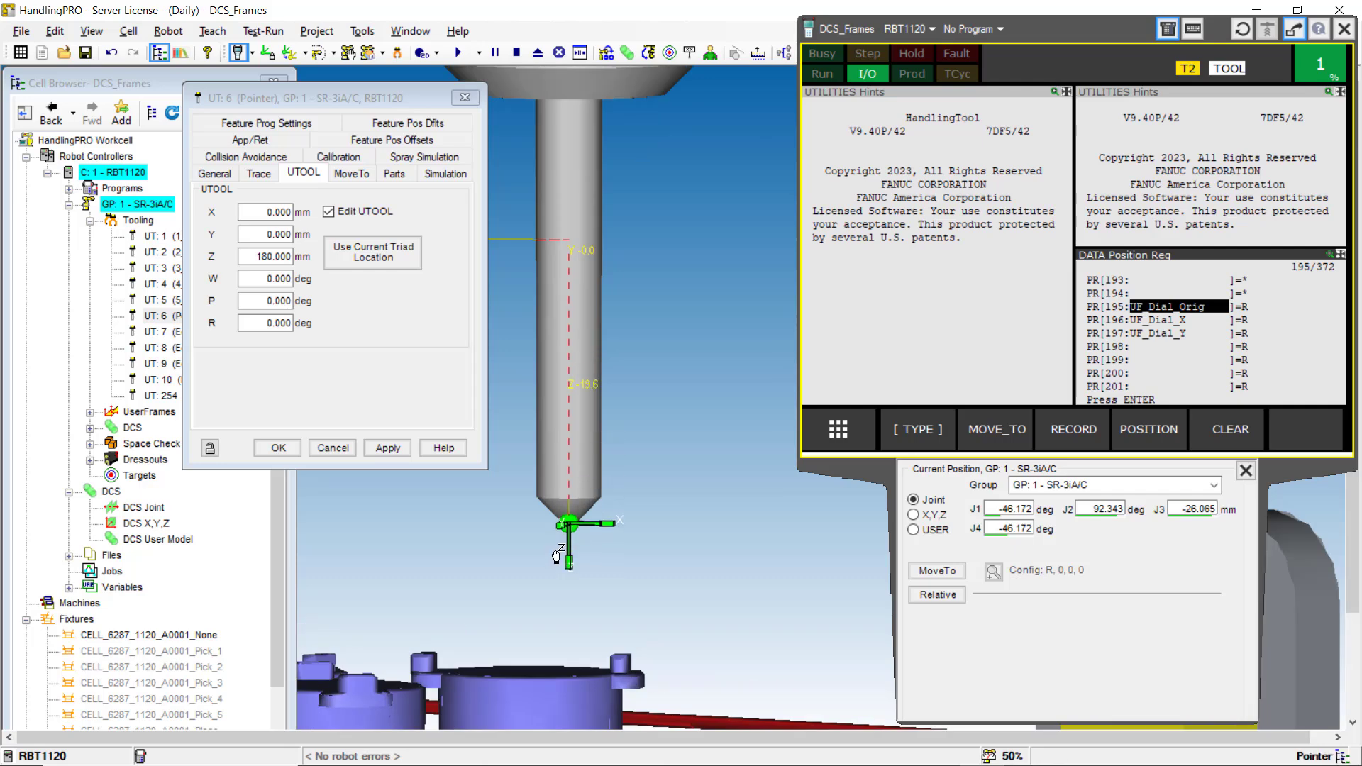
pyautogui.scroll(-2, 540, 532)
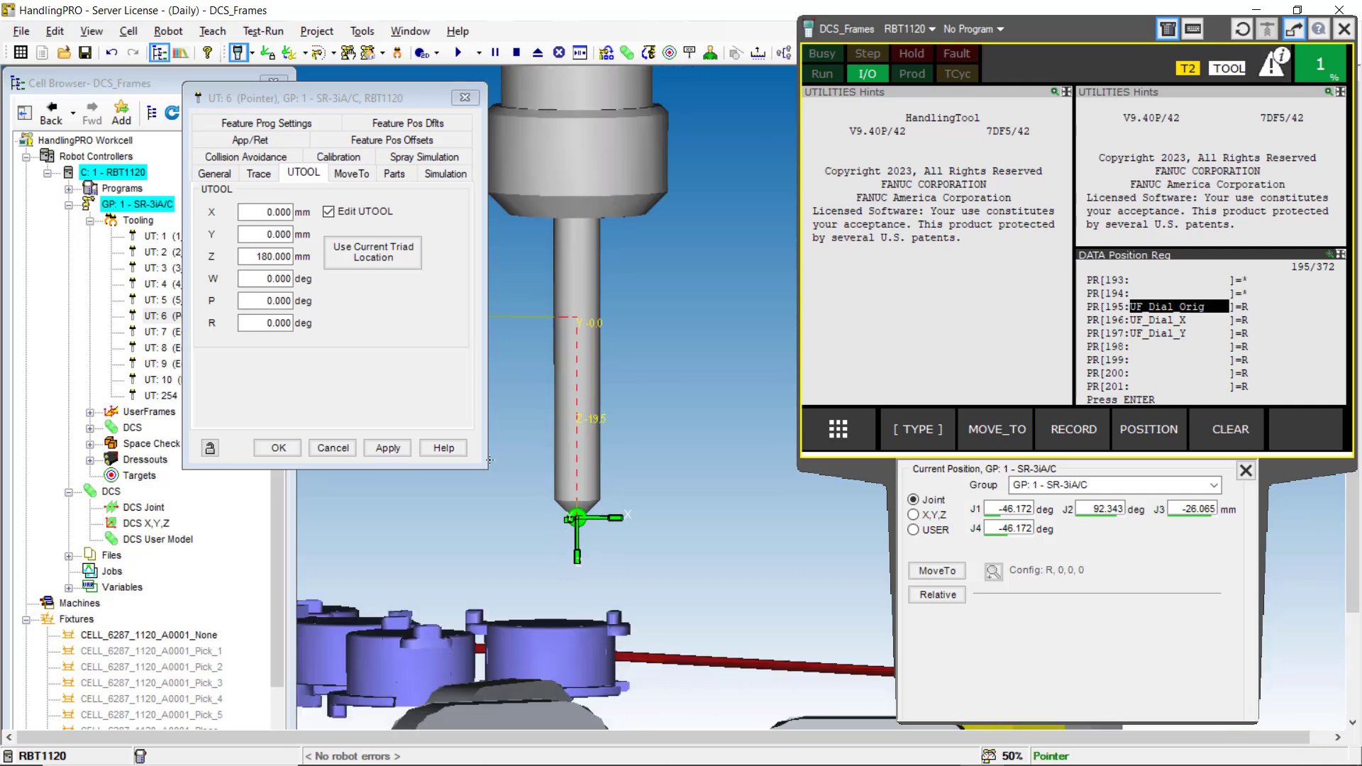
# - Use the current triad location for the UTOOL, round its Z offset to 48 mm, and apply the tool settings
pyautogui.click(399, 250)
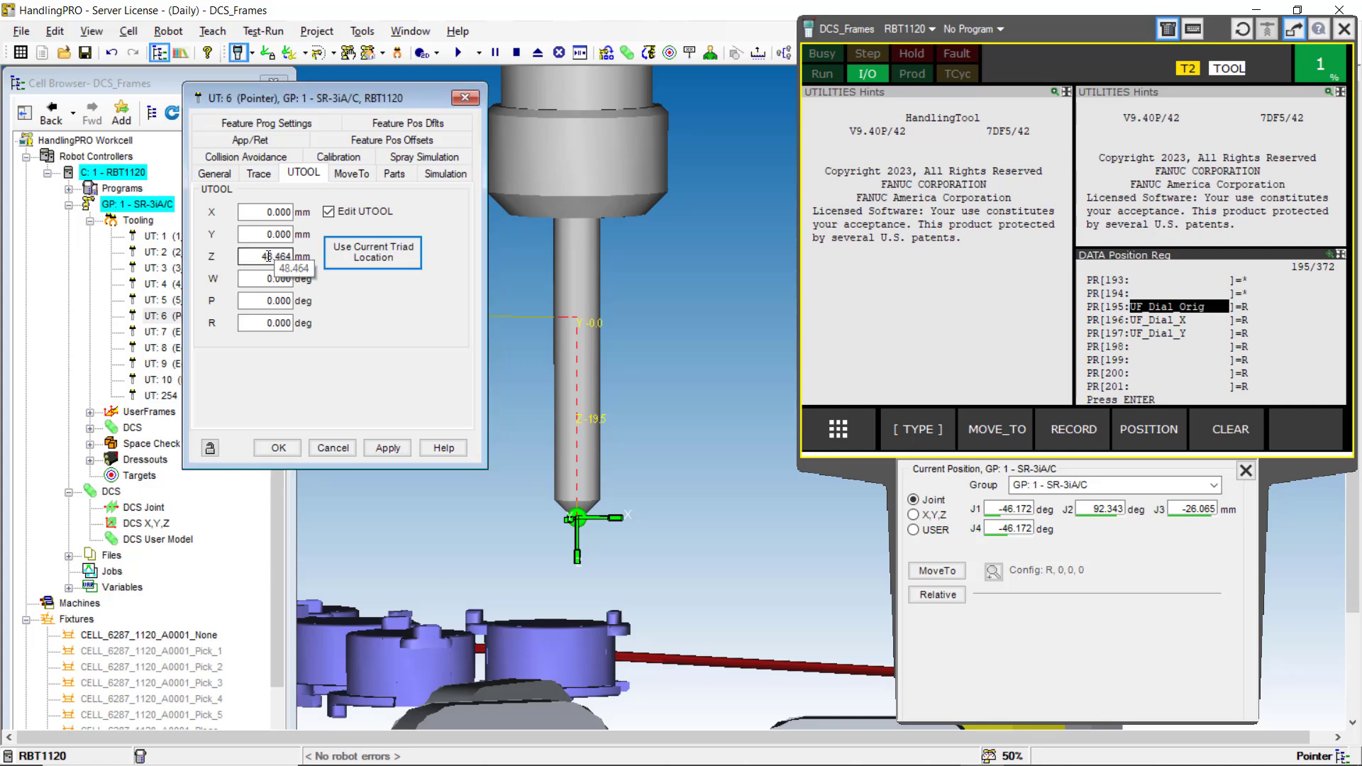
pyautogui.moveTo(267, 256); pyautogui.dragTo(363, 295)
pyautogui.write('8')
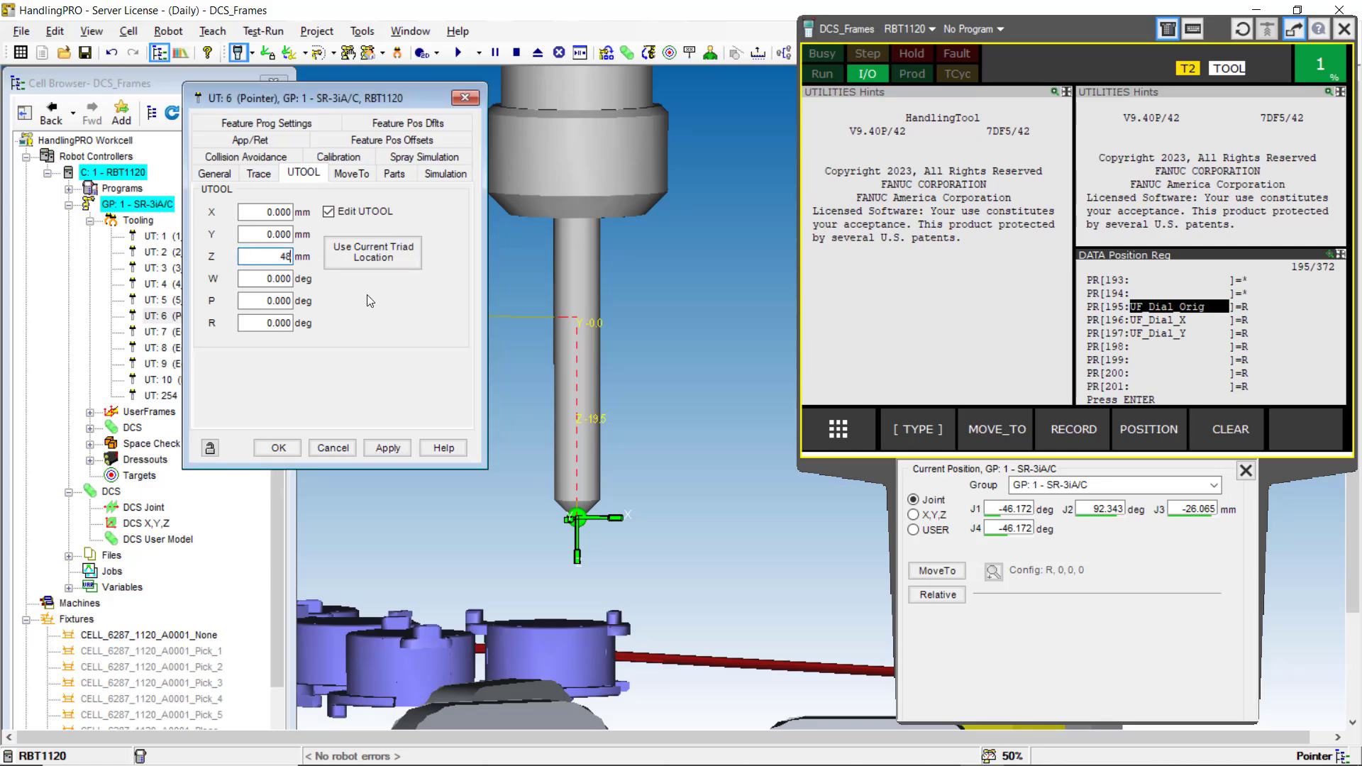
pyautogui.click(397, 446)
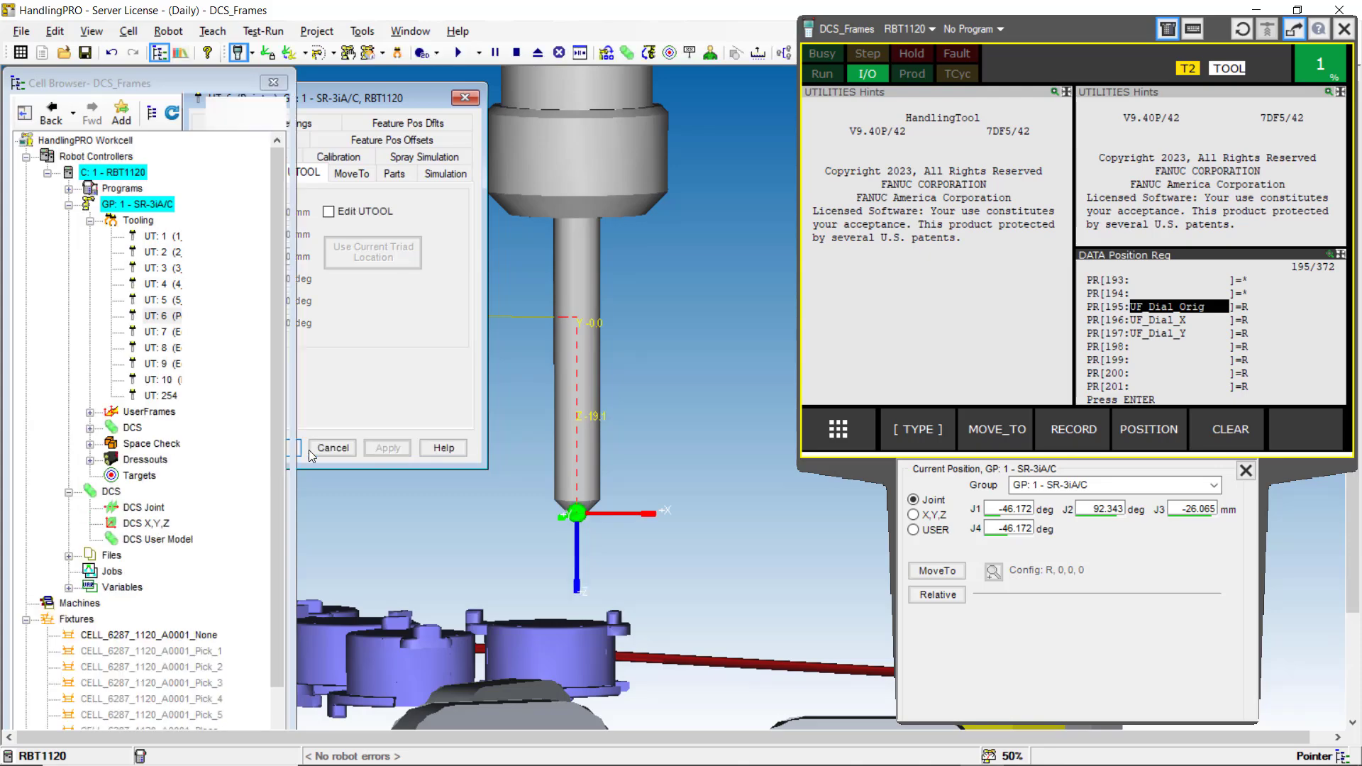
# - Place the robot's TCP on the teal block's upper outer corner beside the plate's slotted arm, and check the pointer's placement from several sides
pyautogui.scroll(-4, 533, 352)
pyautogui.moveTo(534, 351); pyautogui.dragTo(520, 467, button='right')
pyautogui.moveTo(520, 467); pyautogui.dragTo(619, 443, button='middle')
pyautogui.scroll(-2, 619, 443)
pyautogui.scroll(4, 645, 419)
pyautogui.moveTo(596, 497); pyautogui.dragTo(635, 354, button='middle')
pyautogui.scroll(2, 545, 415)
pyautogui.moveTo(545, 416); pyautogui.dragTo(541, 461, button='right')
pyautogui.moveTo(540, 461); pyautogui.dragTo(595, 381, button='middle')
pyautogui.scroll(1, 521, 398)
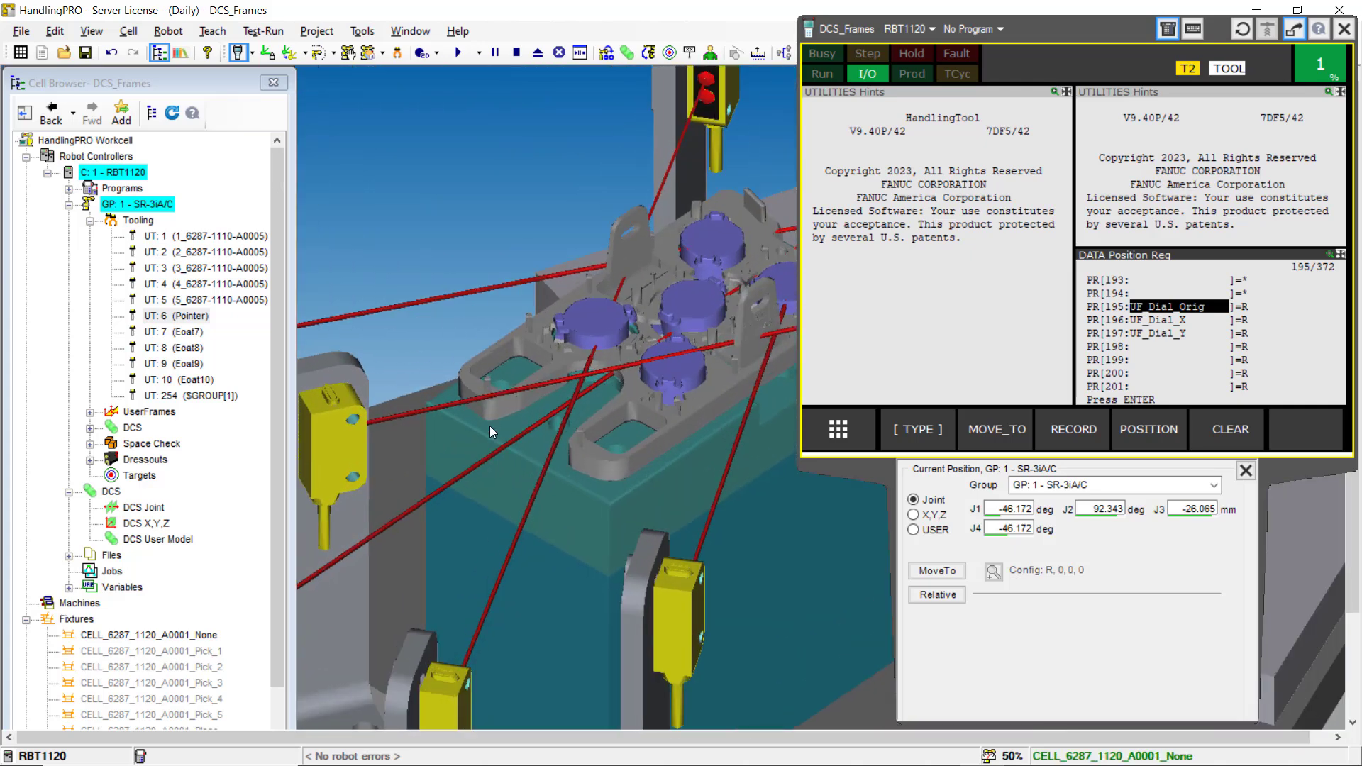
pyautogui.scroll(1, 487, 418)
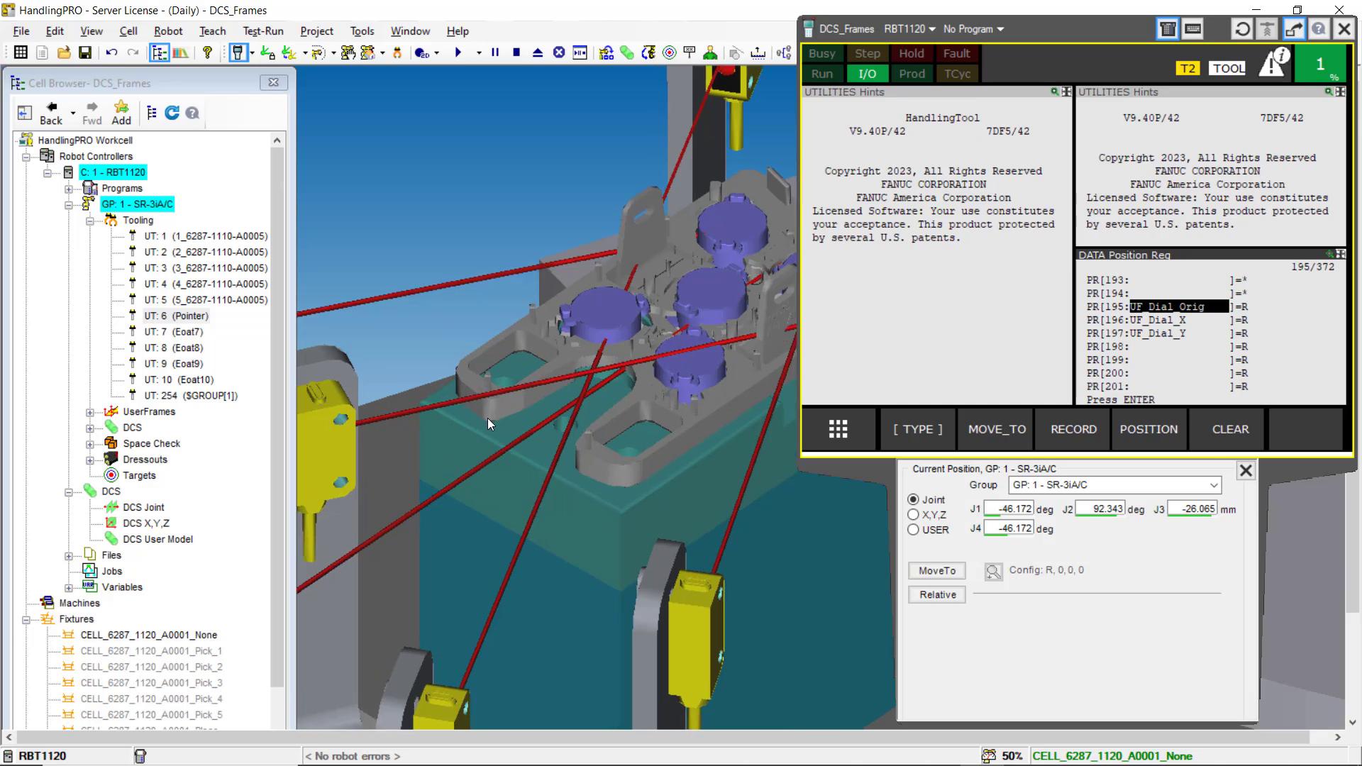
pyautogui.keyDown('ctrl'); pyautogui.keyDown('shift'); pyautogui.click(441, 397); pyautogui.keyUp('shift'); pyautogui.keyUp('ctrl')
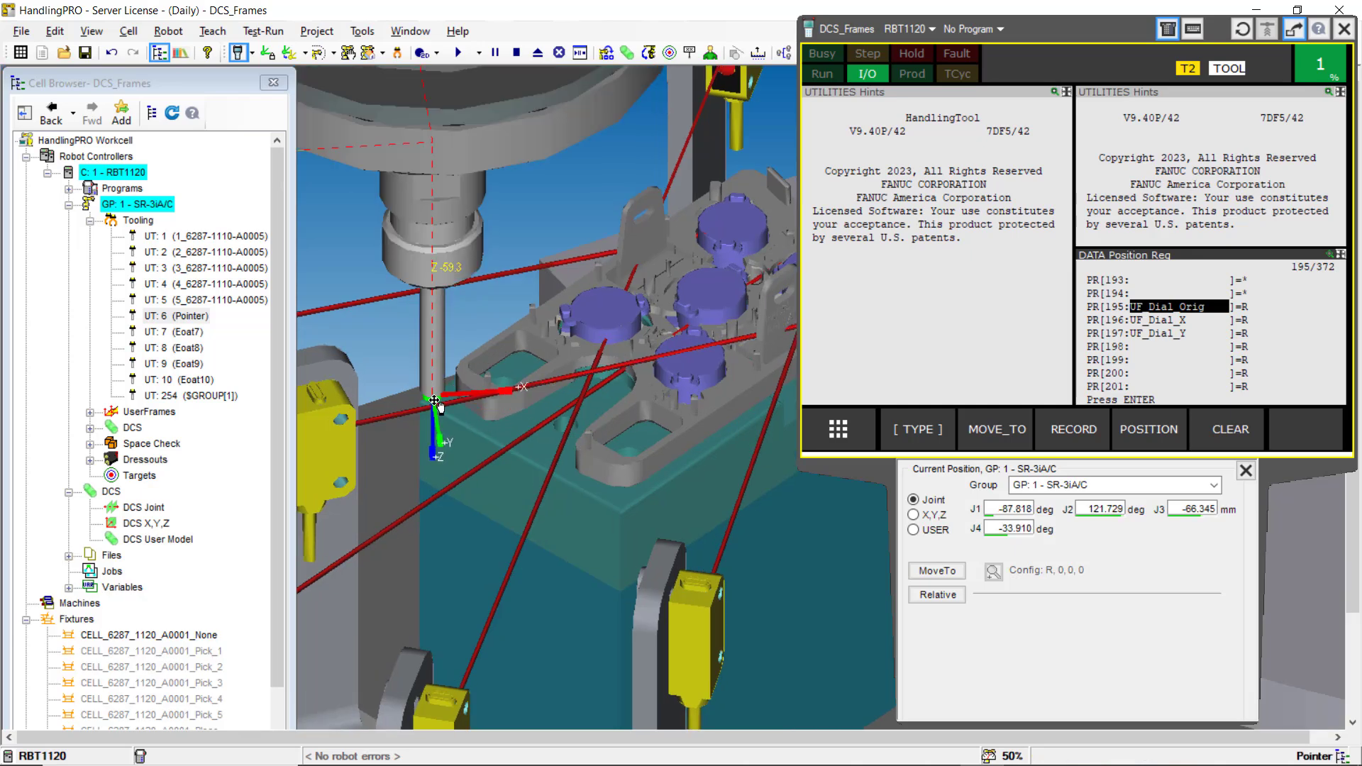
pyautogui.scroll(5, 460, 404)
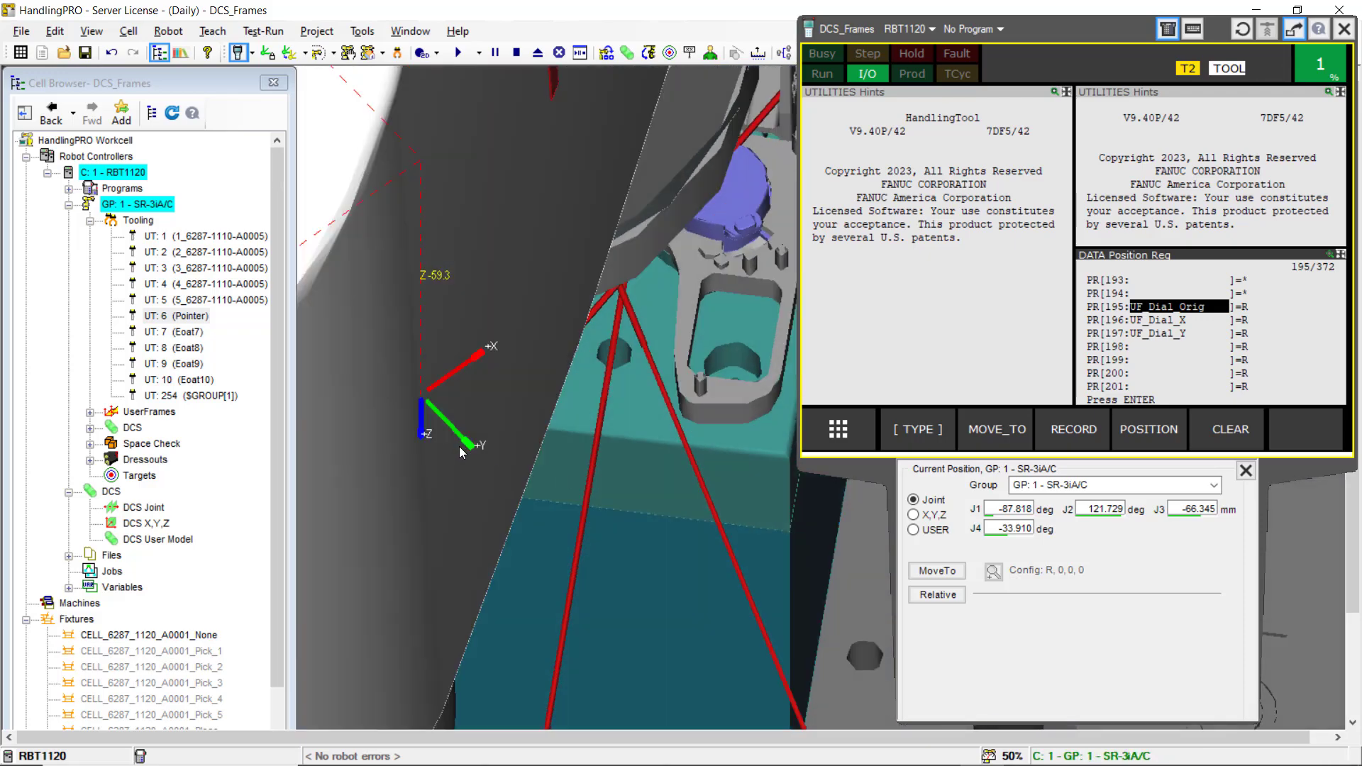
pyautogui.moveTo(461, 452); pyautogui.dragTo(487, 385, button='right')
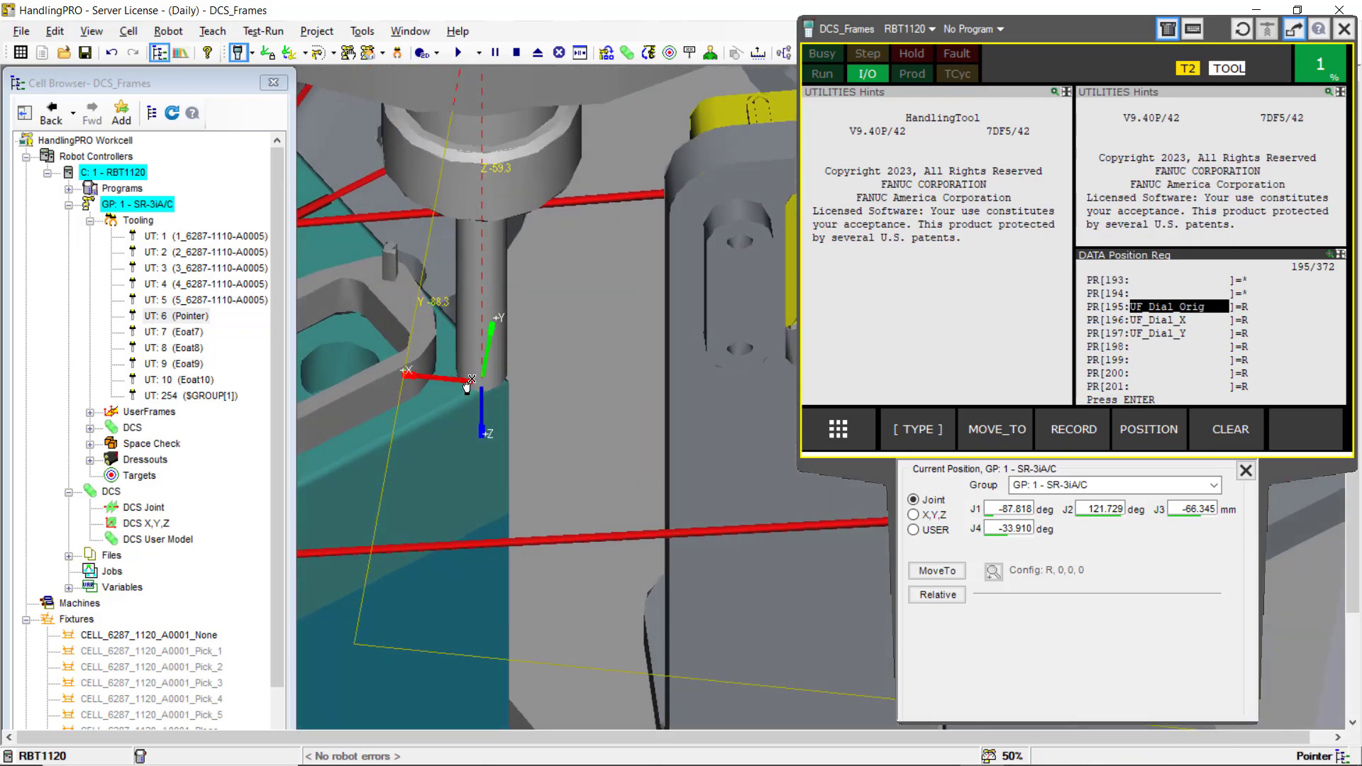
pyautogui.scroll(-4, 515, 440)
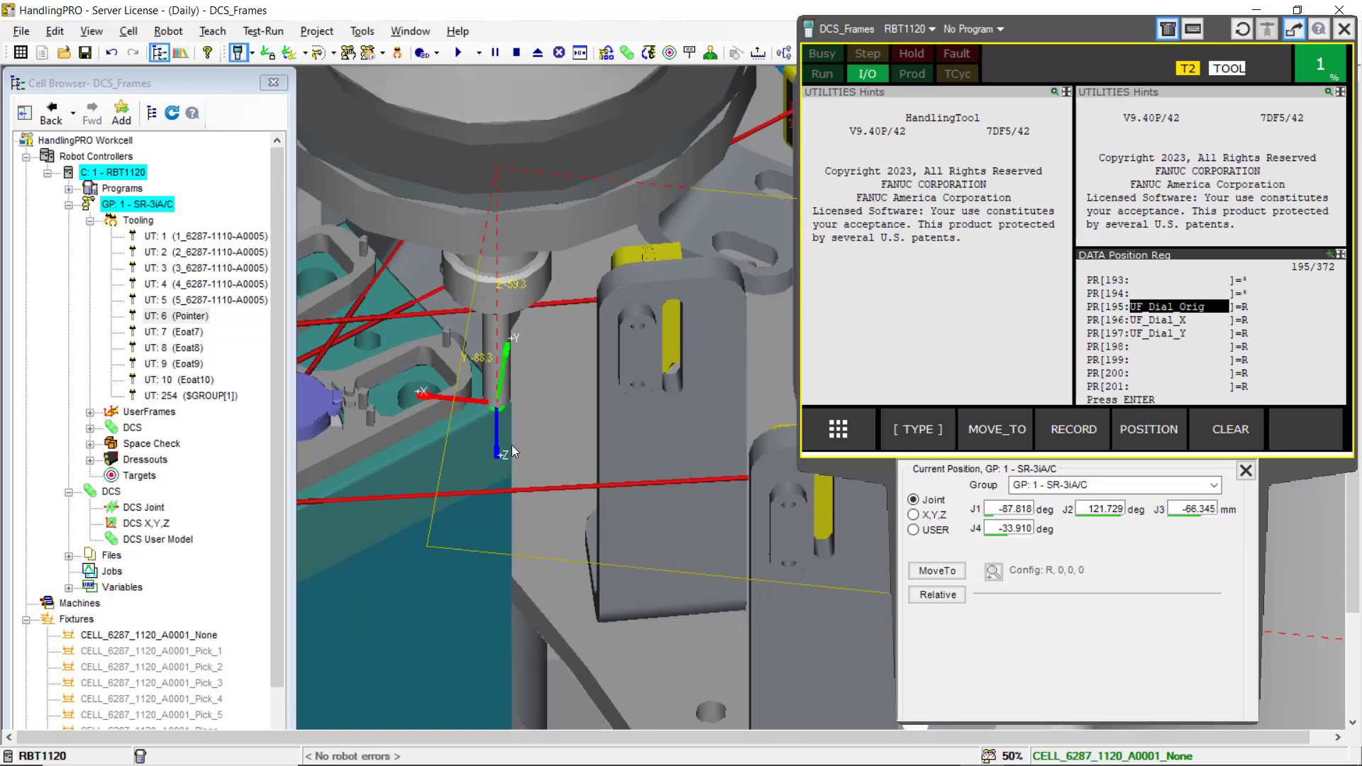
pyautogui.moveTo(515, 444); pyautogui.dragTo(640, 385, button='right')
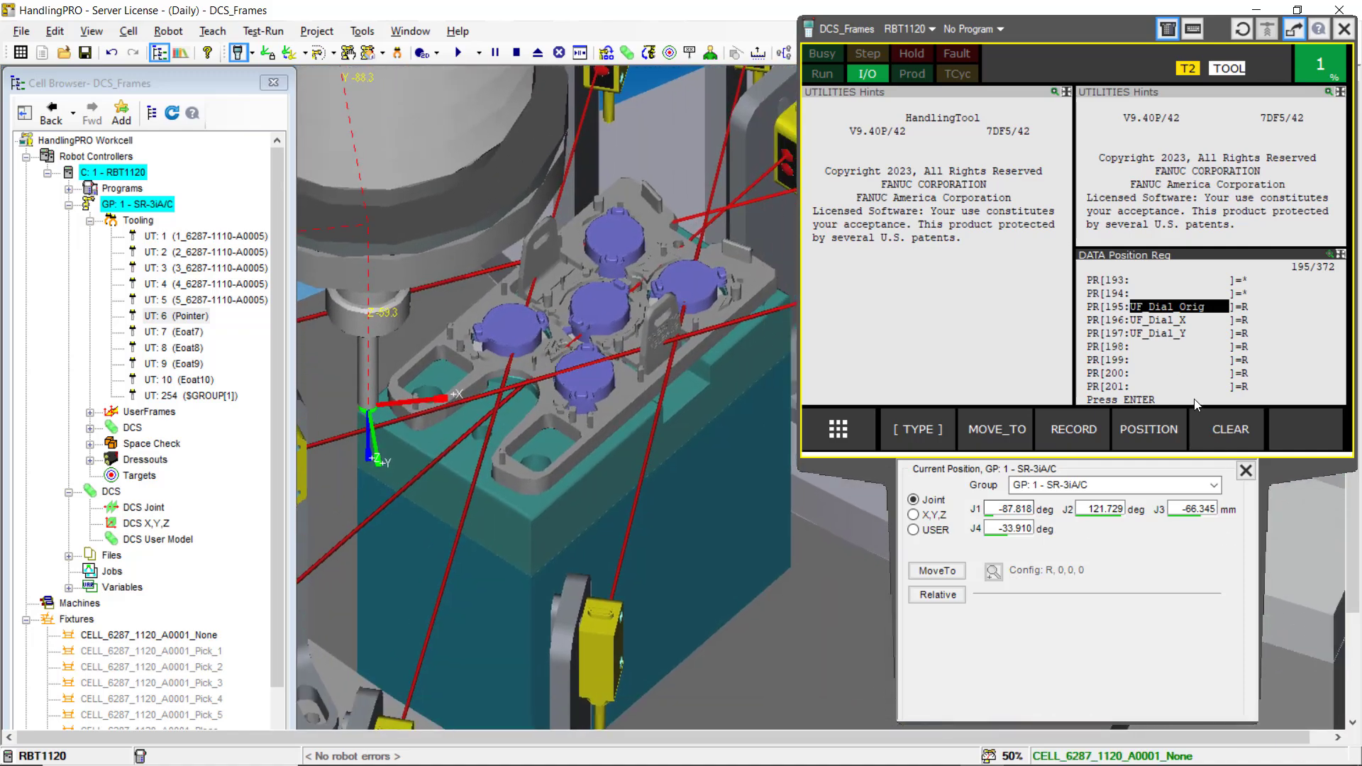
# - Check the active frame numbers on the teach pendant and record the current position to PR[195] UF_Dial_Orig
pyautogui.click(1245, 471)
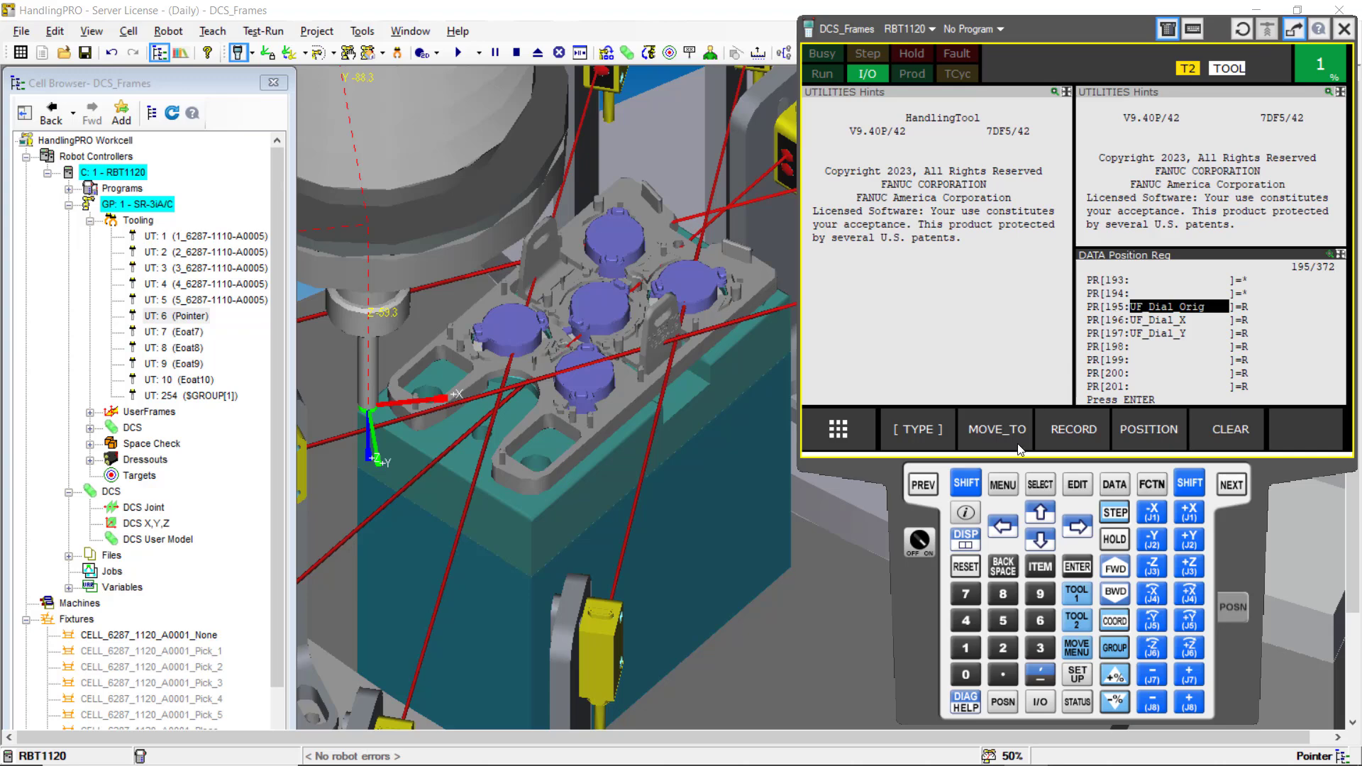
pyautogui.click(966, 570)
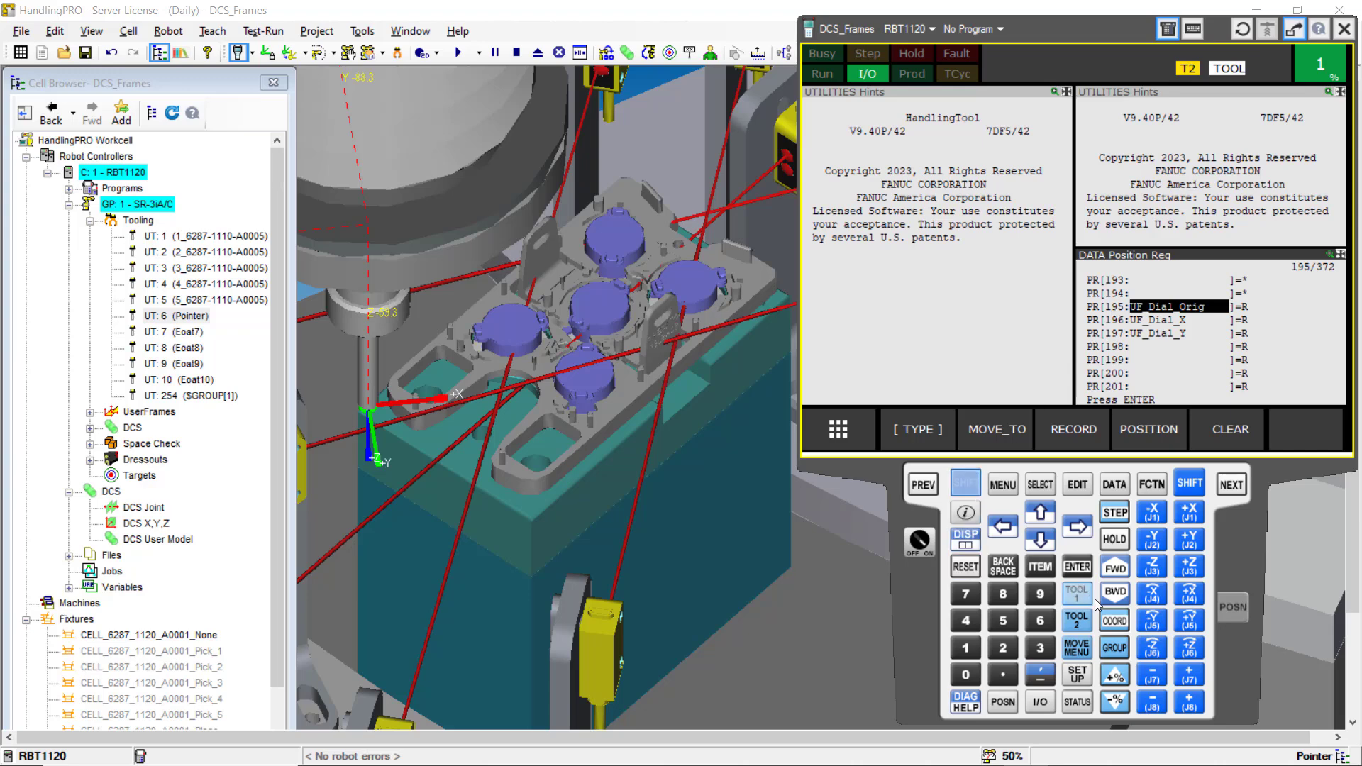
pyautogui.click(1114, 625)
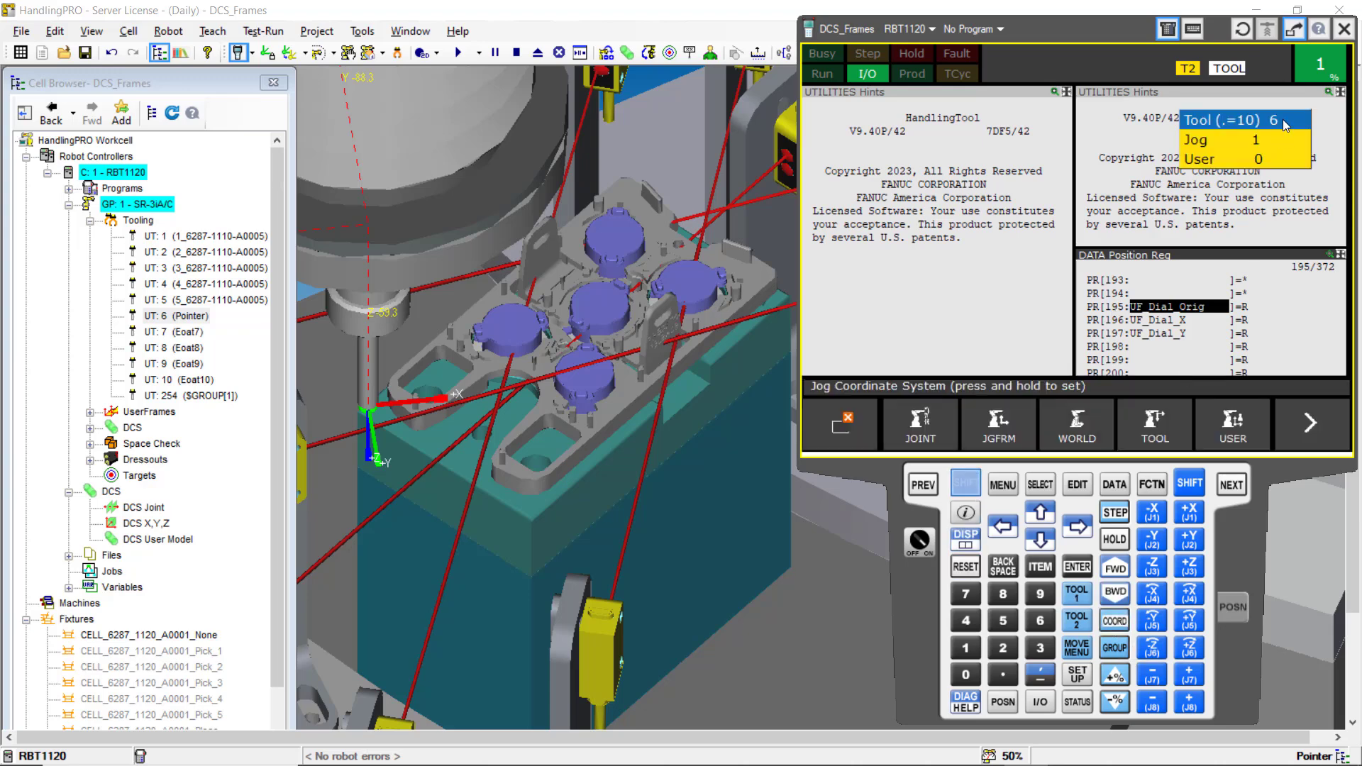
pyautogui.click(923, 484)
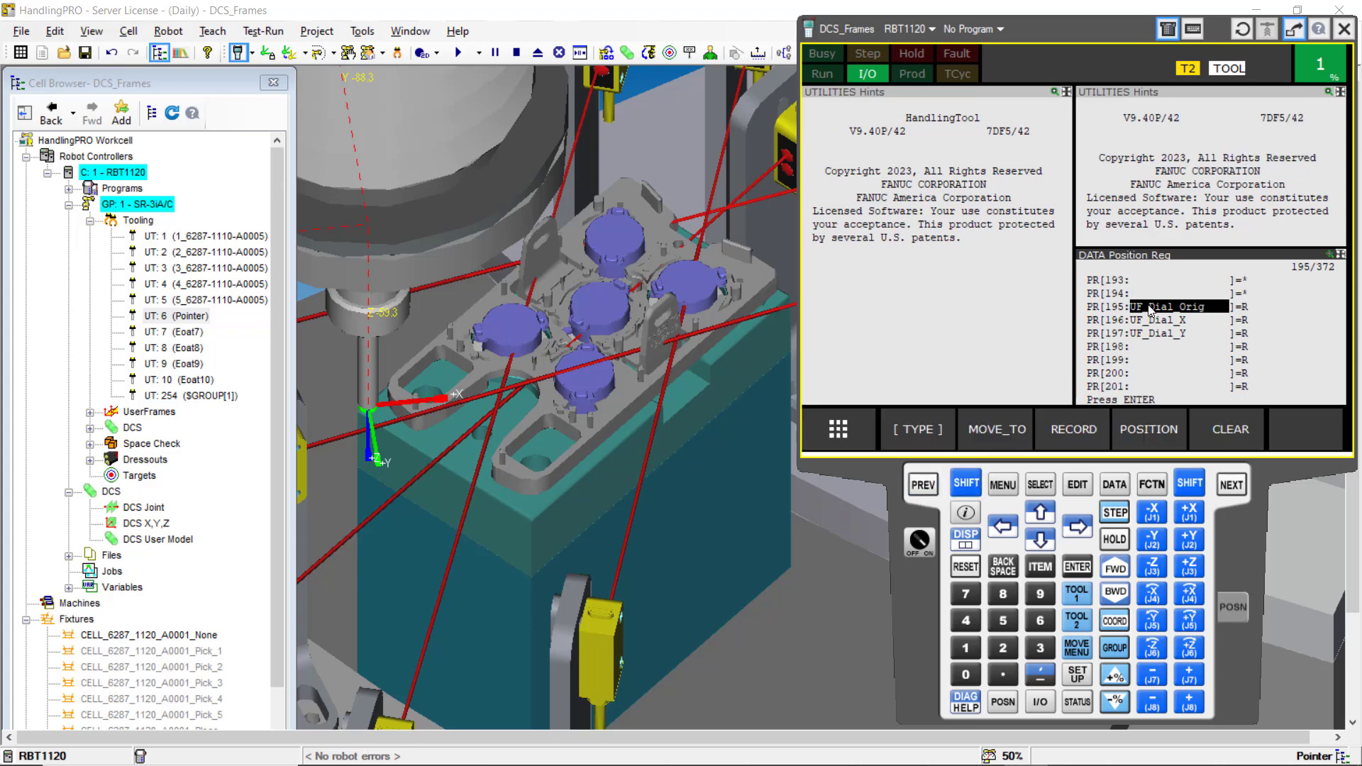
pyautogui.click(967, 485)
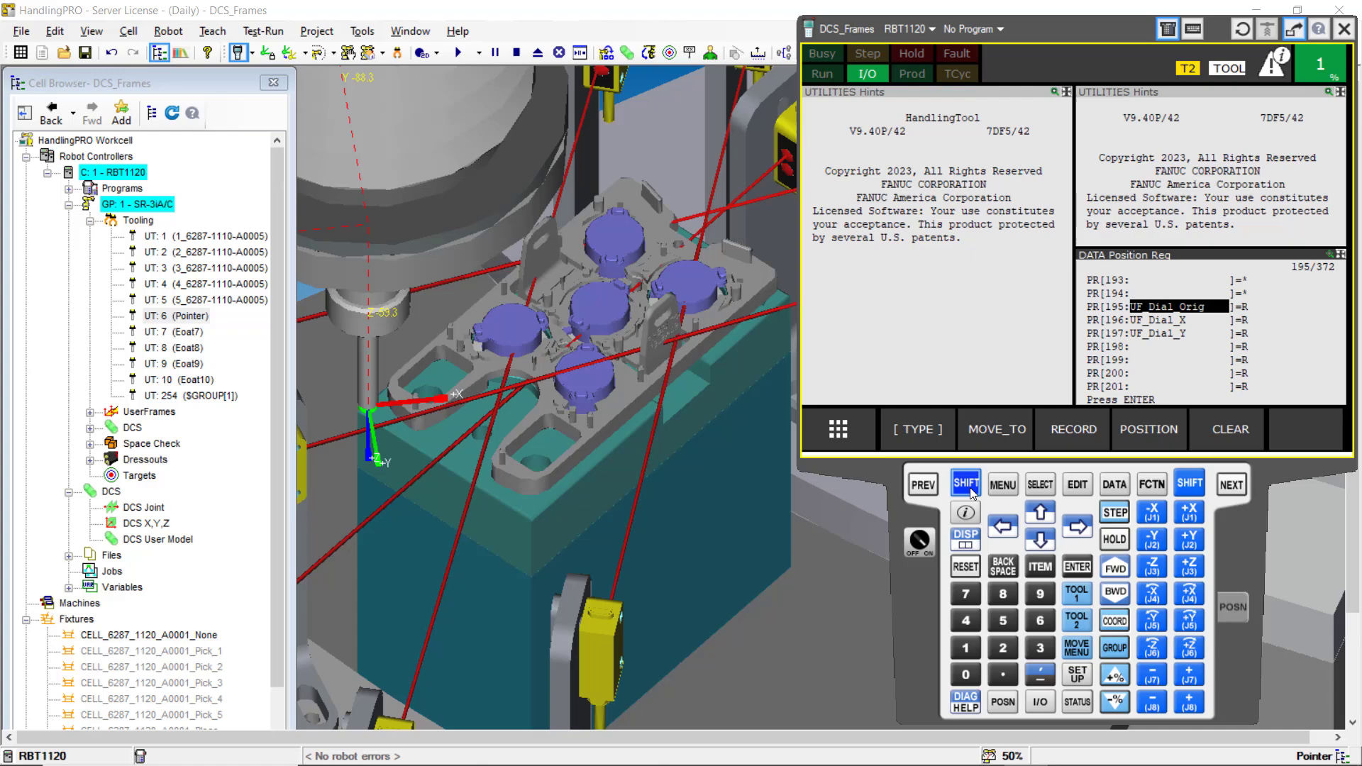
pyautogui.click(1076, 437)
# - Select PR[196] UF_Dial_X and place the robot's TCP on the teal block's upper corner at the far end
pyautogui.click(1134, 321)
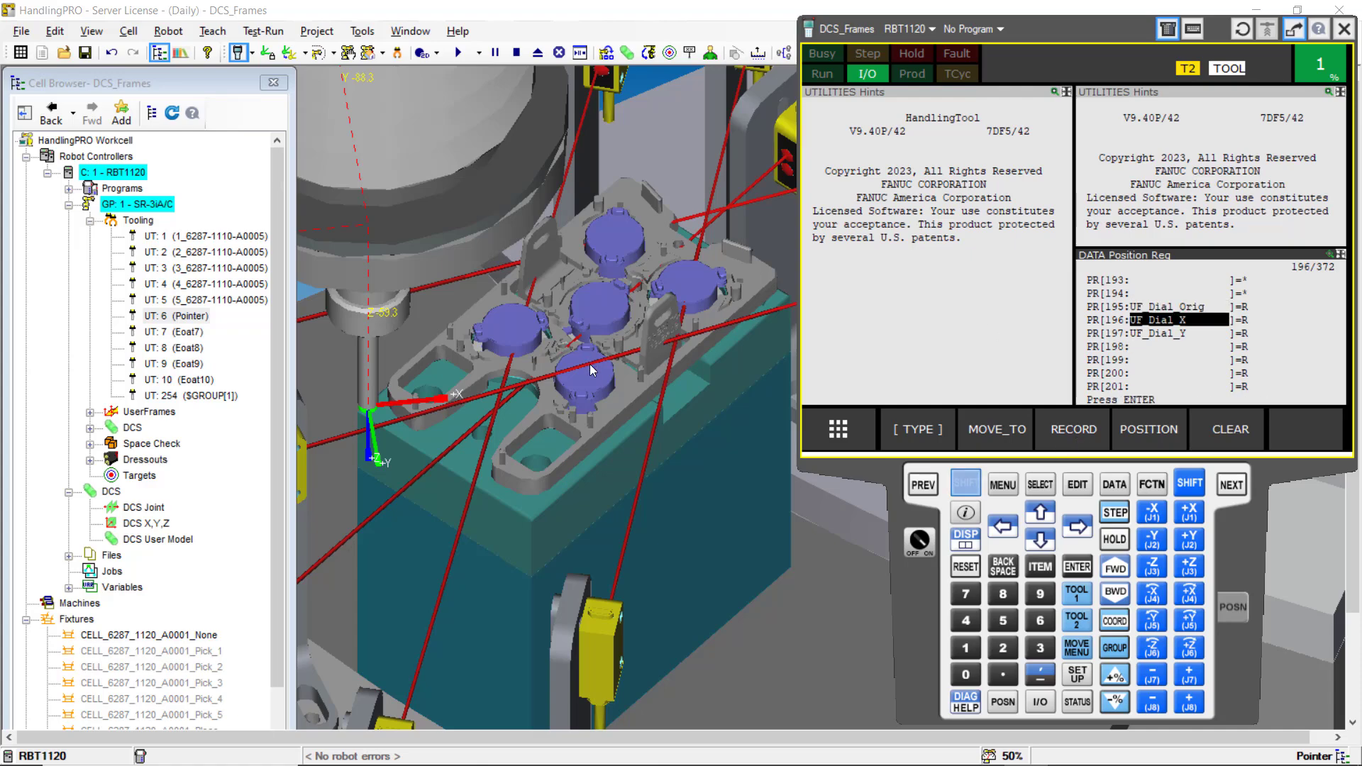
pyautogui.scroll(-3, 592, 370)
pyautogui.moveTo(593, 370); pyautogui.dragTo(565, 455, button='right')
pyautogui.scroll(3, 664, 437)
pyautogui.moveTo(665, 437); pyautogui.dragTo(551, 488, button='right')
pyautogui.scroll(3, 550, 488)
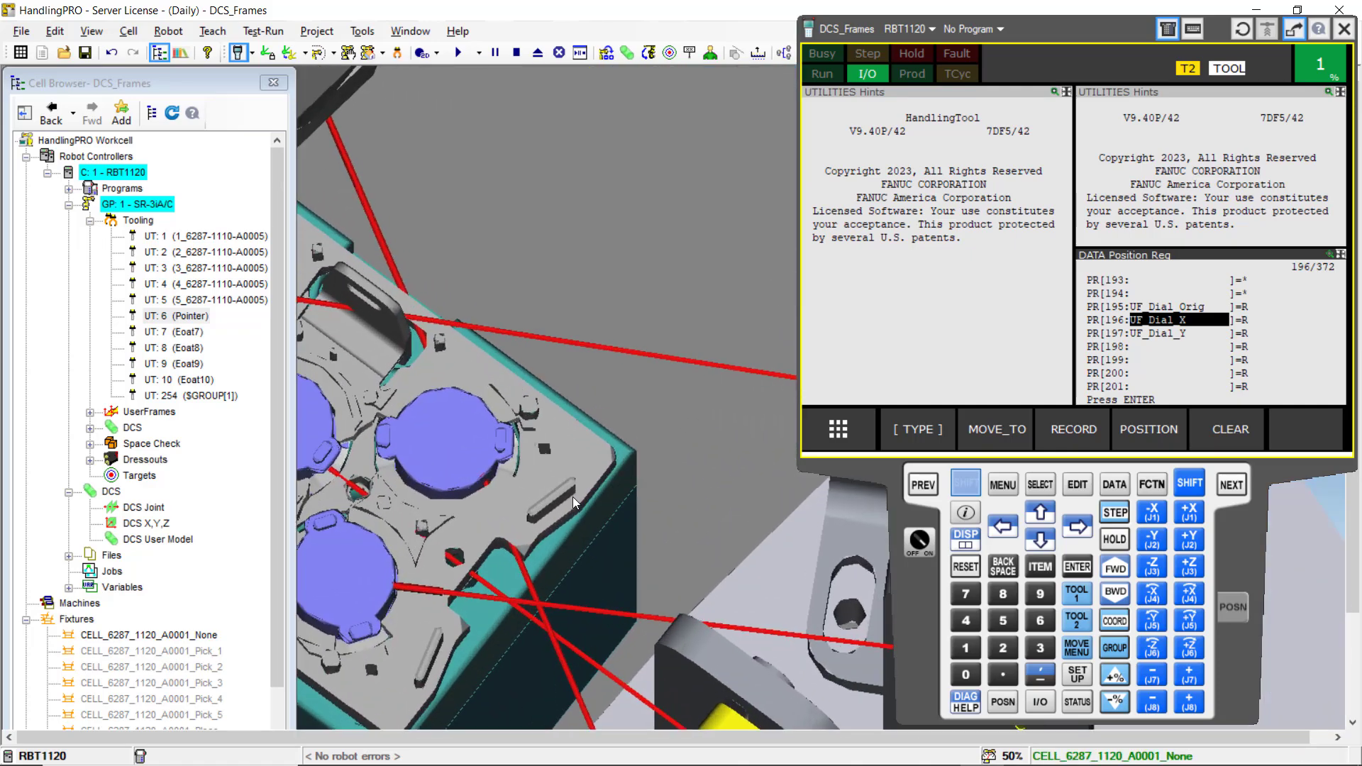
pyautogui.keyDown('ctrl'); pyautogui.keyDown('shift'); pyautogui.click(625, 452); pyautogui.keyUp('shift'); pyautogui.keyUp('ctrl')
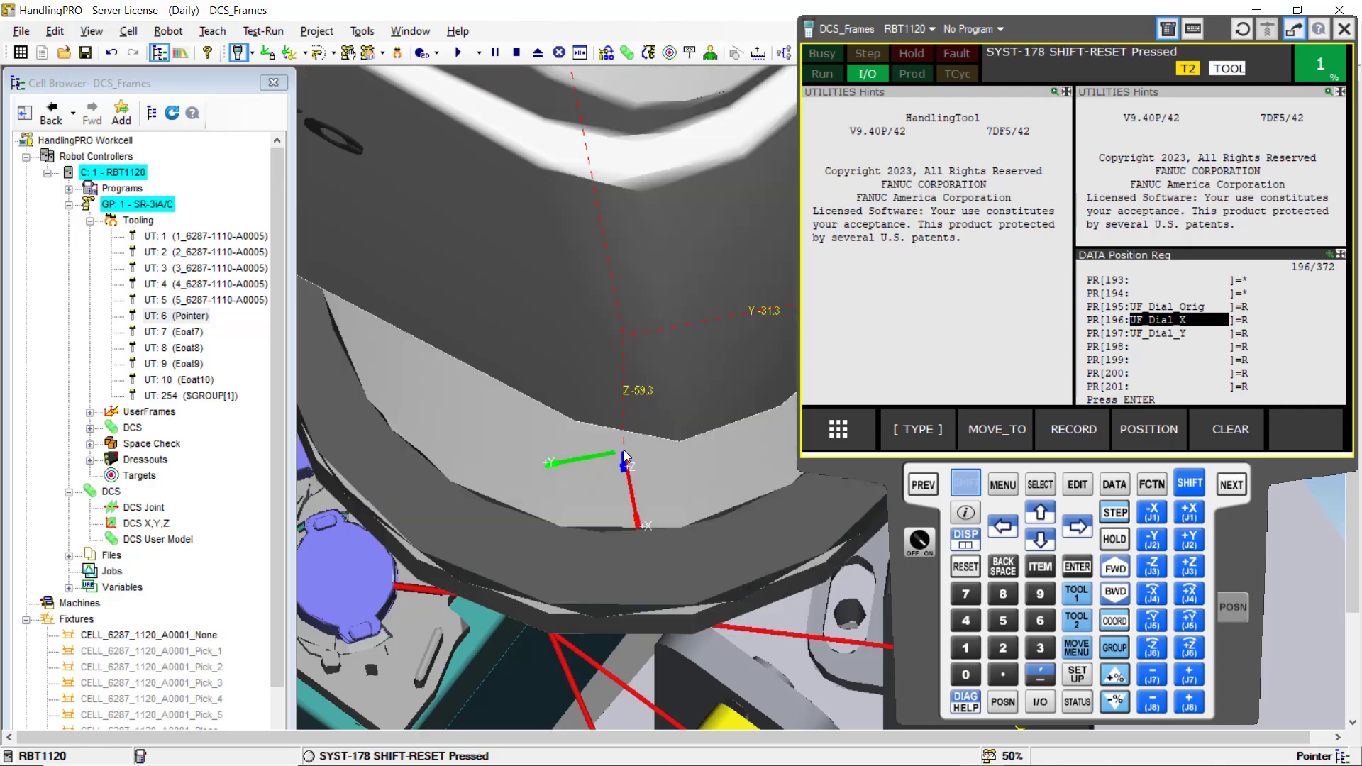
pyautogui.scroll(-4, 625, 467)
pyautogui.moveTo(614, 565); pyautogui.dragTo(826, 502, button='right')
pyautogui.scroll(3, 615, 498)
pyautogui.click(1176, 317)
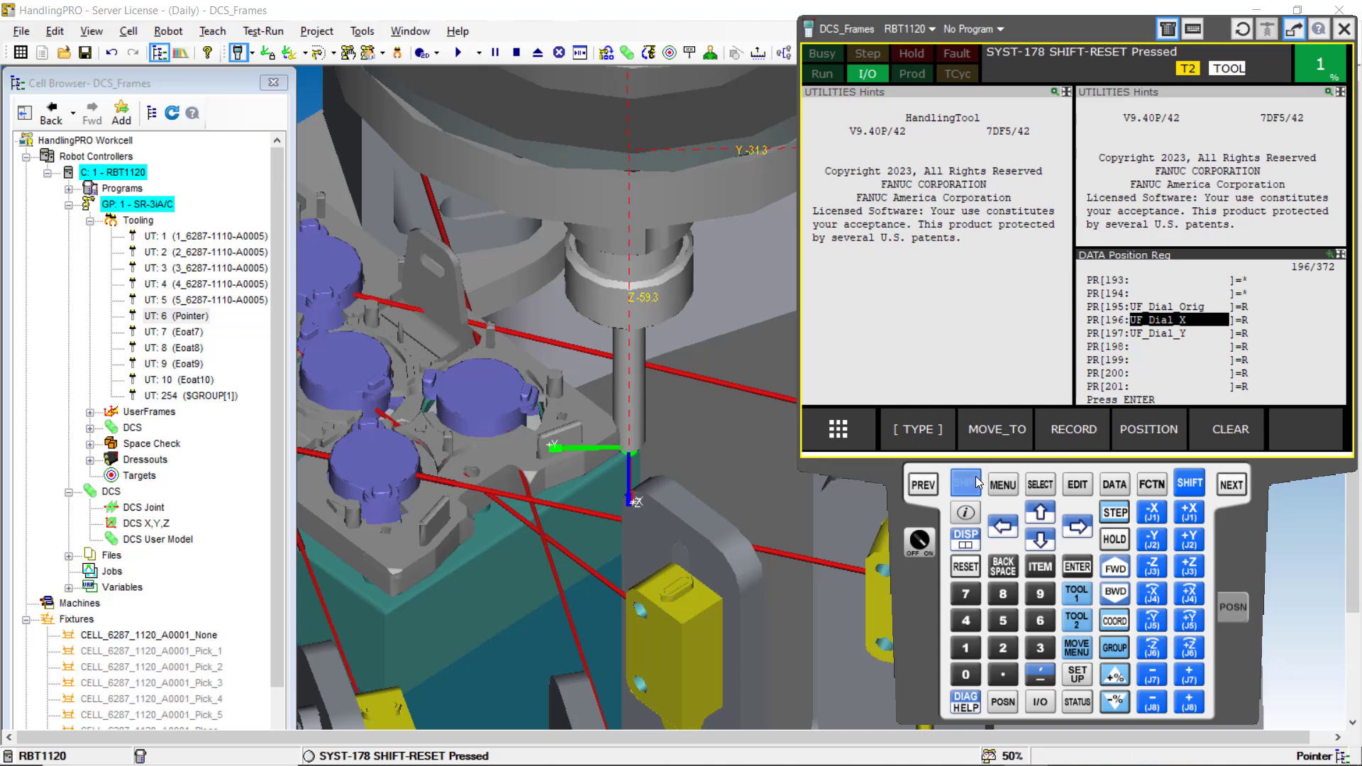
# - Place the TCP on the teal block's other corner at the origin end and record the position to PR[197] UF_Dial_Y
pyautogui.click(1148, 337)
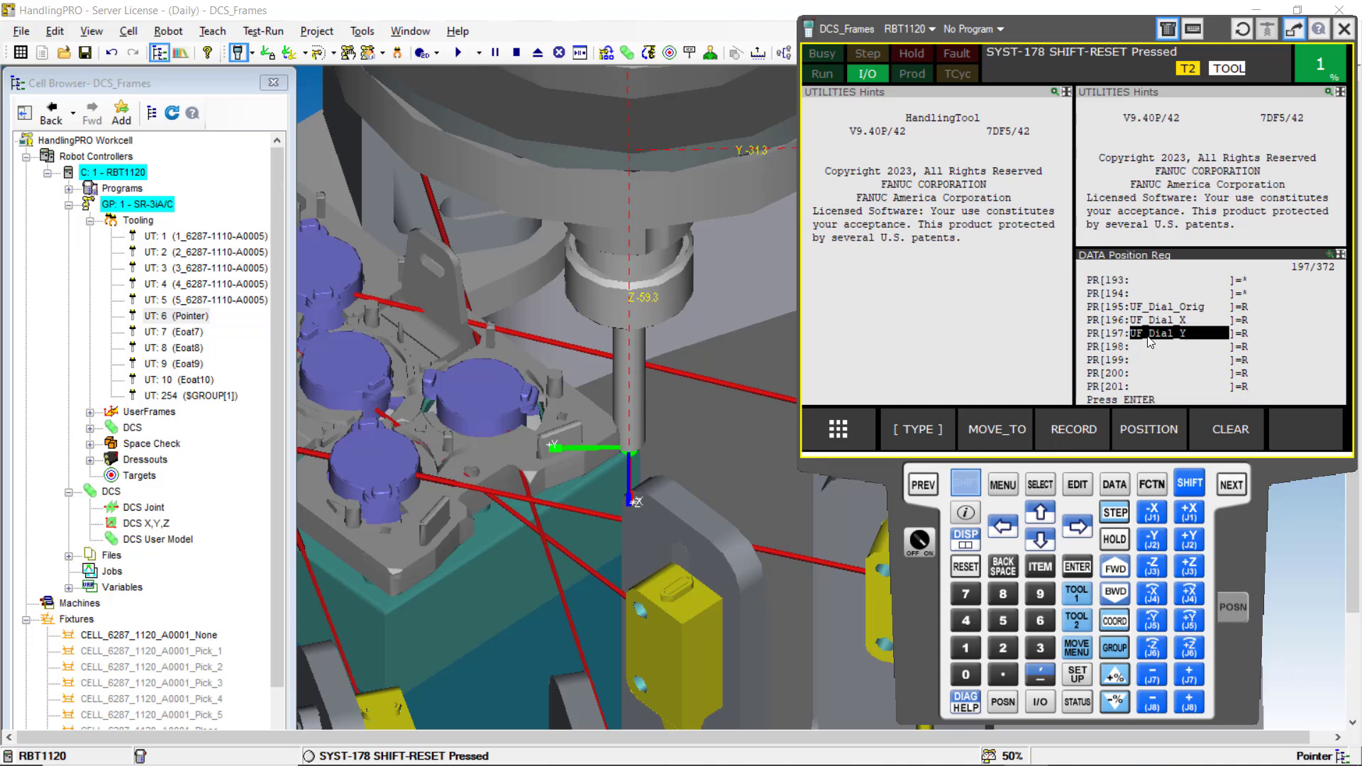
pyautogui.scroll(-6, 665, 488)
pyautogui.moveTo(397, 510); pyautogui.dragTo(637, 507, button='right')
pyautogui.scroll(2, 646, 521)
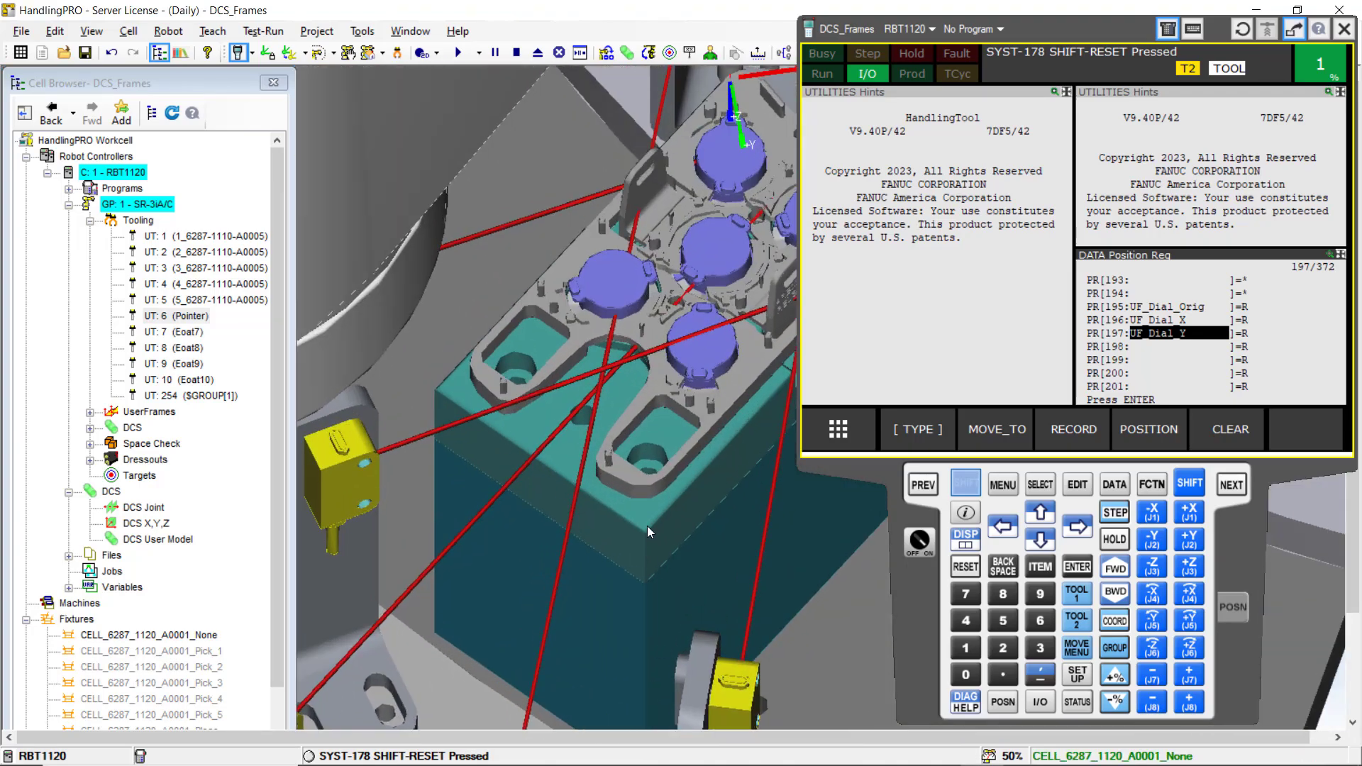
pyautogui.scroll(5, 646, 524)
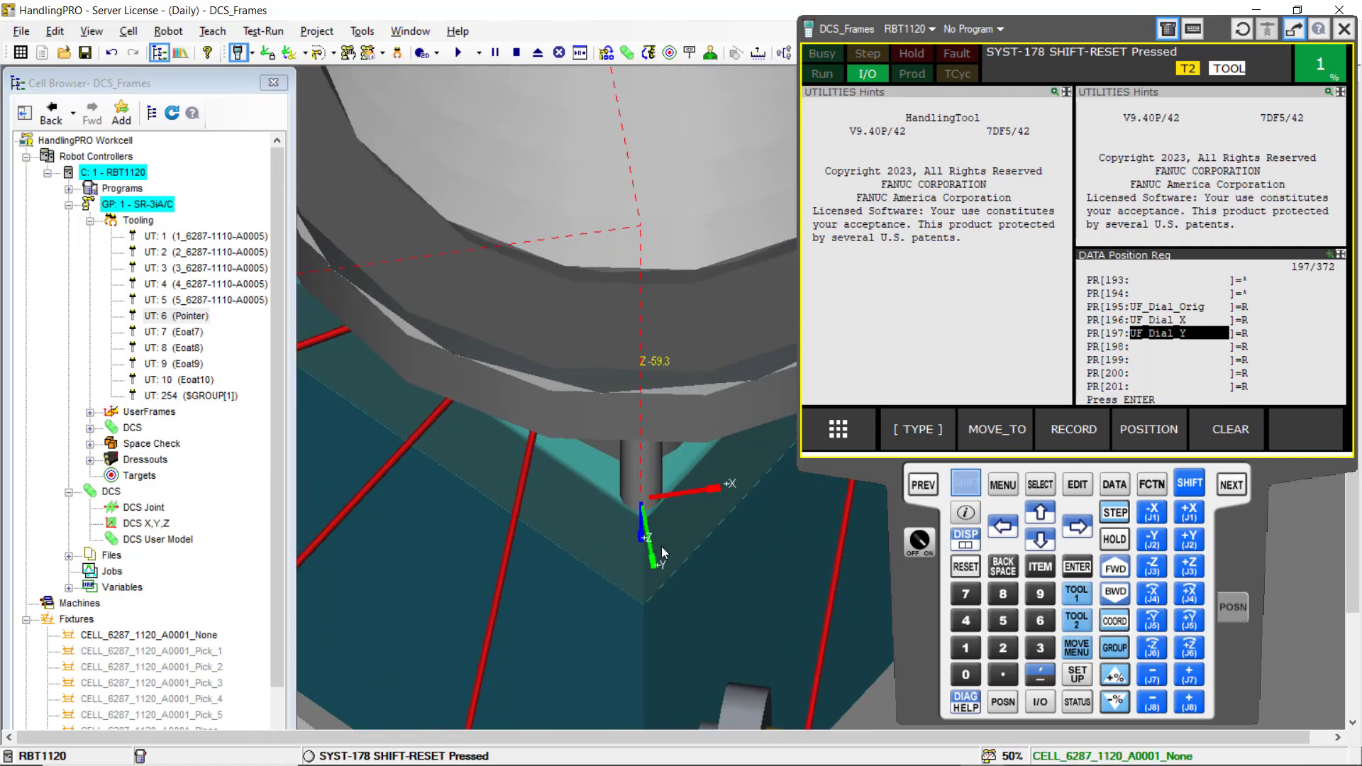
pyautogui.scroll(-6, 663, 552)
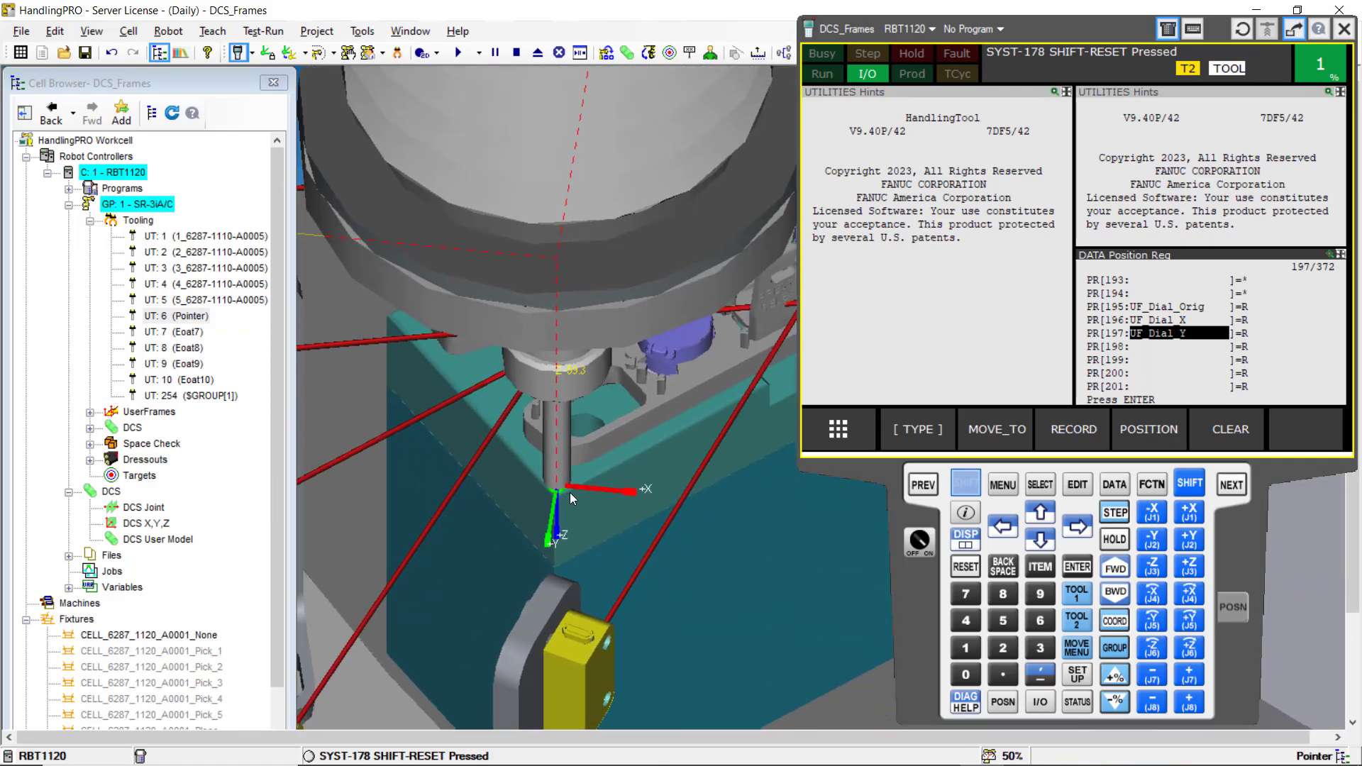
pyautogui.scroll(-6, 571, 497)
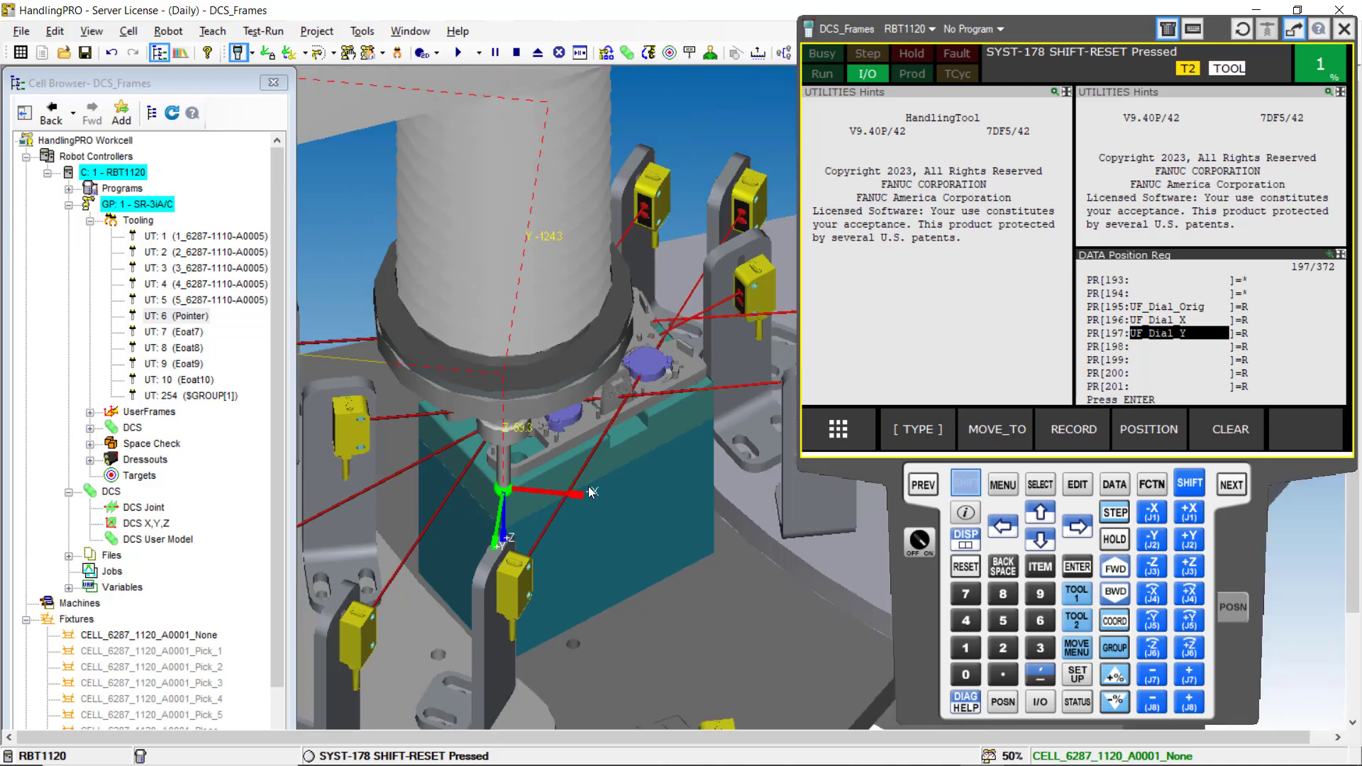
pyautogui.scroll(-3, 593, 491)
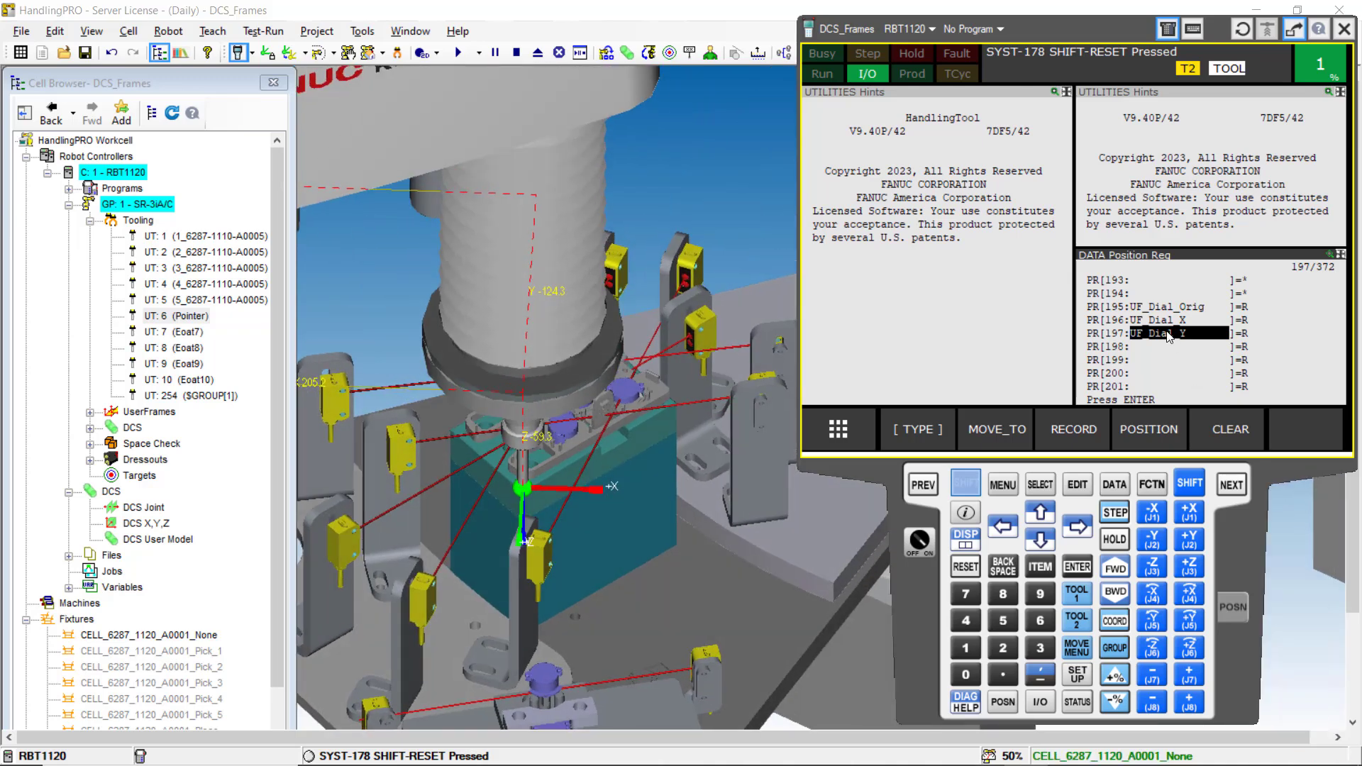
pyautogui.click(1077, 432)
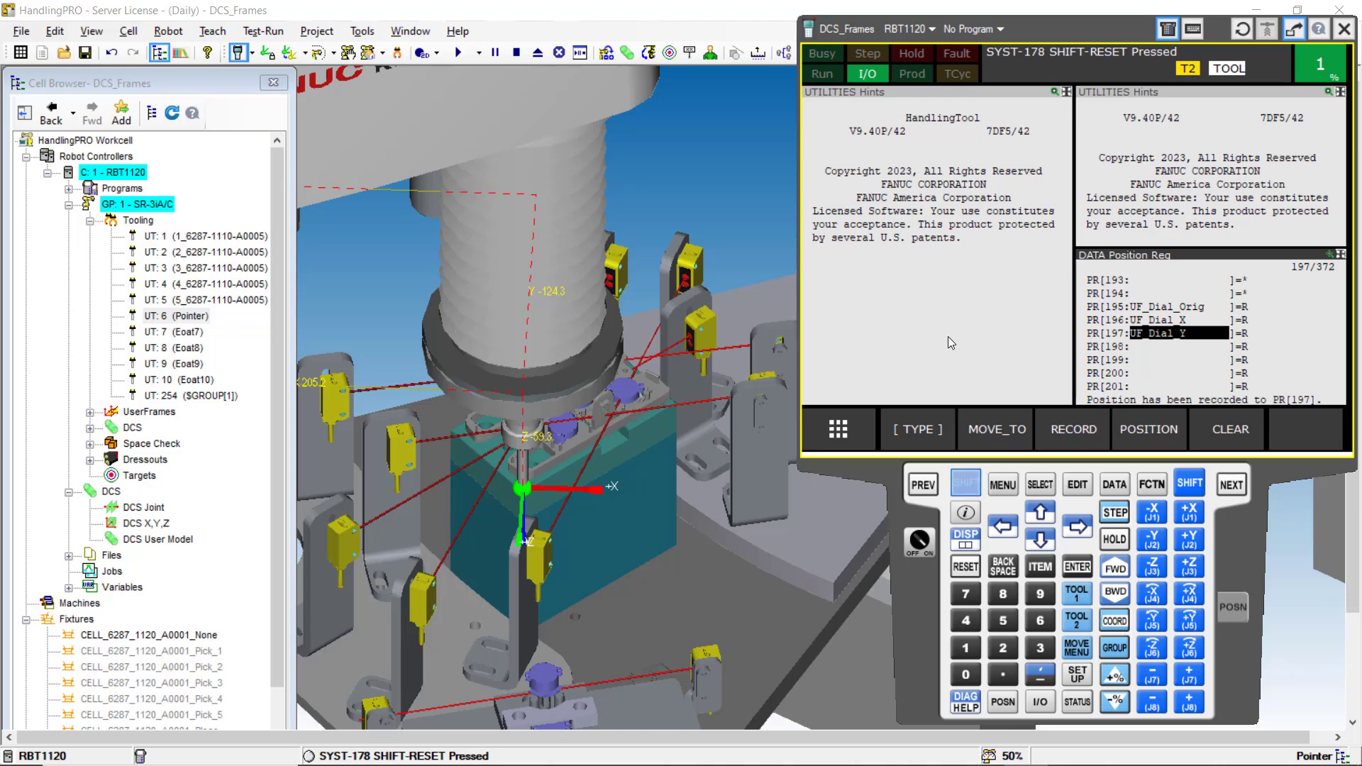
# - Move the robot to PR[195] UF_Dial_Orig and raise the speed override to 50%
pyautogui.click(916, 286)
pyautogui.click(1164, 312)
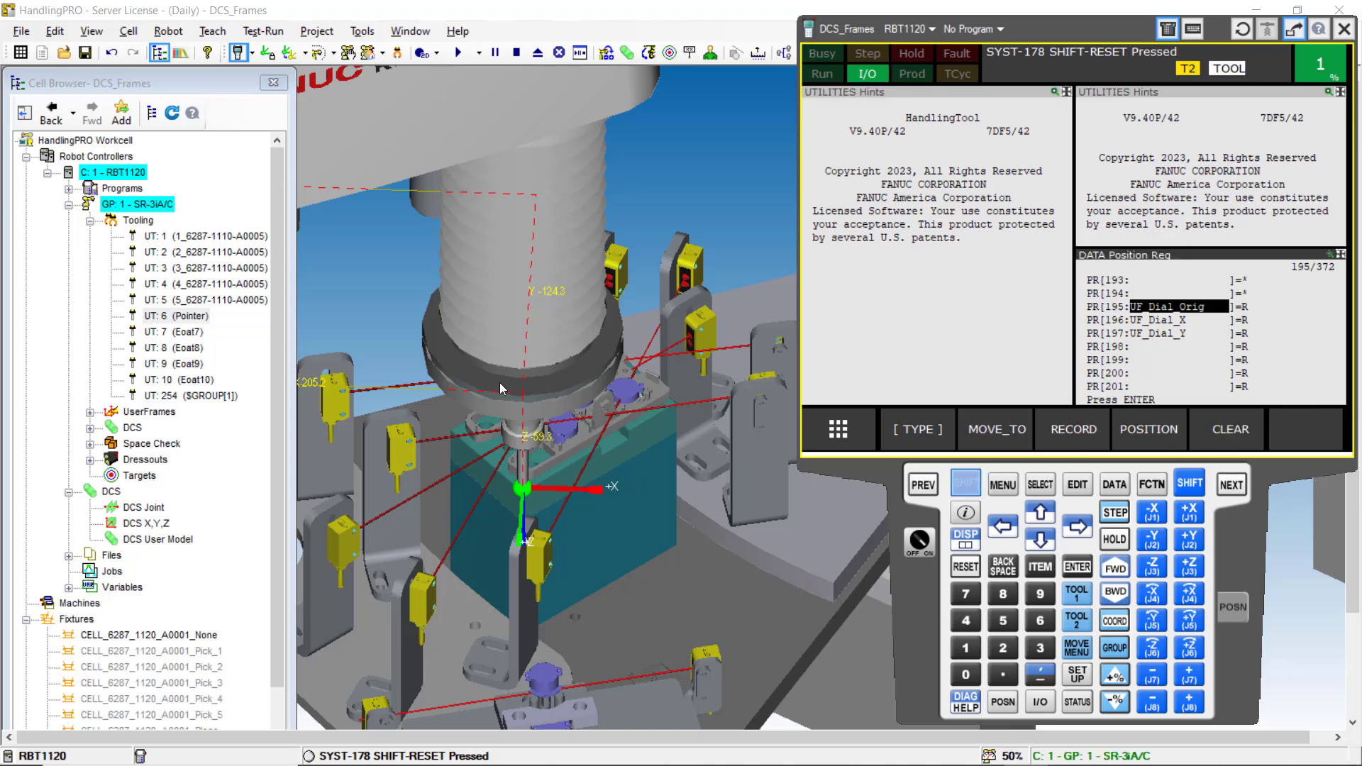
pyautogui.scroll(-2, 512, 412)
pyautogui.scroll(1, 590, 475)
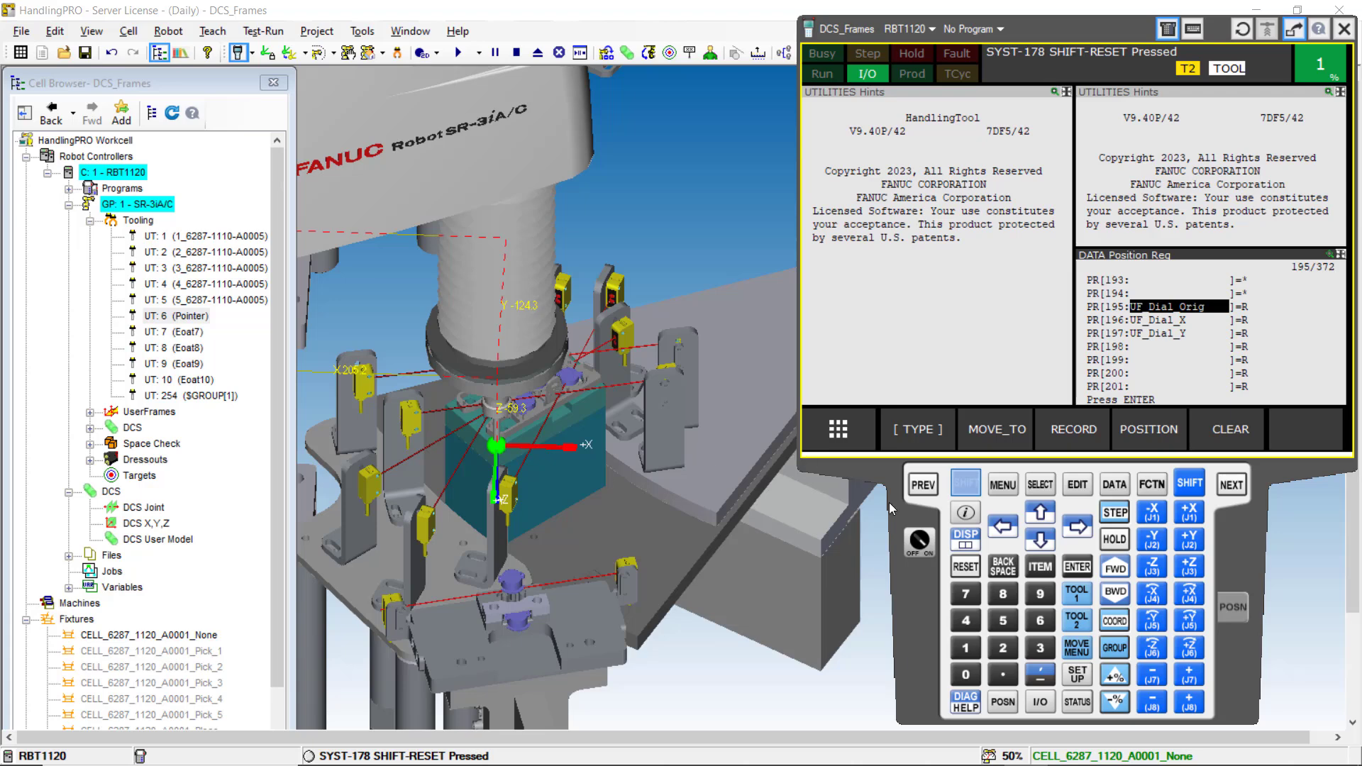
pyautogui.click(994, 437)
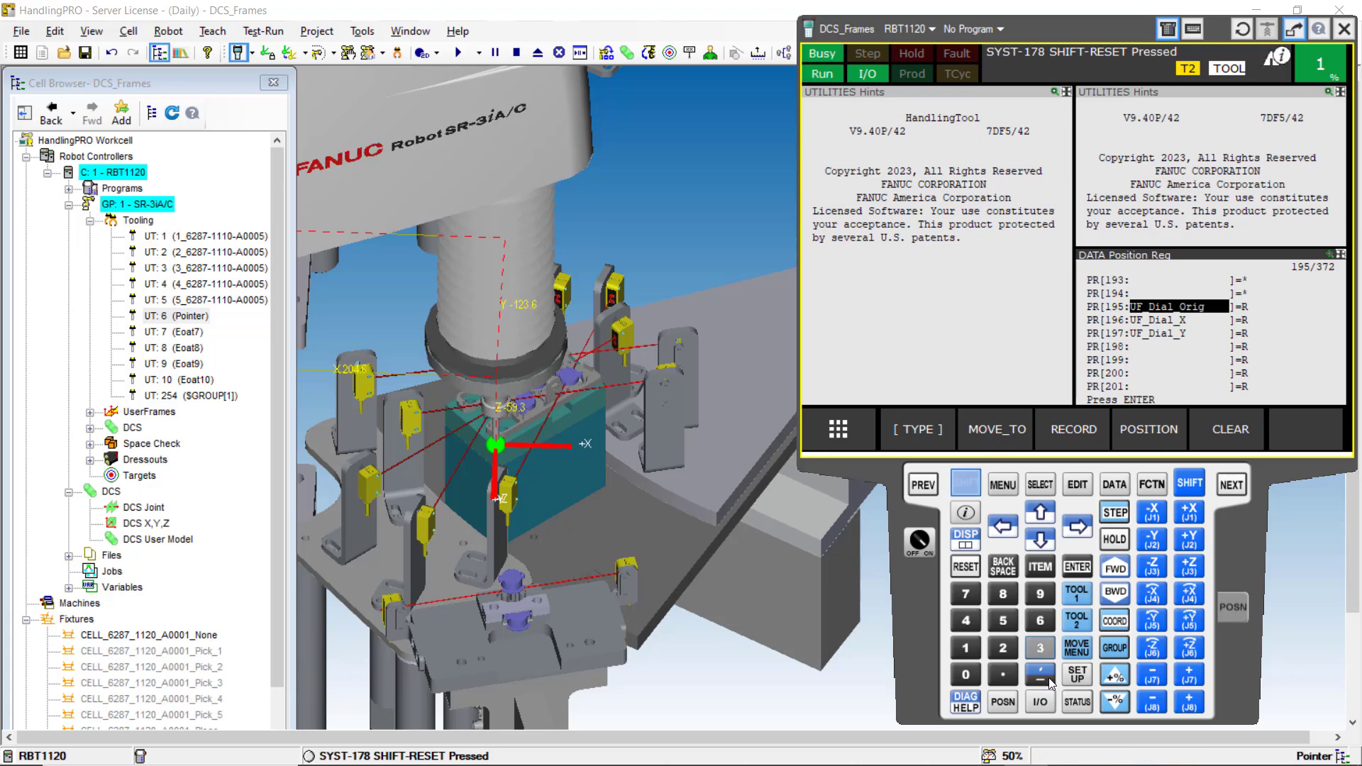
pyautogui.click(1118, 679)
pyautogui.click(1123, 683)
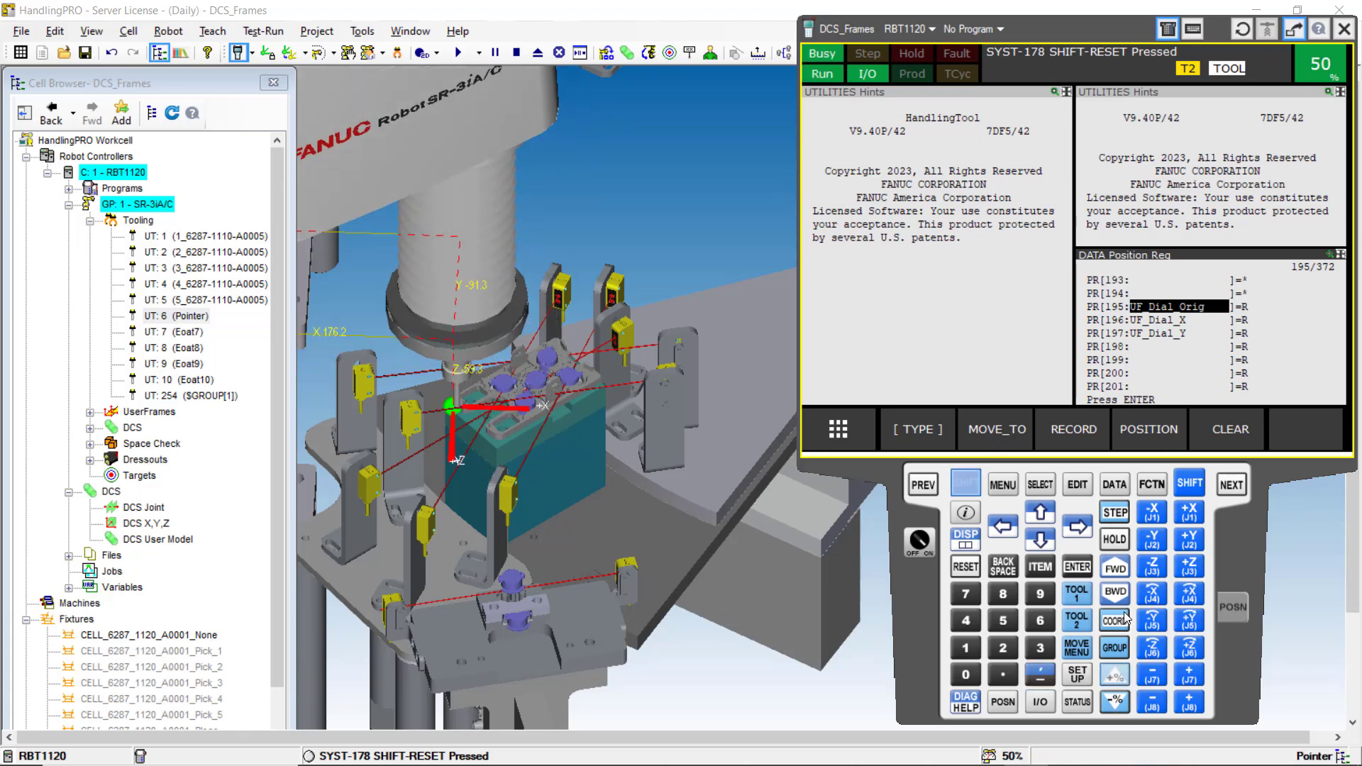
# - Move the robot to PR[196] UF_Dial_X and PR[197] UF_Dial_Y in turn, and reselect PR[195] UF_Dial_Orig
pyautogui.click(1153, 320)
pyautogui.click(1003, 433)
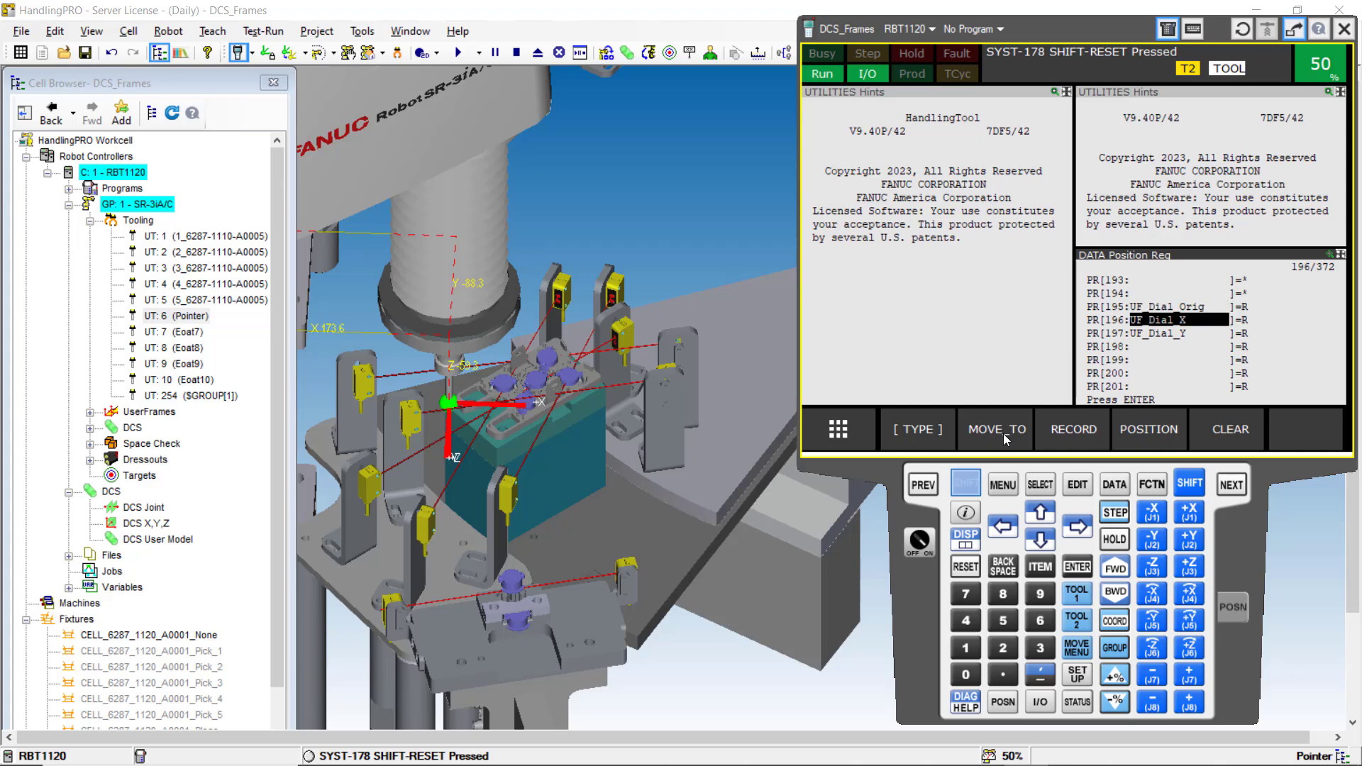
pyautogui.click(1144, 334)
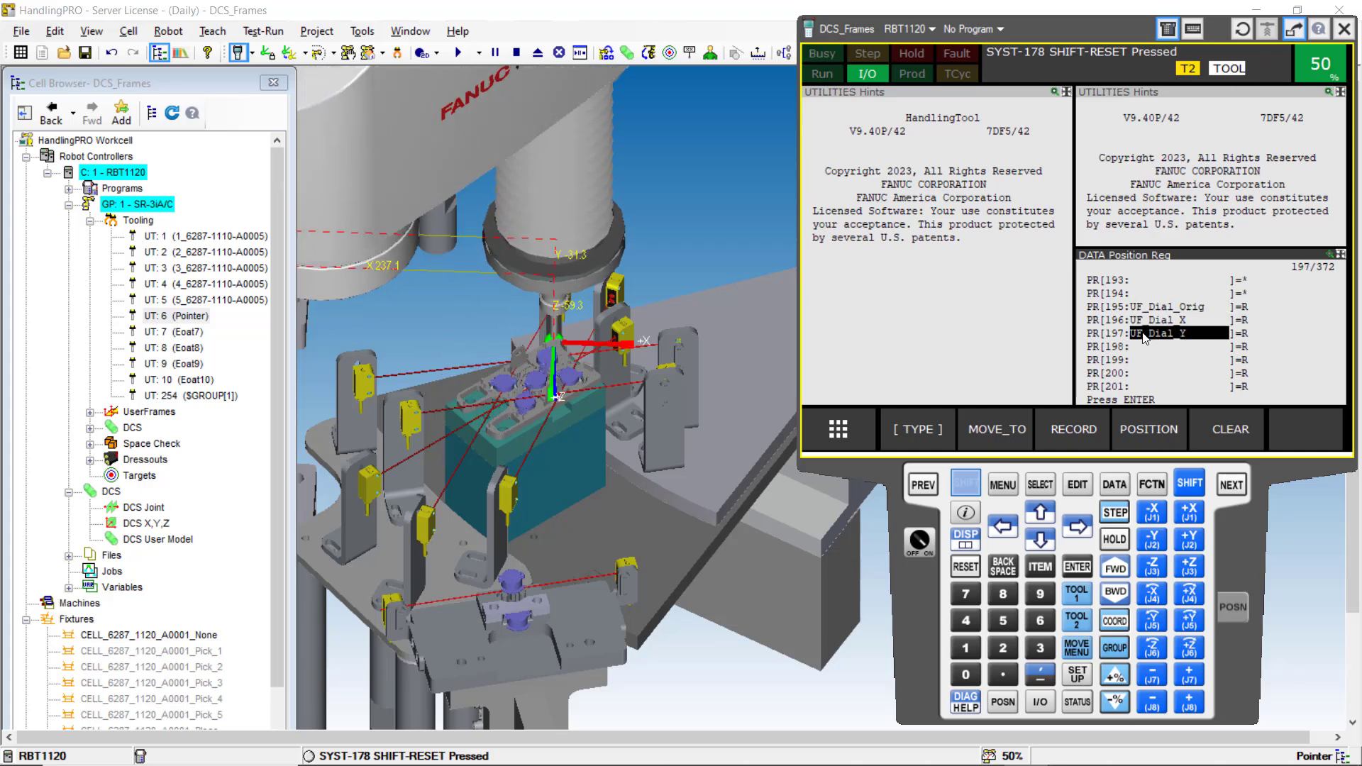
pyautogui.click(1006, 436)
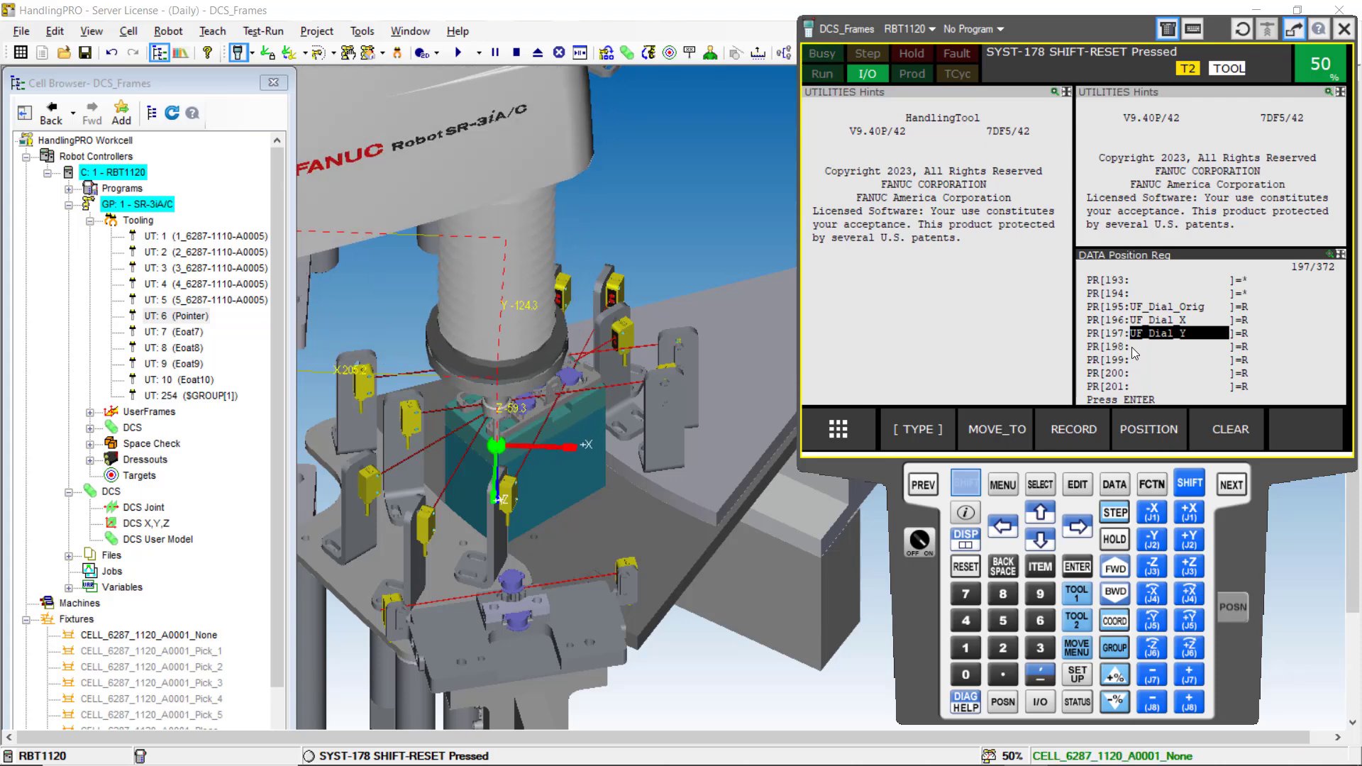
pyautogui.click(1148, 310)
pyautogui.click(957, 289)
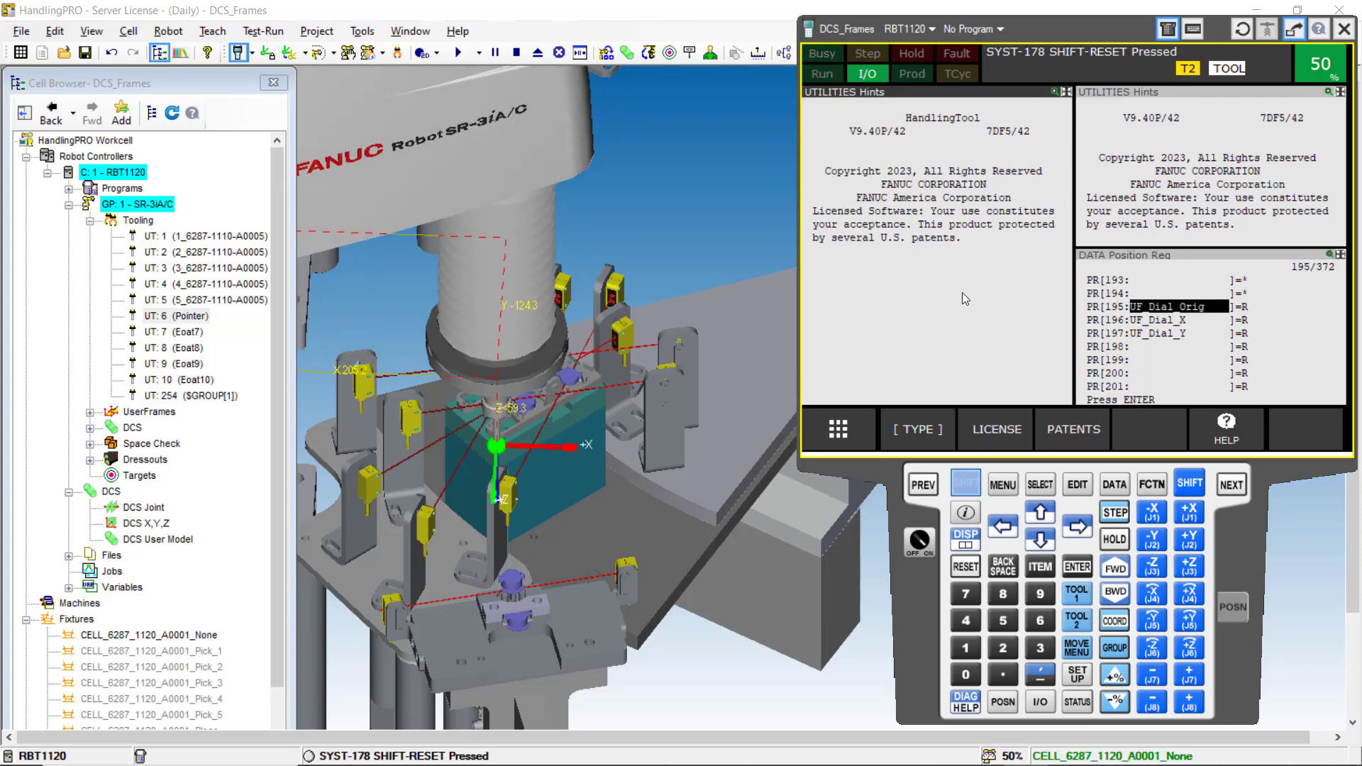
pyautogui.moveTo(1096, 763)
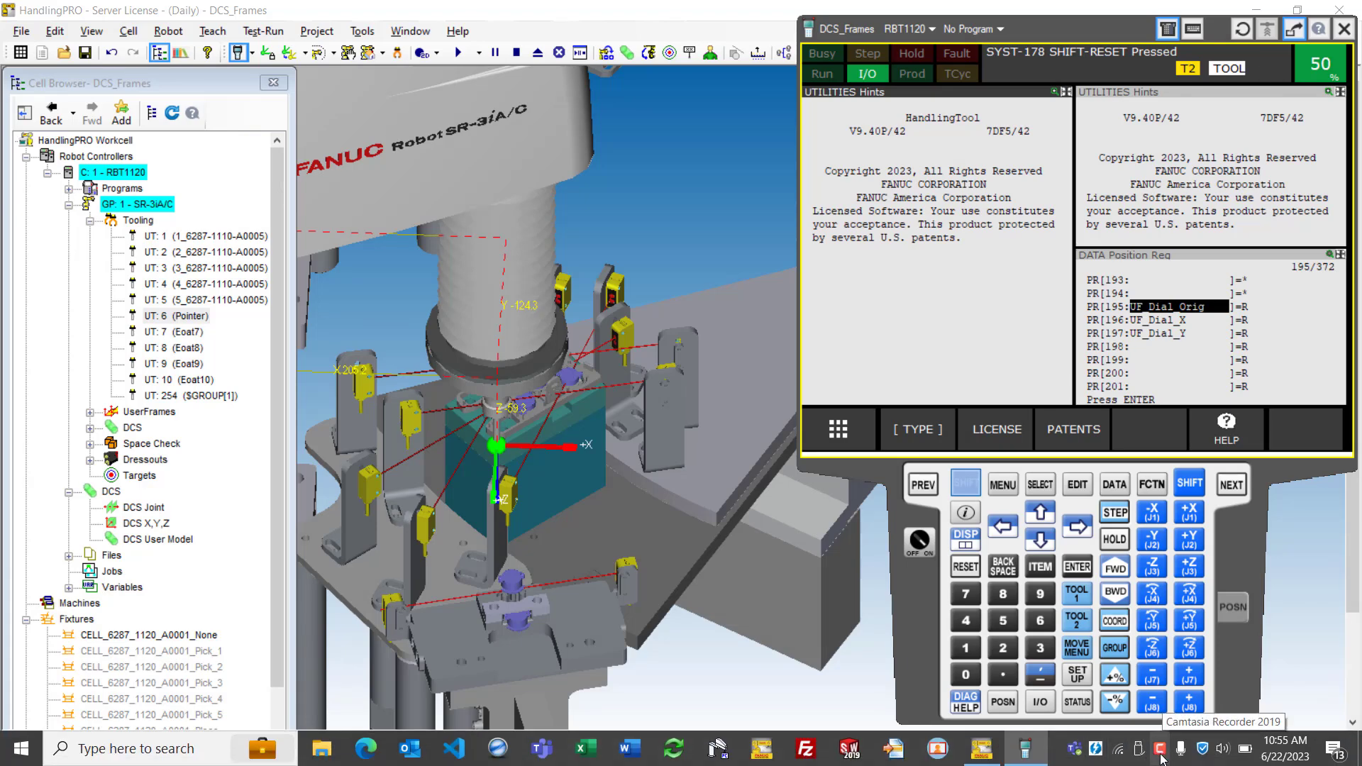
pyautogui.scroll(-3, 624, 402)
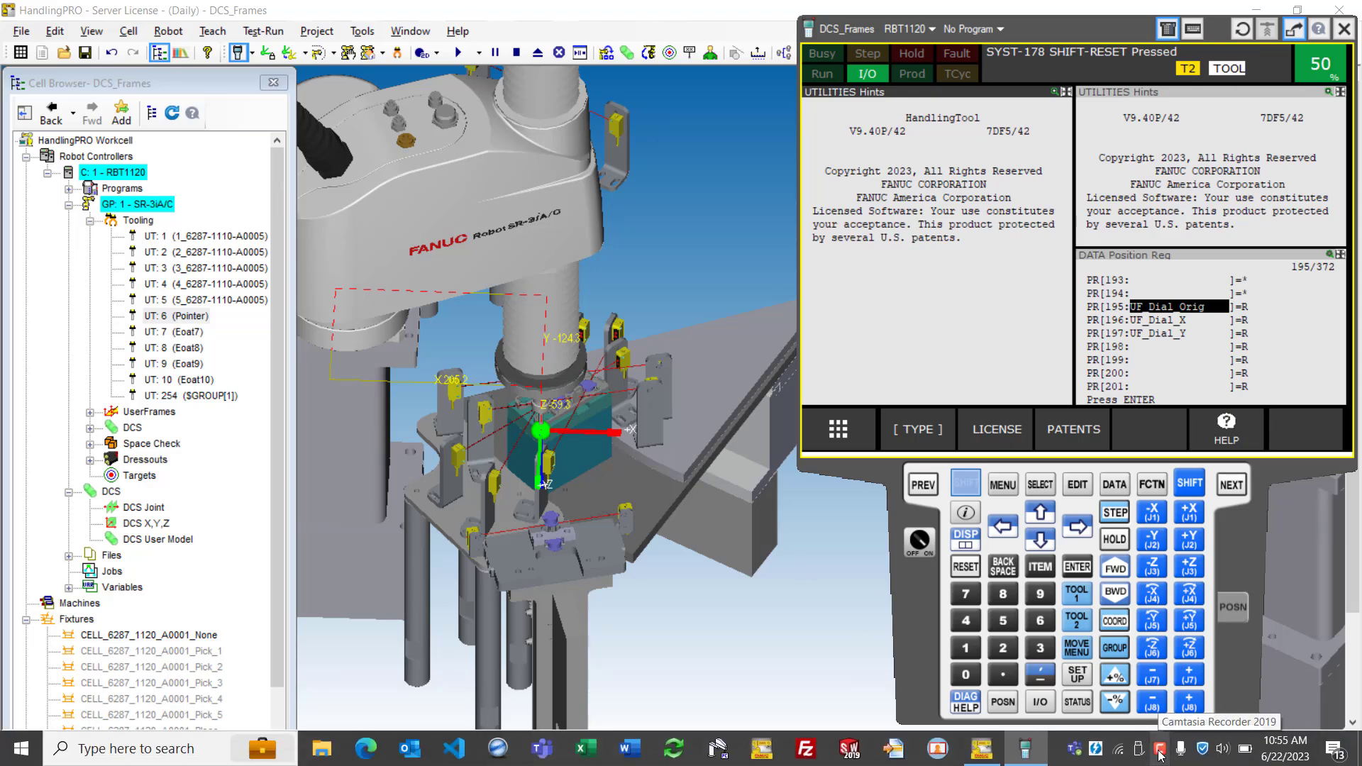
pyautogui.rightClick(1161, 750)
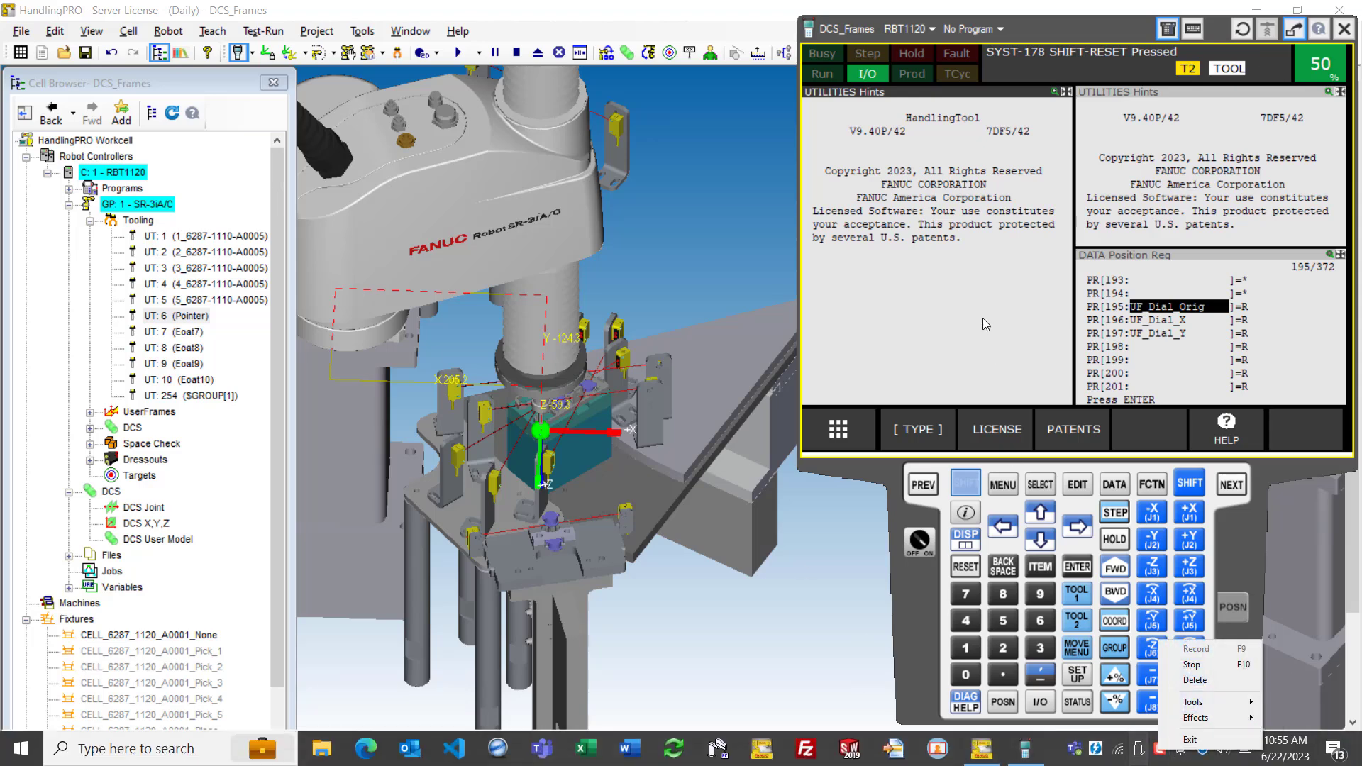
pyautogui.click(943, 318)
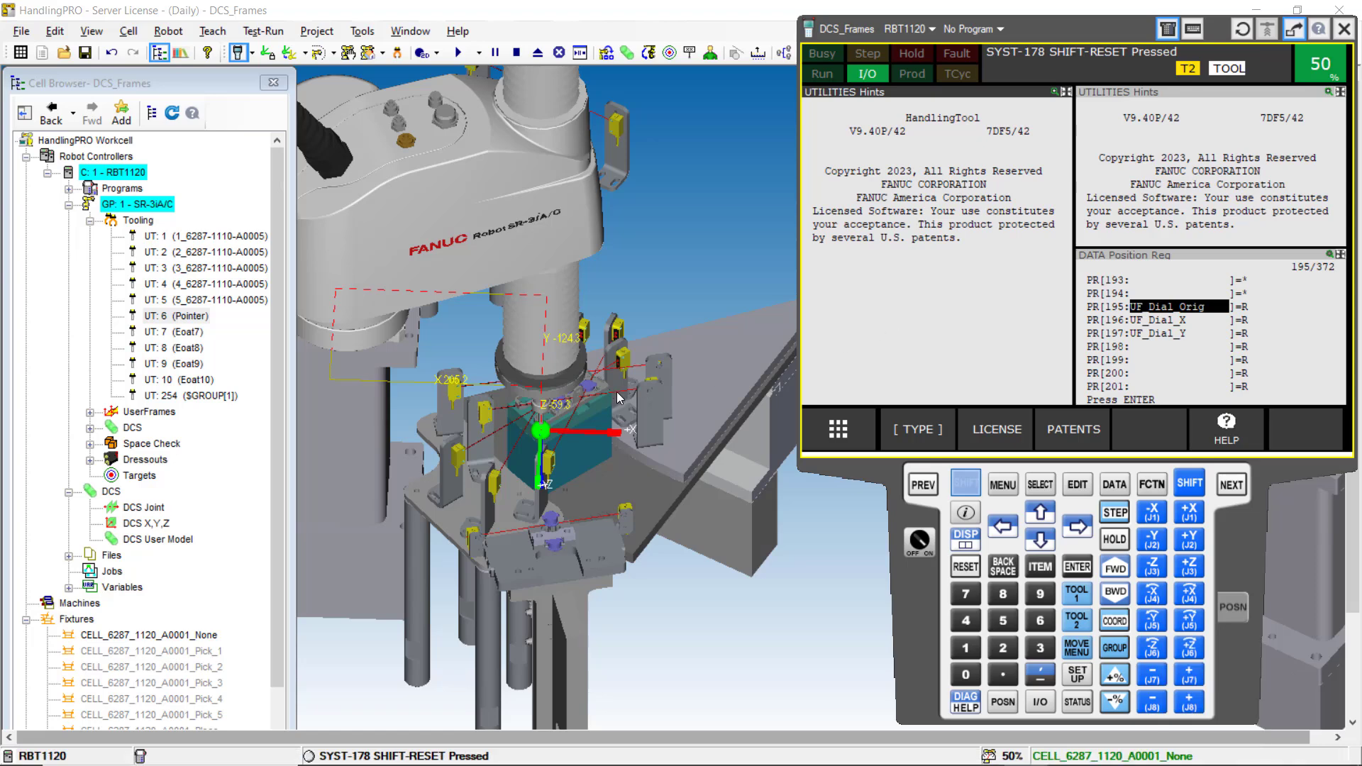
pyautogui.moveTo(1006, 762)
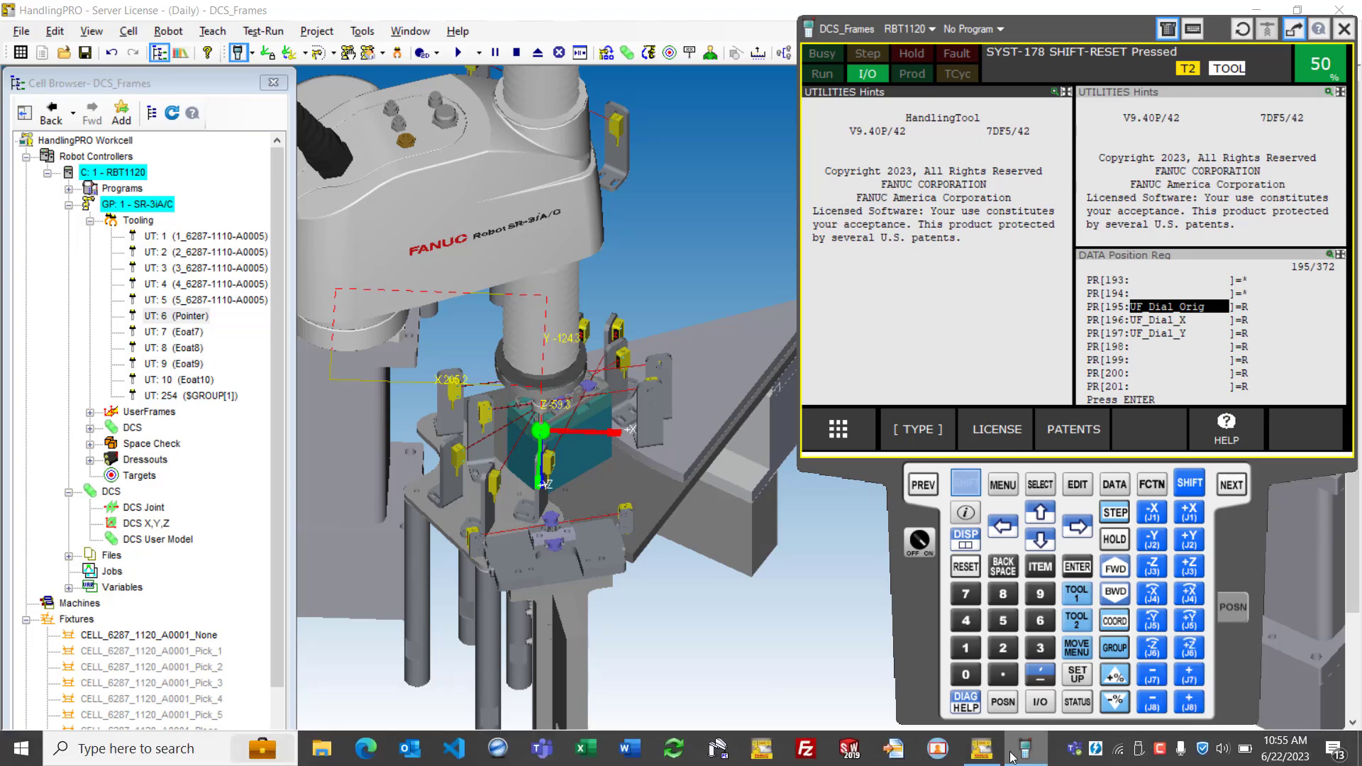
pyautogui.rightClick(1161, 757)
pyautogui.click(1159, 756)
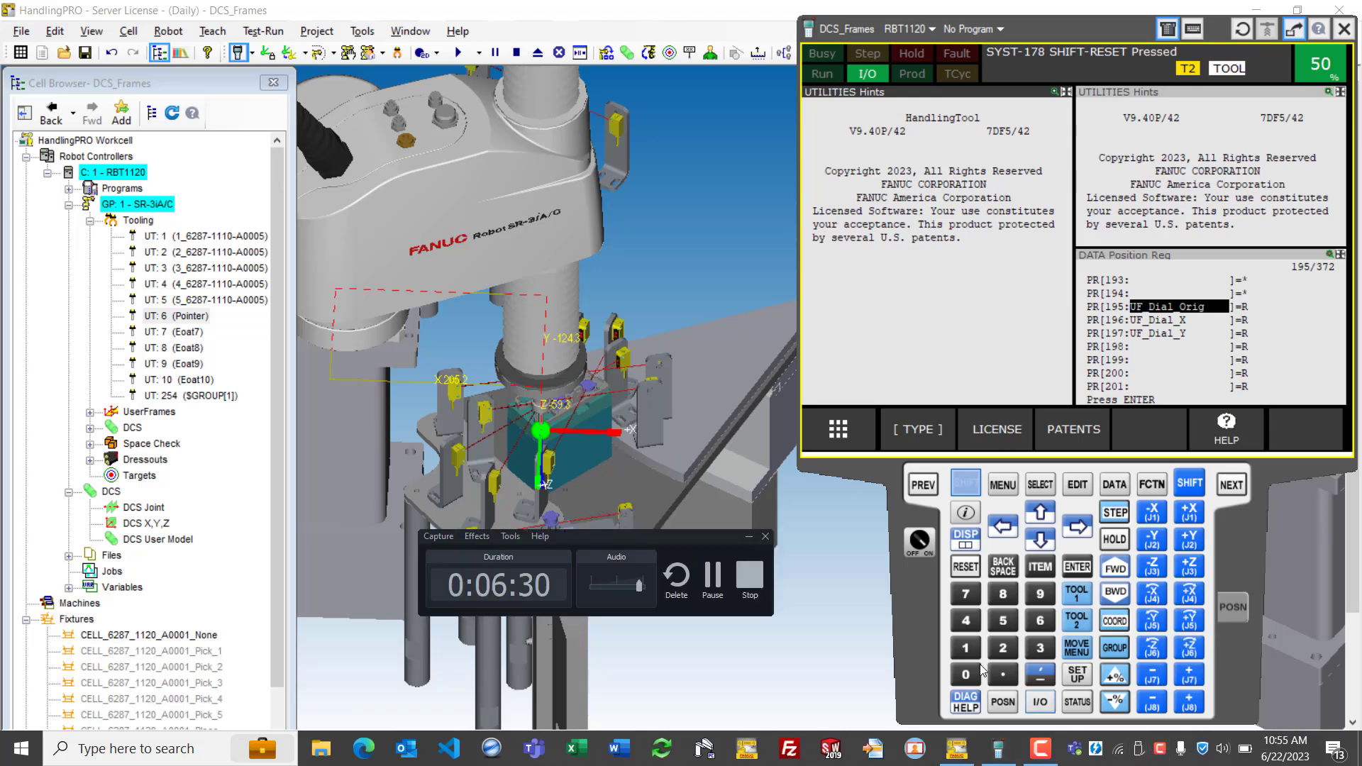
pyautogui.click(674, 281)
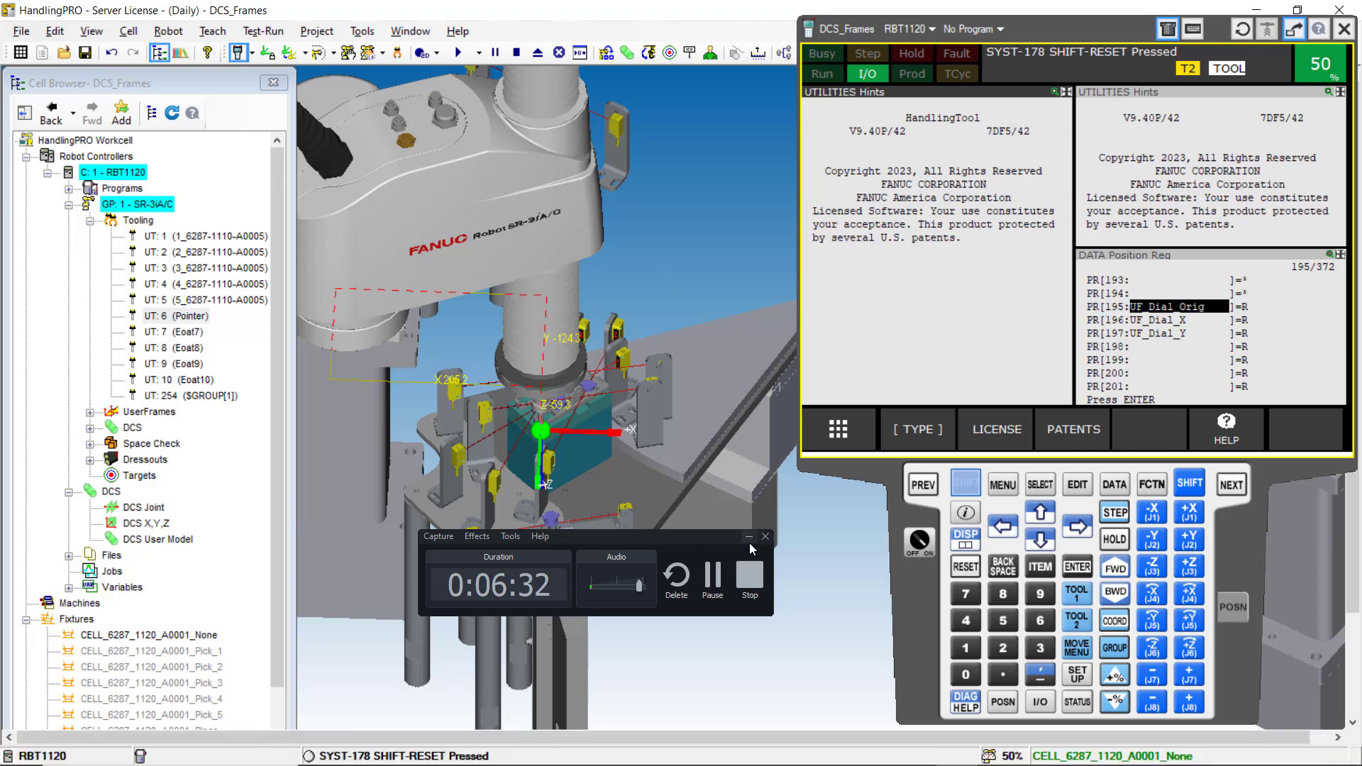
pyautogui.click(750, 537)
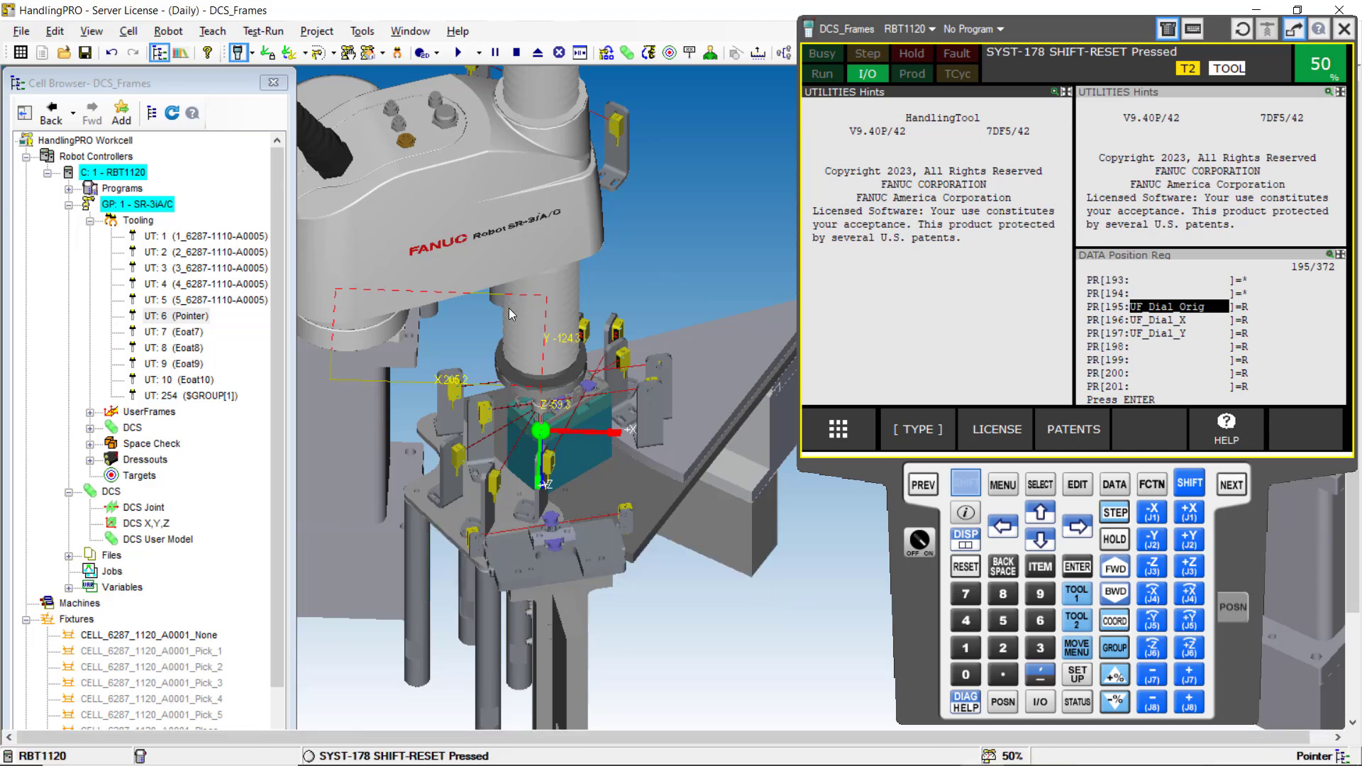
# - Frame the robot and teal block closely and narrow the Cell Browser to give the workcell view more room
pyautogui.scroll(-1, 517, 300)
pyautogui.scroll(2, 526, 356)
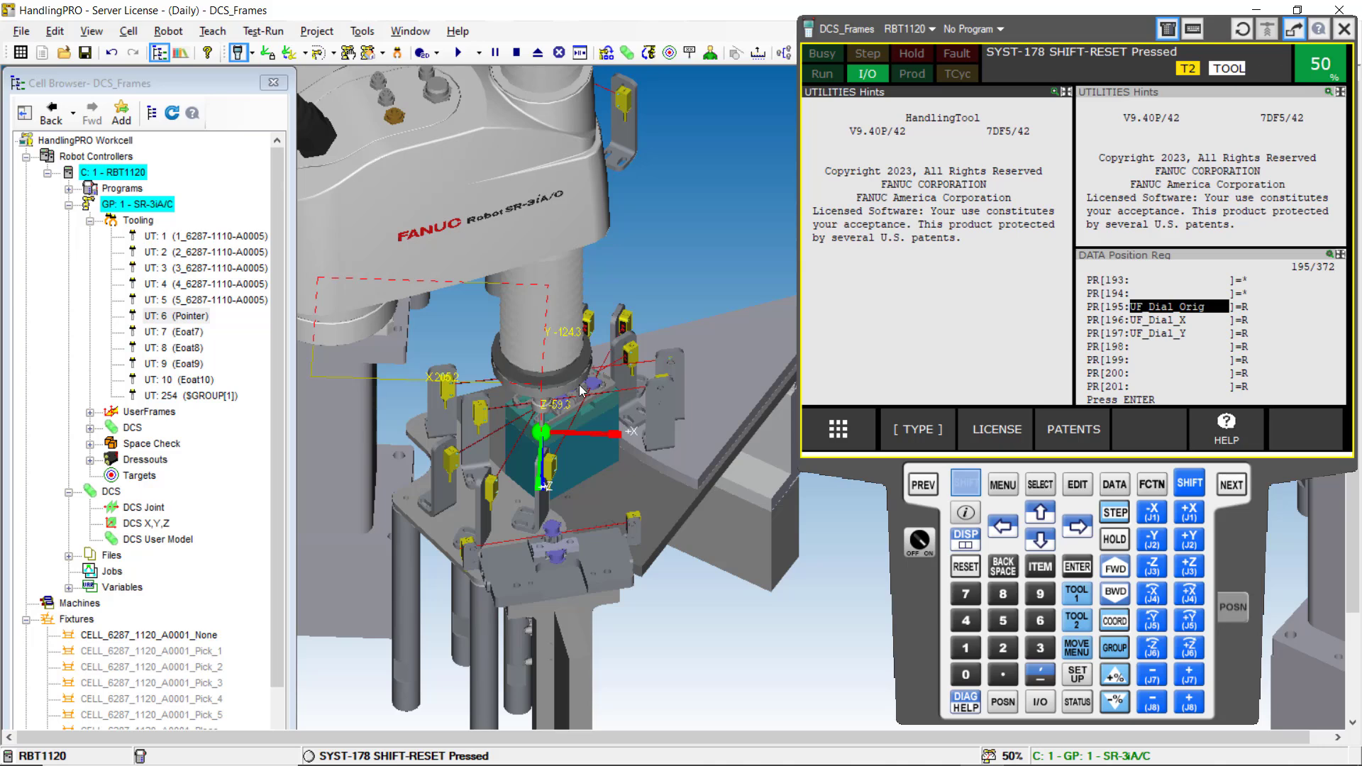
pyautogui.keyDown('ctrl'); pyautogui.moveTo(562, 399); pyautogui.dragTo(536, 434, button='right'); pyautogui.keyUp('ctrl')
pyautogui.scroll(1, 535, 433)
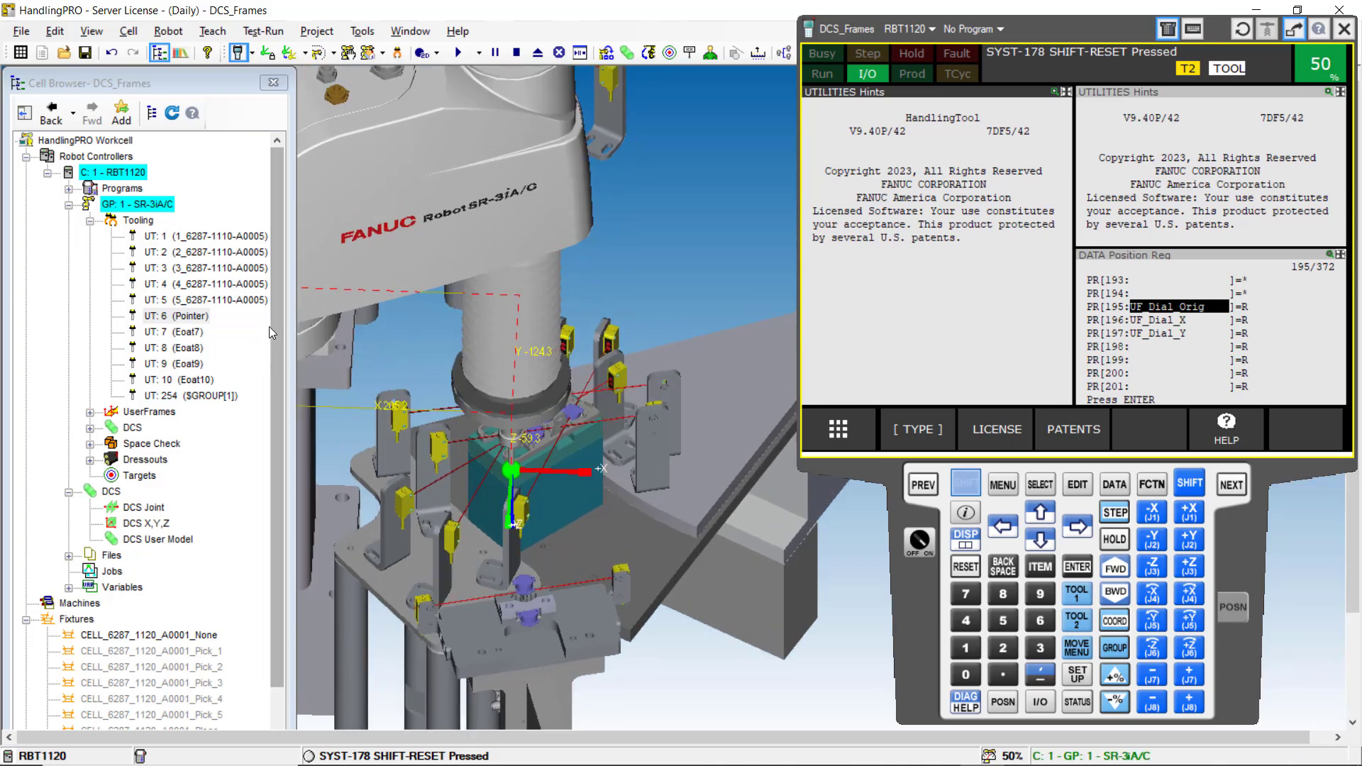
pyautogui.moveTo(289, 318); pyautogui.dragTo(253, 318)
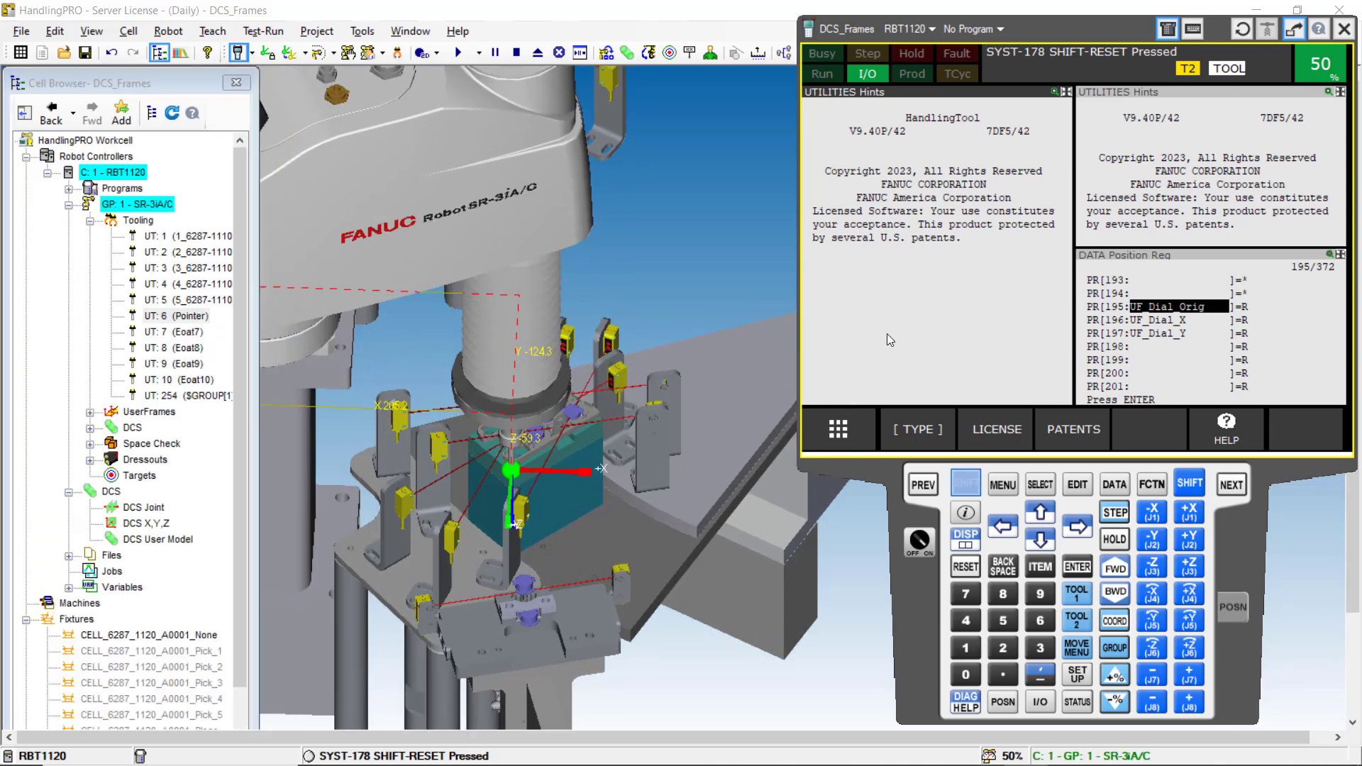
# - Open the three-point detail of user frame 1 in the teach pendant's frame setup
pyautogui.click(1003, 485)
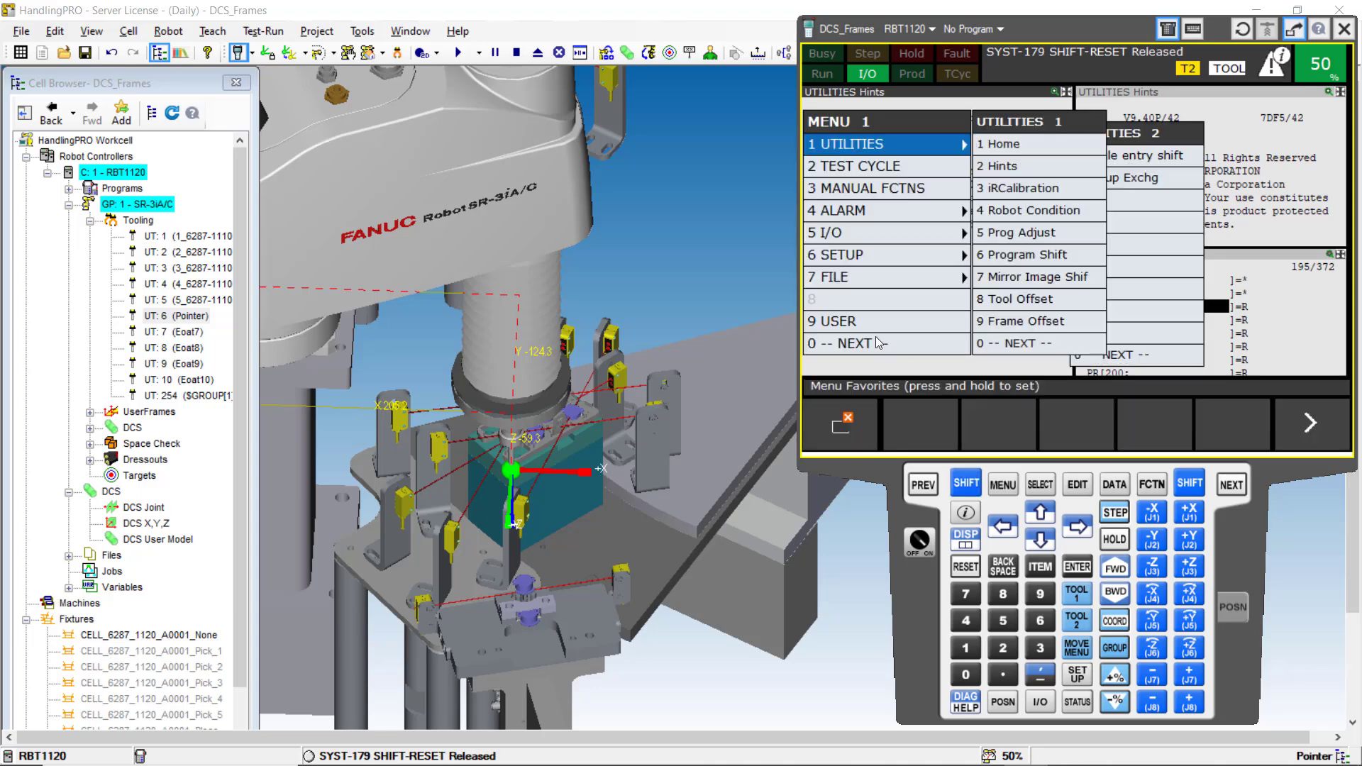
pyautogui.click(862, 253)
pyautogui.click(1003, 234)
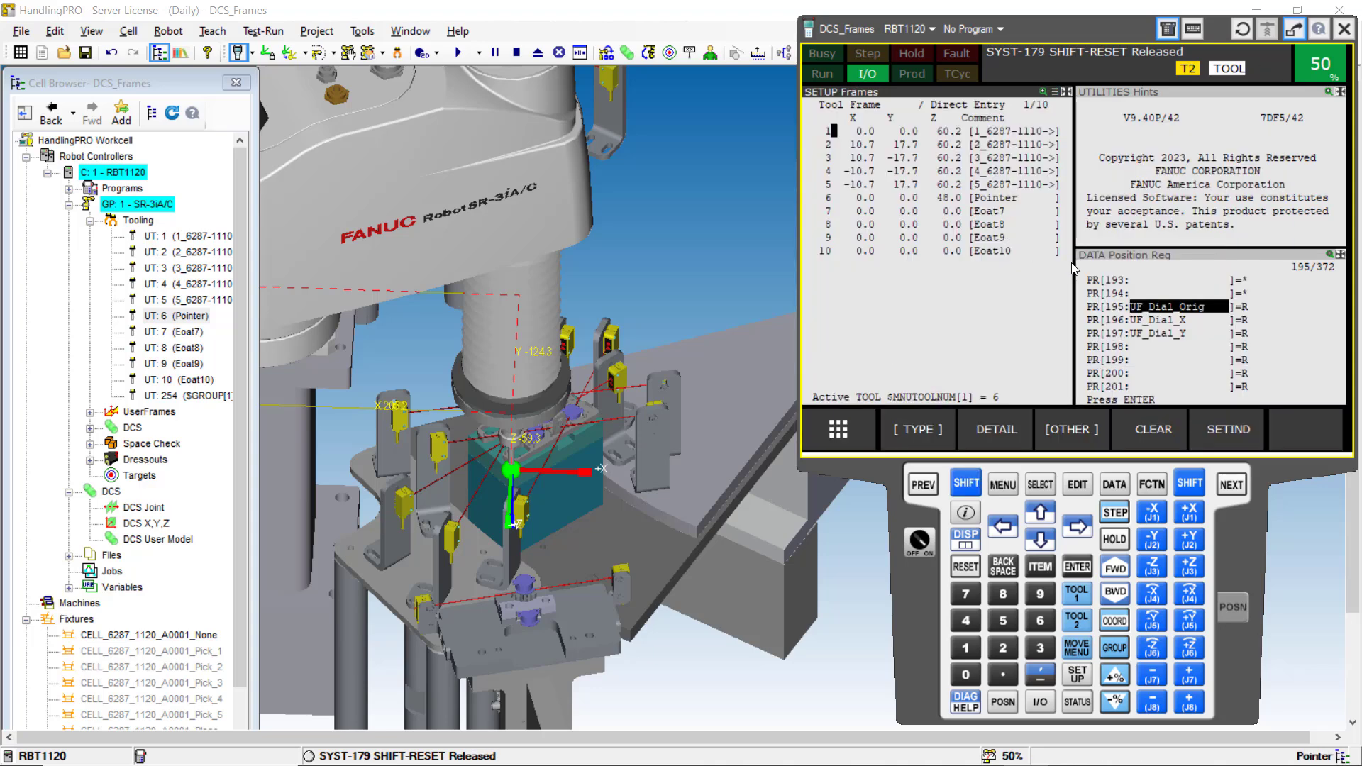
pyautogui.click(1078, 429)
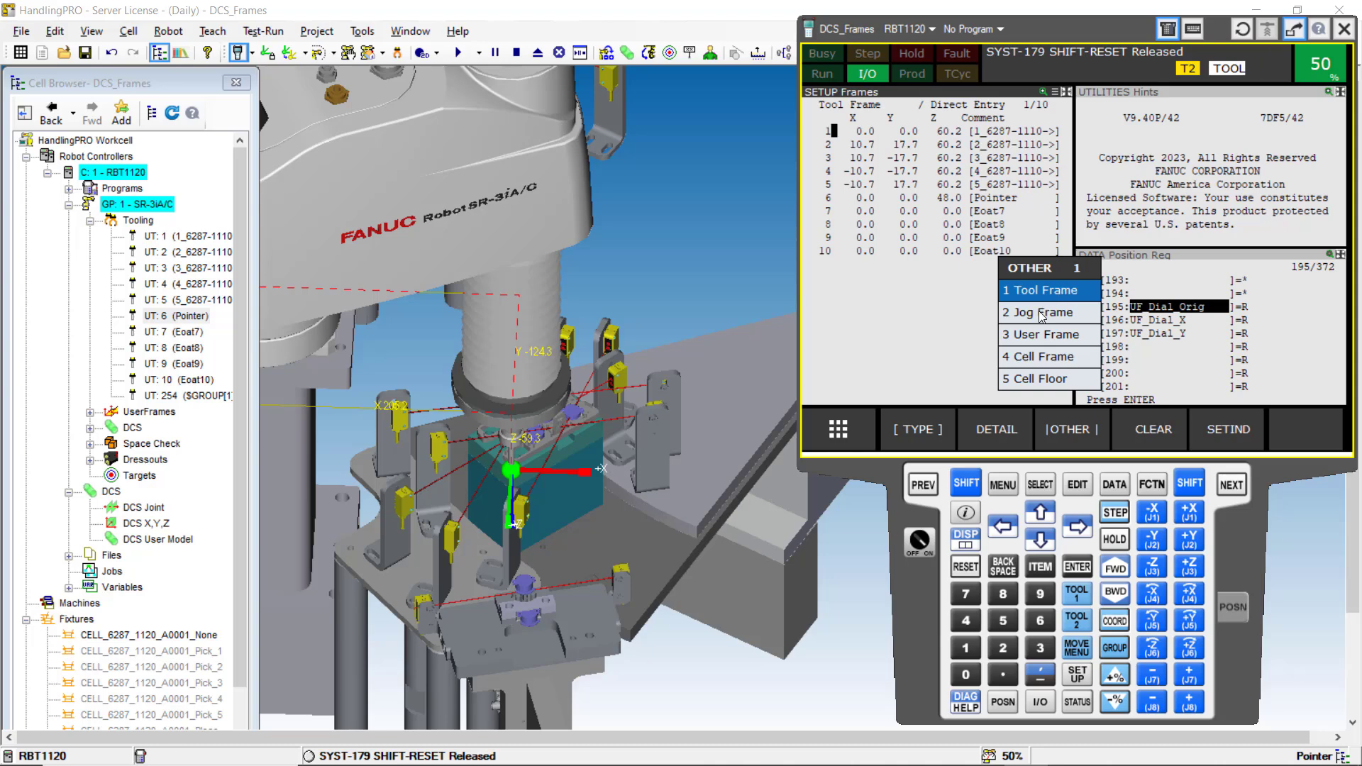
pyautogui.click(1036, 341)
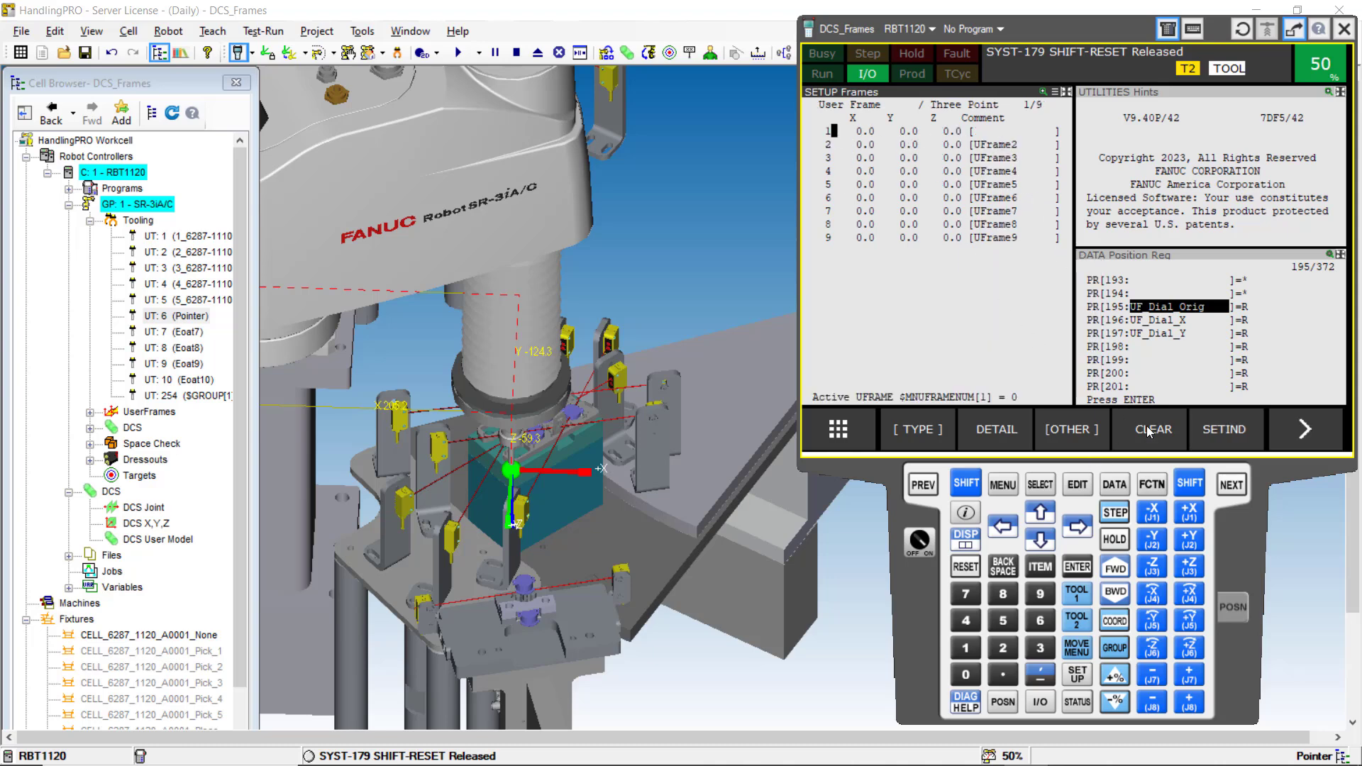
pyautogui.click(1023, 434)
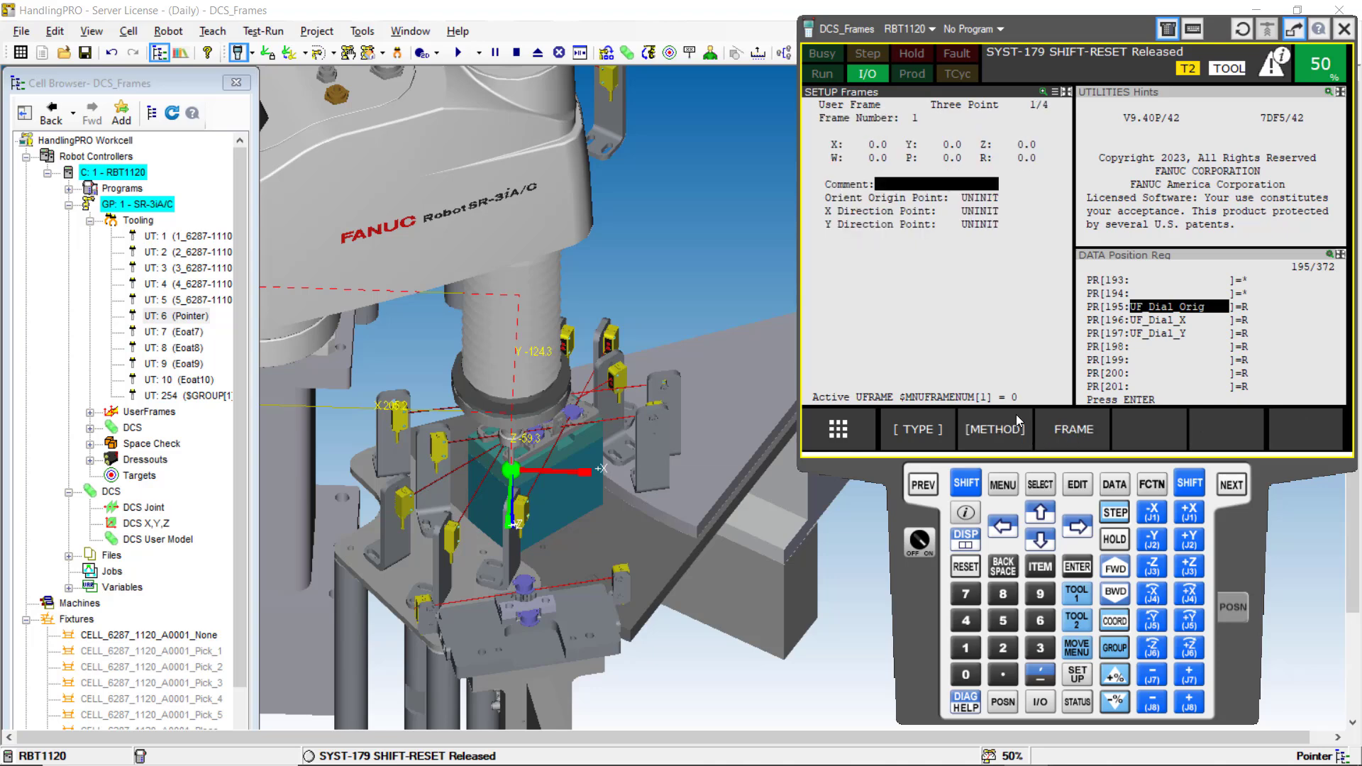
# - Set the comment of user frame 1 to UF_DCS_DIAL
pyautogui.click(944, 184)
pyautogui.click(1180, 379)
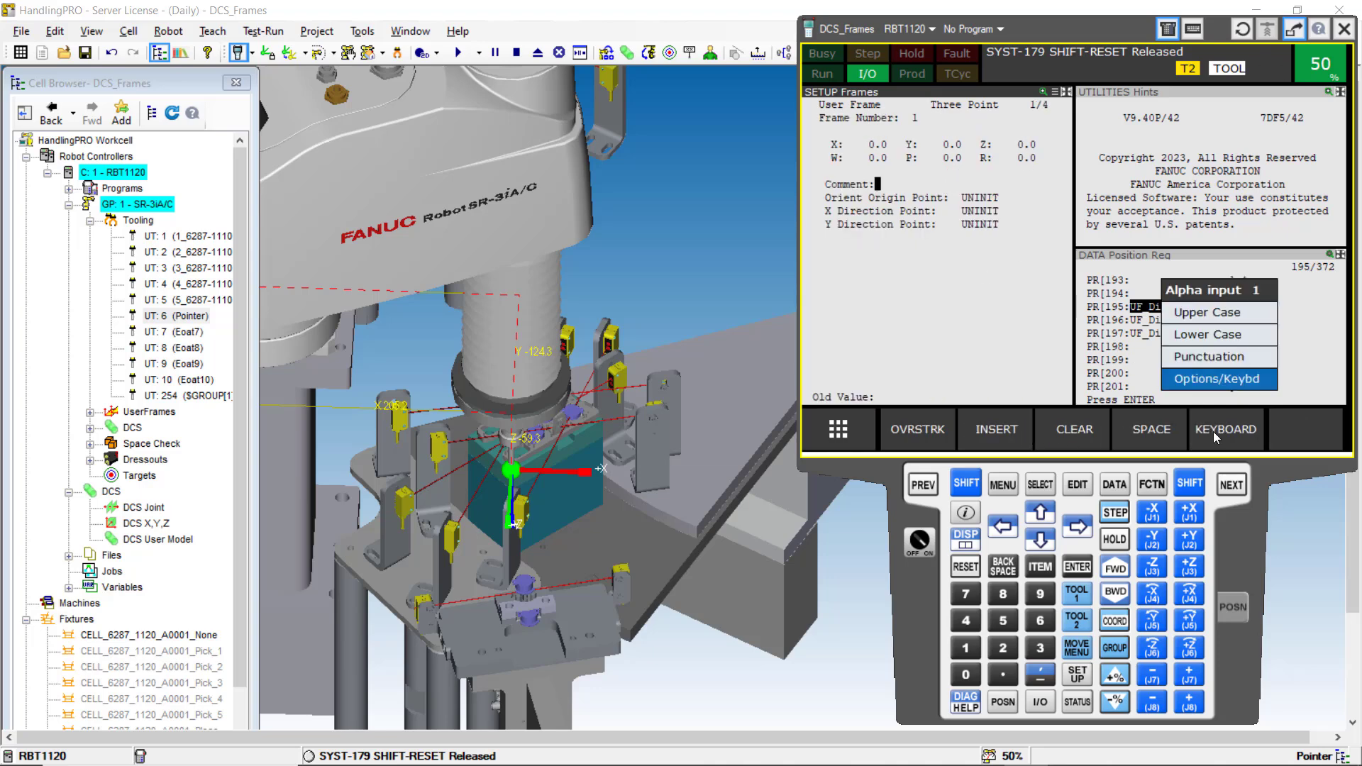
pyautogui.click(1213, 432)
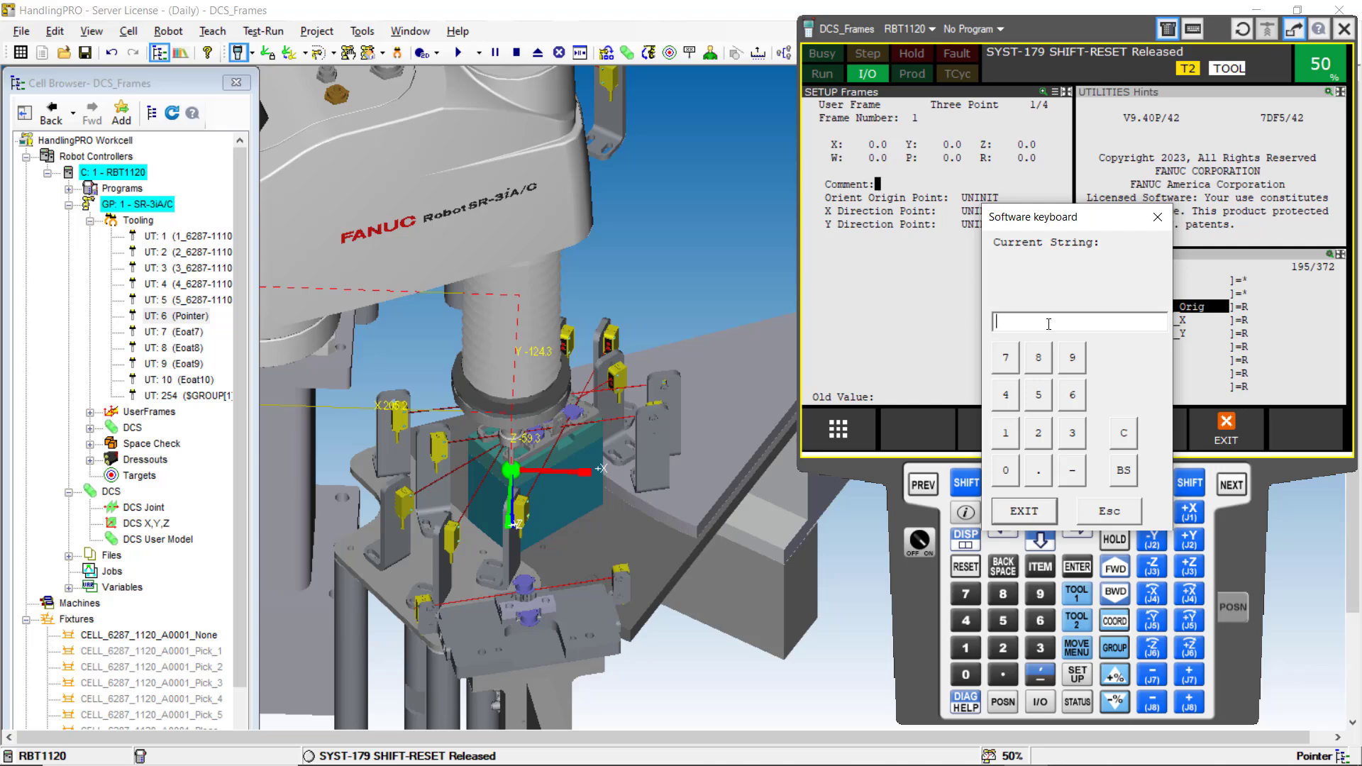
pyautogui.write('UF')
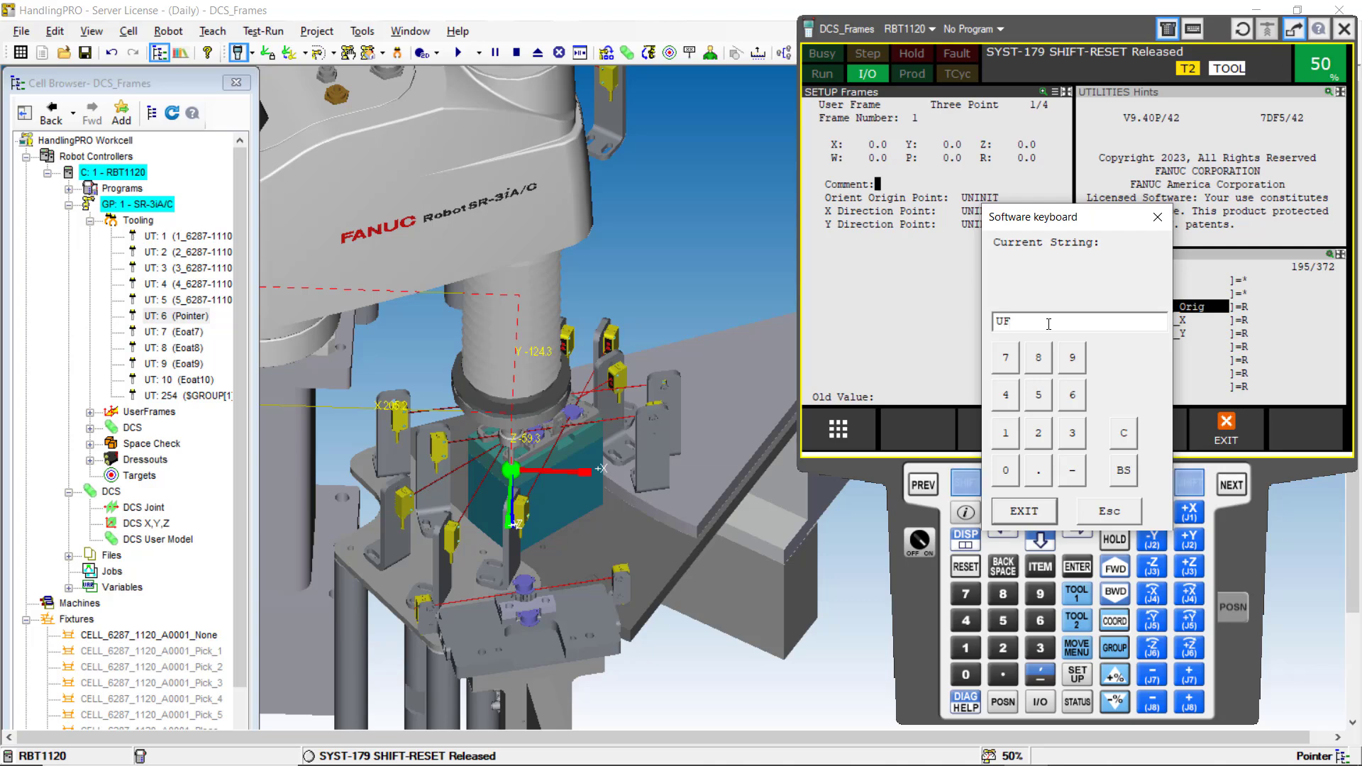
pyautogui.write('_')
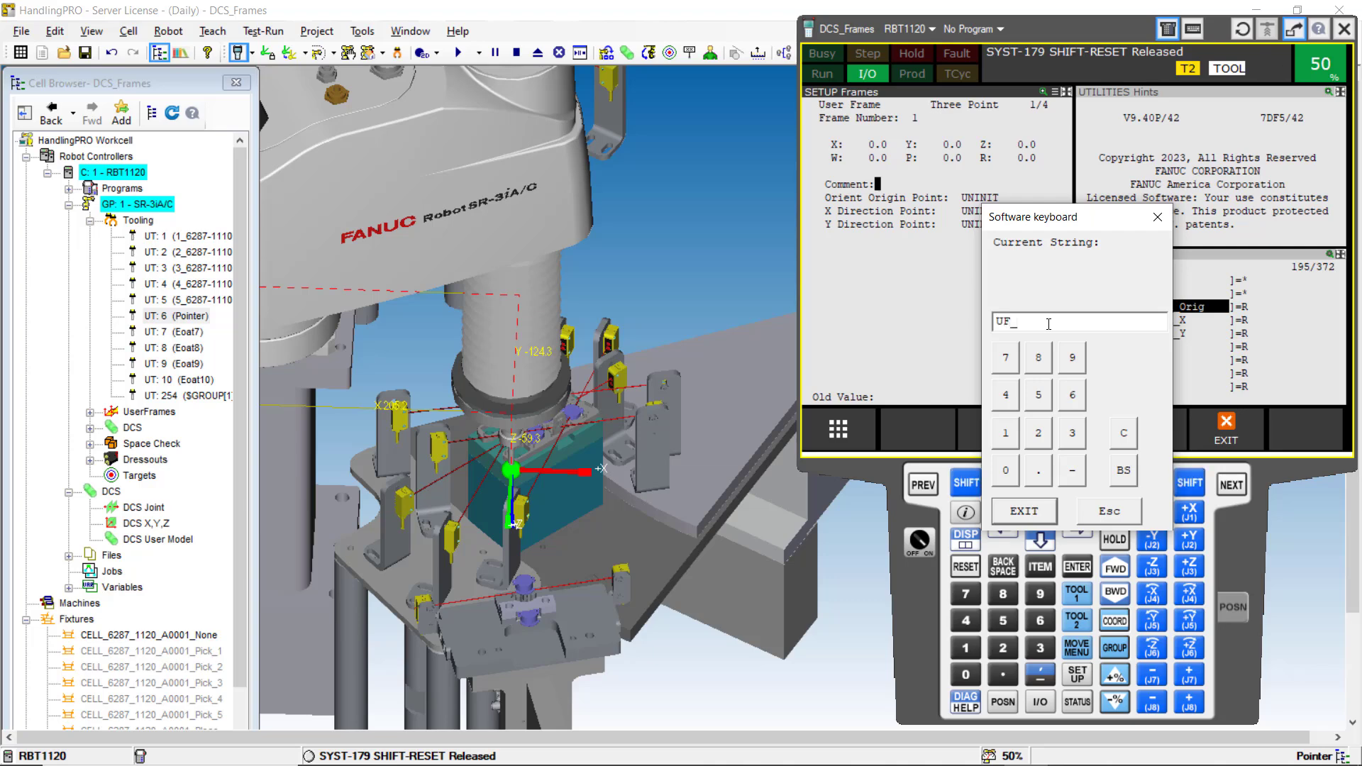
pyautogui.write('DIAL')
pyautogui.write('DCS_')
pyautogui.click(1024, 512)
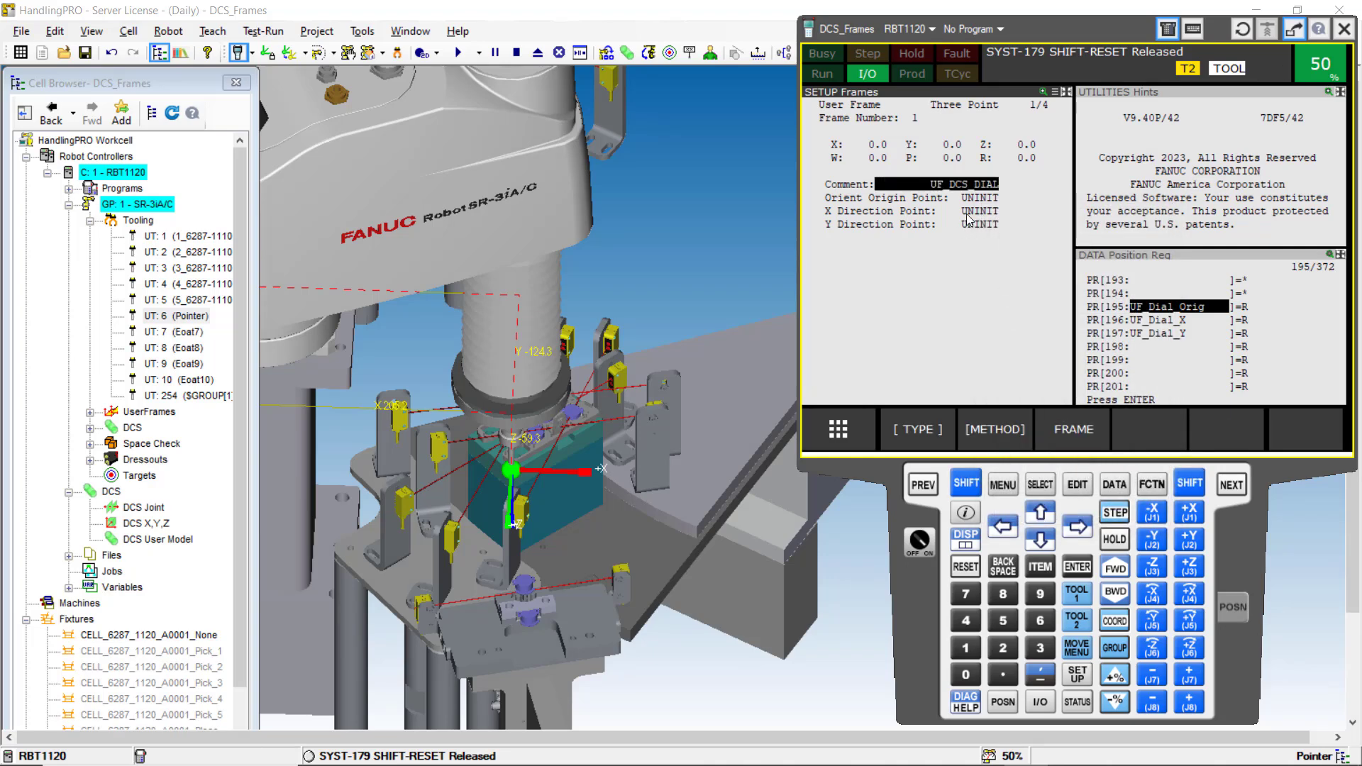
# - Move the robot to PR[195] UF_Dial_Orig and record that position as user frame 1's Orient Origin Point
pyautogui.click(898, 202)
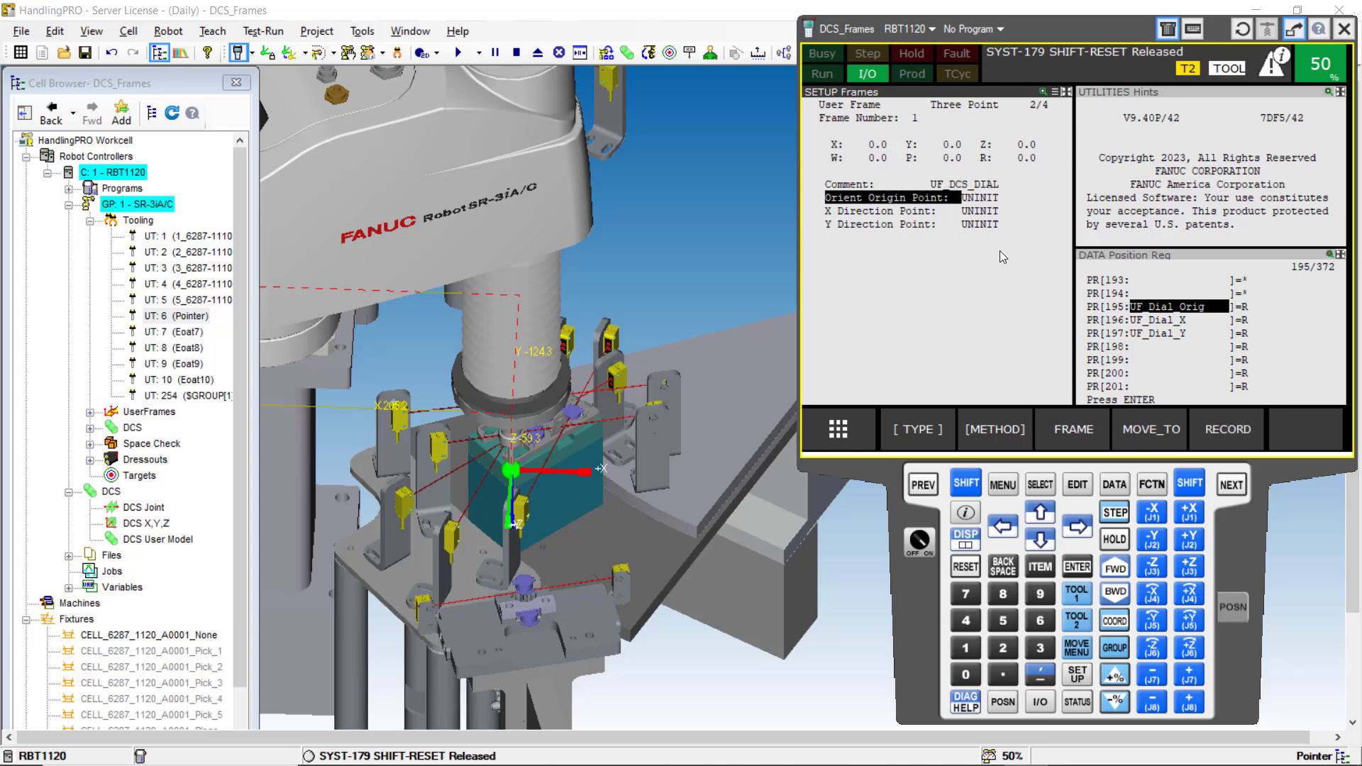
pyautogui.click(1141, 317)
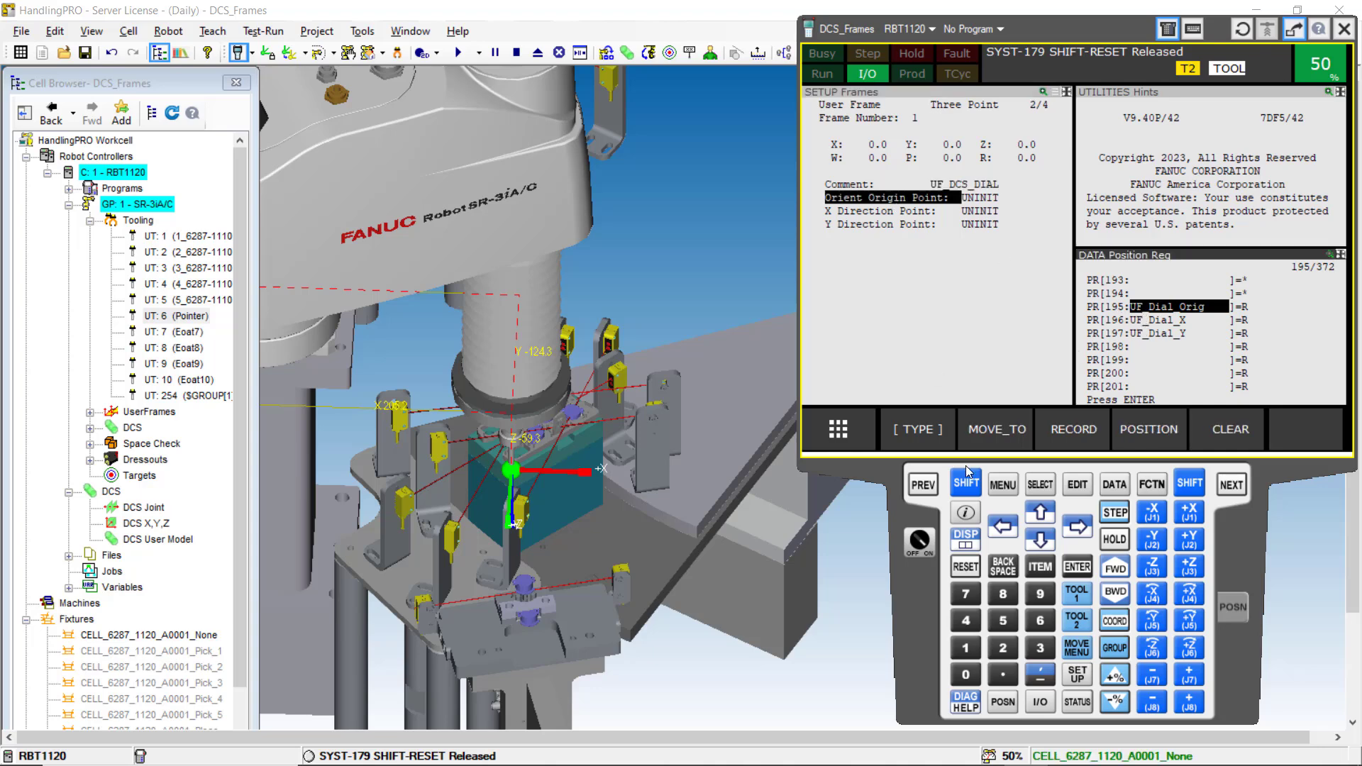
pyautogui.click(1006, 431)
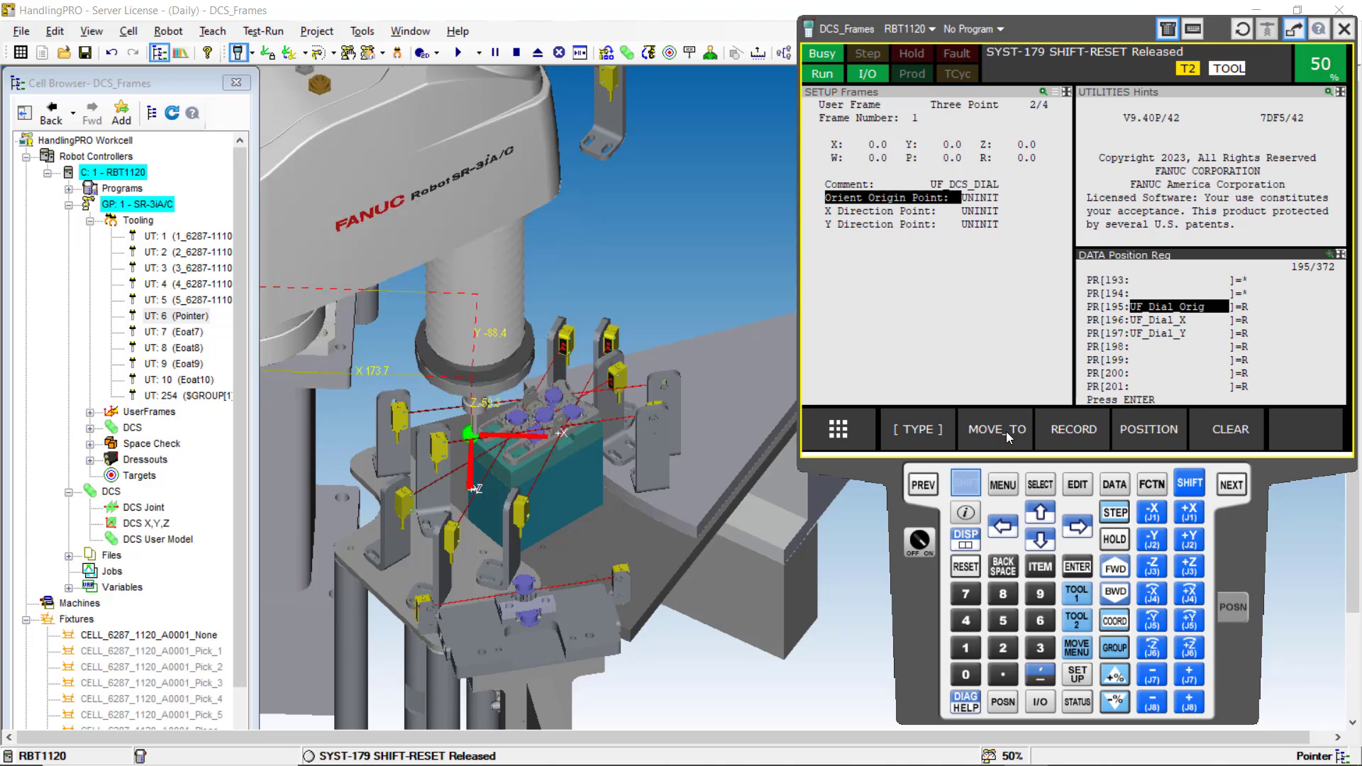
pyautogui.click(901, 202)
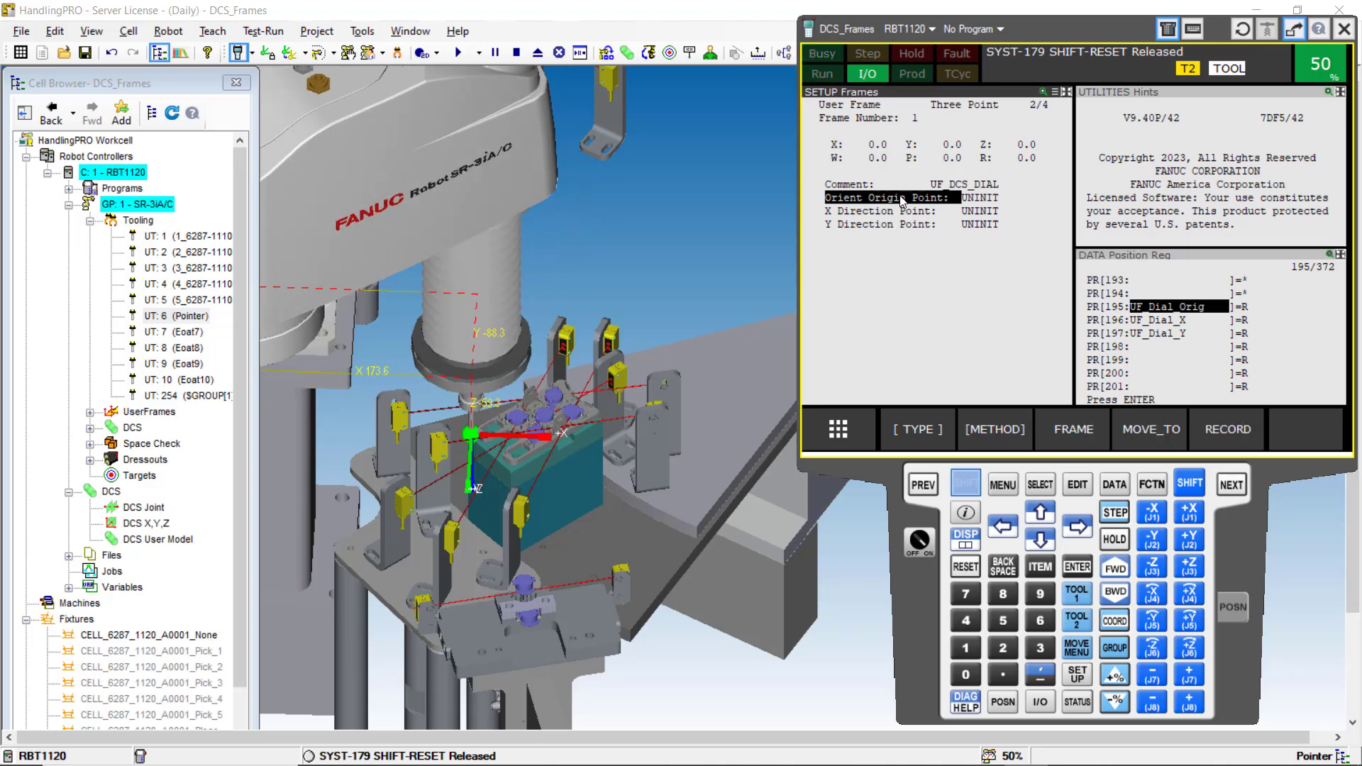
pyautogui.click(1215, 430)
pyautogui.click(977, 483)
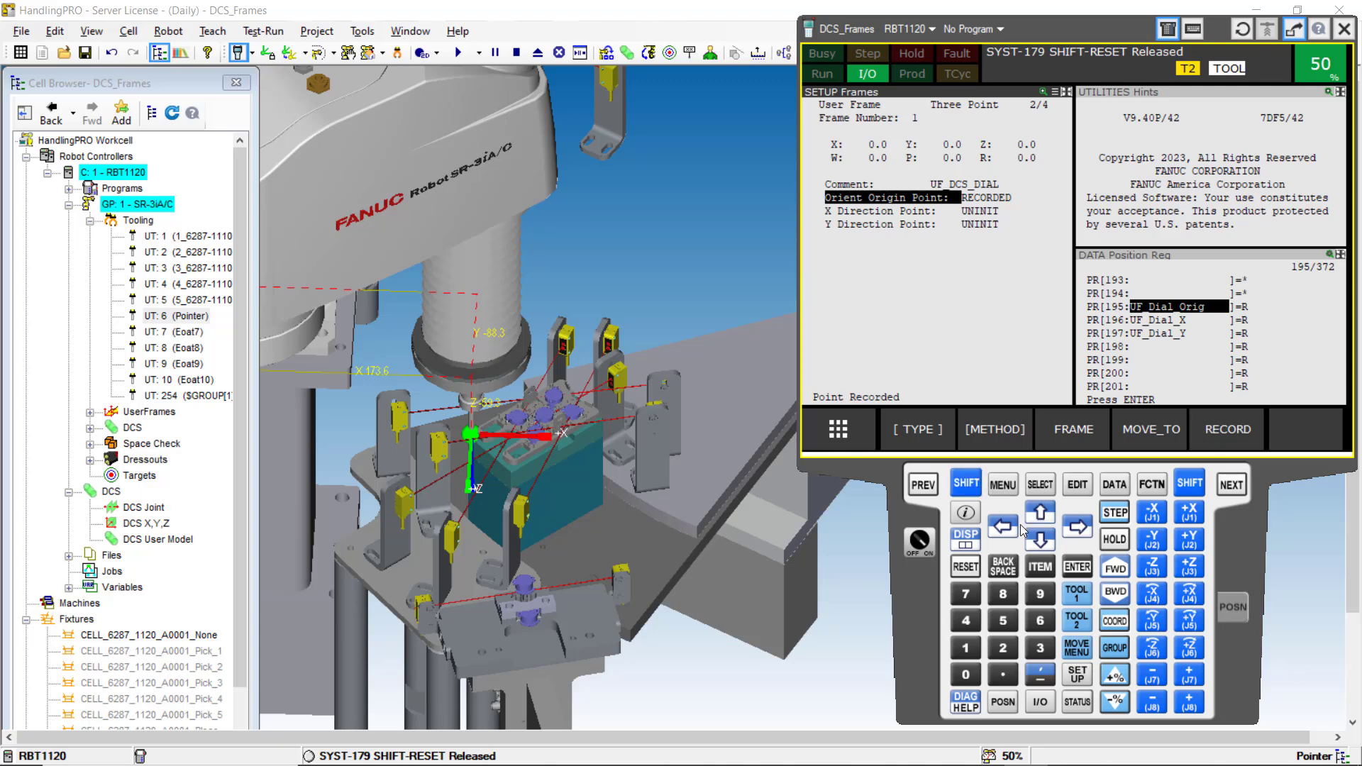
pyautogui.click(1040, 538)
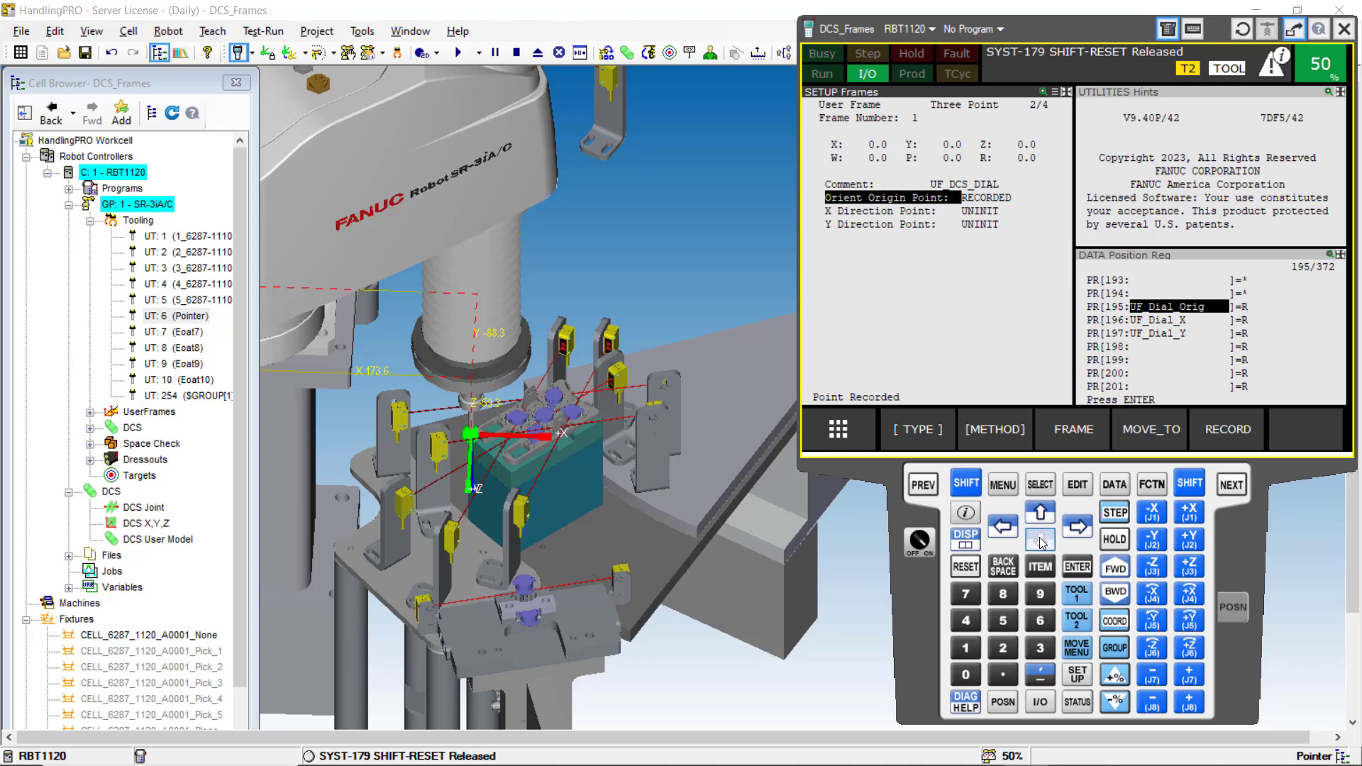
# - Move the robot to PR[196] UF_Dial_X and record that position as user frame 1's X Direction Point
pyautogui.click(964, 484)
pyautogui.click(1140, 322)
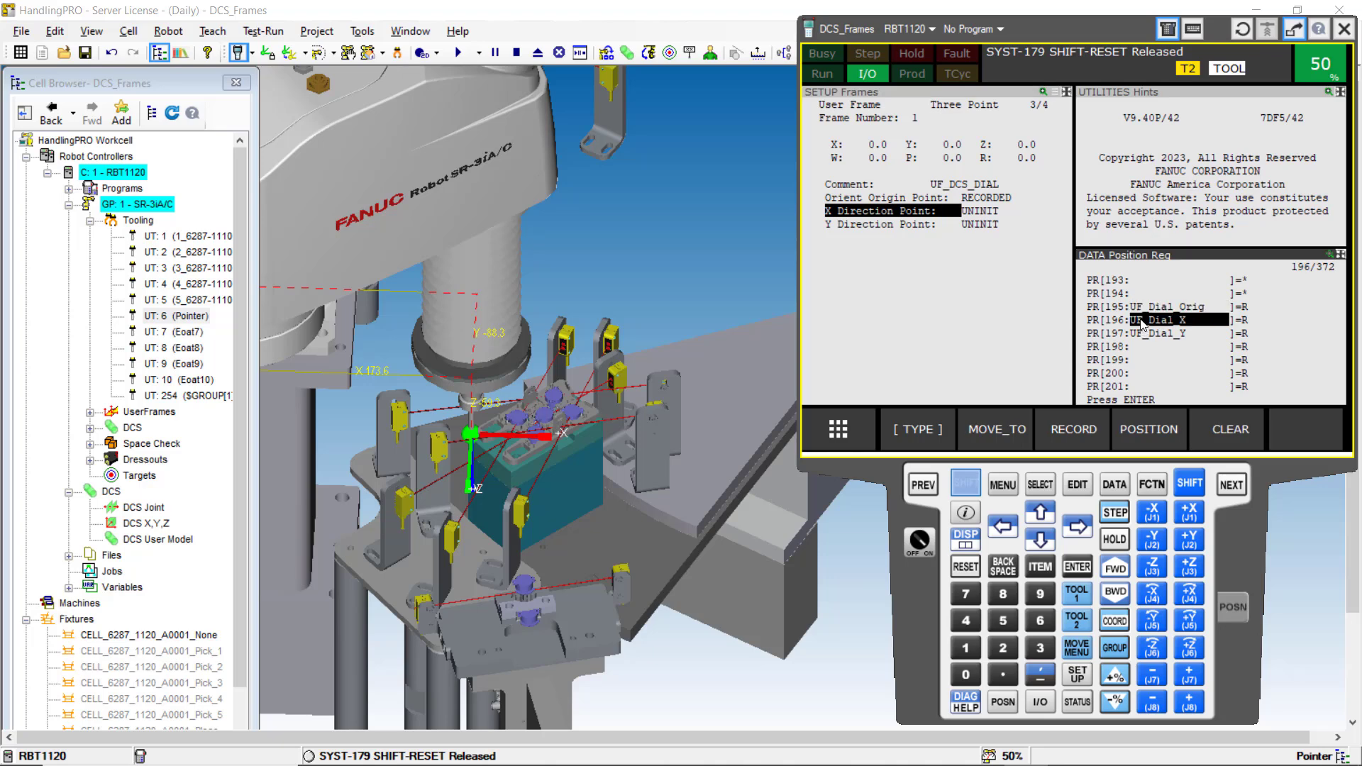
pyautogui.click(994, 432)
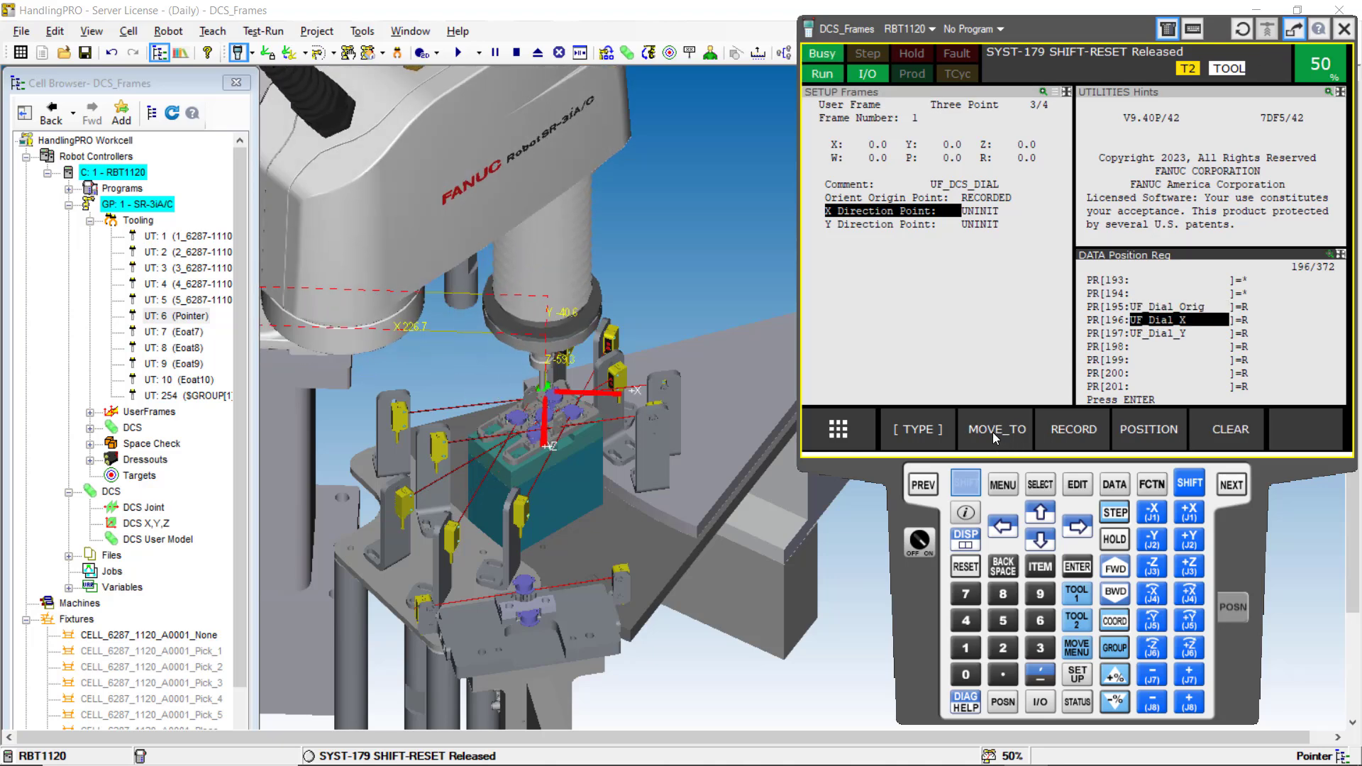
pyautogui.press('Up')
pyautogui.press('Up')
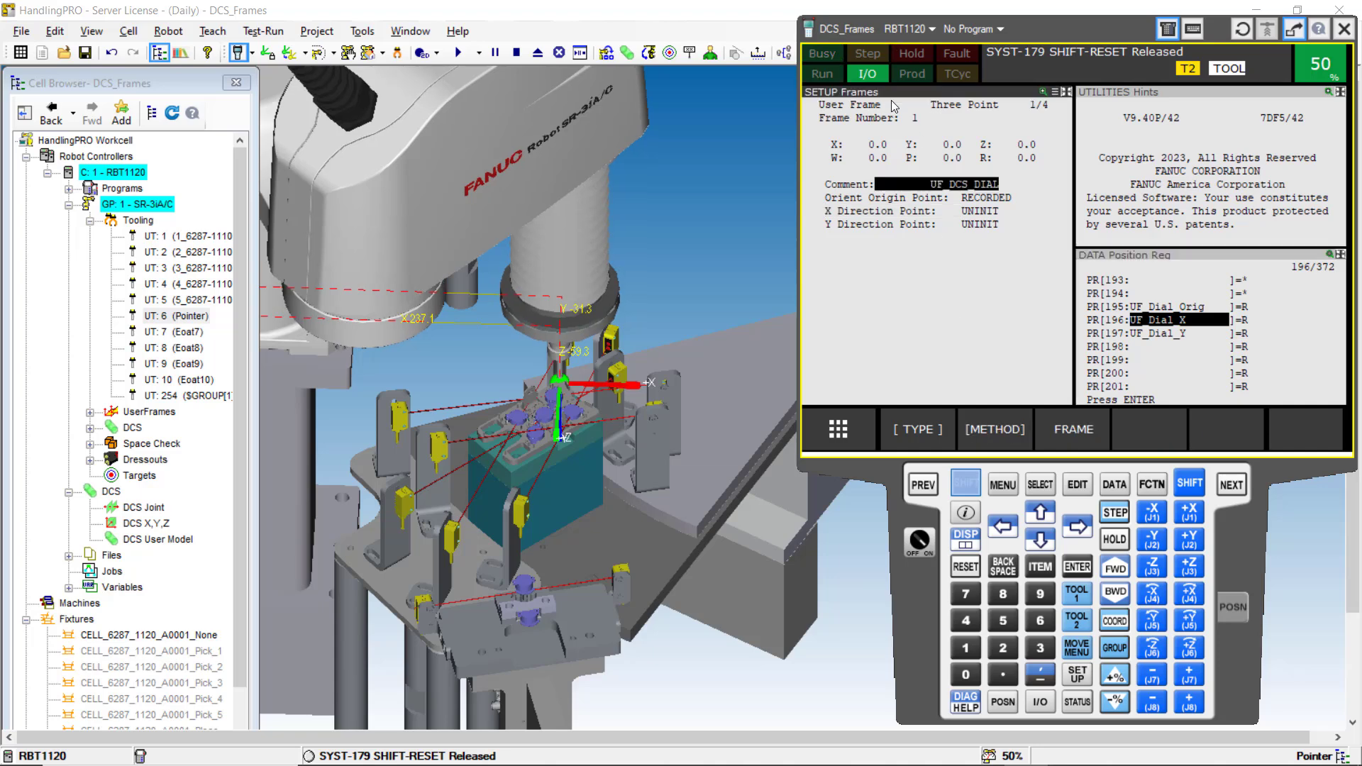
pyautogui.click(967, 212)
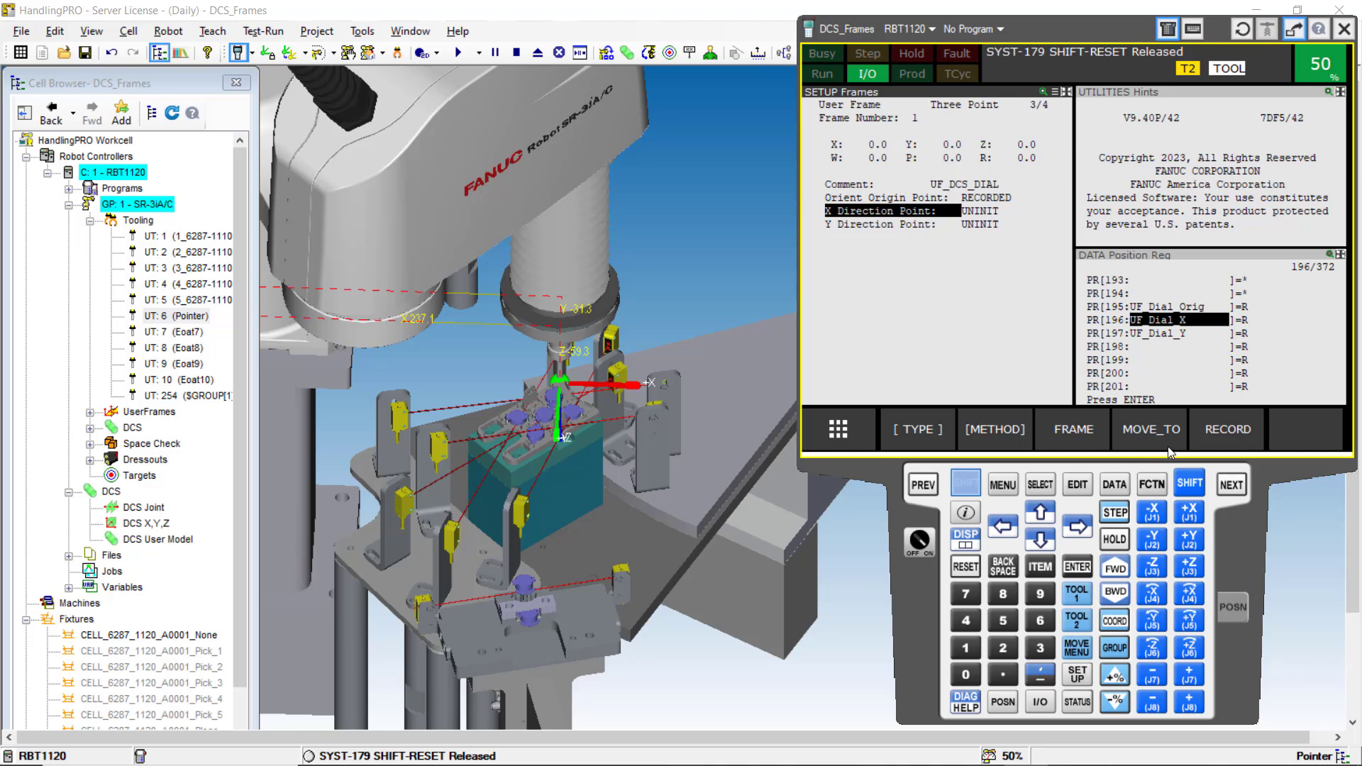
pyautogui.click(1204, 429)
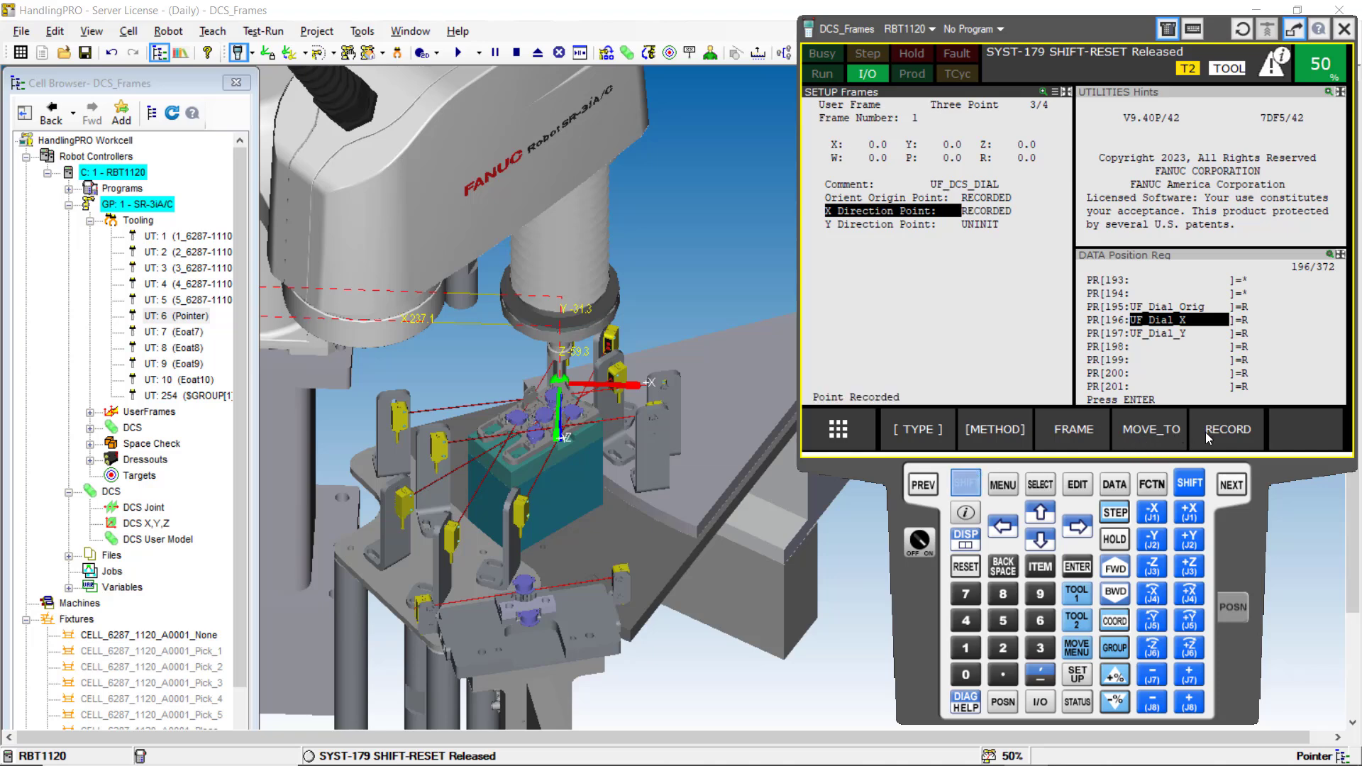
# - Move the robot to PR[197] UF_Dial_Y and record that position as user frame 1's Y Direction Point
pyautogui.click(925, 226)
pyautogui.click(1138, 334)
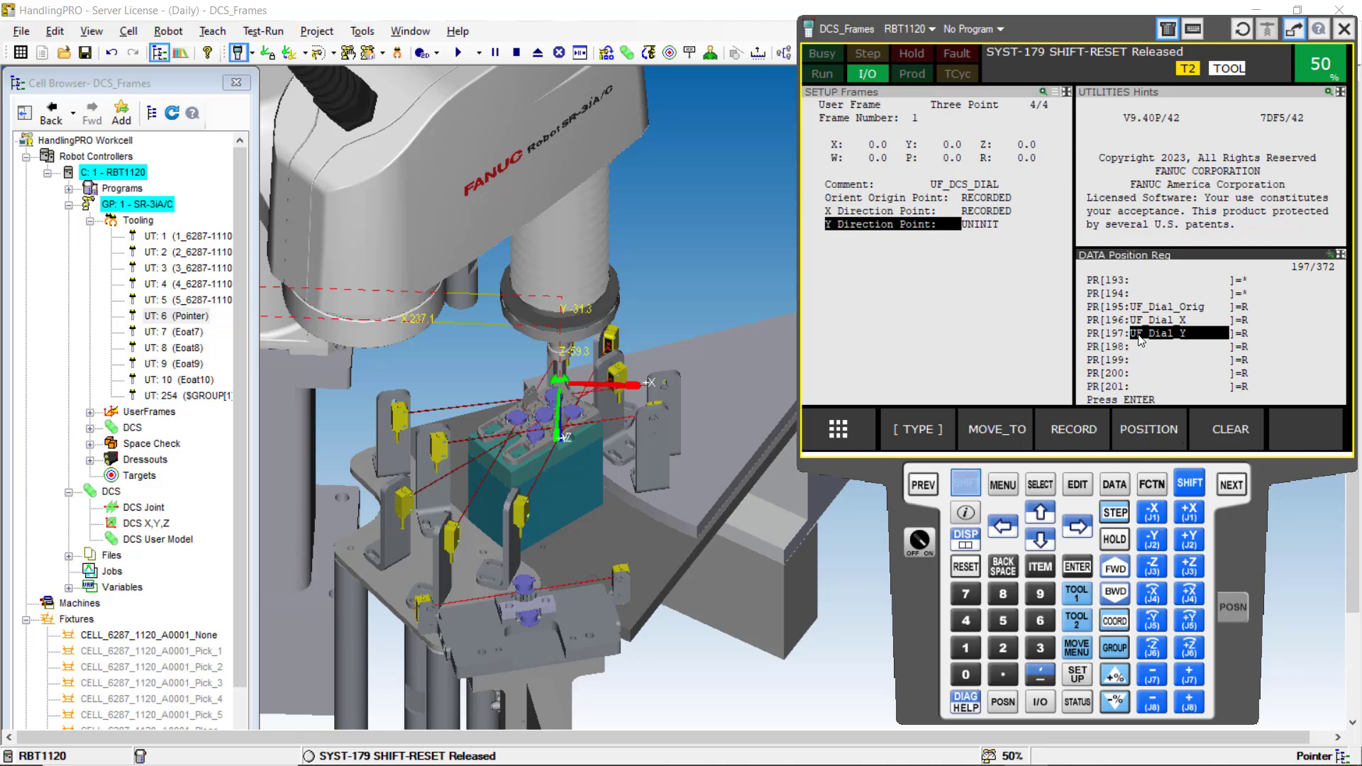
pyautogui.click(990, 436)
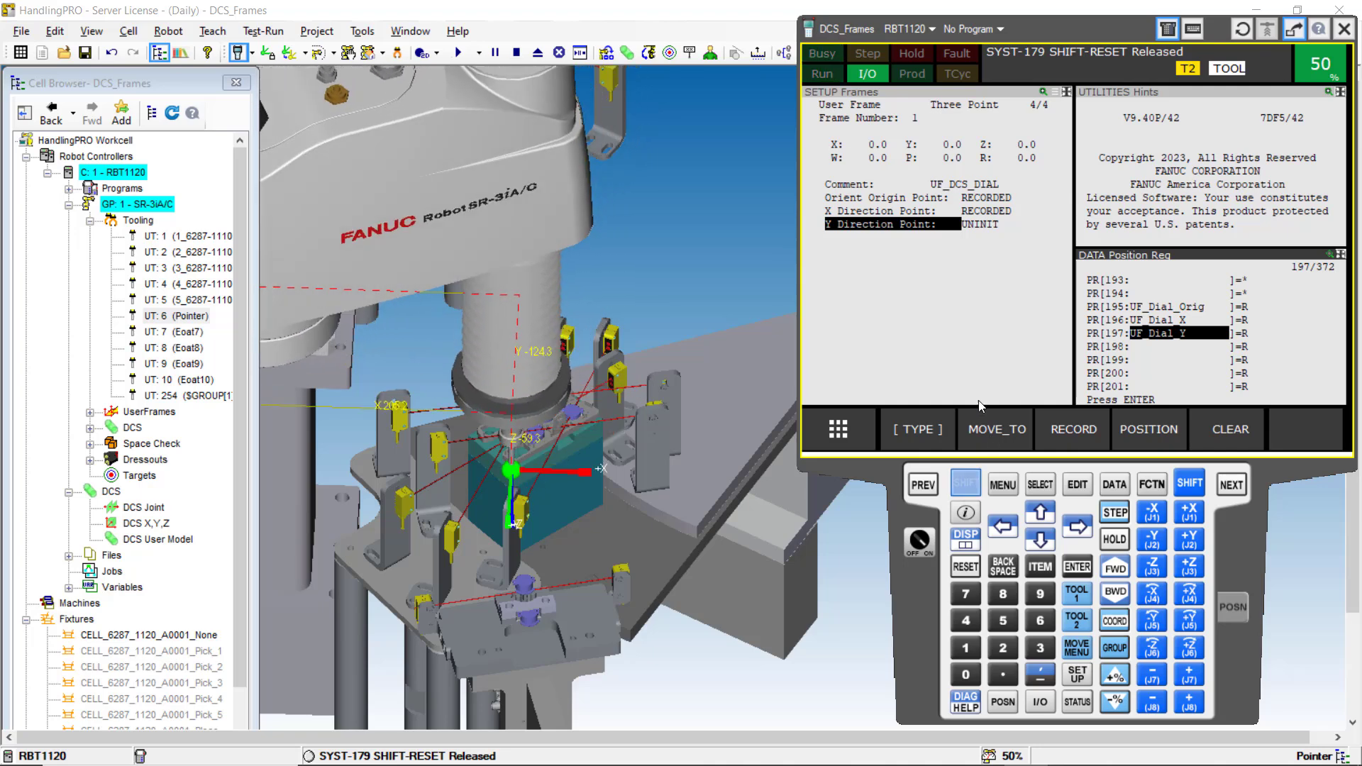
pyautogui.click(916, 226)
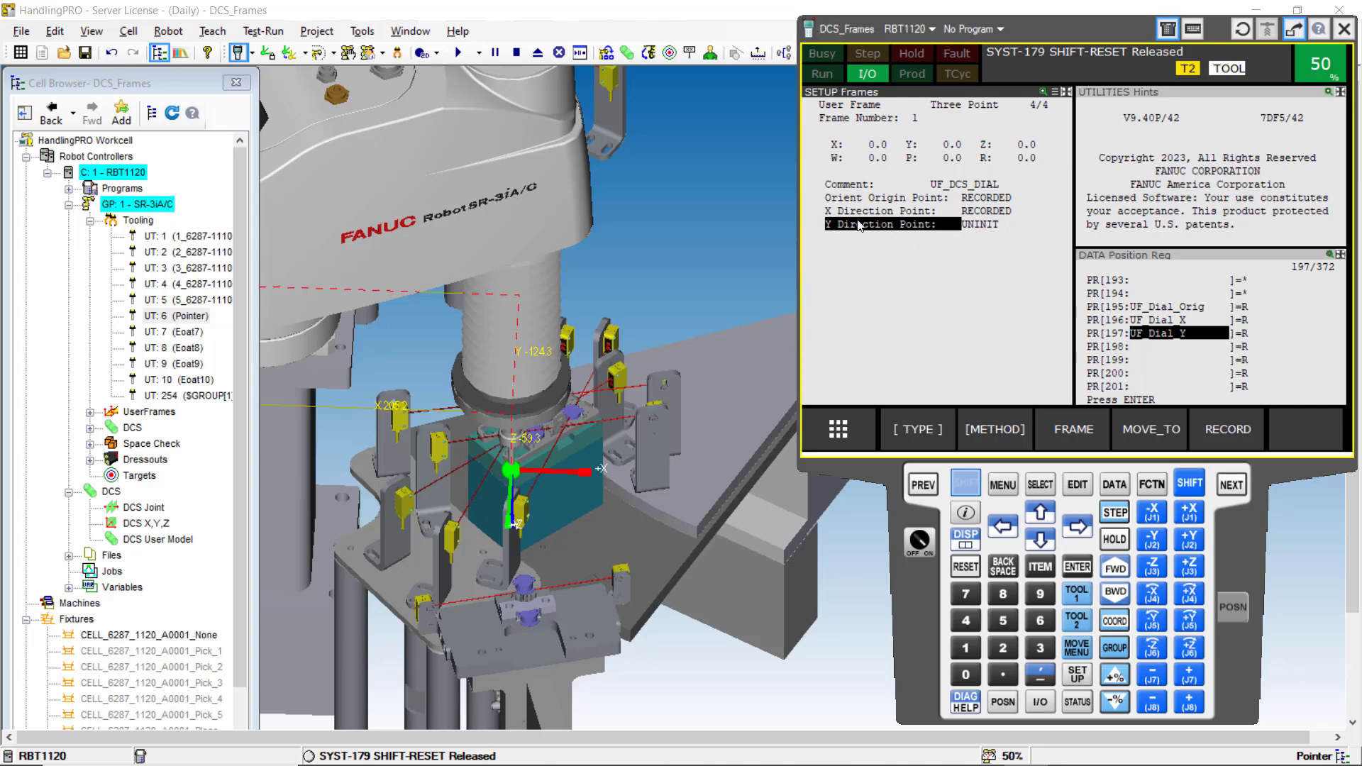
pyautogui.click(1207, 436)
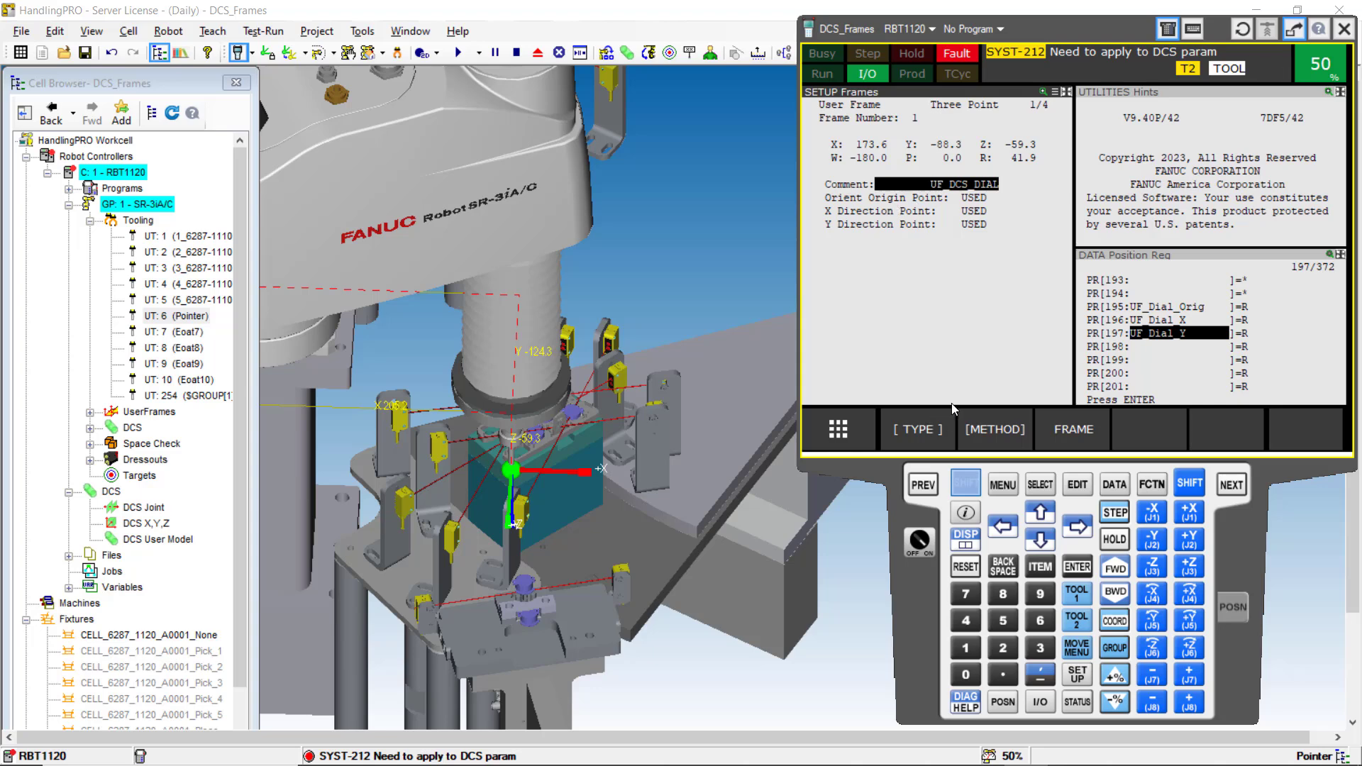
# - Return to the user frame list and open the system's DCS page on the teach pendant
pyautogui.click(962, 482)
pyautogui.press('Up')
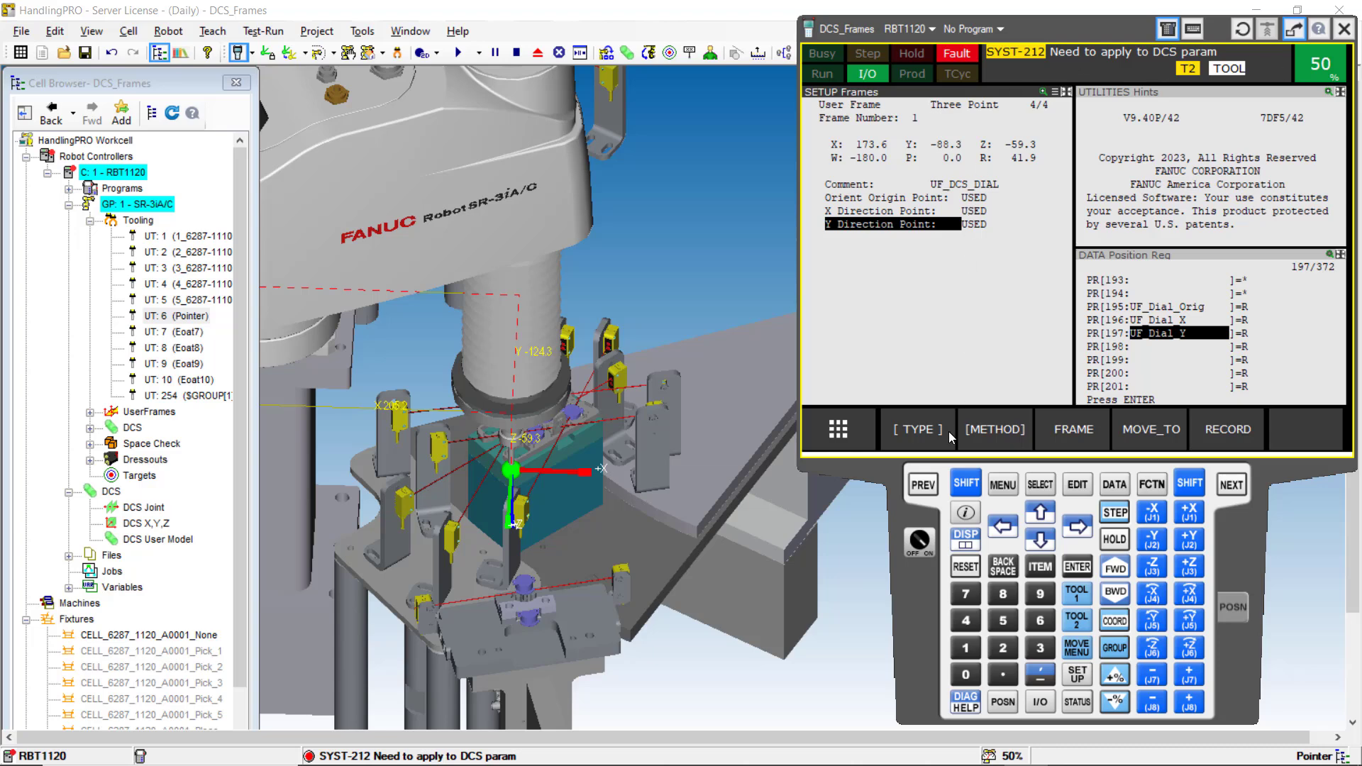
pyautogui.click(930, 492)
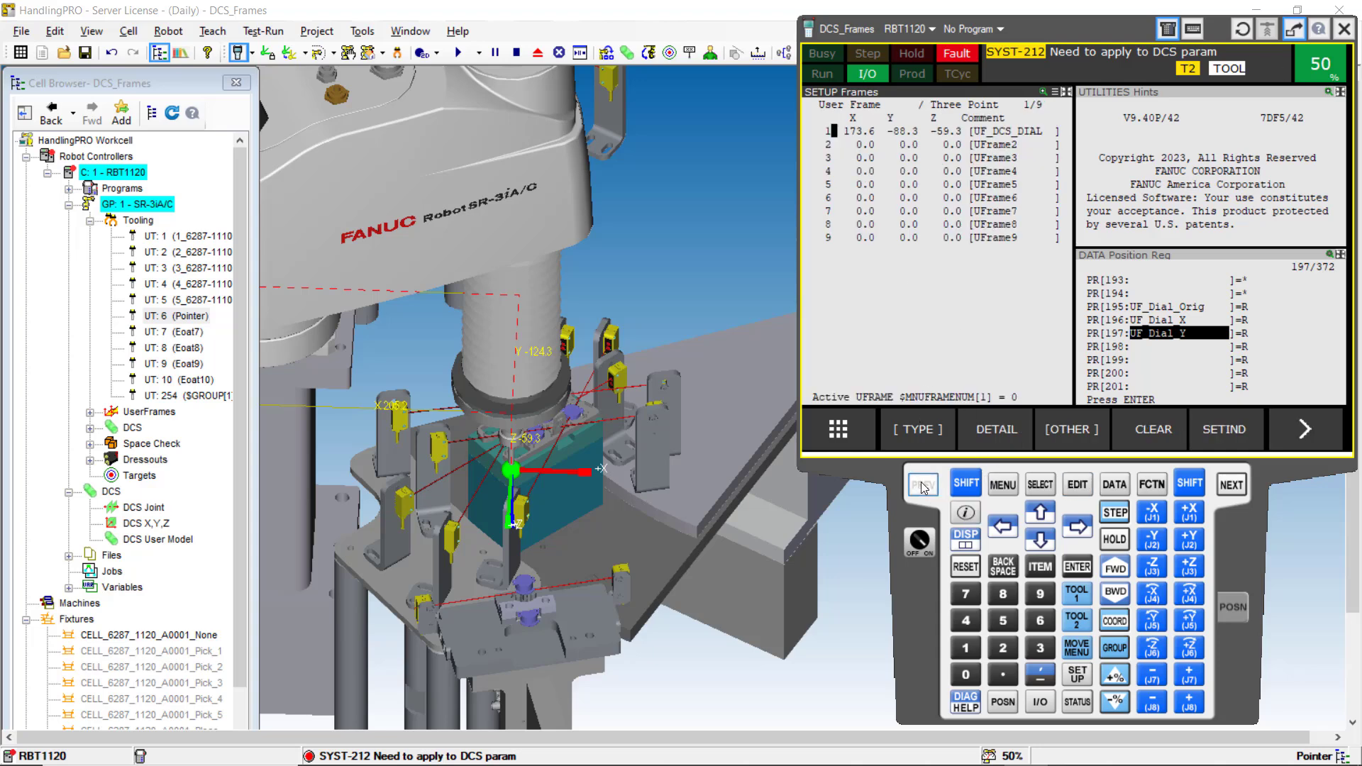
pyautogui.click(1011, 486)
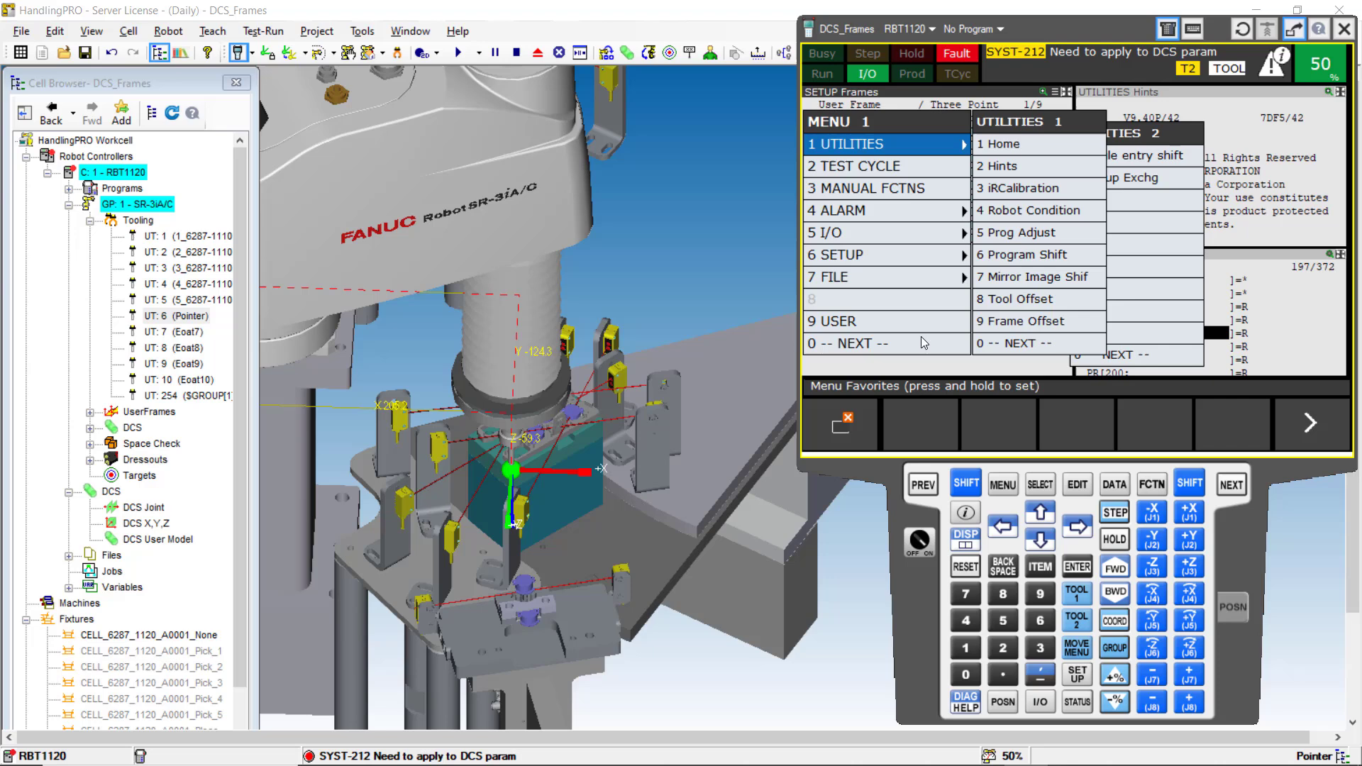
pyautogui.click(874, 279)
pyautogui.click(875, 261)
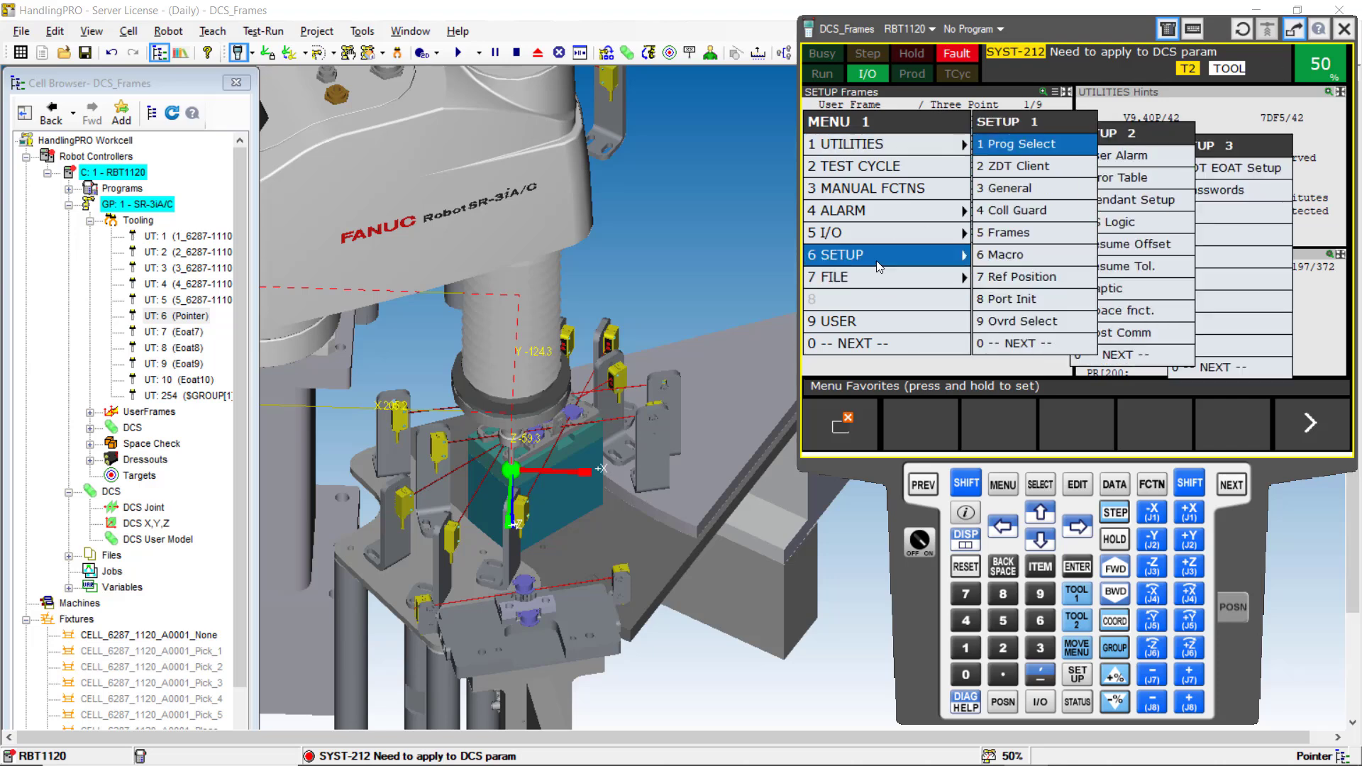
pyautogui.click(896, 342)
pyautogui.click(898, 252)
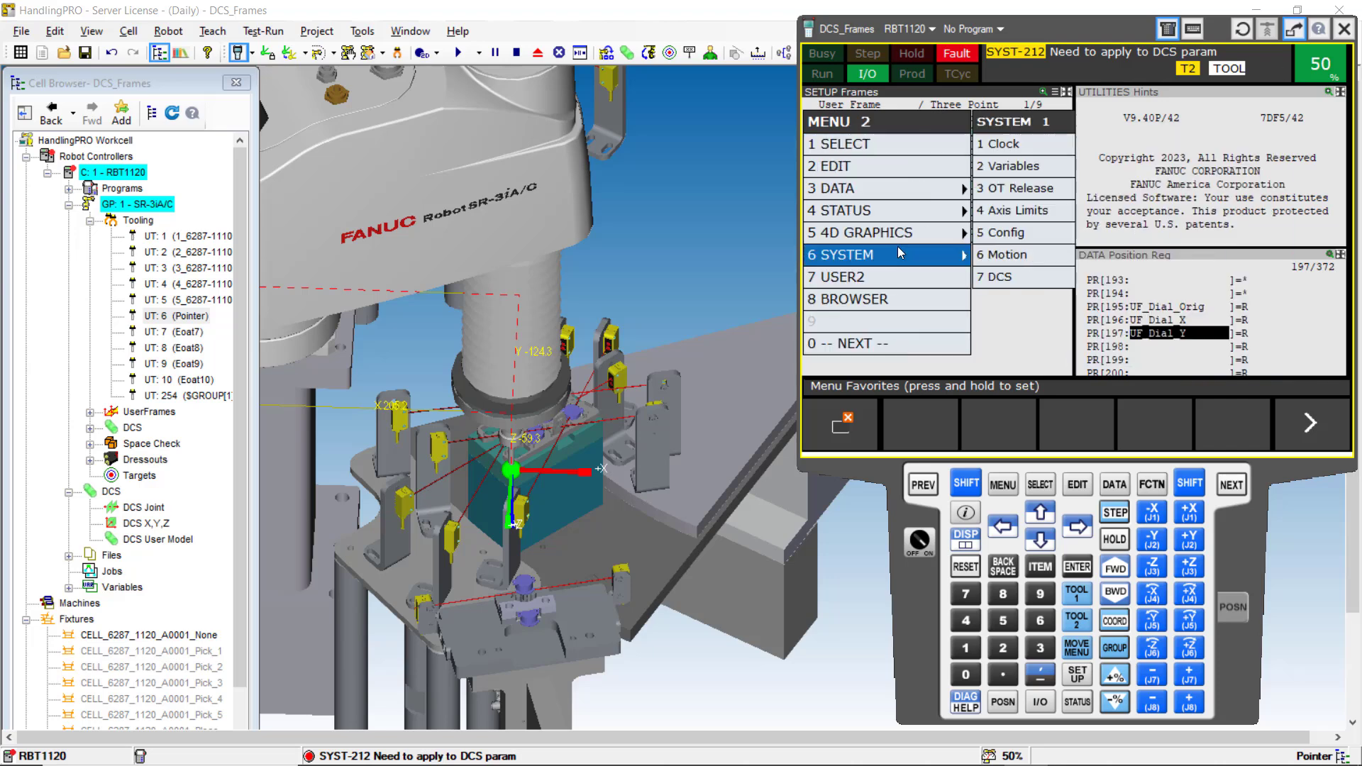
pyautogui.click(1001, 277)
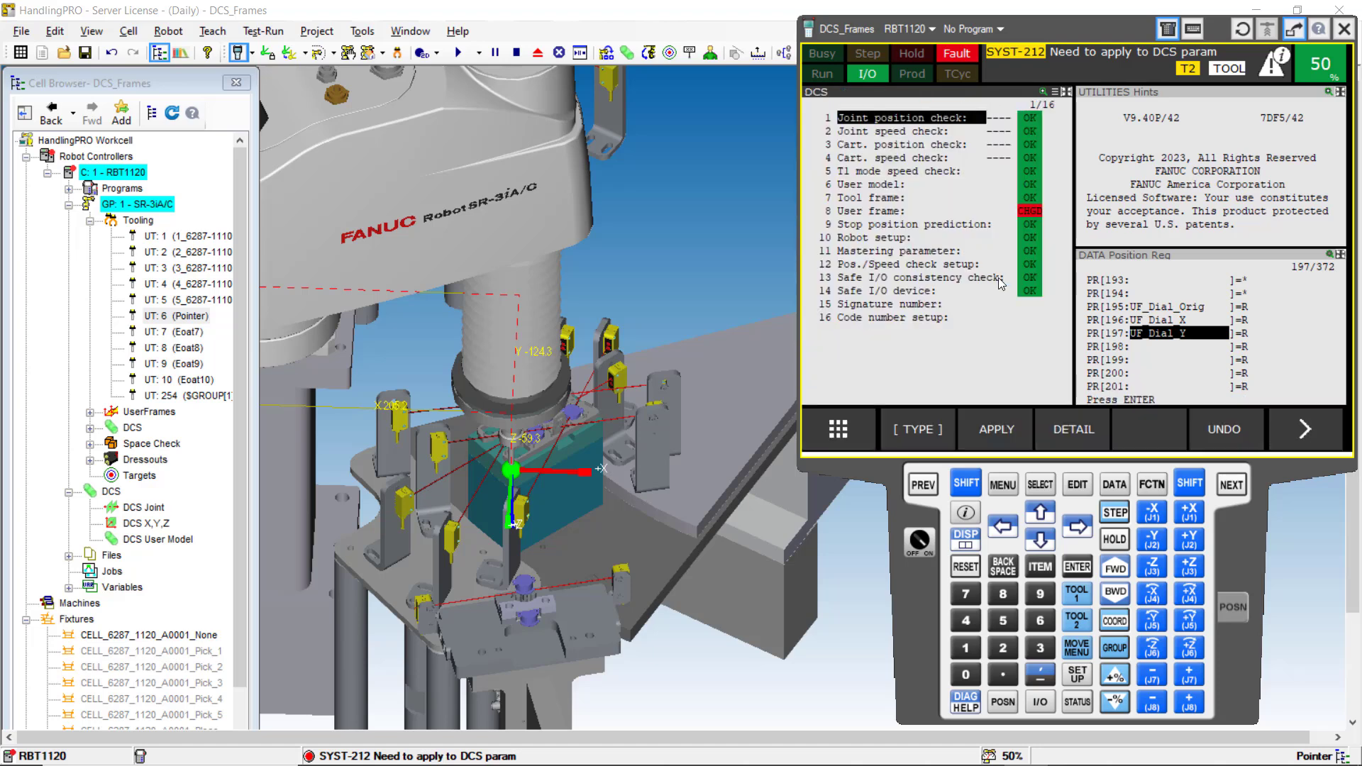
# - Apply the changed DCS user frame parameters with the master code number, display all parameters for verification and accept them
pyautogui.click(1000, 429)
pyautogui.click(964, 647)
pyautogui.click(964, 647)
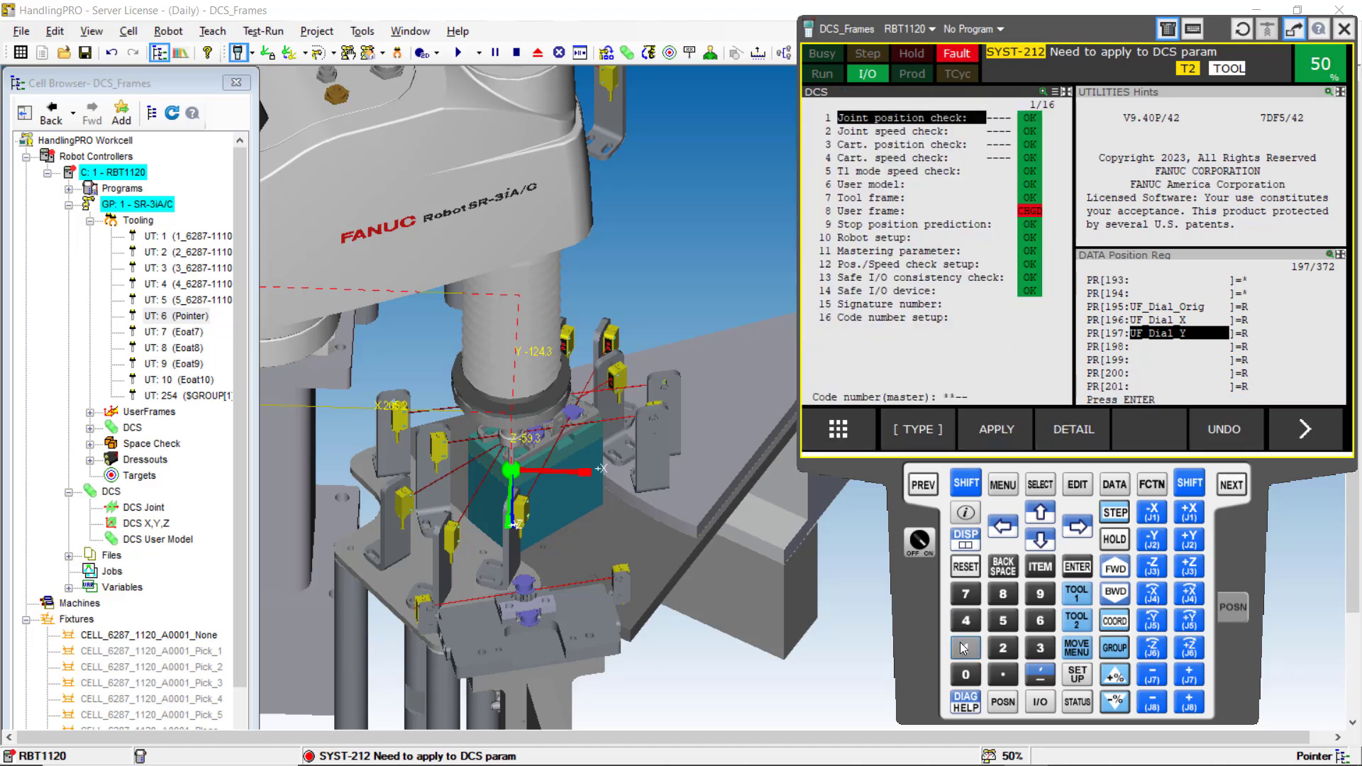
pyautogui.click(962, 648)
pyautogui.click(962, 649)
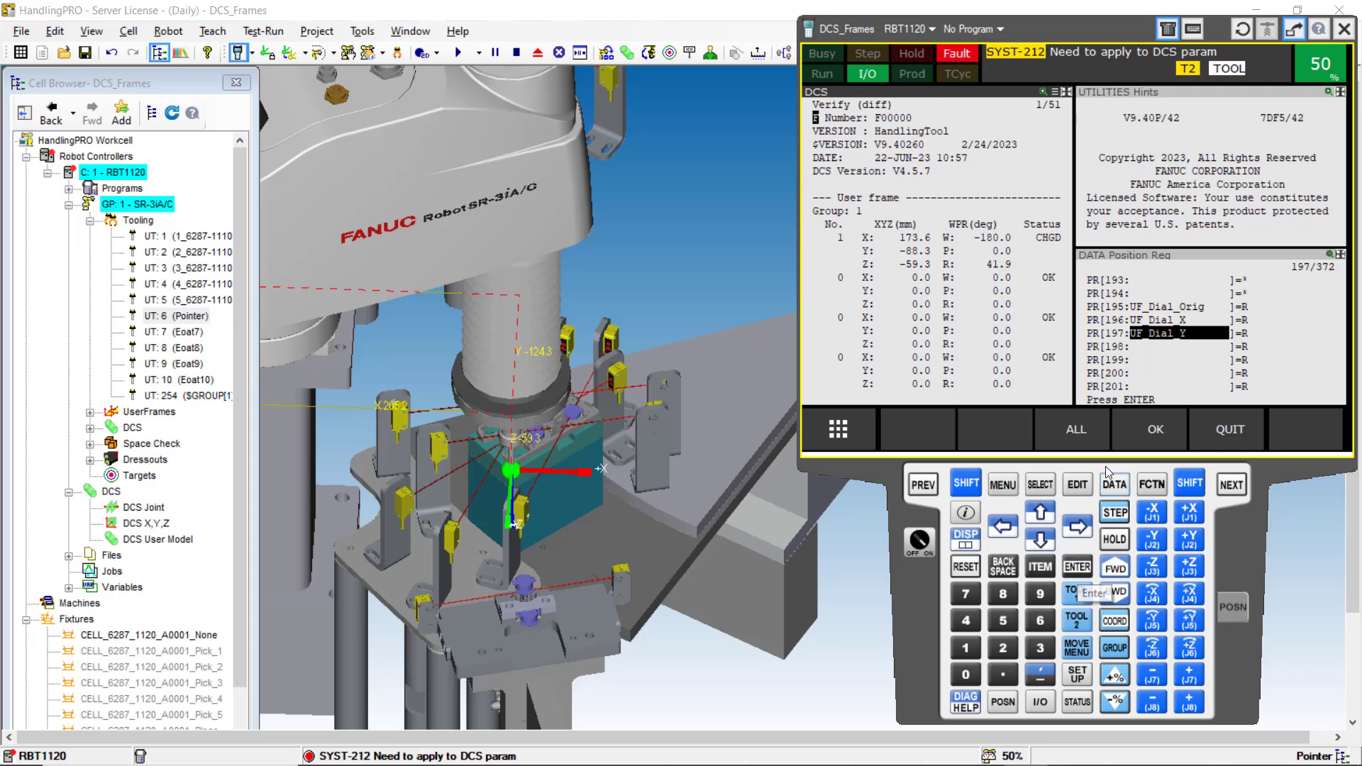
pyautogui.click(1082, 431)
pyautogui.click(1150, 434)
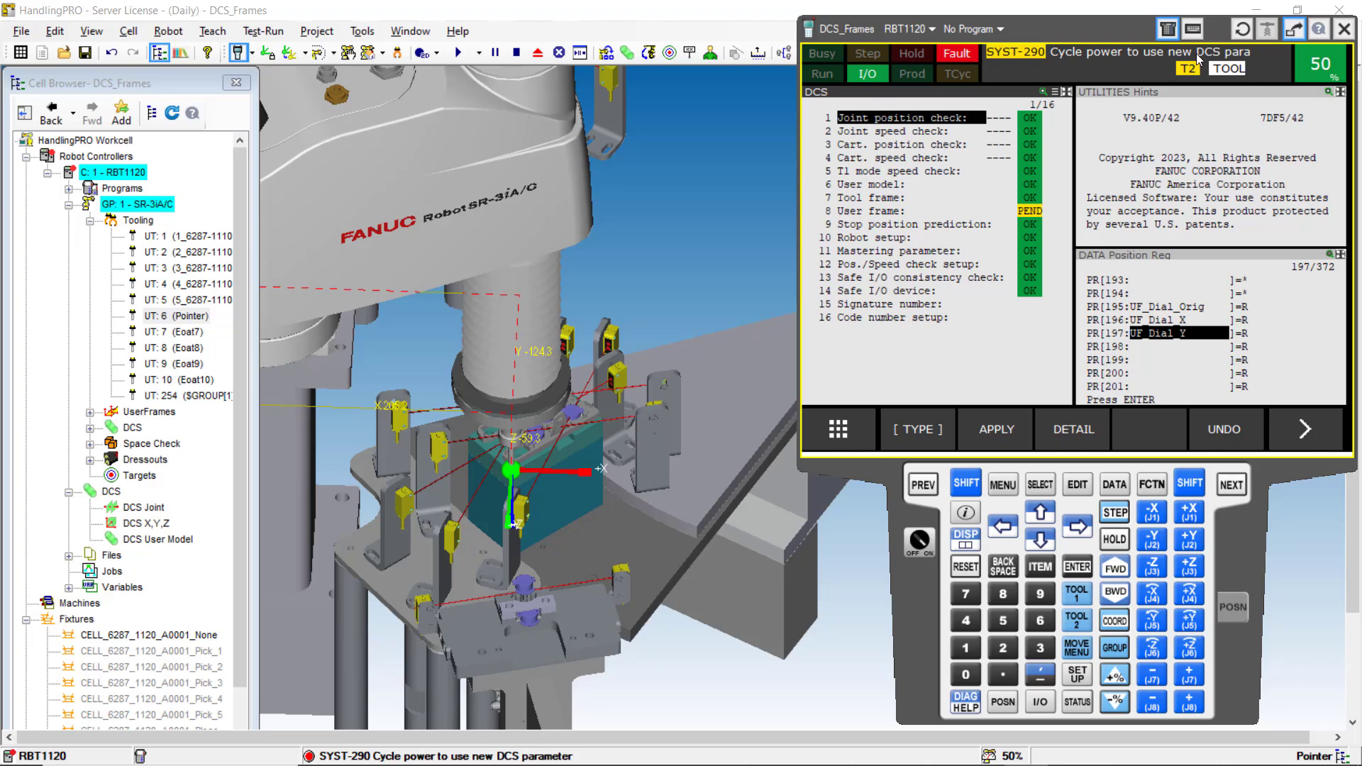
# - Restart the controller by cycling power and try to reset the IMSTP input fault
pyautogui.click(1241, 33)
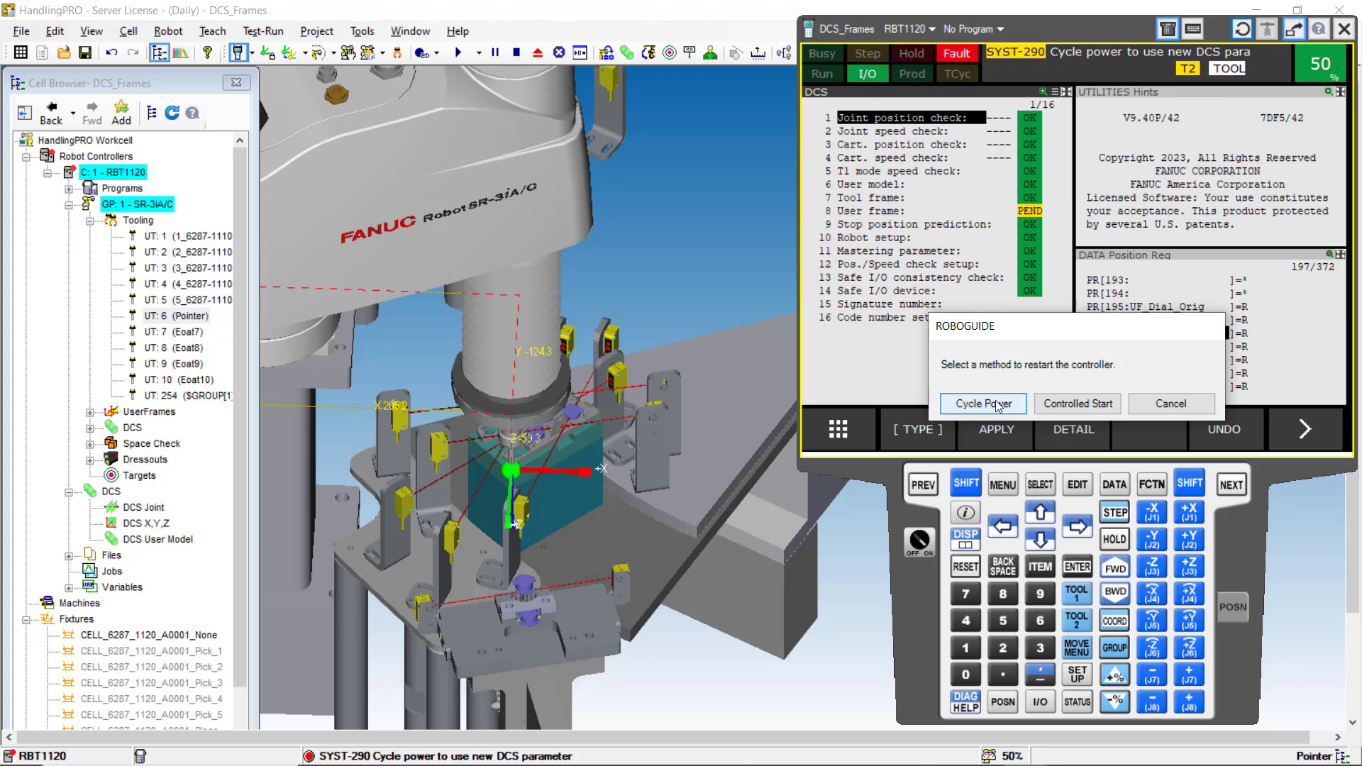
pyautogui.click(992, 402)
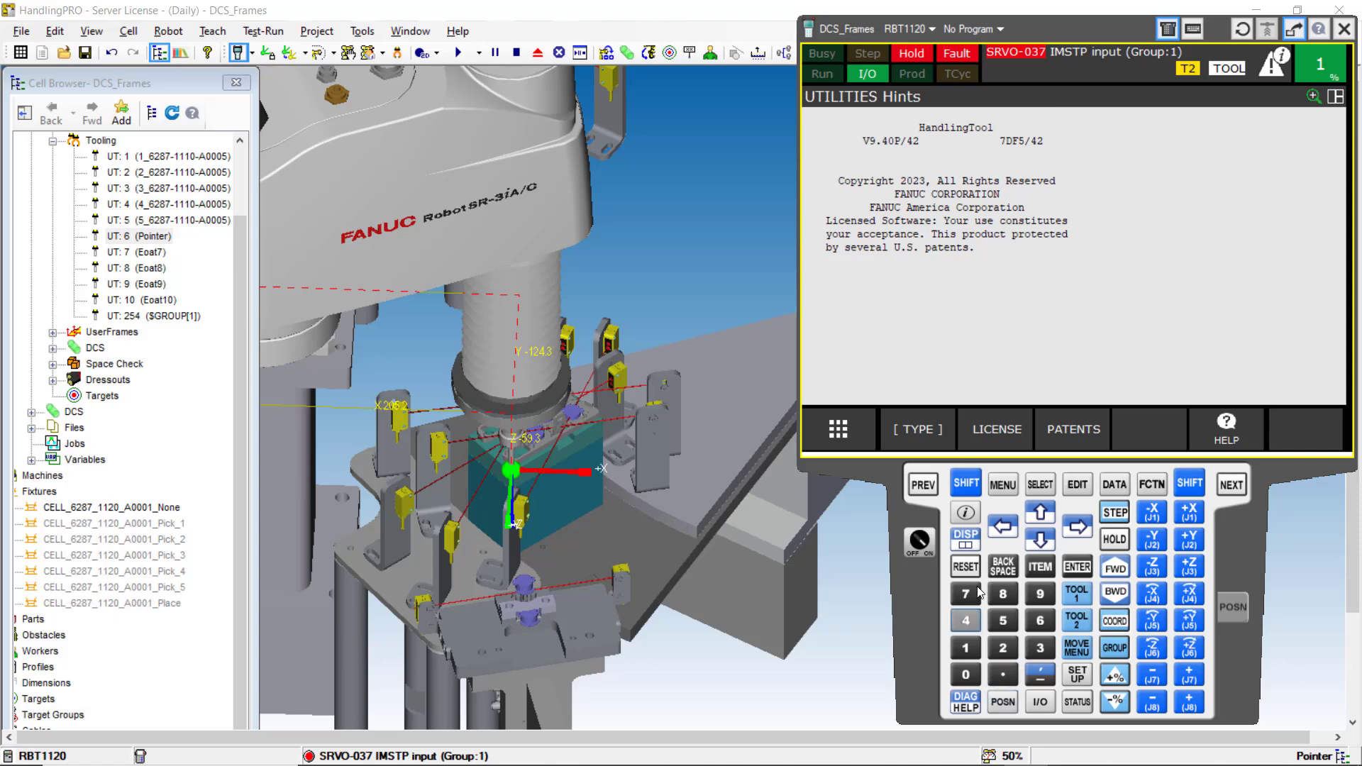
pyautogui.click(970, 566)
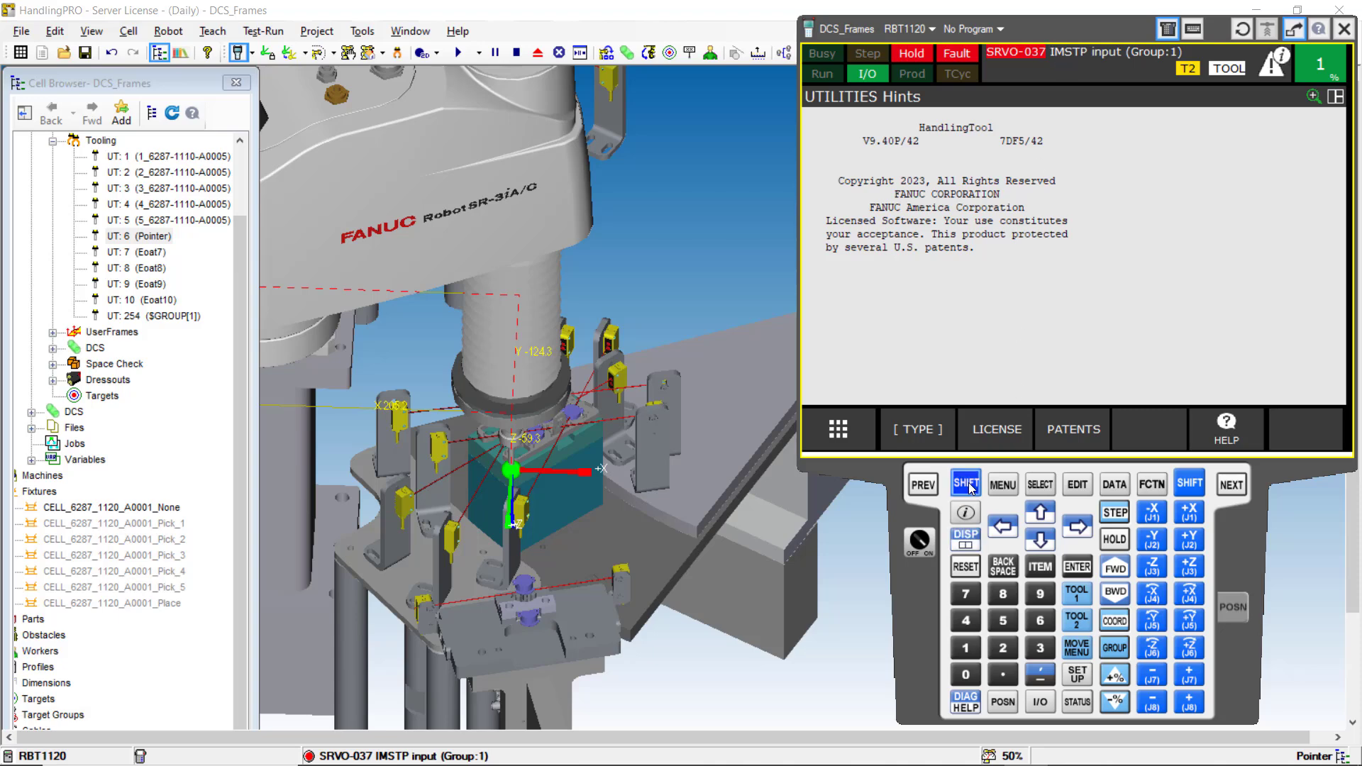
pyautogui.click(966, 483)
pyautogui.click(967, 567)
# - Turn on DI_IMSTP, DI_Hold, DI_SFSPD and DI_MotionPermit in the I/O Panel Utility, and reset the robot's faults
pyautogui.click(360, 33)
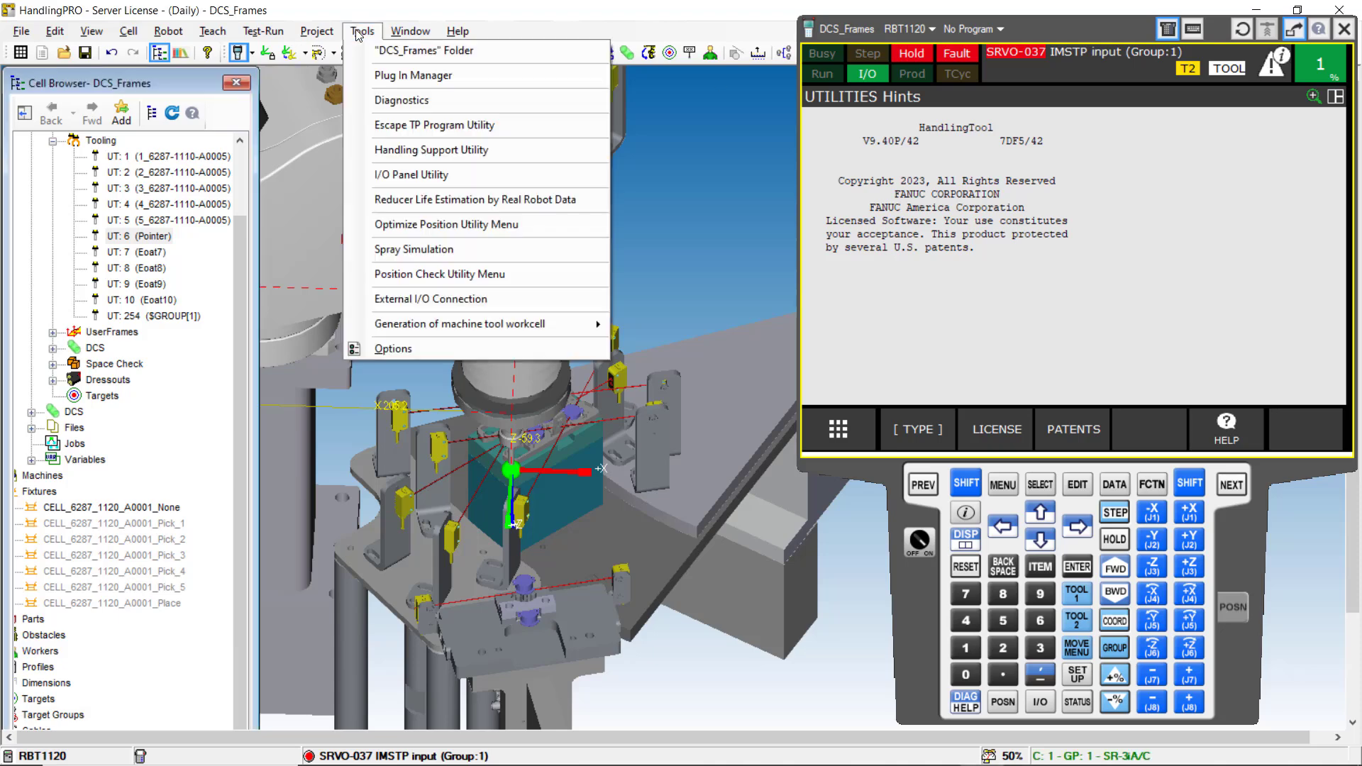
pyautogui.click(420, 175)
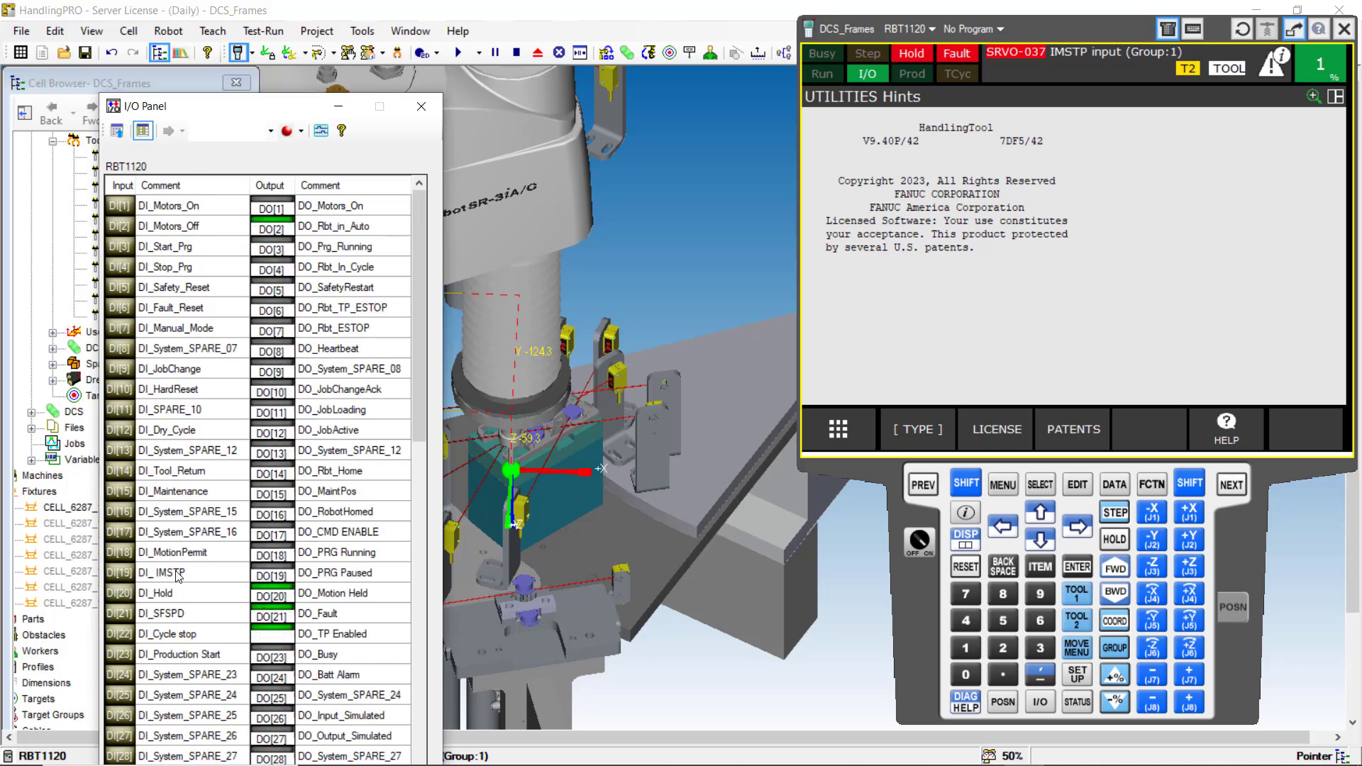
pyautogui.click(118, 573)
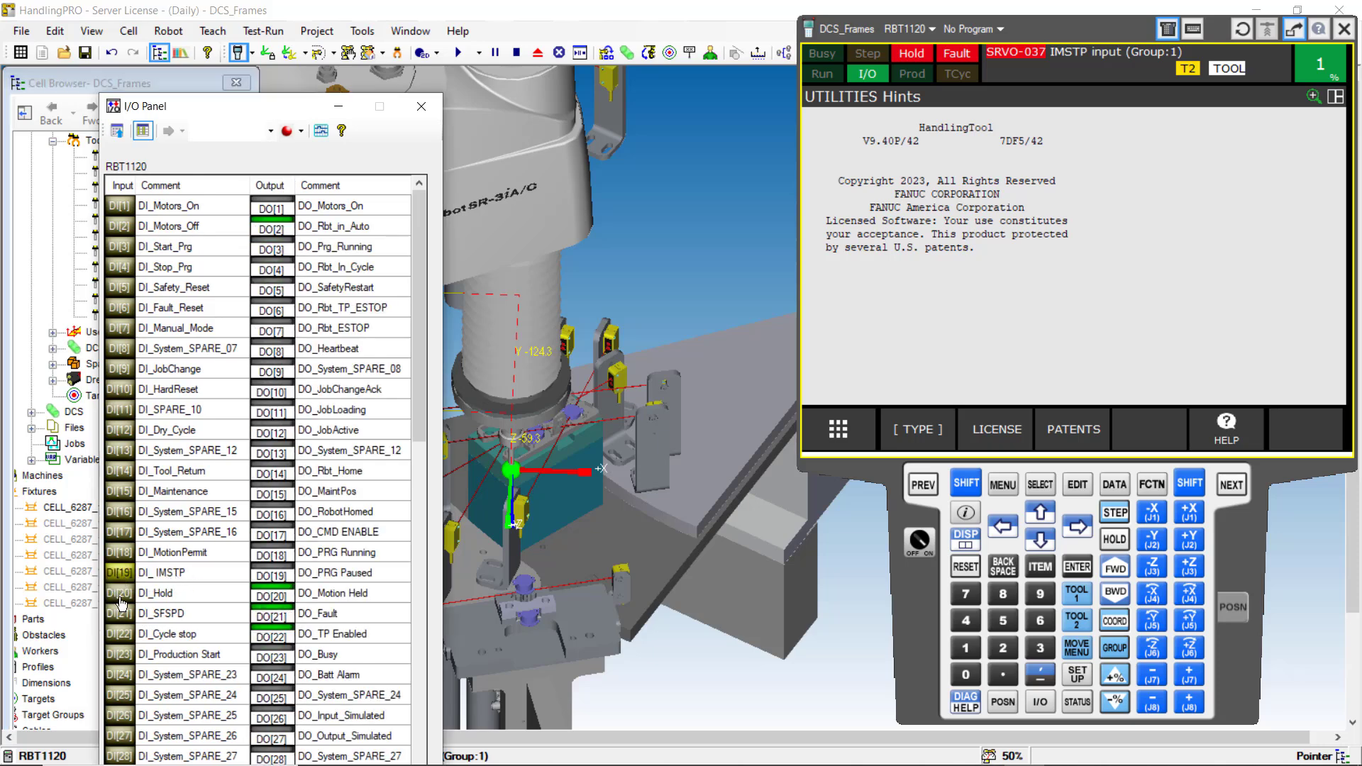
pyautogui.click(120, 594)
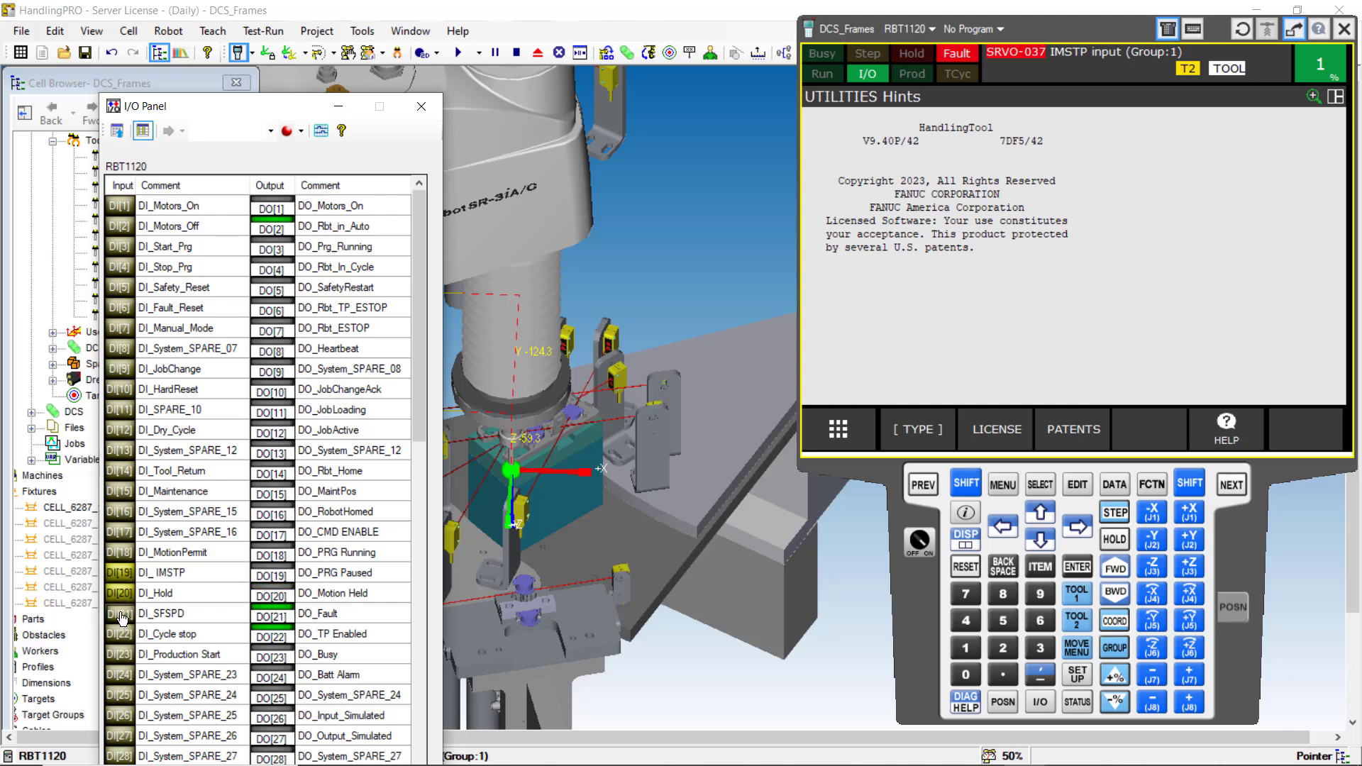
pyautogui.click(120, 614)
pyautogui.click(121, 554)
pyautogui.click(964, 567)
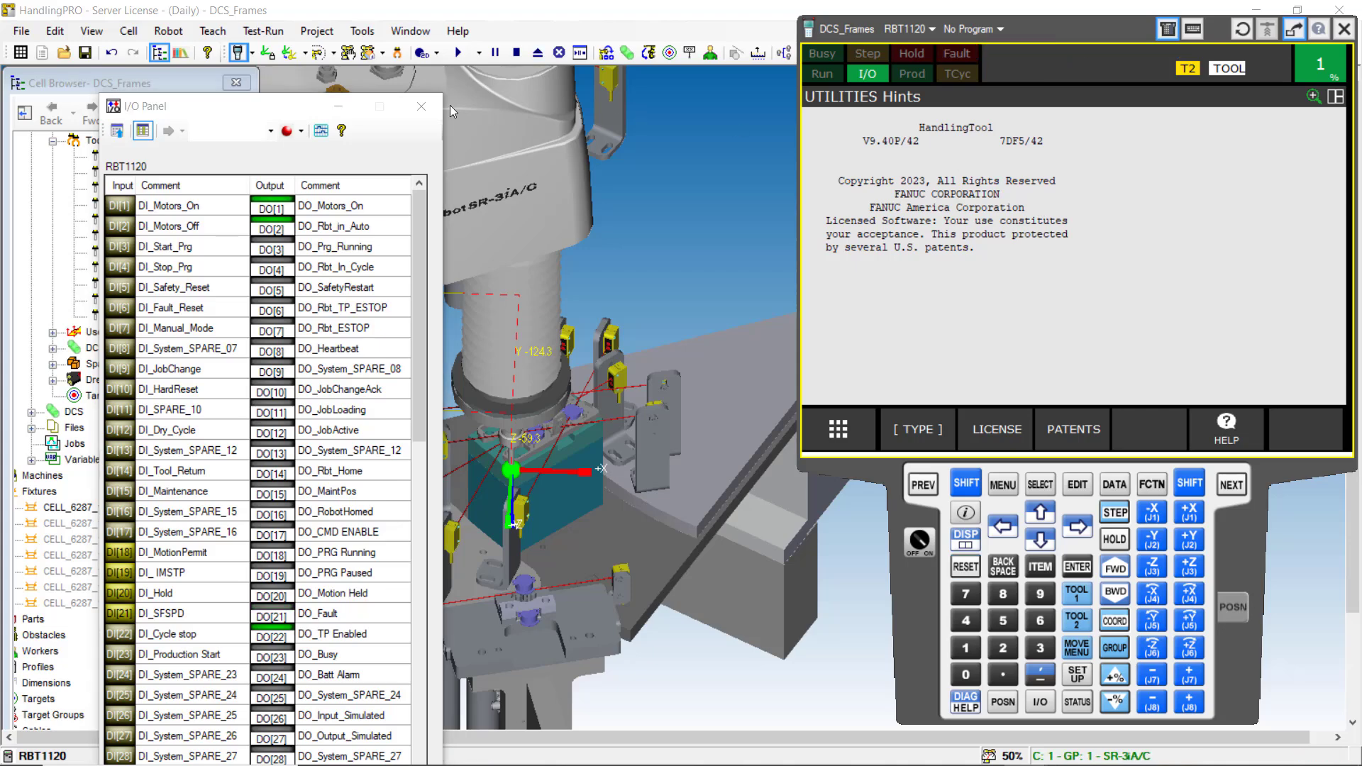
pyautogui.click(421, 107)
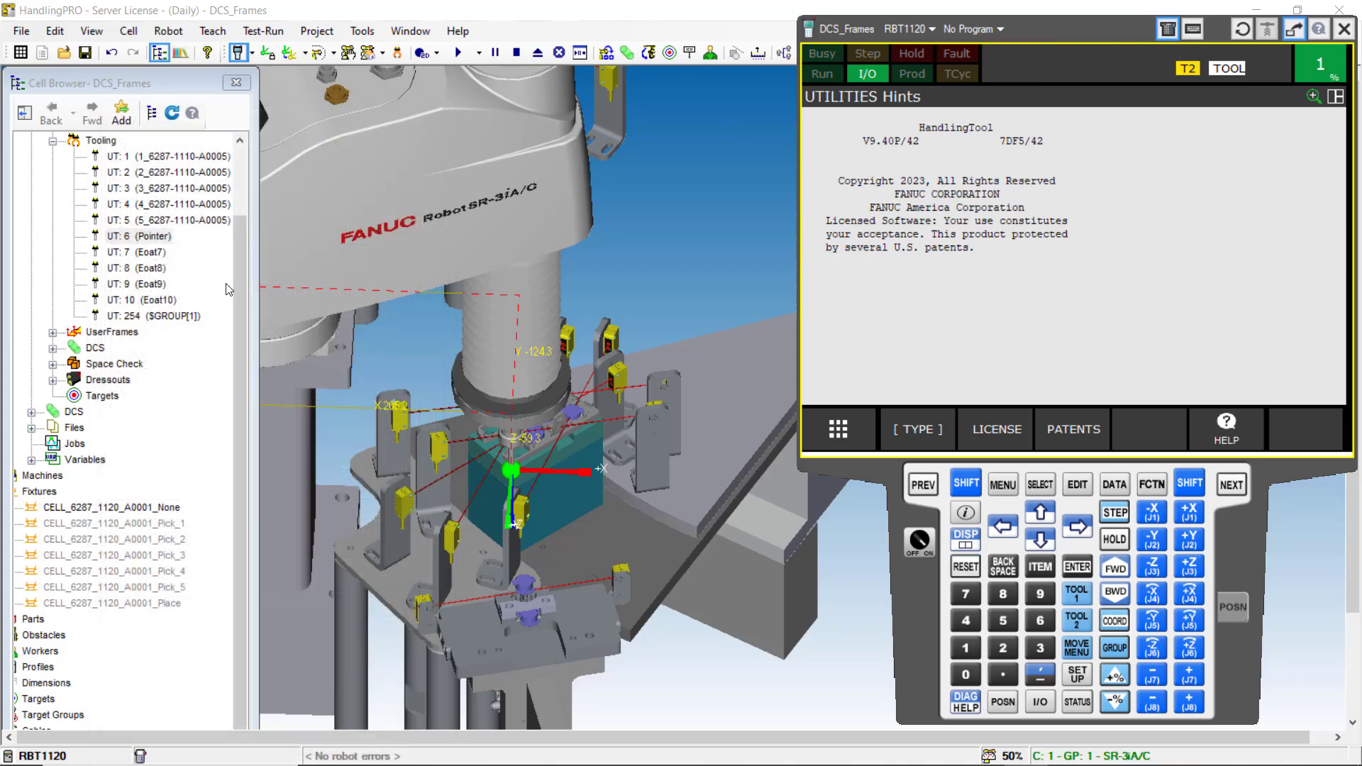
# - Move the robot to joint position J1 0, J2 0, J3 -11 mm and J4 0 degrees using the current position controls
pyautogui.moveTo(240, 302); pyautogui.dragTo(297, 228)
pyautogui.scroll(-4, 518, 414)
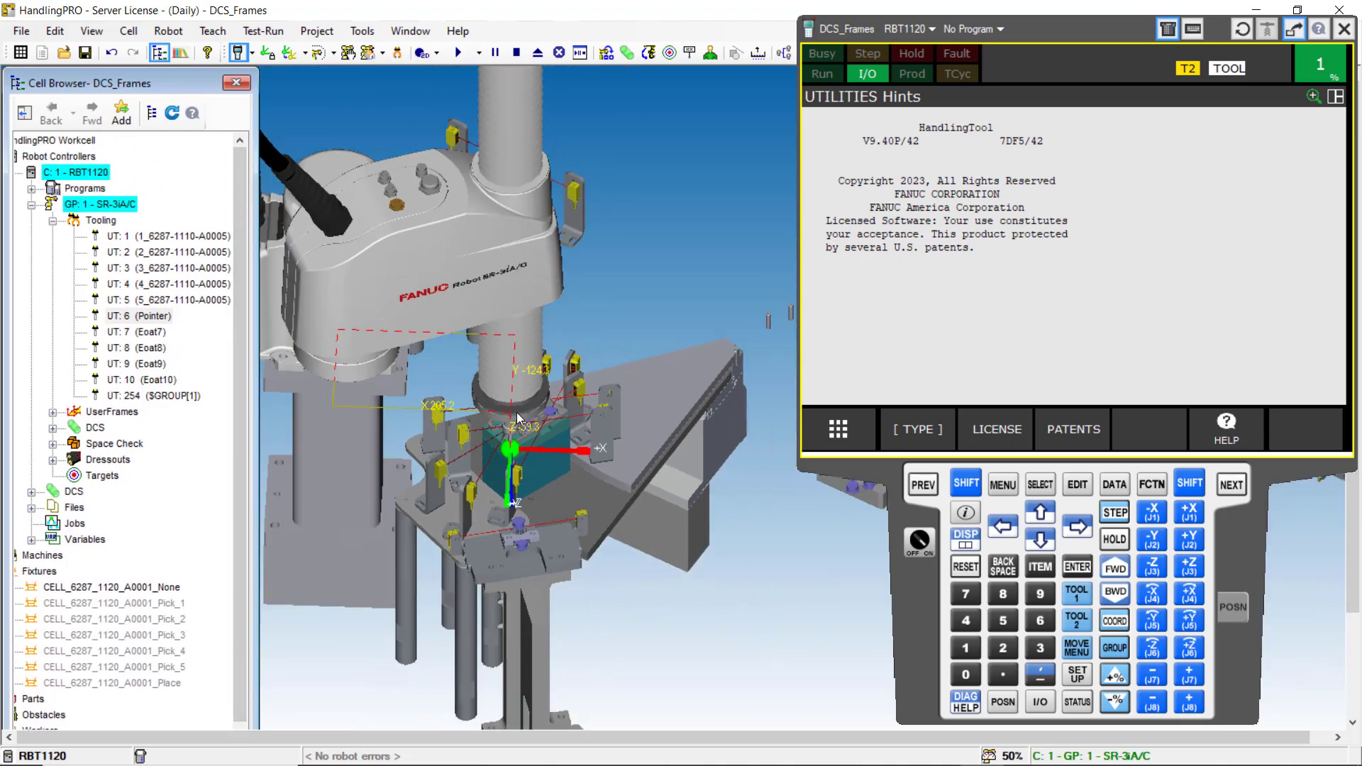
pyautogui.scroll(-1, 518, 419)
pyautogui.moveTo(543, 421)
pyautogui.mouseDown(button='right')
pyautogui.moveTo(507, 454)
pyautogui.moveTo(543, 424)
pyautogui.mouseUp(button='right')
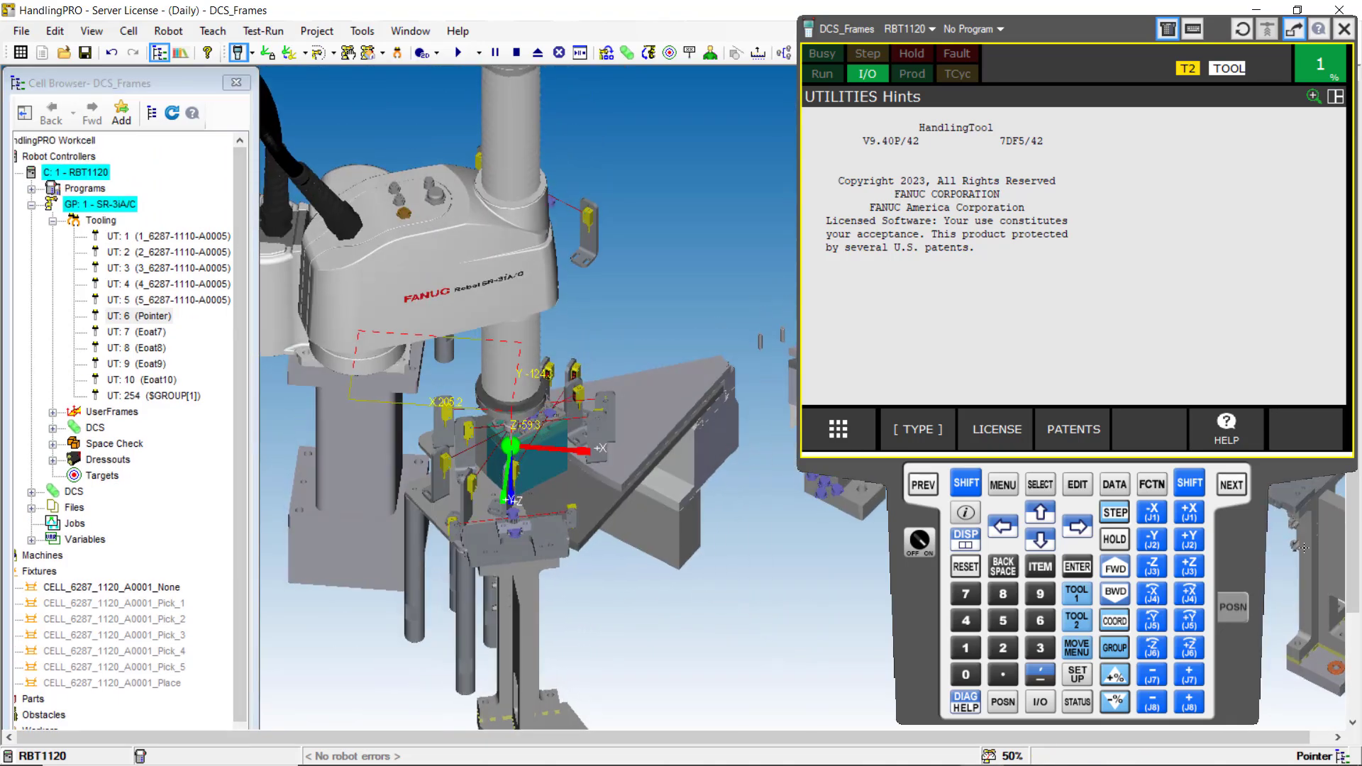
pyautogui.click(1233, 608)
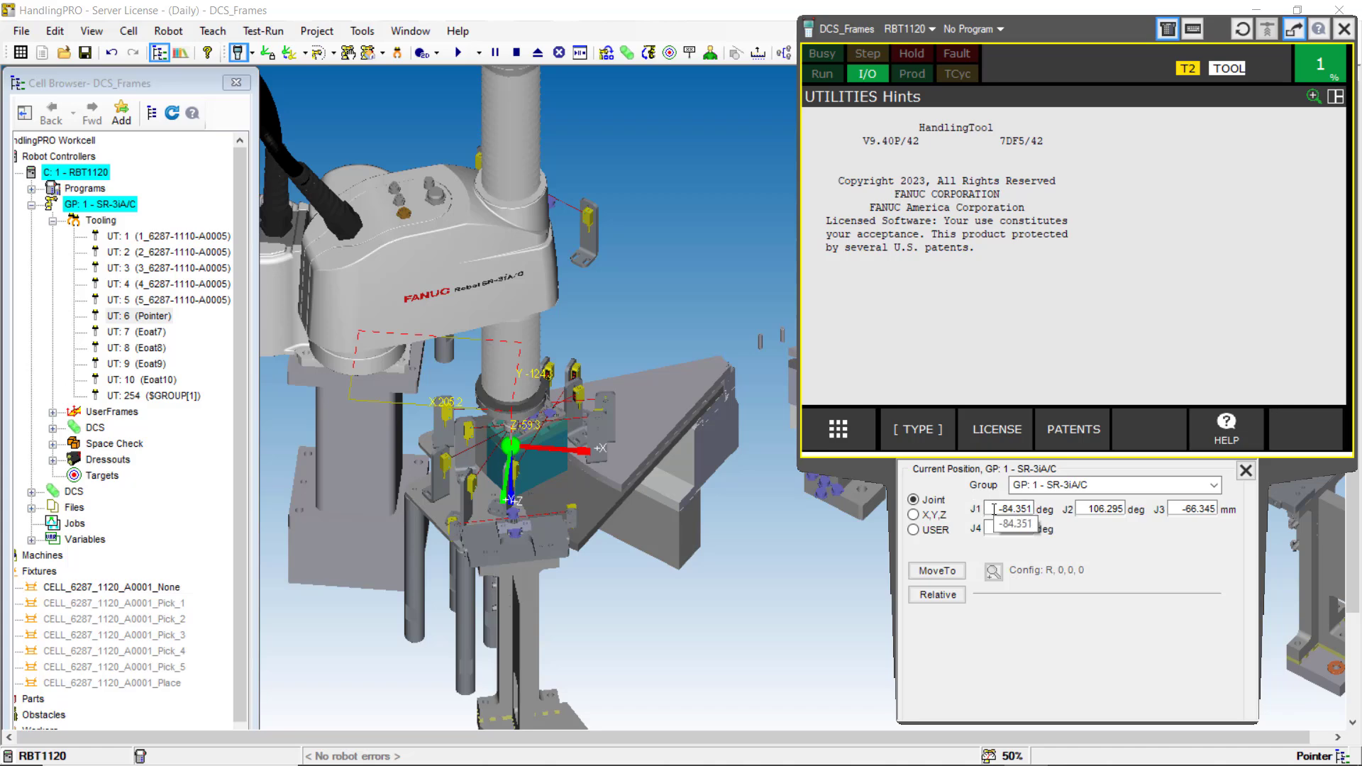
pyautogui.click(994, 509)
pyautogui.write('0')
pyautogui.press('Tab')
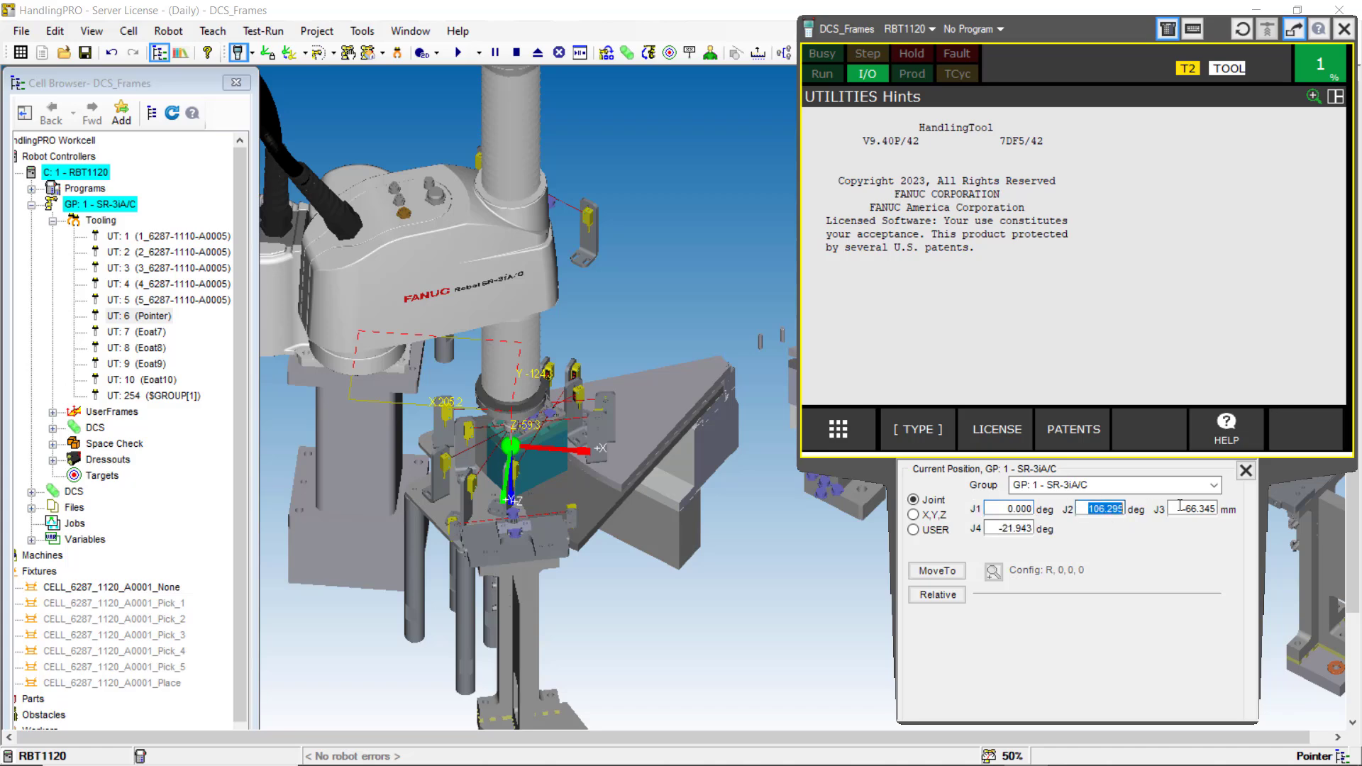
pyautogui.write('0')
pyautogui.press('Tab')
pyautogui.write('-')
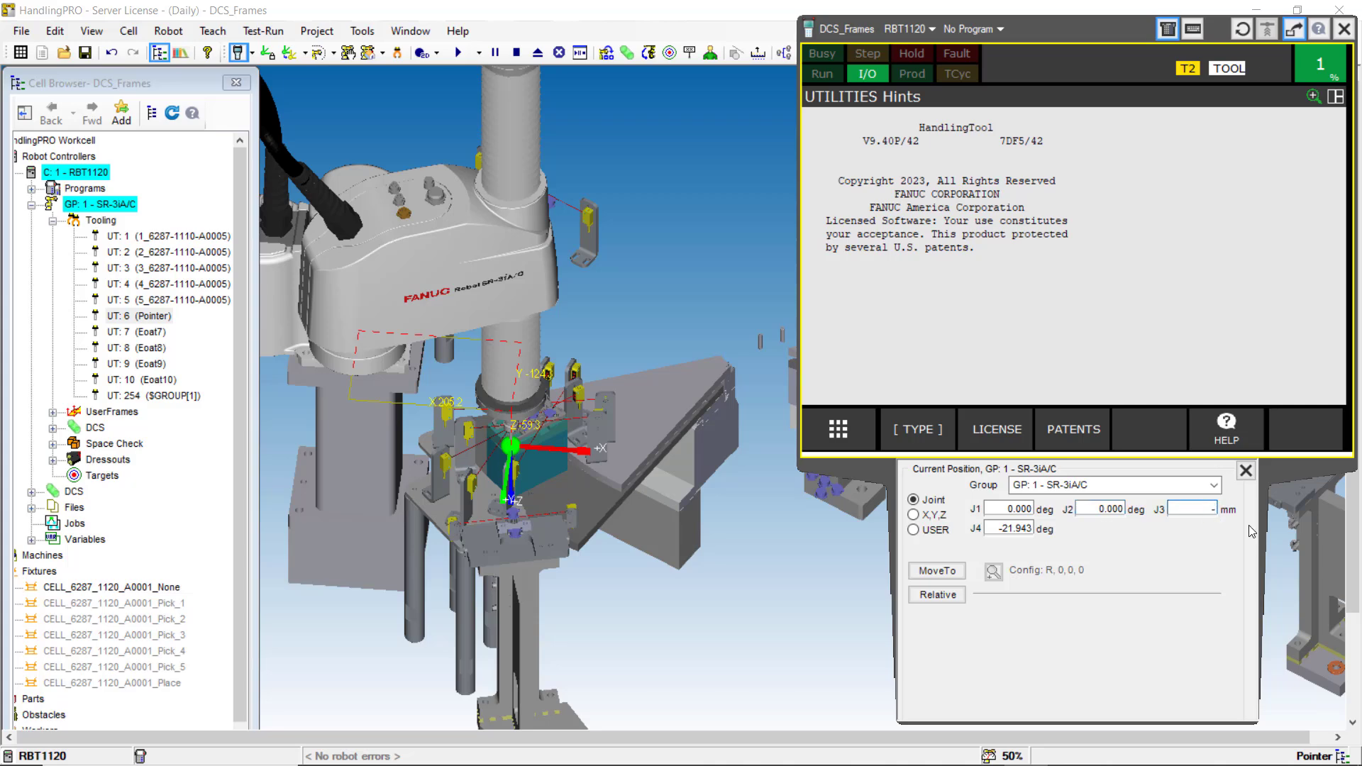
pyautogui.write('11')
pyautogui.press('Tab')
pyautogui.write('0')
pyautogui.click(941, 575)
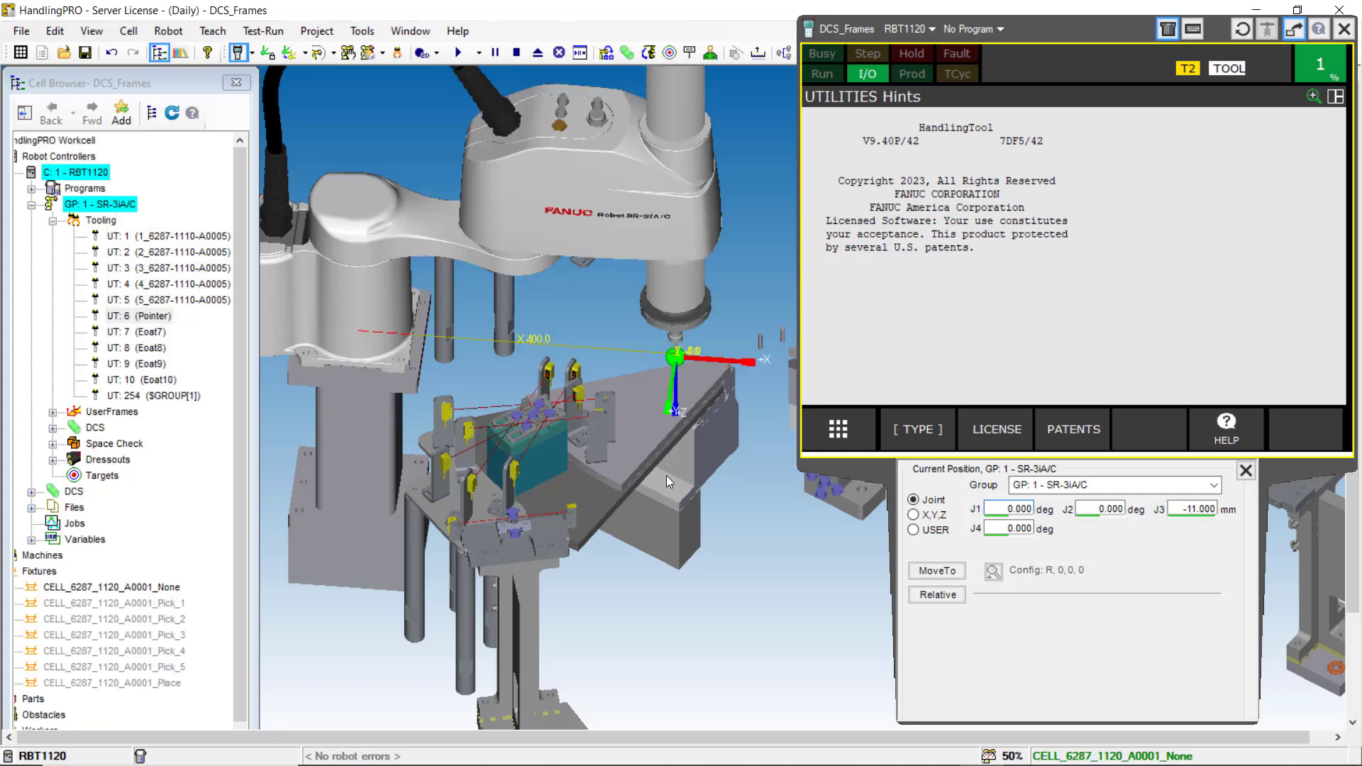
# - Set joint J1 to 90 degrees and start the robot's move to that position
pyautogui.moveTo(666, 476); pyautogui.dragTo(591, 501, button='right')
pyautogui.doubleClick(1019, 510)
pyautogui.write('9')
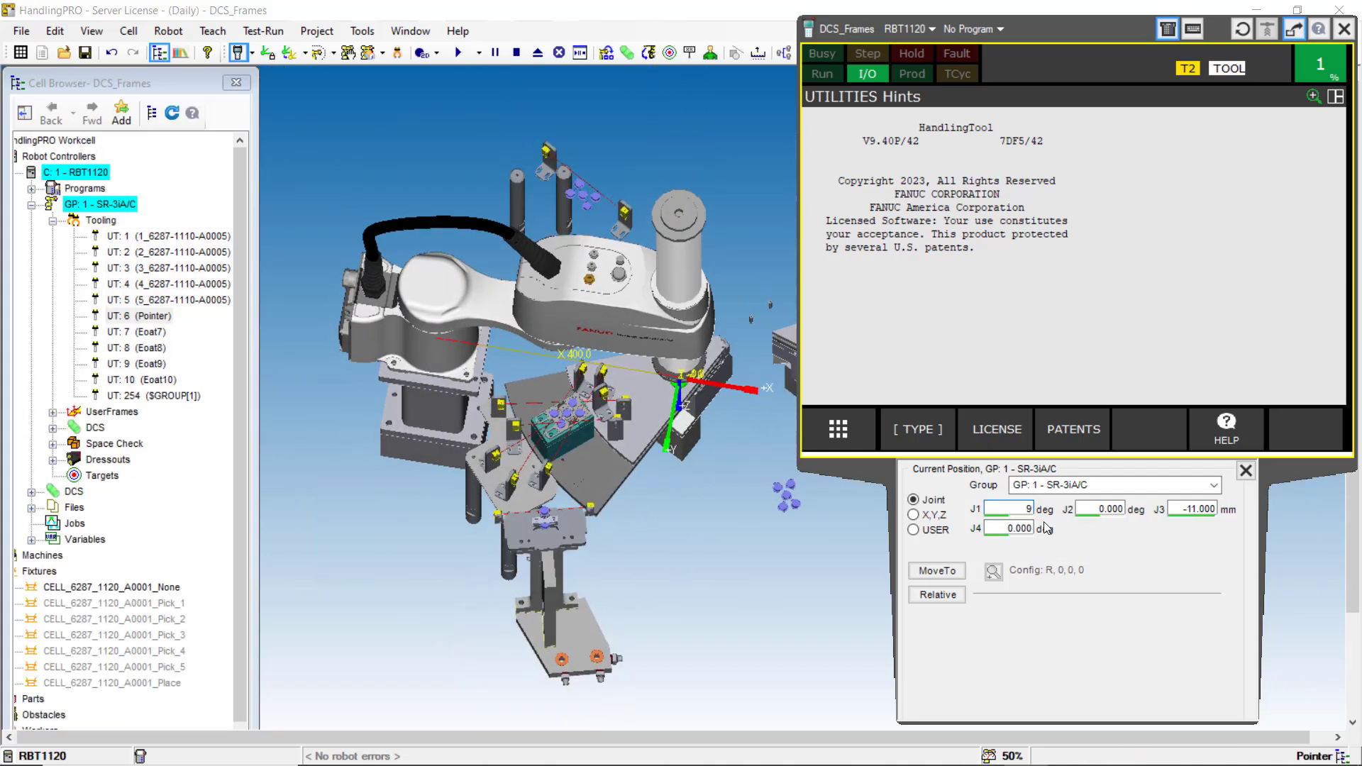
pyautogui.write('0')
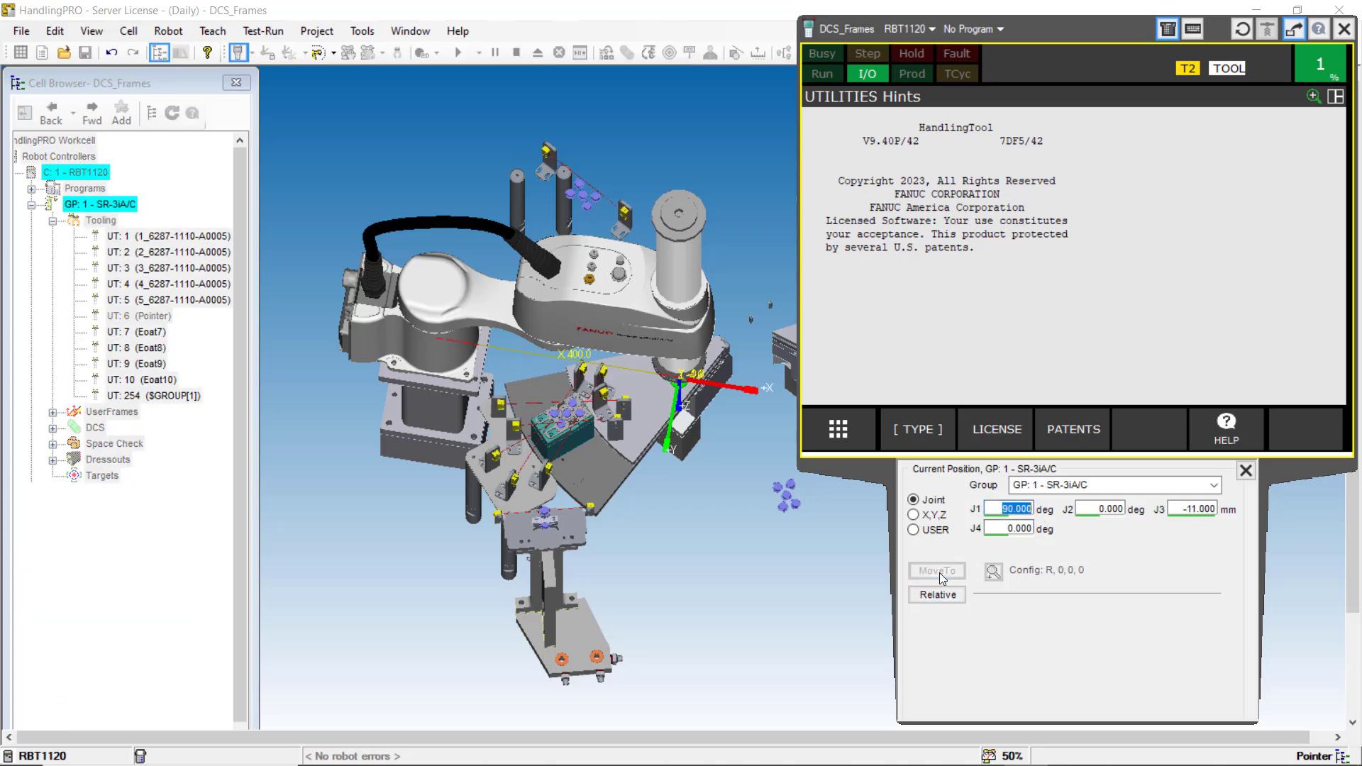
# - Run the robot's move to J1 90 degrees and examine the dial fixtures around the robot
pyautogui.click(937, 571)
pyautogui.moveTo(652, 414); pyautogui.dragTo(705, 287, button='right')
pyautogui.moveTo(511, 420); pyautogui.dragTo(517, 420, button='right')
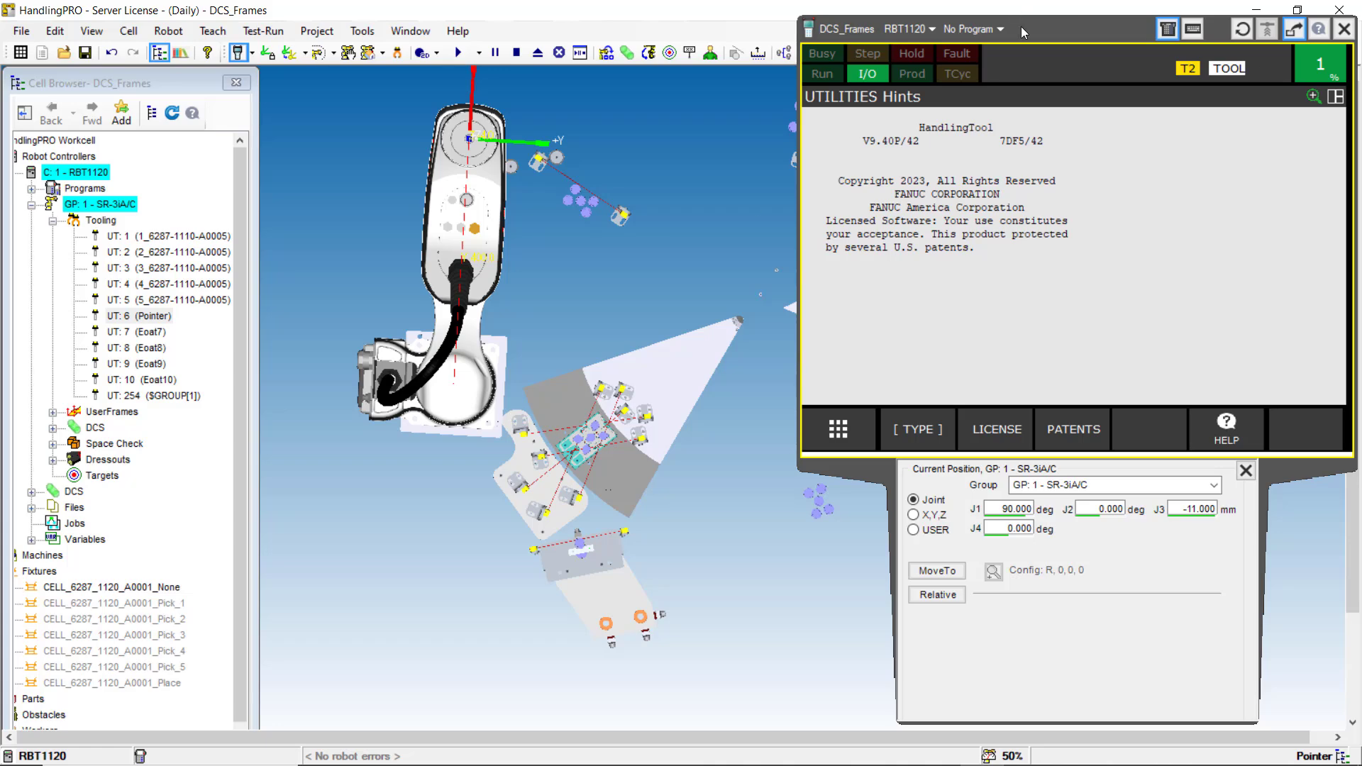
pyautogui.moveTo(1021, 27); pyautogui.dragTo(1010, 75)
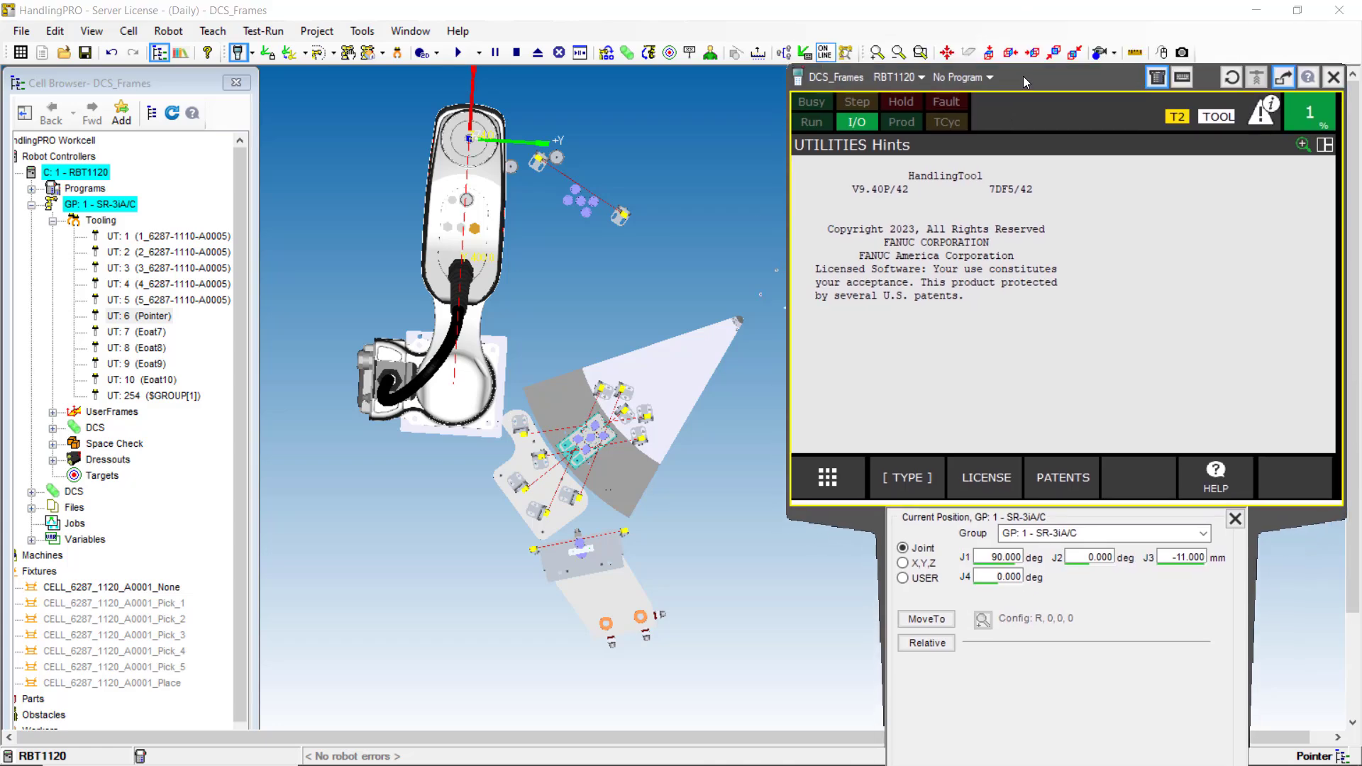
pyautogui.click(989, 56)
pyautogui.keyDown('ctrl'); pyautogui.moveTo(760, 442); pyautogui.dragTo(586, 313, button='right'); pyautogui.keyUp('ctrl')
pyautogui.scroll(1, 621, 394)
pyautogui.keyDown('ctrl'); pyautogui.moveTo(578, 387); pyautogui.dragTo(591, 440, button='right'); pyautogui.keyUp('ctrl')
pyautogui.scroll(2, 590, 439)
pyautogui.scroll(-2, 590, 436)
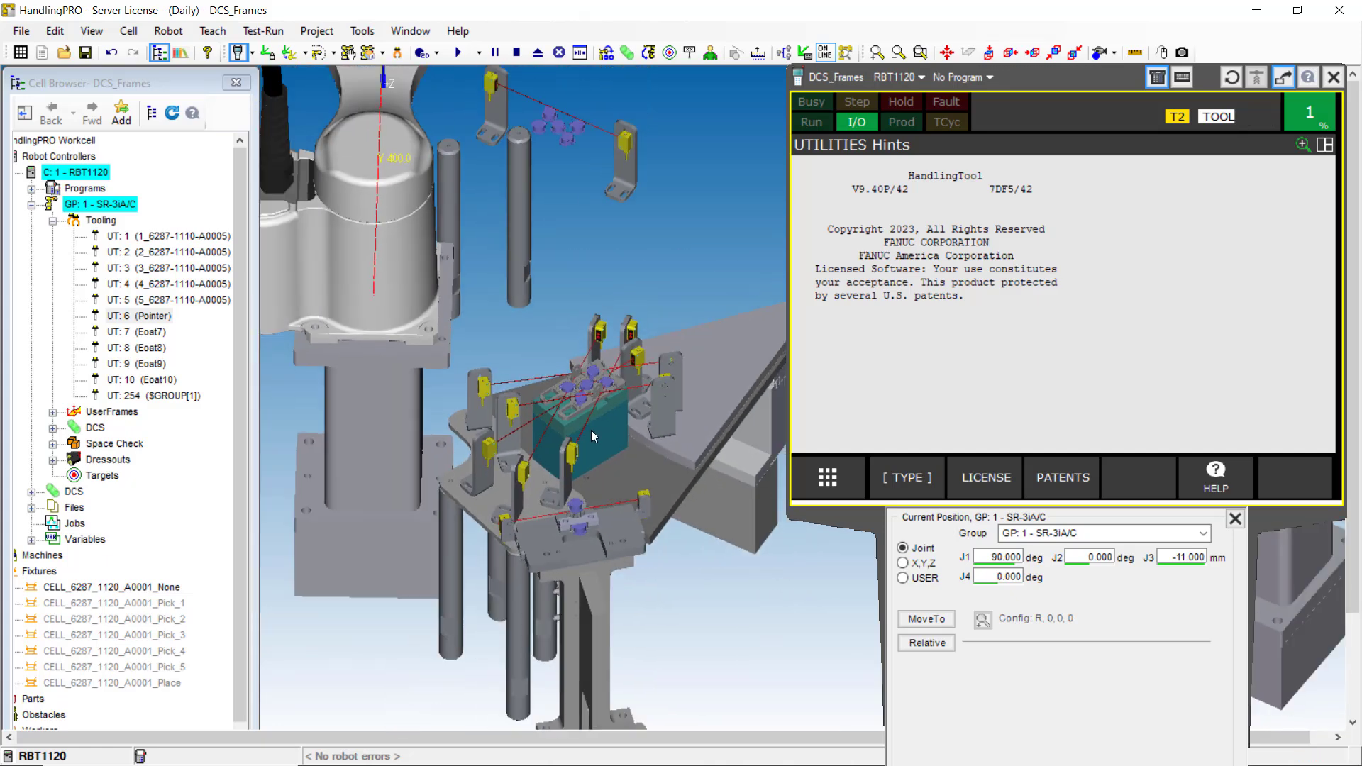
pyautogui.scroll(-2, 590, 430)
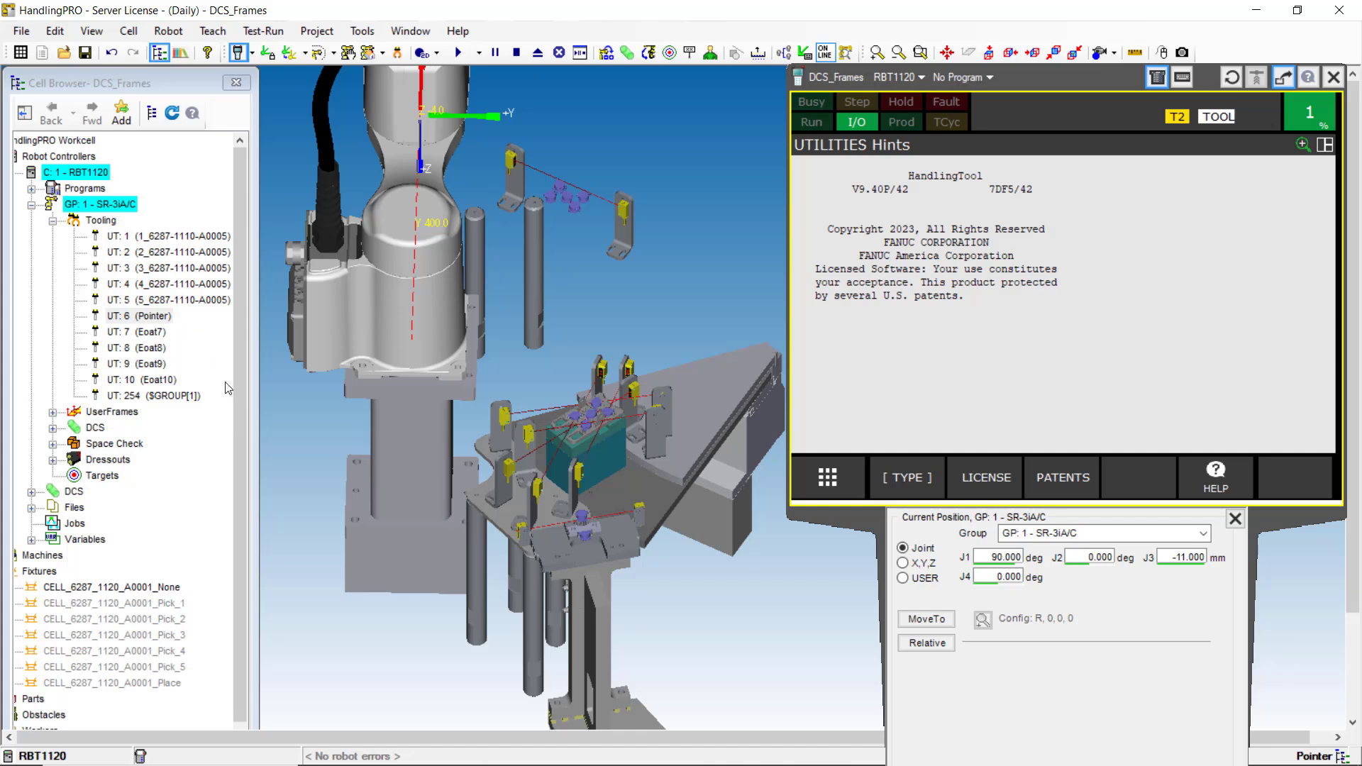
# - Move the robot's joint J1 to 0 degrees and close the current position controls
pyautogui.click(53, 429)
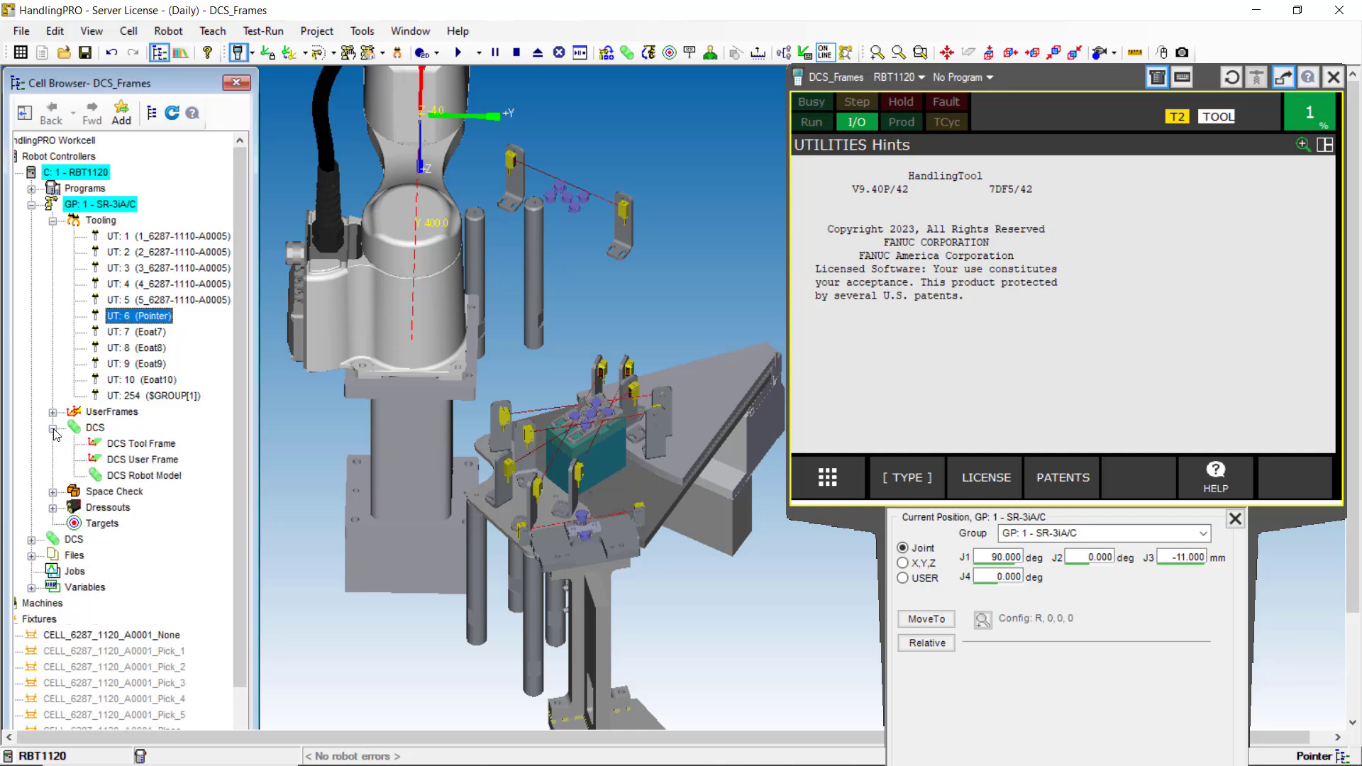
pyautogui.scroll(-1, 546, 306)
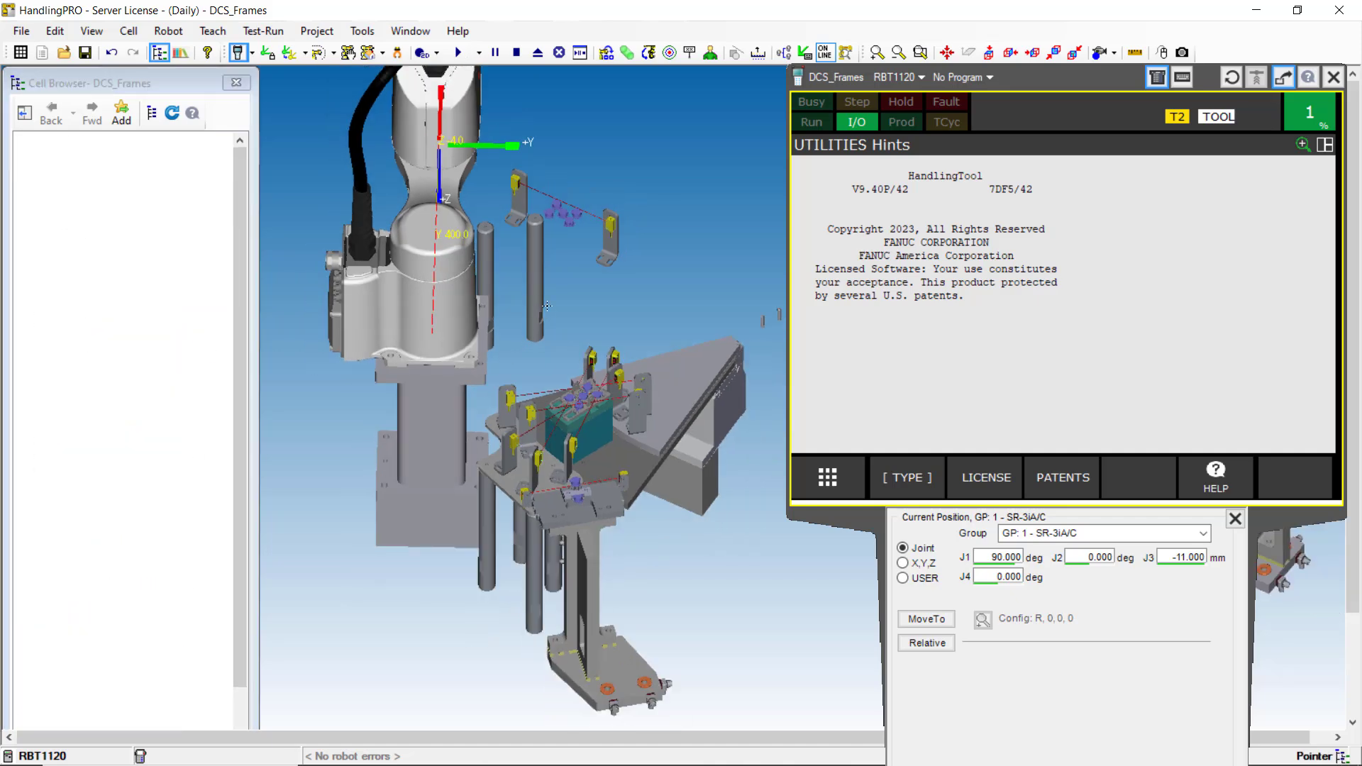
pyautogui.doubleClick(995, 557)
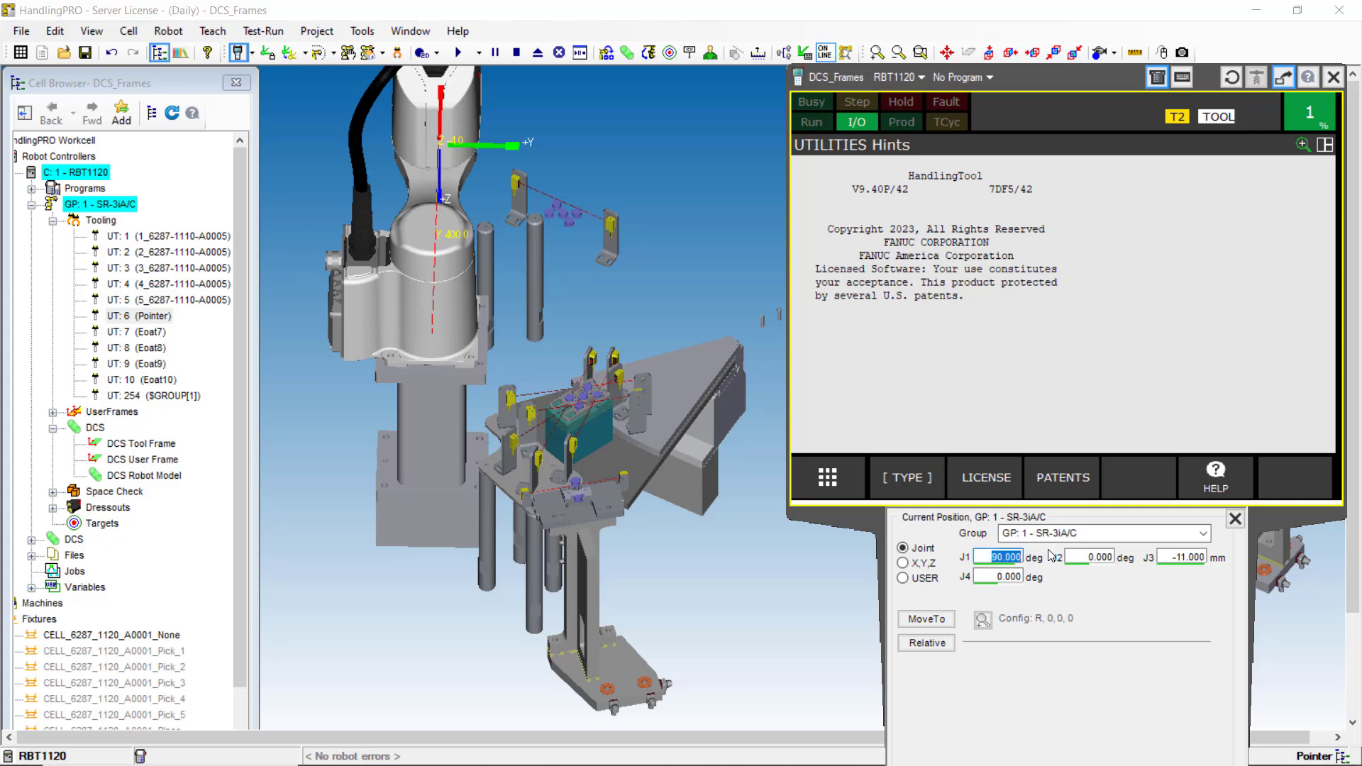
pyautogui.write('0')
pyautogui.press('Return')
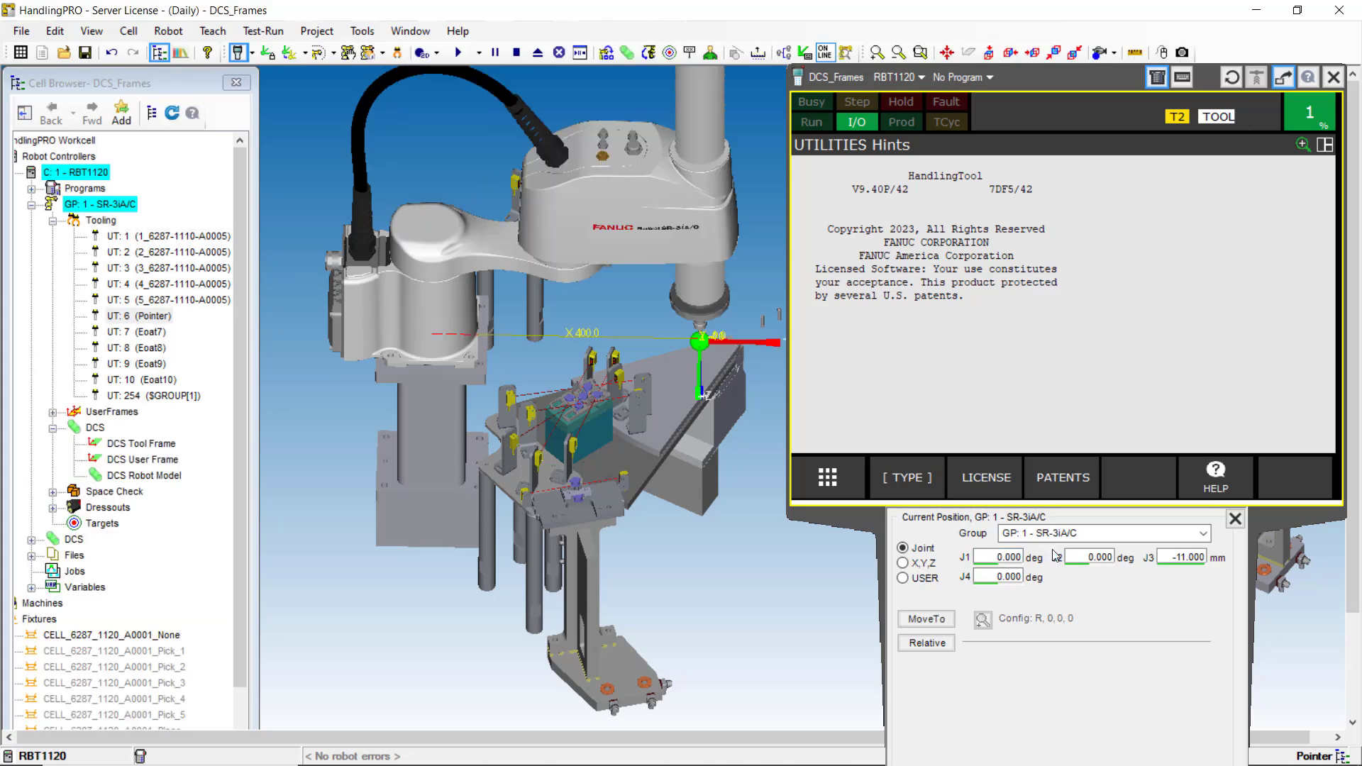
pyautogui.click(1235, 519)
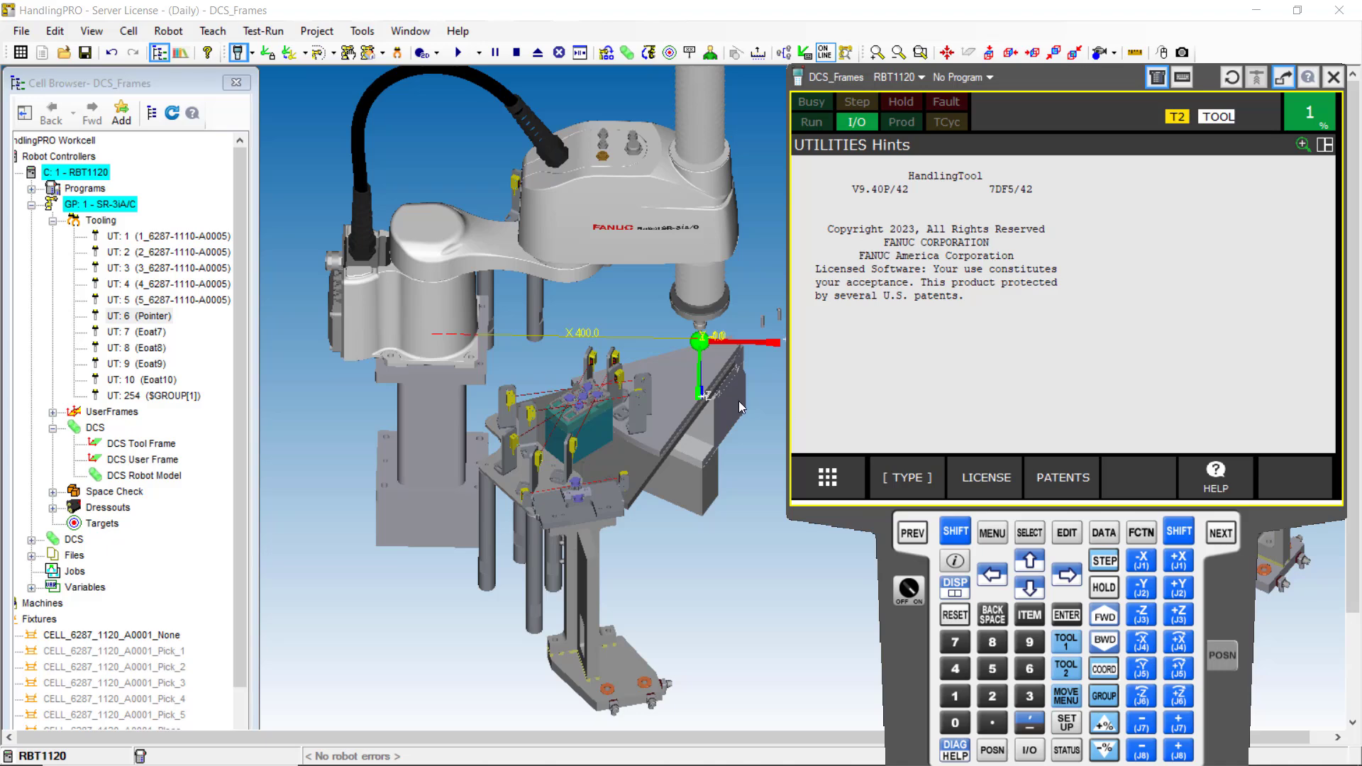
# - Open the controller's DCS X,Y,Z zone settings and move the teach pendant out of the way
pyautogui.scroll(3, 739, 401)
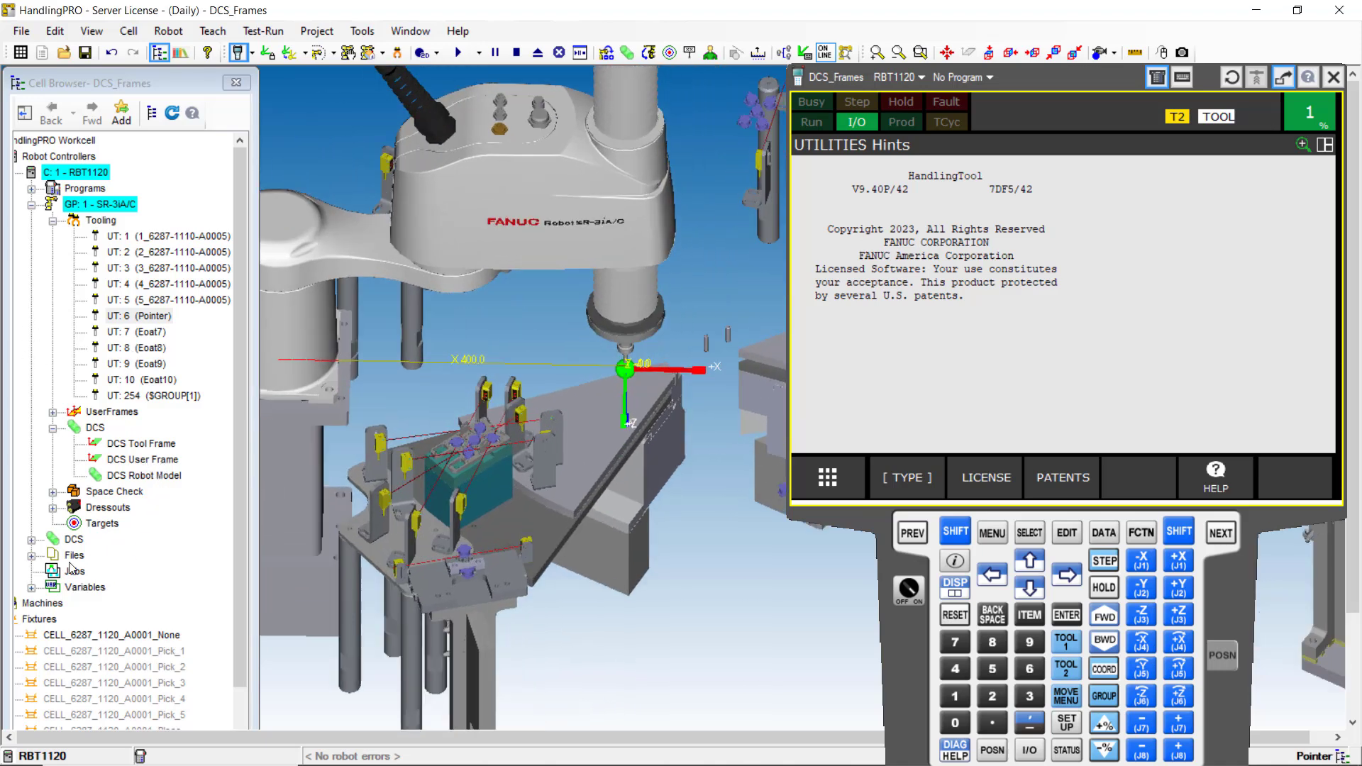
pyautogui.click(31, 540)
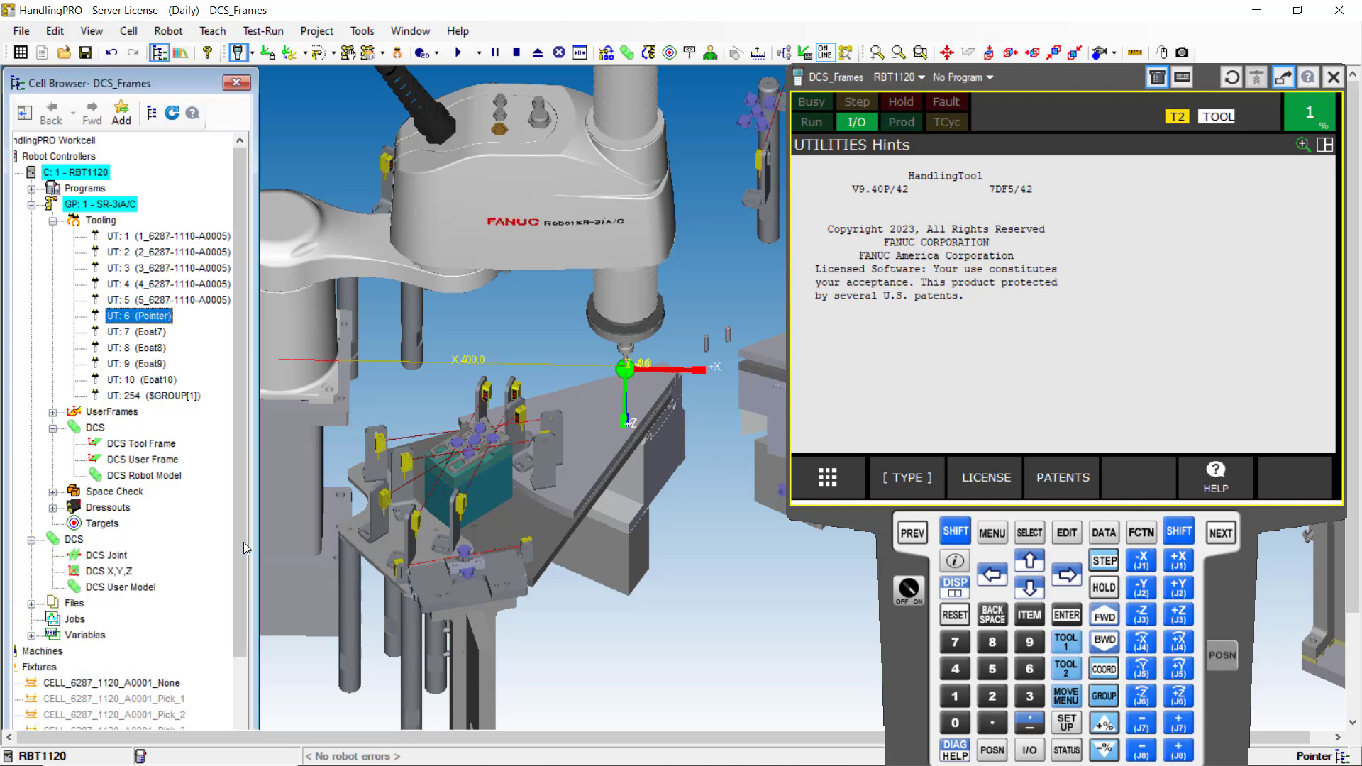
pyautogui.scroll(-1, 238, 550)
pyautogui.click(108, 555)
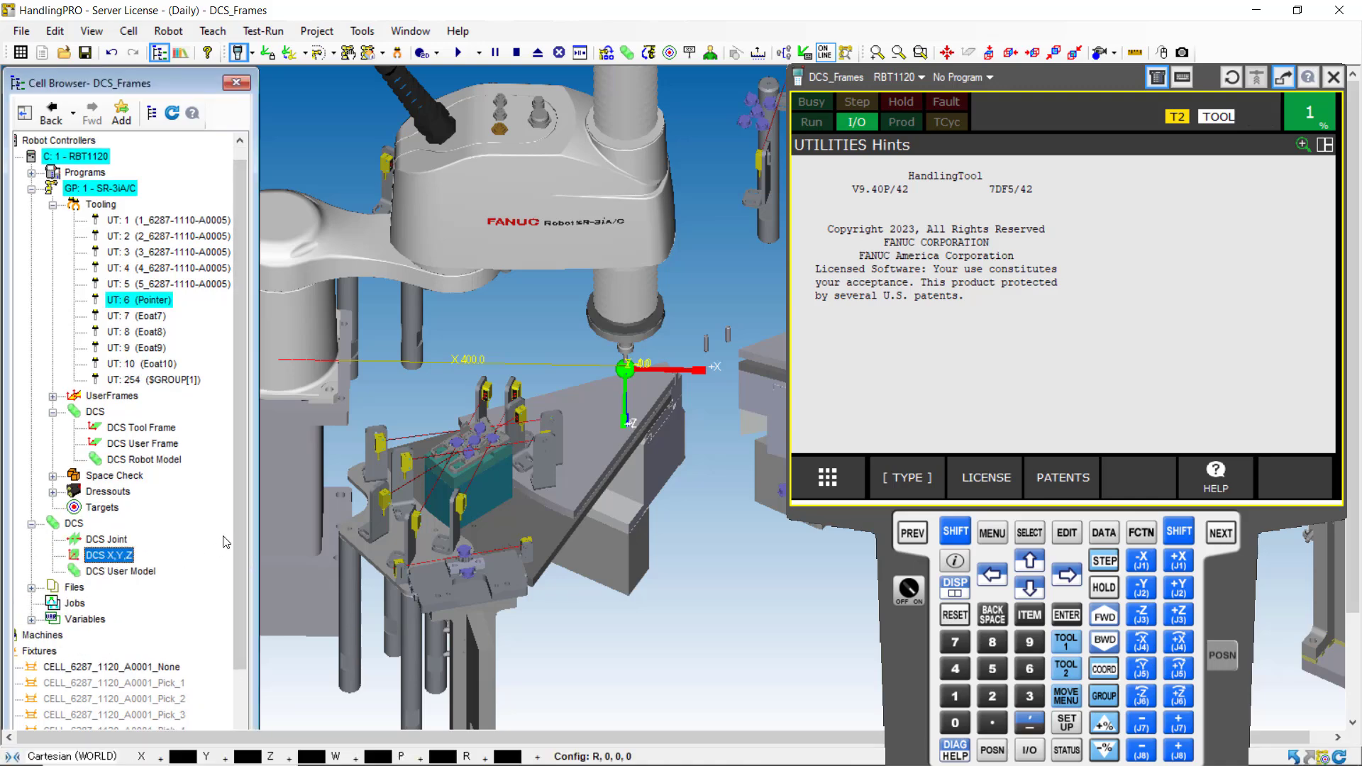
pyautogui.scroll(-2, 245, 518)
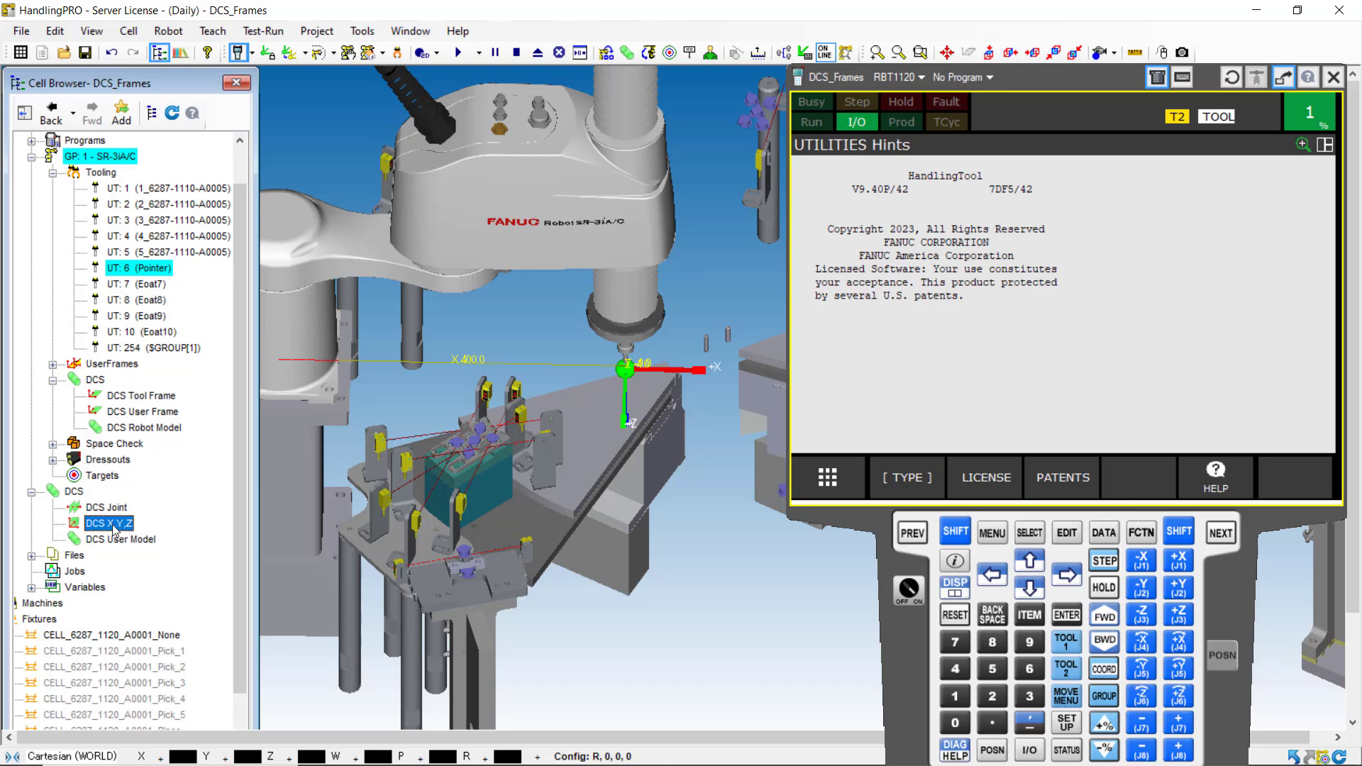
pyautogui.doubleClick(113, 526)
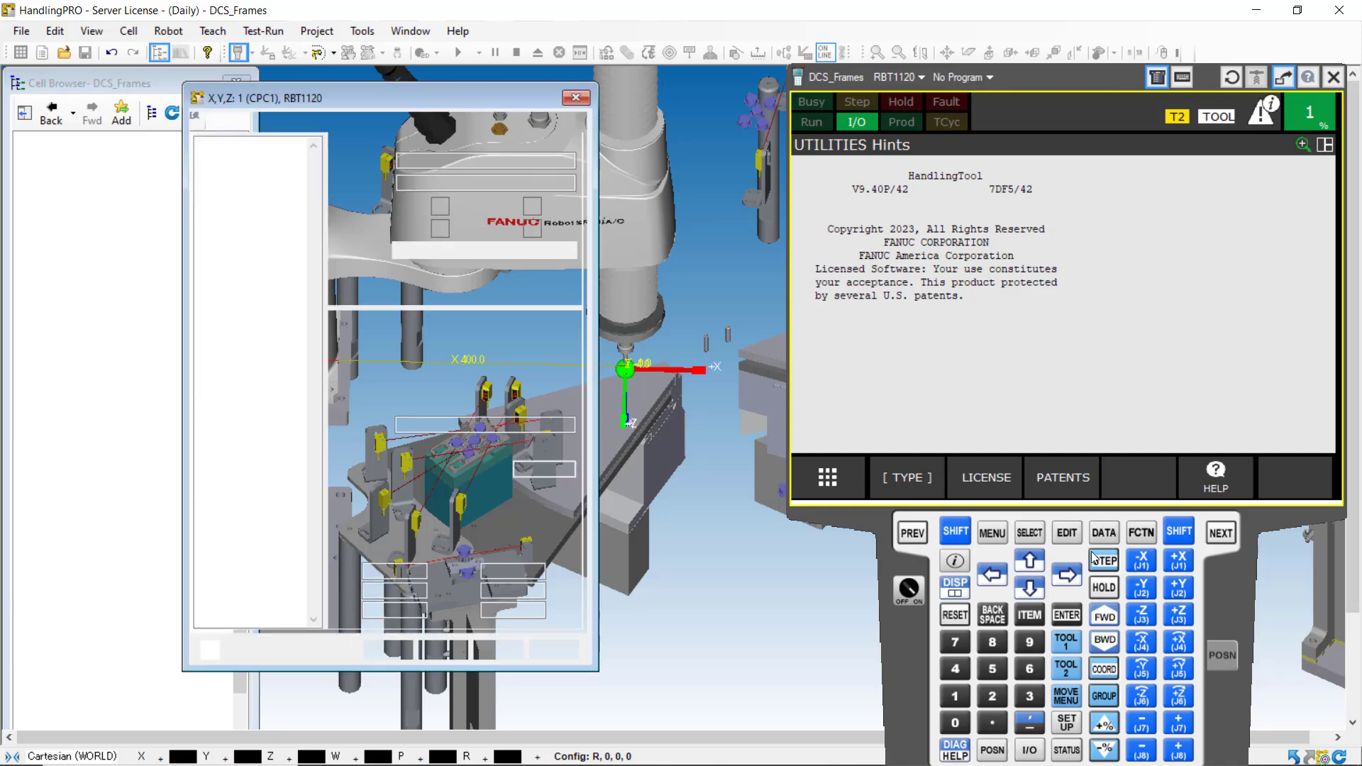
pyautogui.moveTo(1114, 79); pyautogui.dragTo(1098, 759)
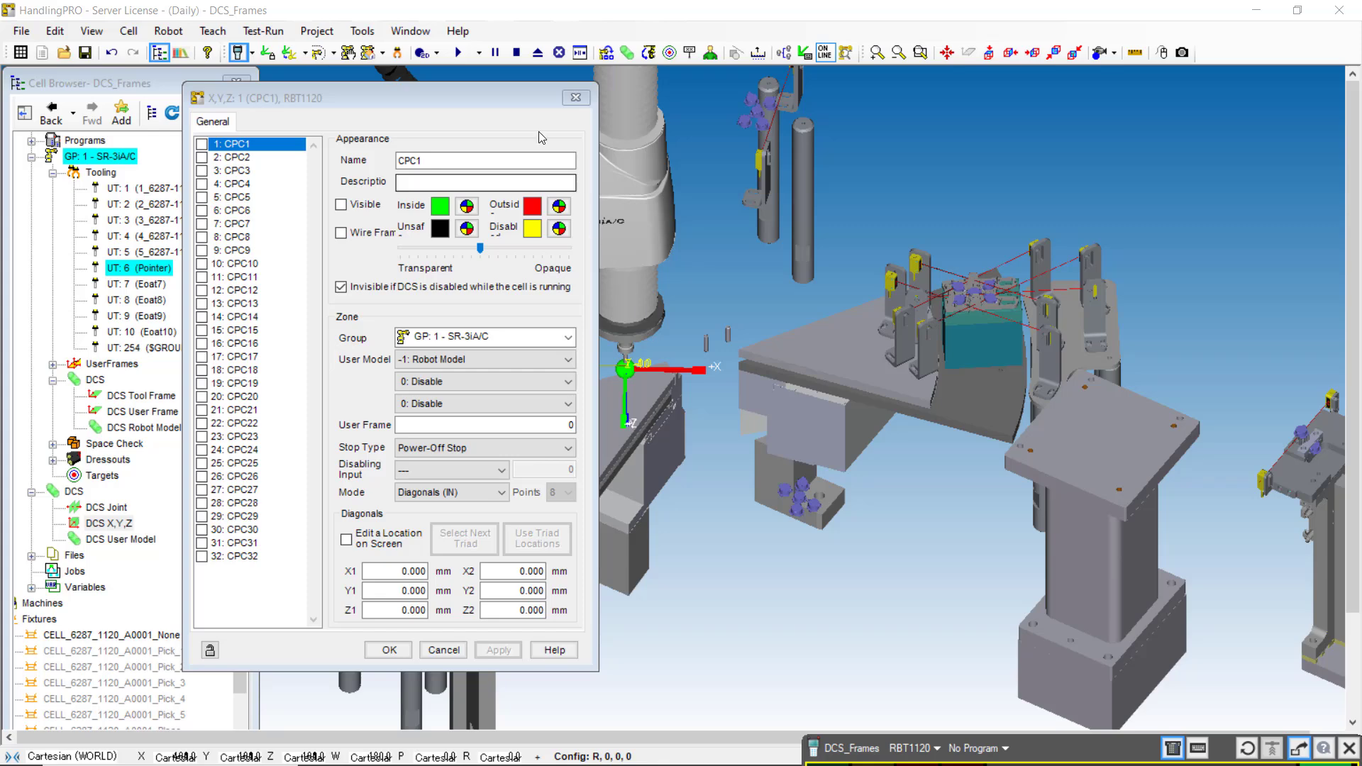
# - Enable zone CPC1 with the description NEAR_DIAL and make it visible, keeping its dialog clear of the robot
pyautogui.moveTo(505, 94); pyautogui.dragTo(1141, 73)
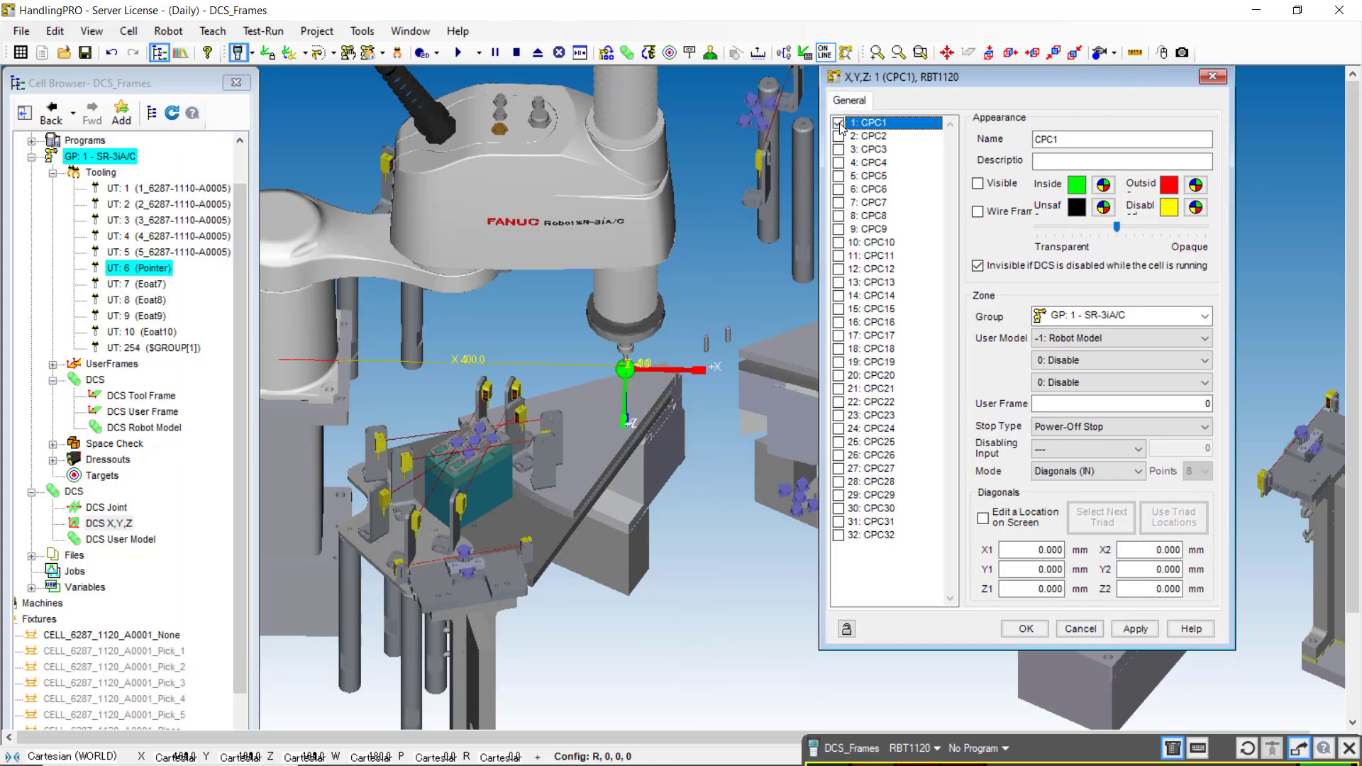
pyautogui.click(1057, 162)
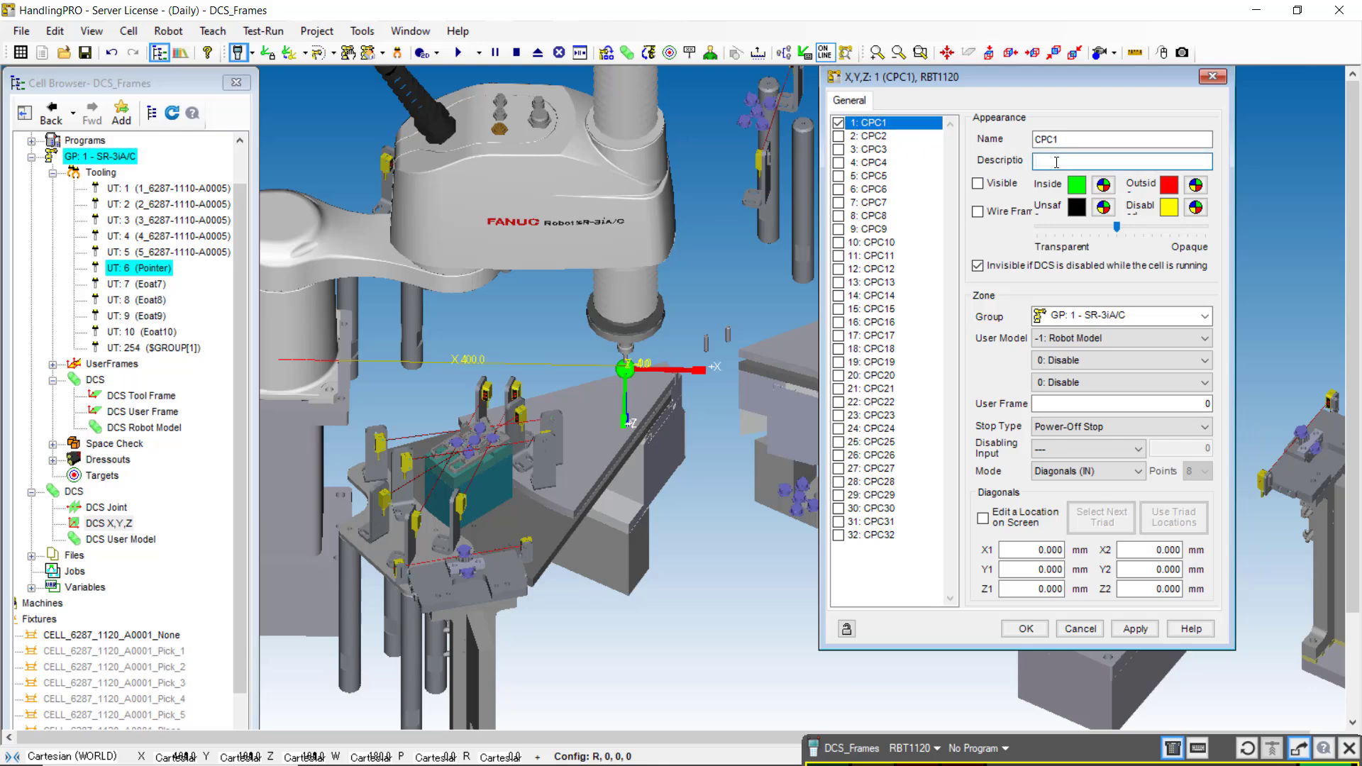
pyautogui.write('NEAR_DIAL')
# - Configure zone CPC1 with user model 1: UM1, stop type Not Stop and mode Diagonals (OUT), and apply the settings
pyautogui.click(1109, 339)
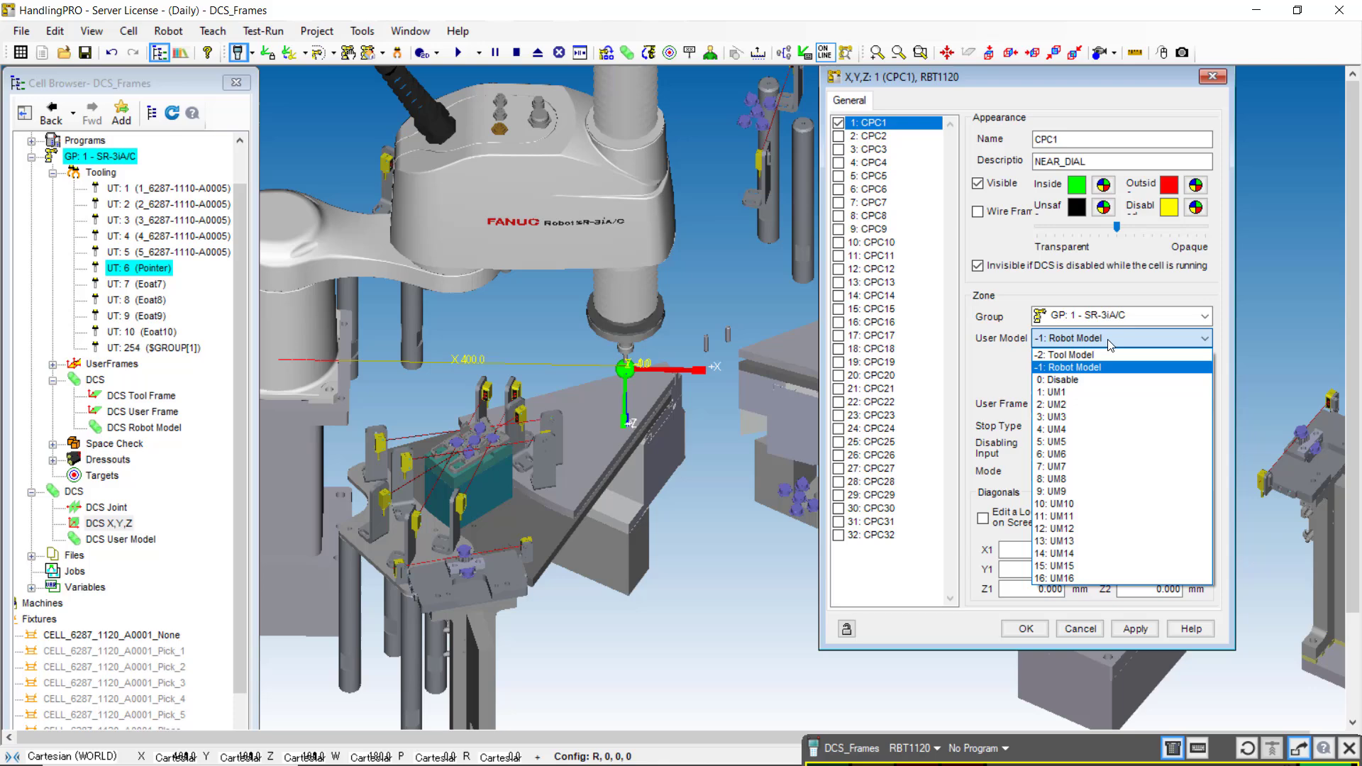
pyautogui.click(1068, 394)
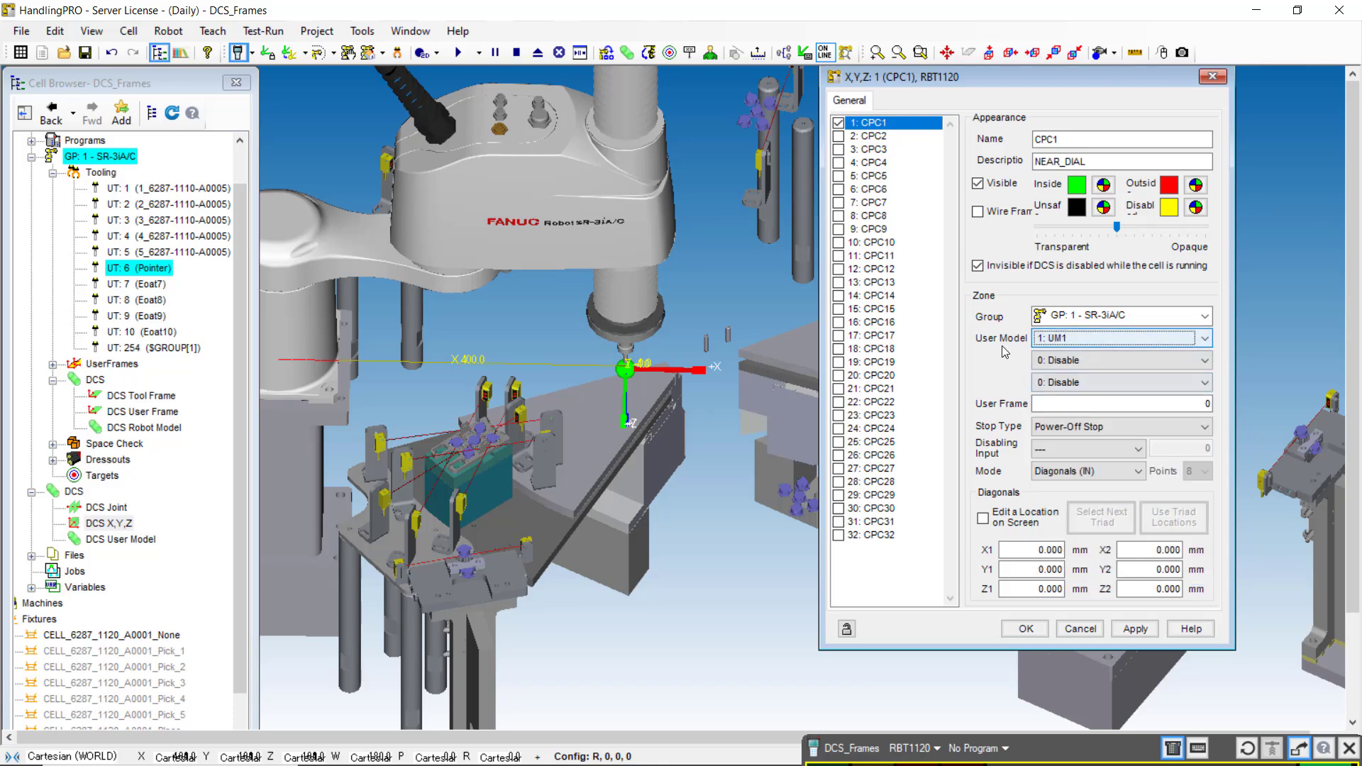
pyautogui.click(1059, 429)
pyautogui.click(1060, 469)
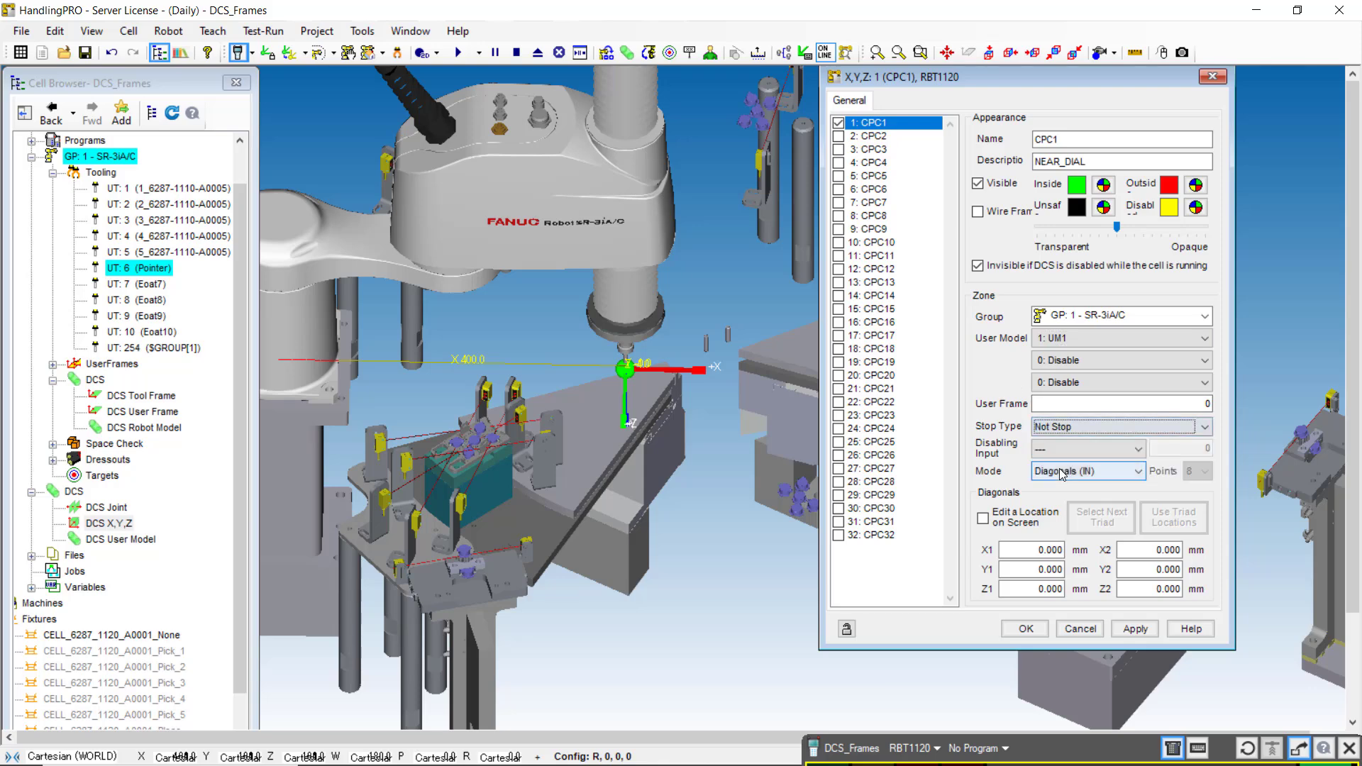
pyautogui.click(1087, 471)
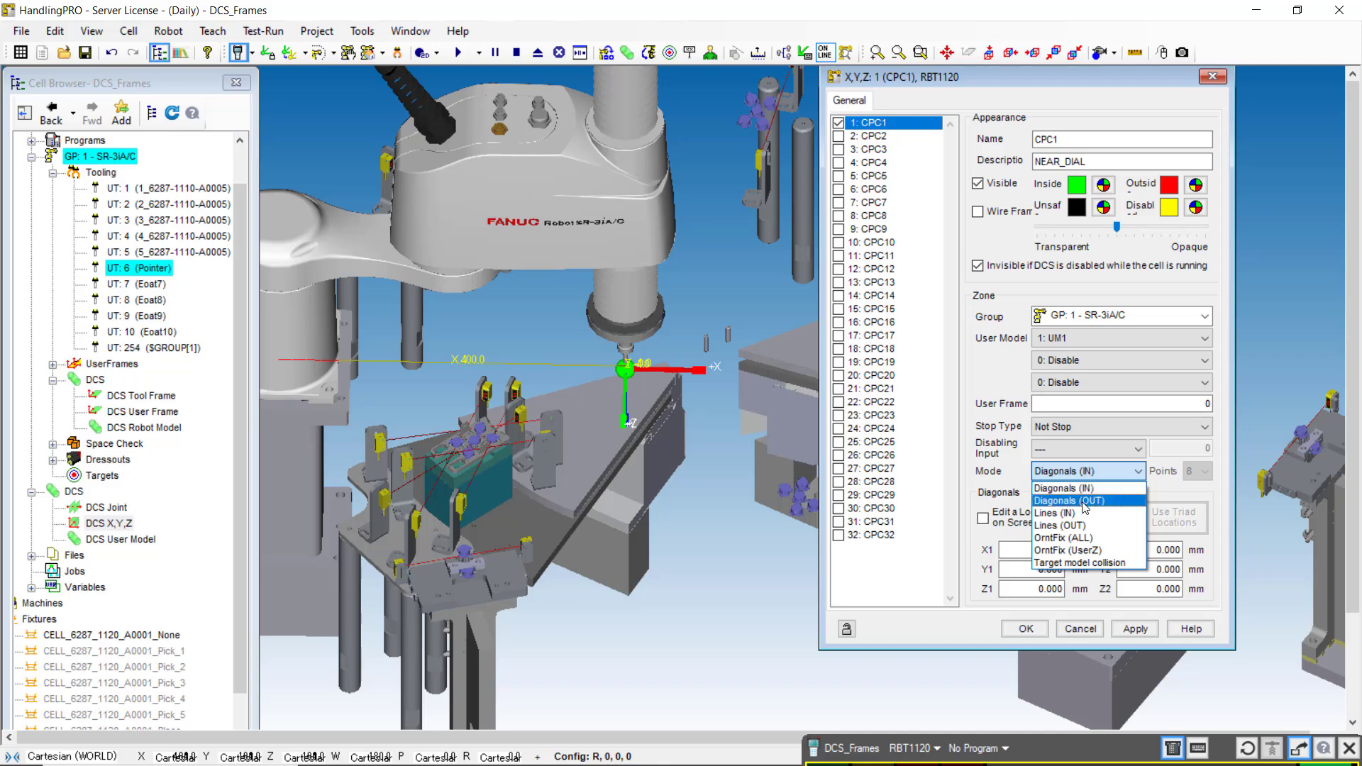
pyautogui.click(1083, 501)
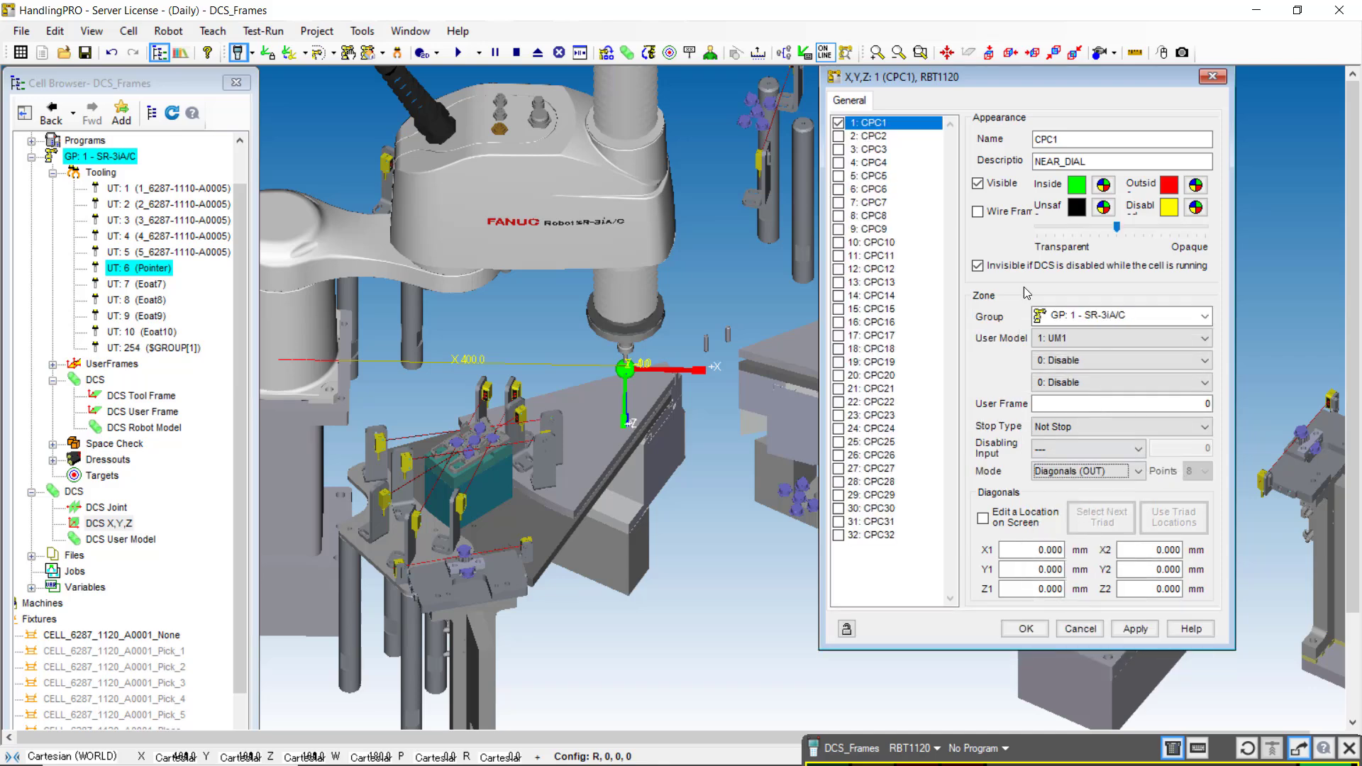
pyautogui.click(1139, 627)
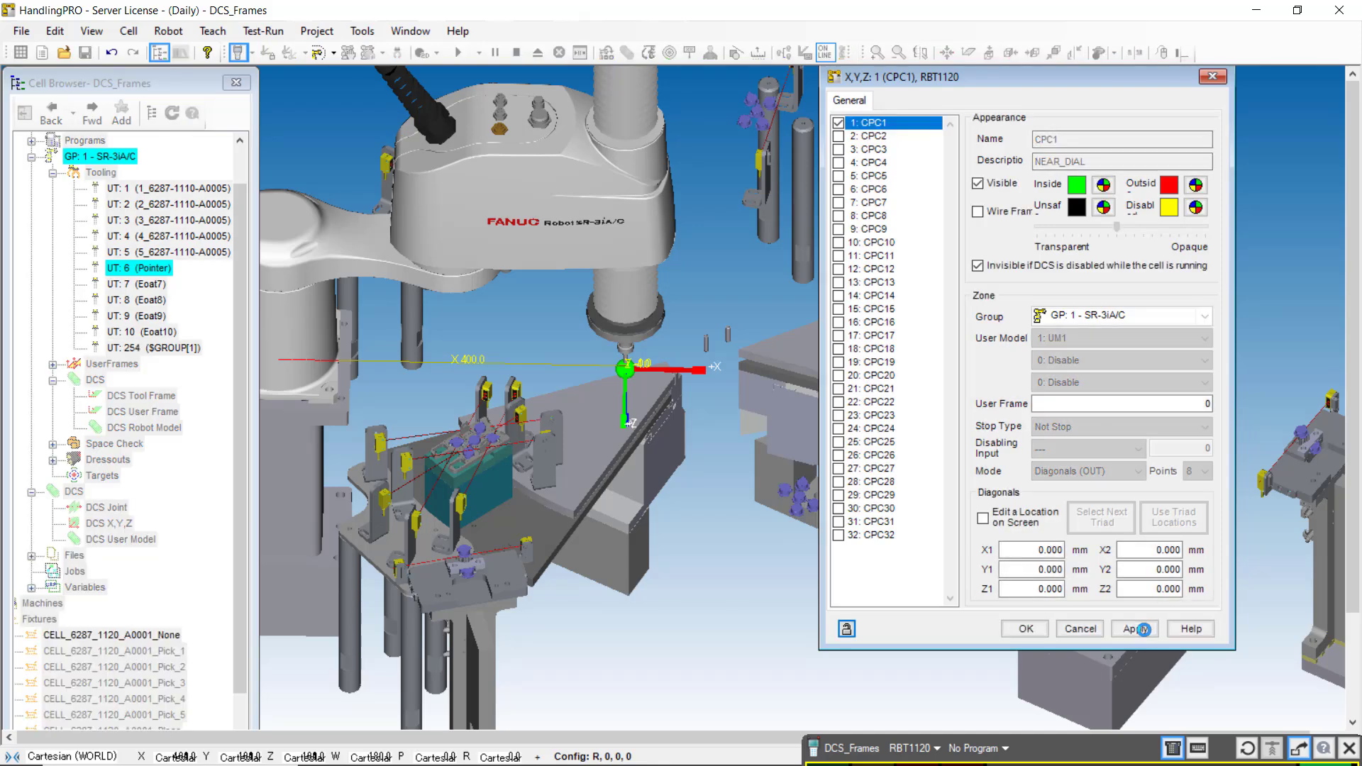
# - Set zone CPC1's user frame to 1 and apply the change
pyautogui.moveTo(1202, 403); pyautogui.dragTo(1239, 401)
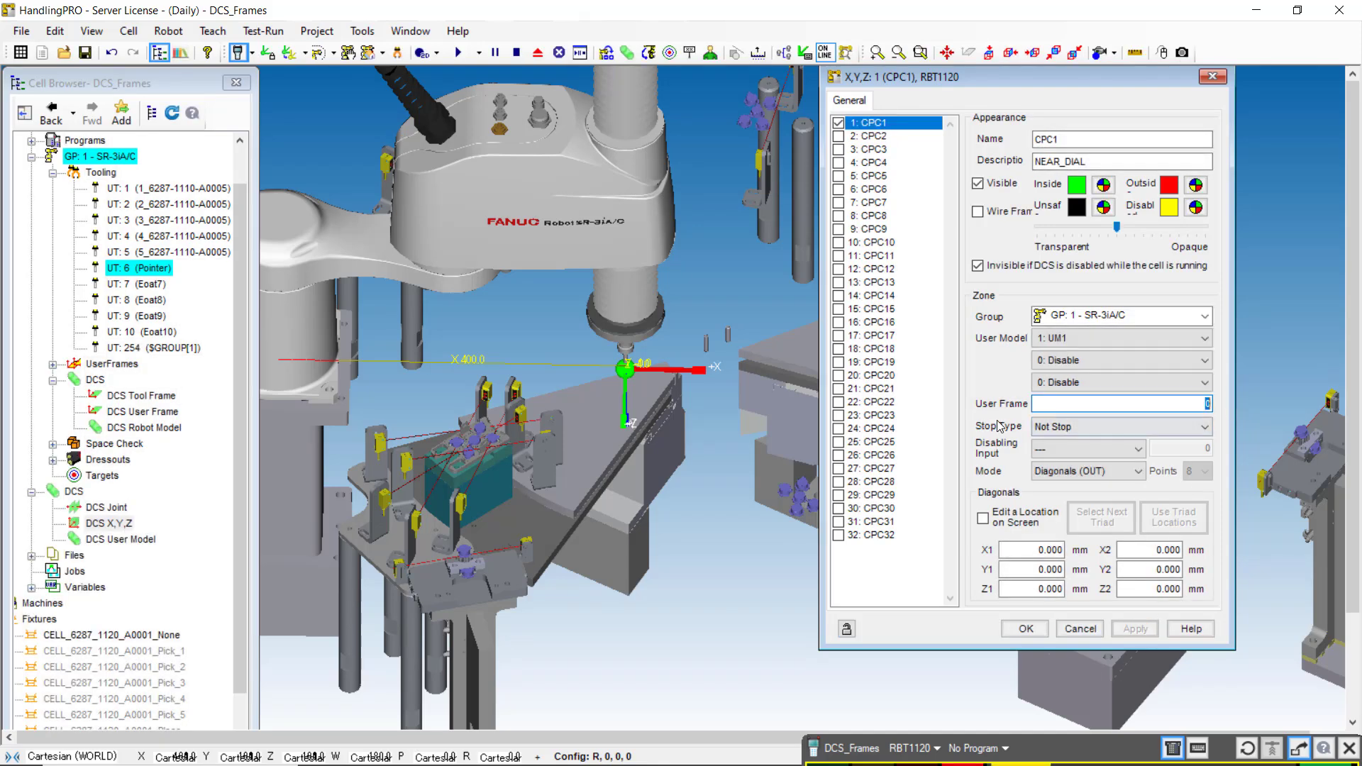
pyautogui.write('1')
pyautogui.click(1138, 628)
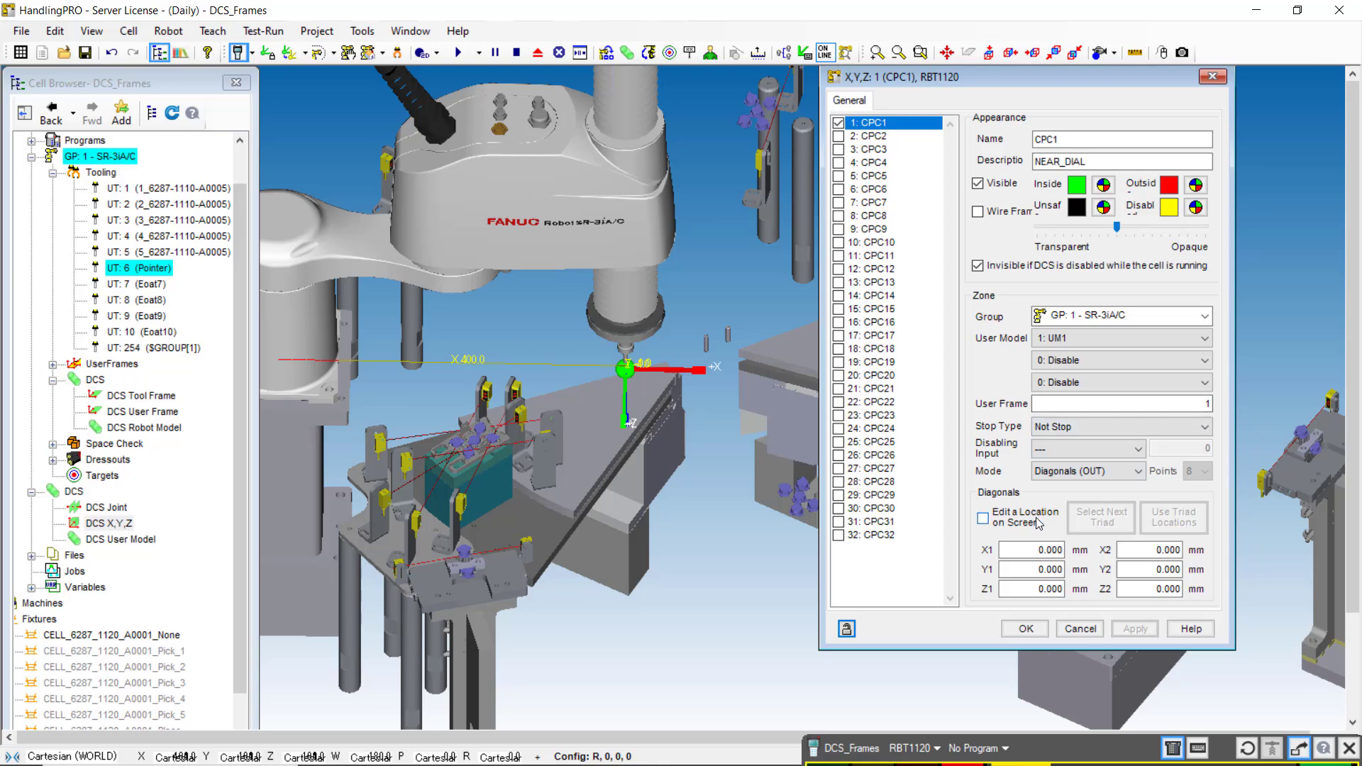
# - Open the DCS User Model settings and examine the pointer tool mounted on the robot's faceplate
pyautogui.moveTo(1153, 89); pyautogui.dragTo(1244, 94)
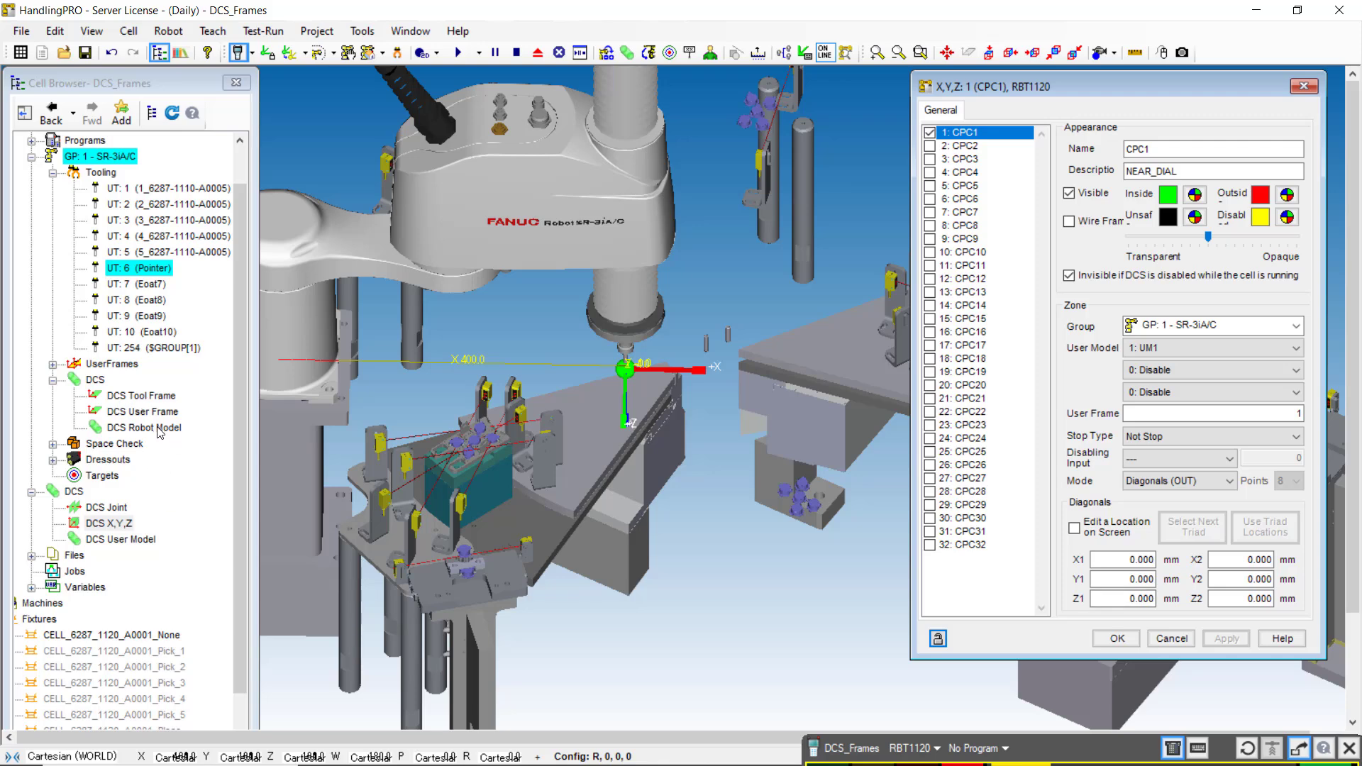
pyautogui.doubleClick(125, 540)
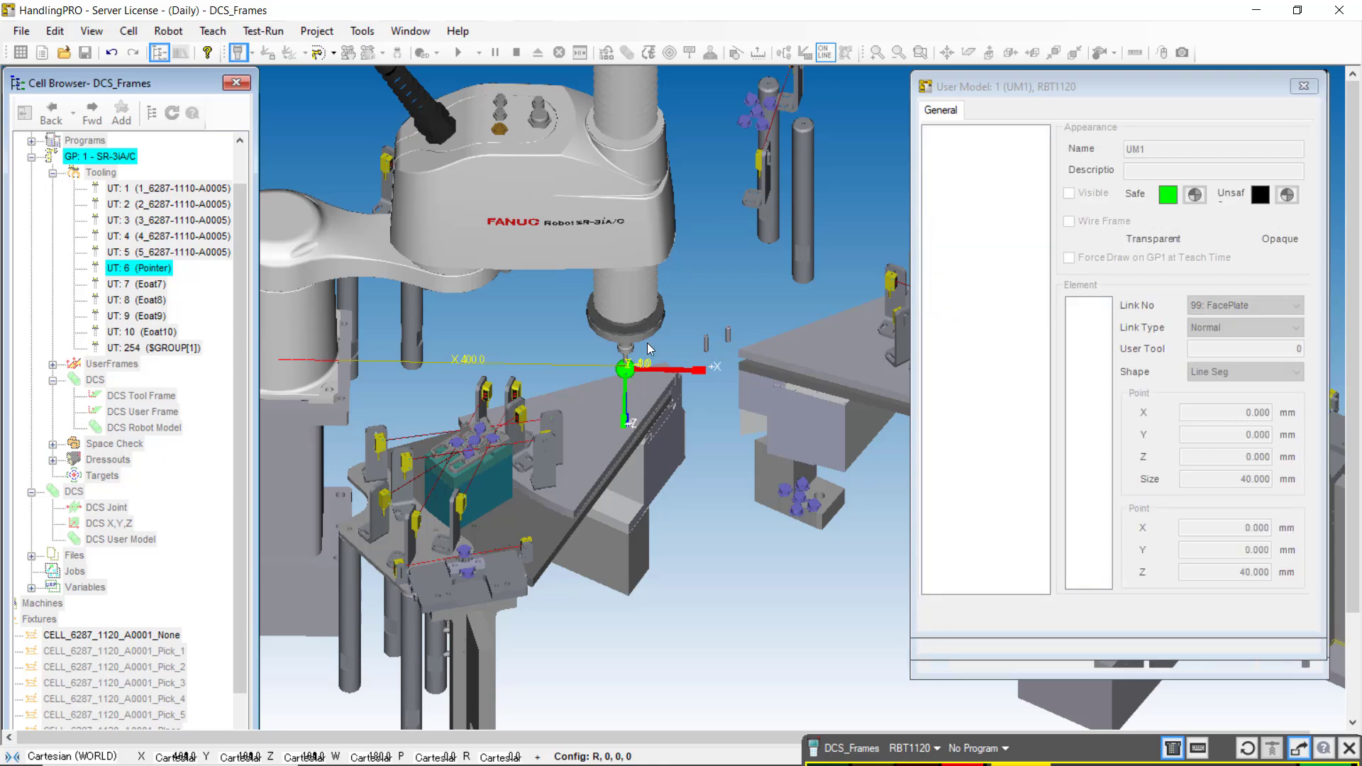
pyautogui.scroll(5, 670, 350)
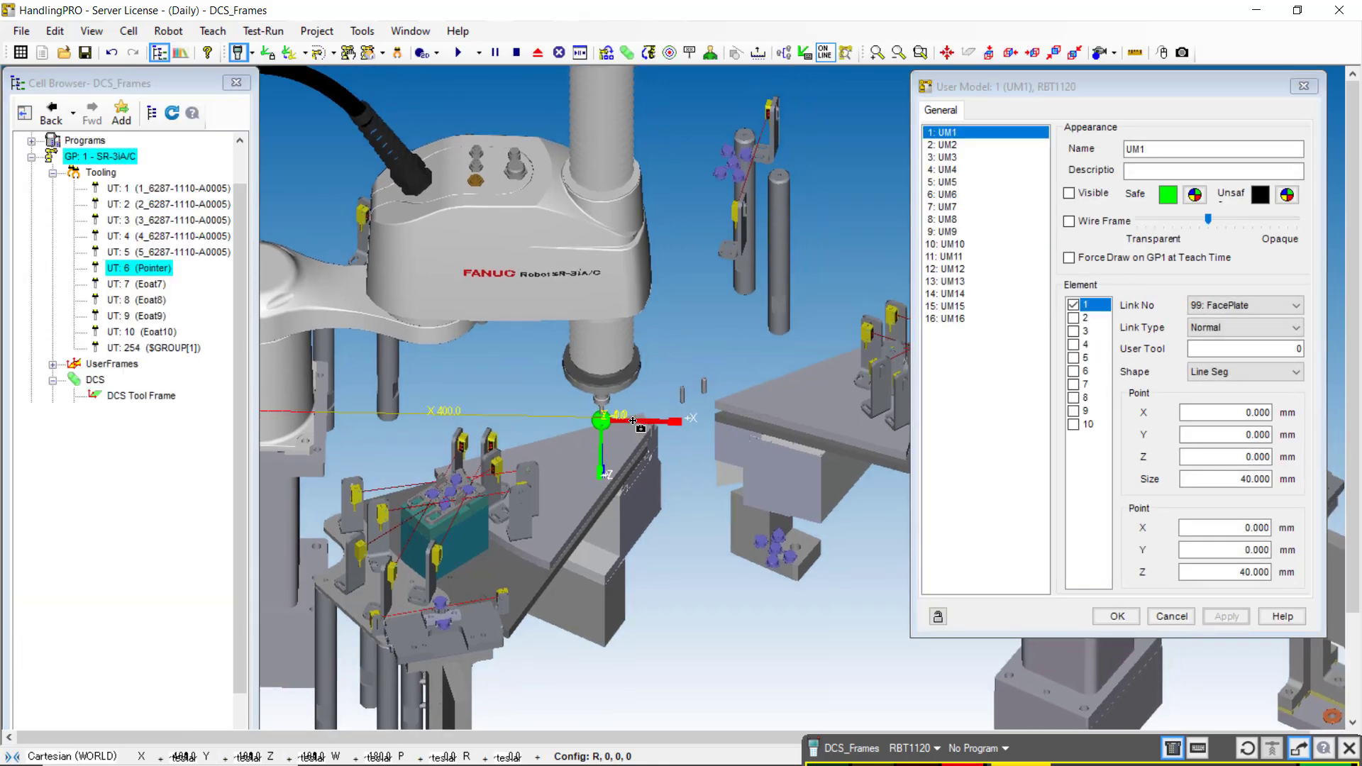
pyautogui.scroll(5, 637, 402)
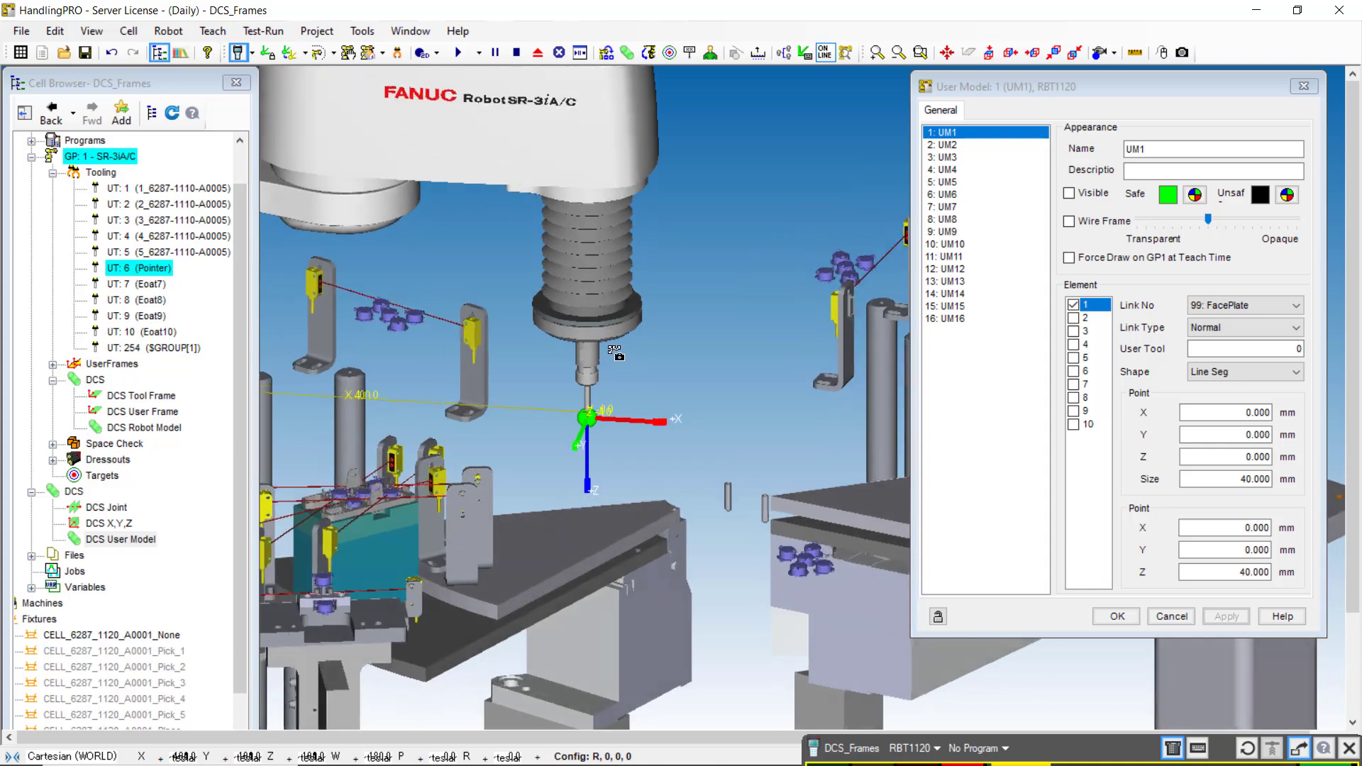
pyautogui.scroll(3, 611, 364)
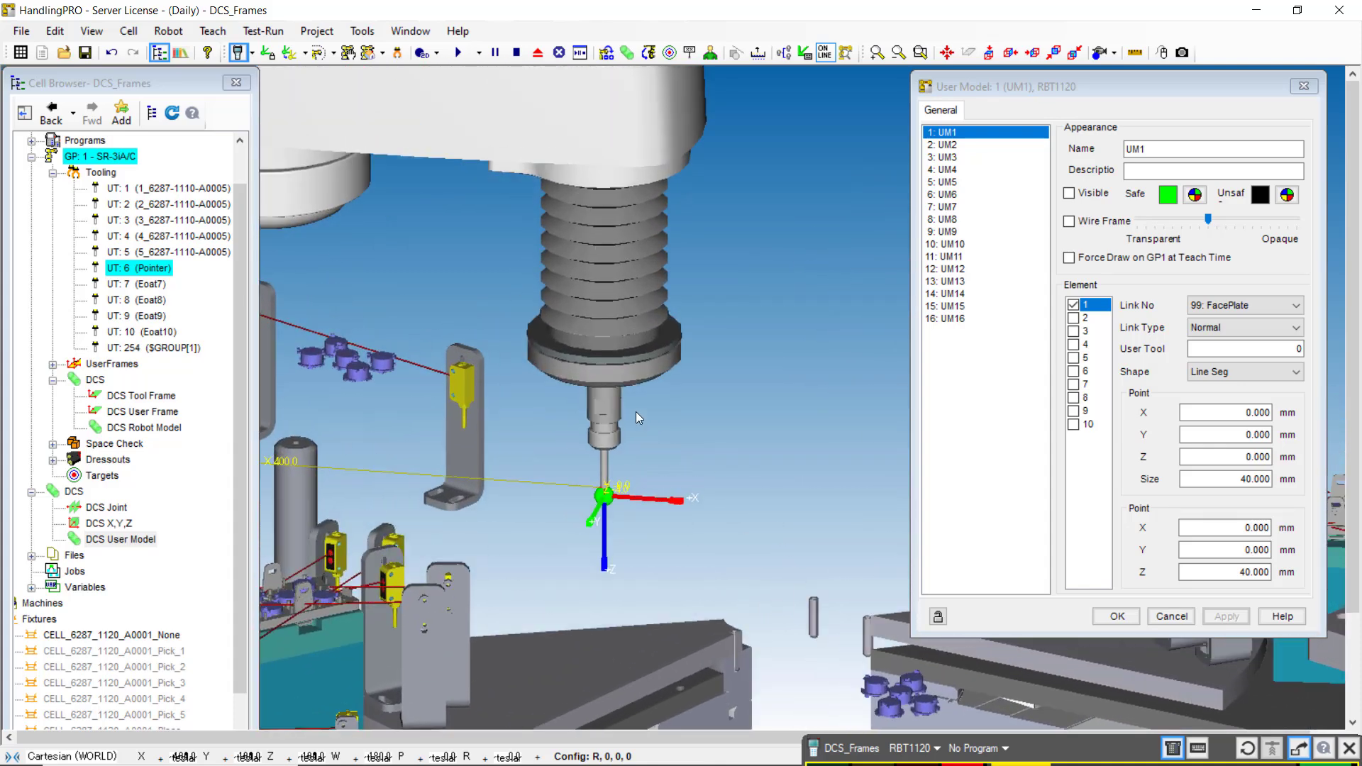
# - Switch the robot to tool UT: 1 (1_6287-1110-A0005) and inspect the mounted gripper
pyautogui.click(183, 189)
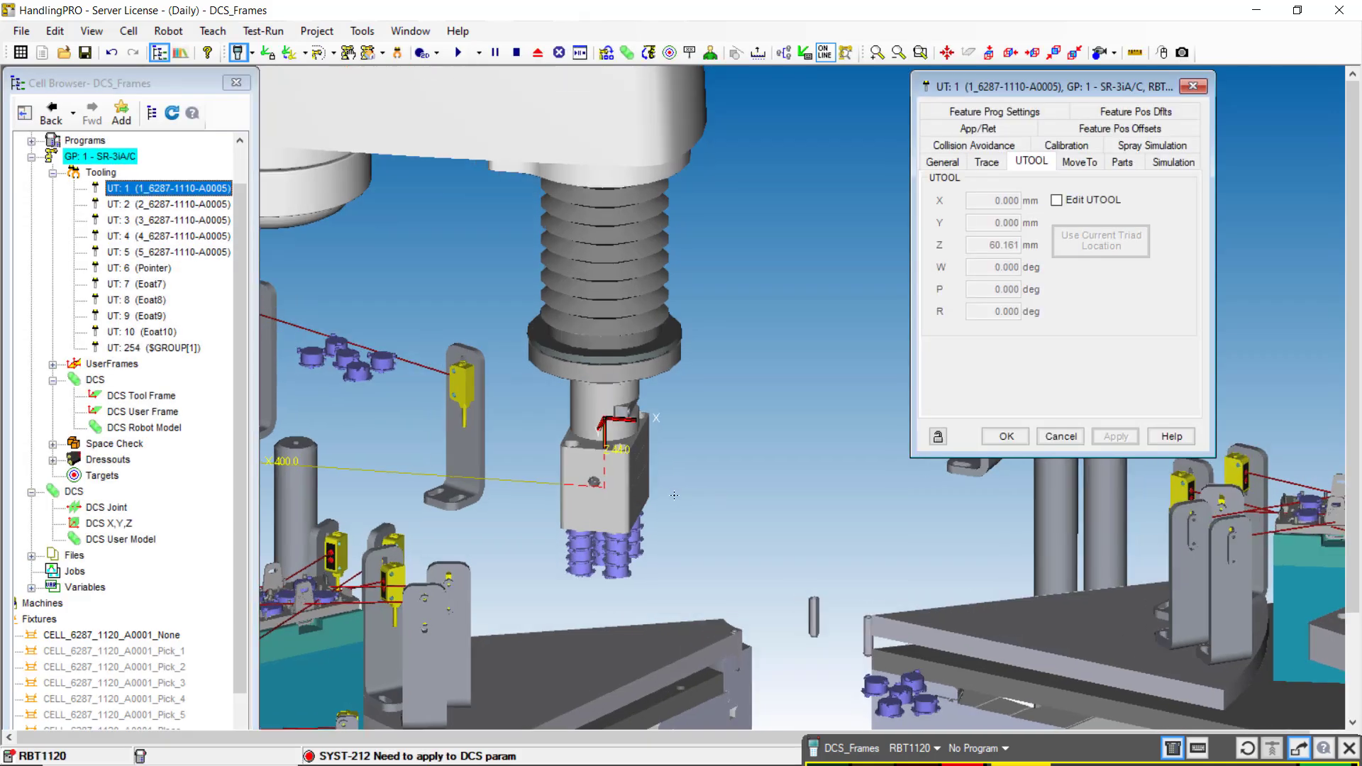
pyautogui.moveTo(674, 496); pyautogui.dragTo(580, 434, button='right')
pyautogui.scroll(-5, 603, 468)
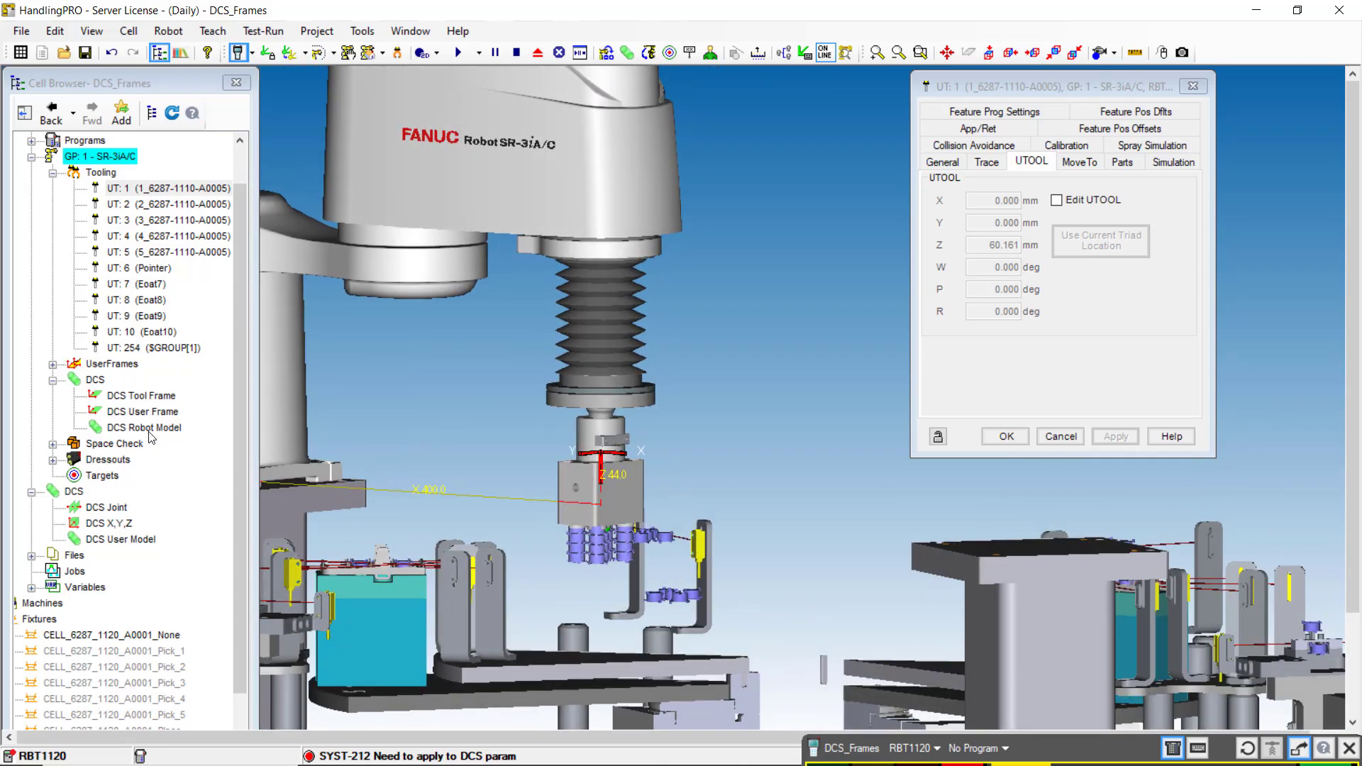
# - Reopen the DCS User Model settings and name user model 1 UM_EOAT
pyautogui.doubleClick(126, 541)
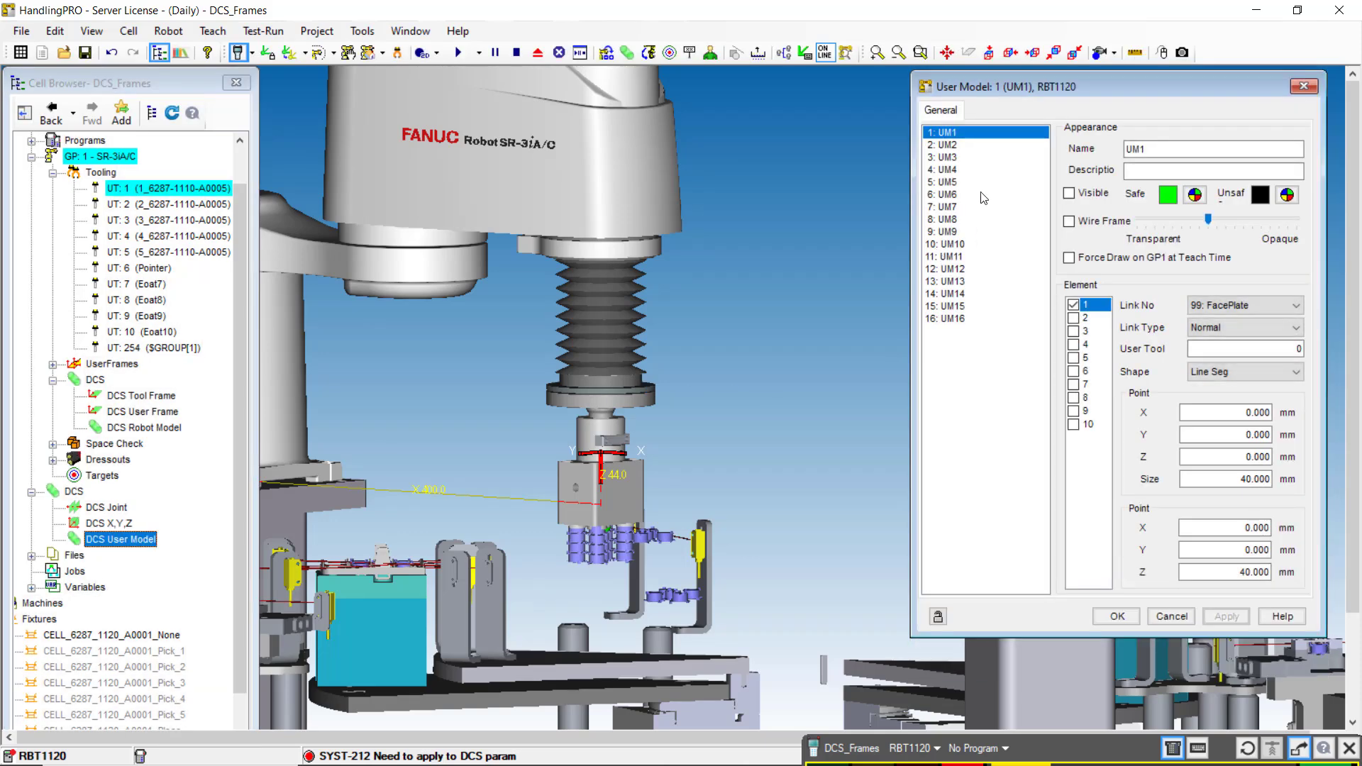
pyautogui.click(1150, 150)
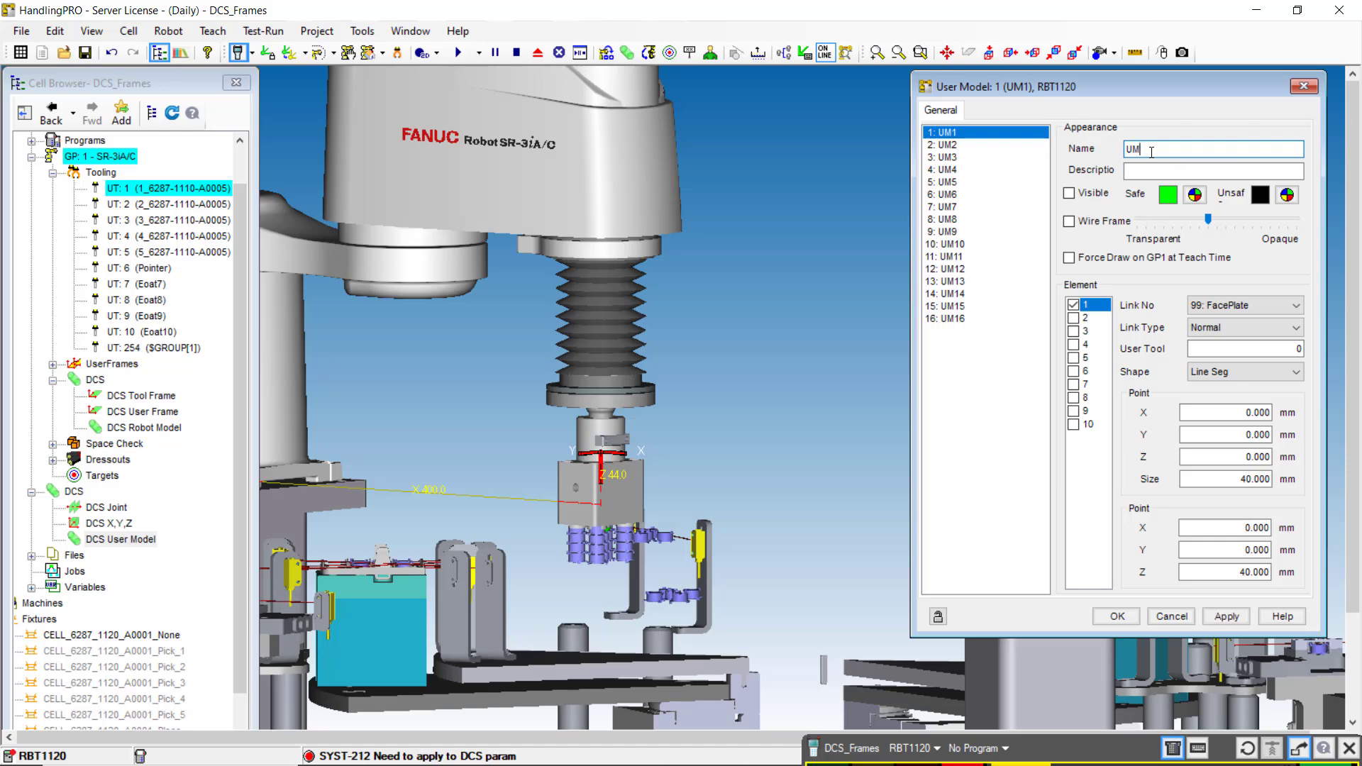
pyautogui.write('_EOAT')
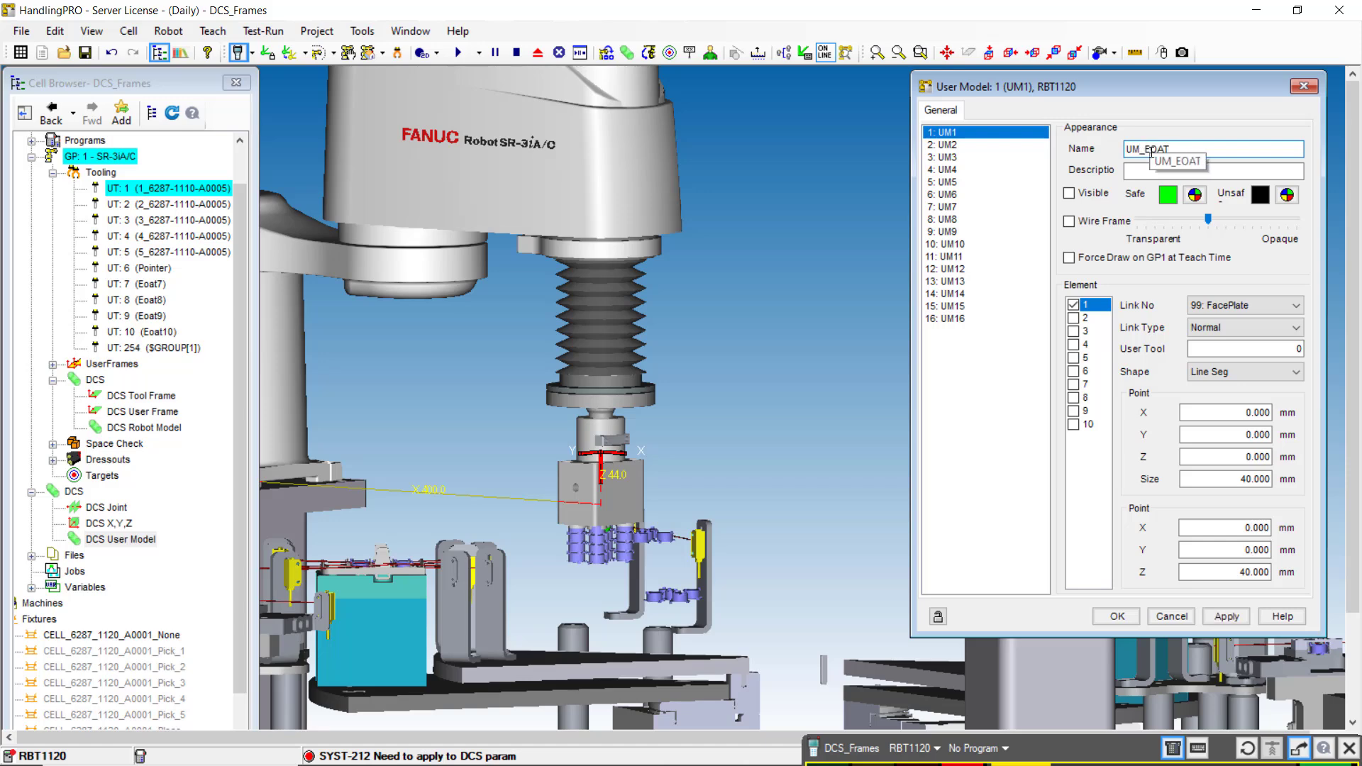
# - Make user model UM_EOAT visible, keep element 1 as a faceplate line segment, and apply the settings
pyautogui.click(1104, 195)
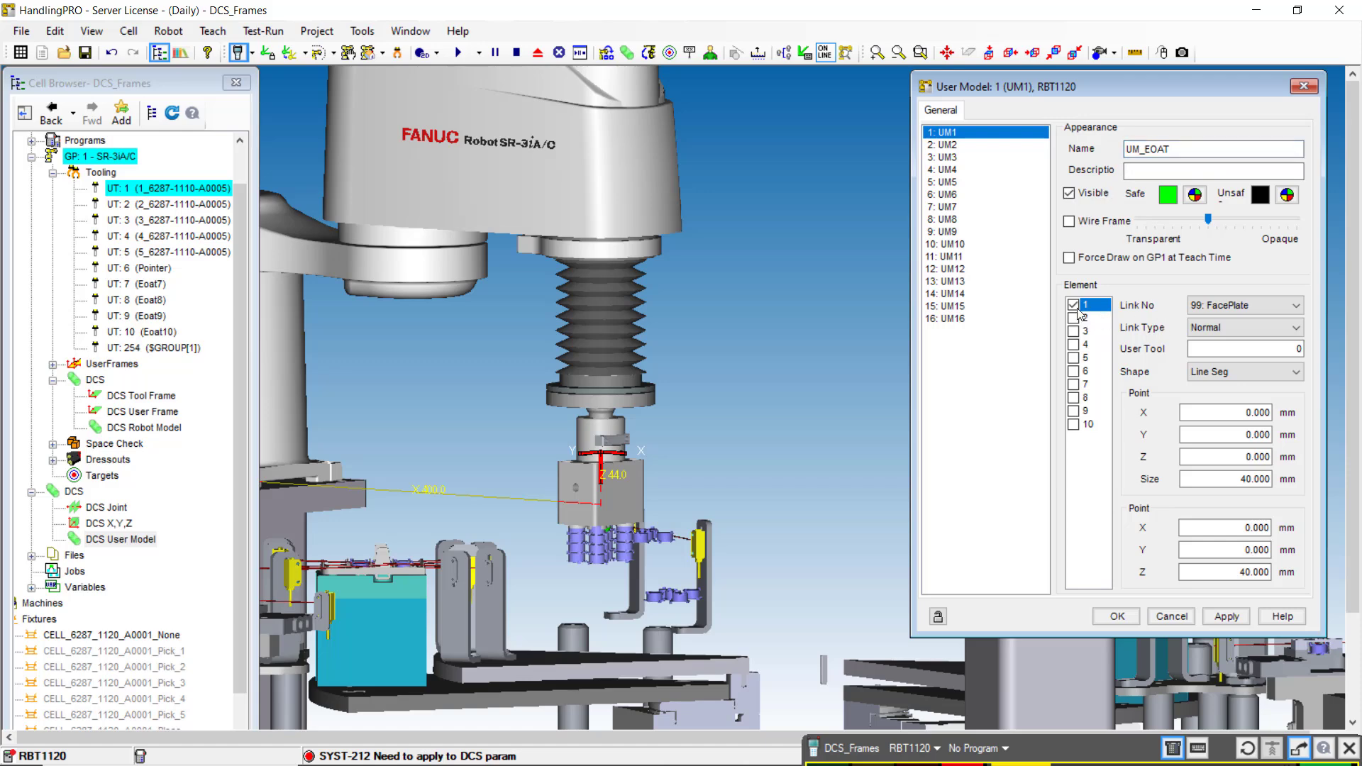
pyautogui.click(1216, 375)
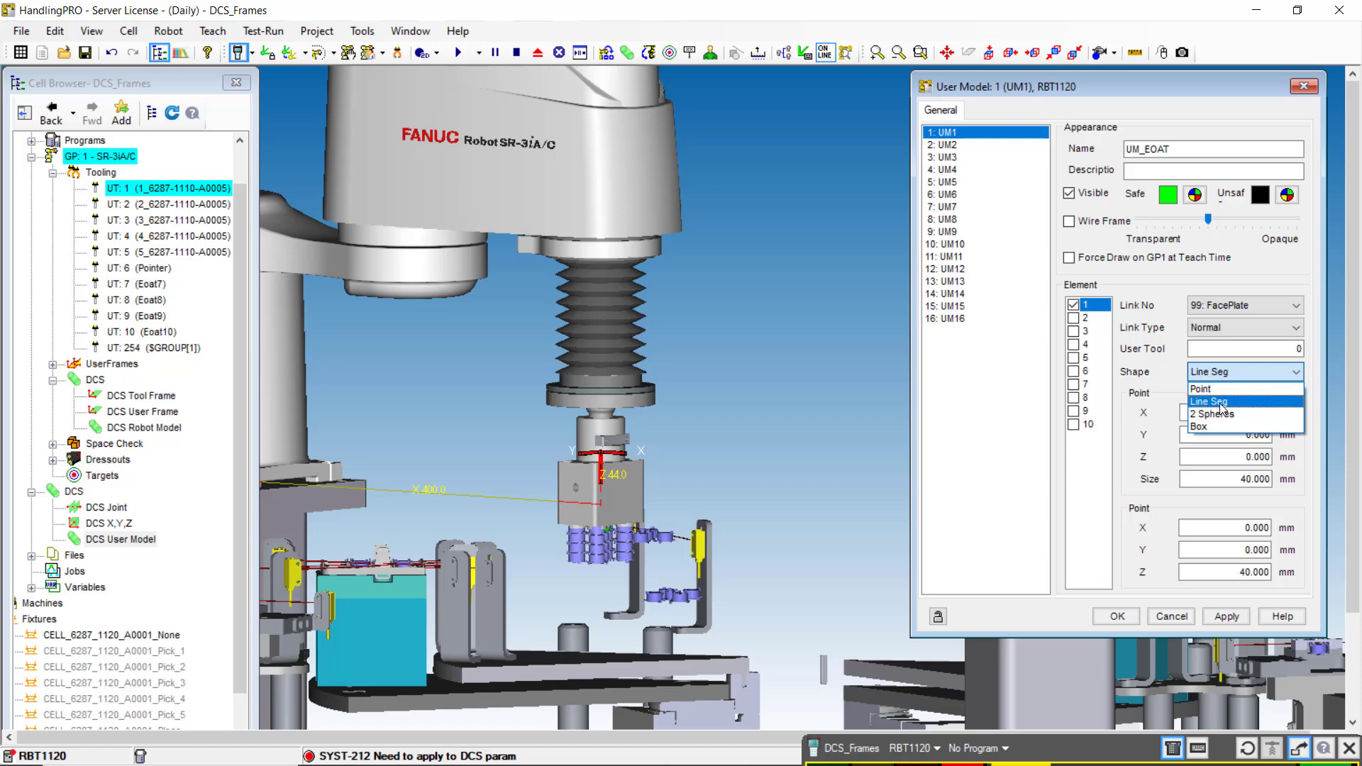
pyautogui.click(1223, 403)
pyautogui.doubleClick(1234, 480)
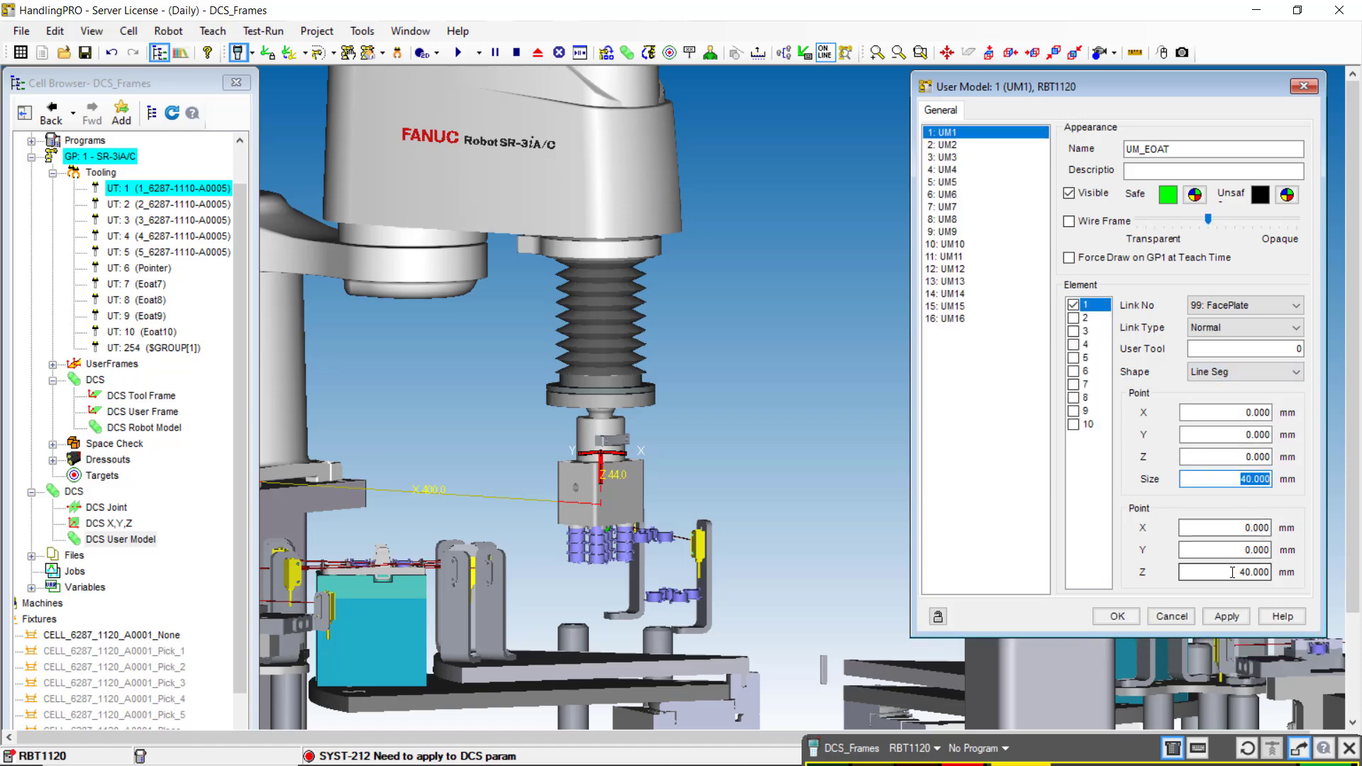
pyautogui.doubleClick(1240, 571)
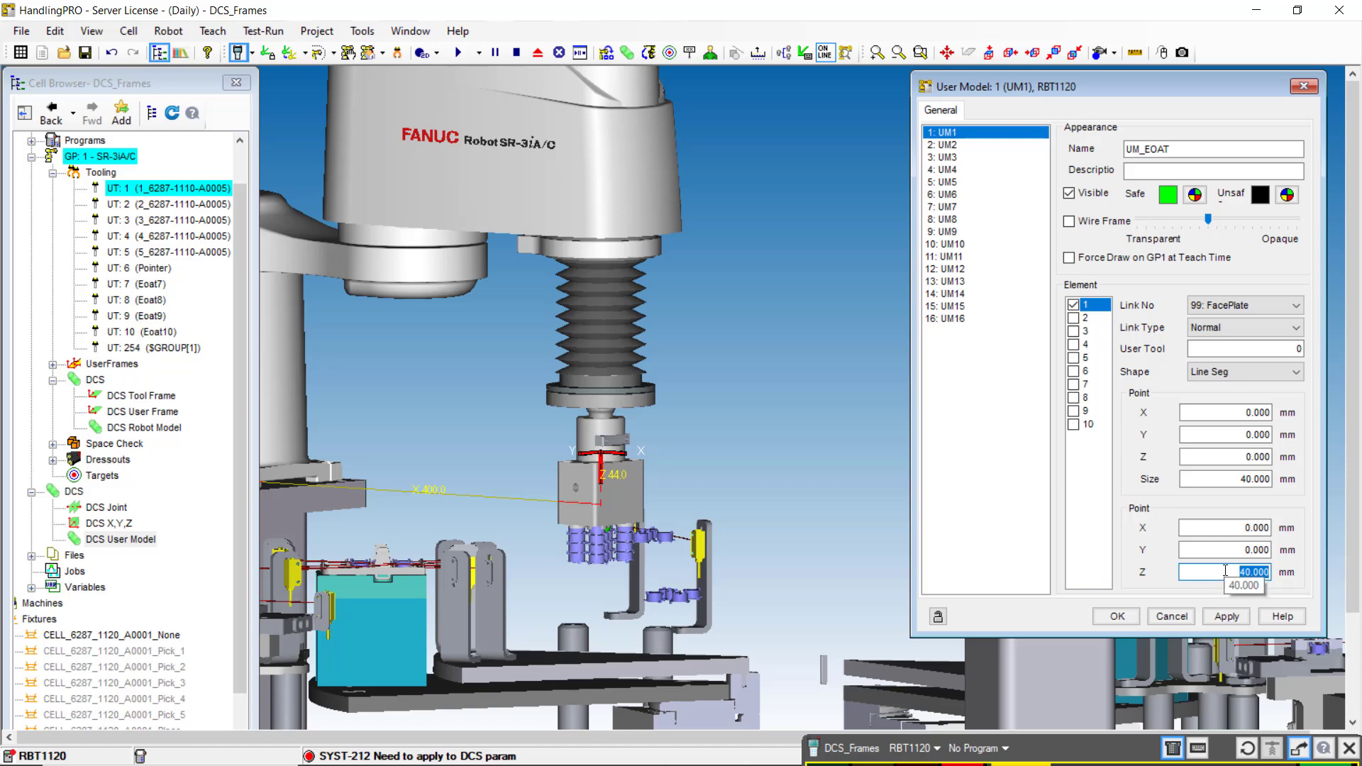
pyautogui.click(1232, 478)
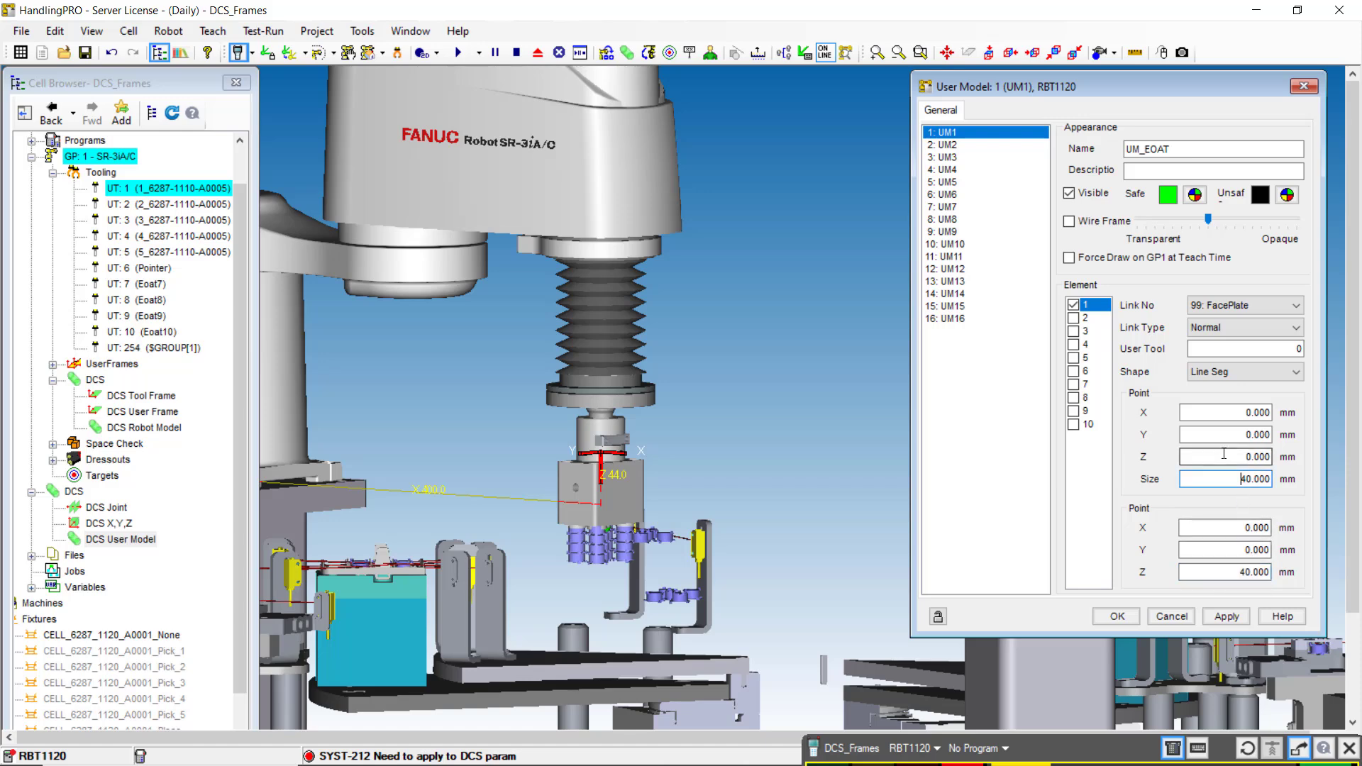
pyautogui.click(1228, 617)
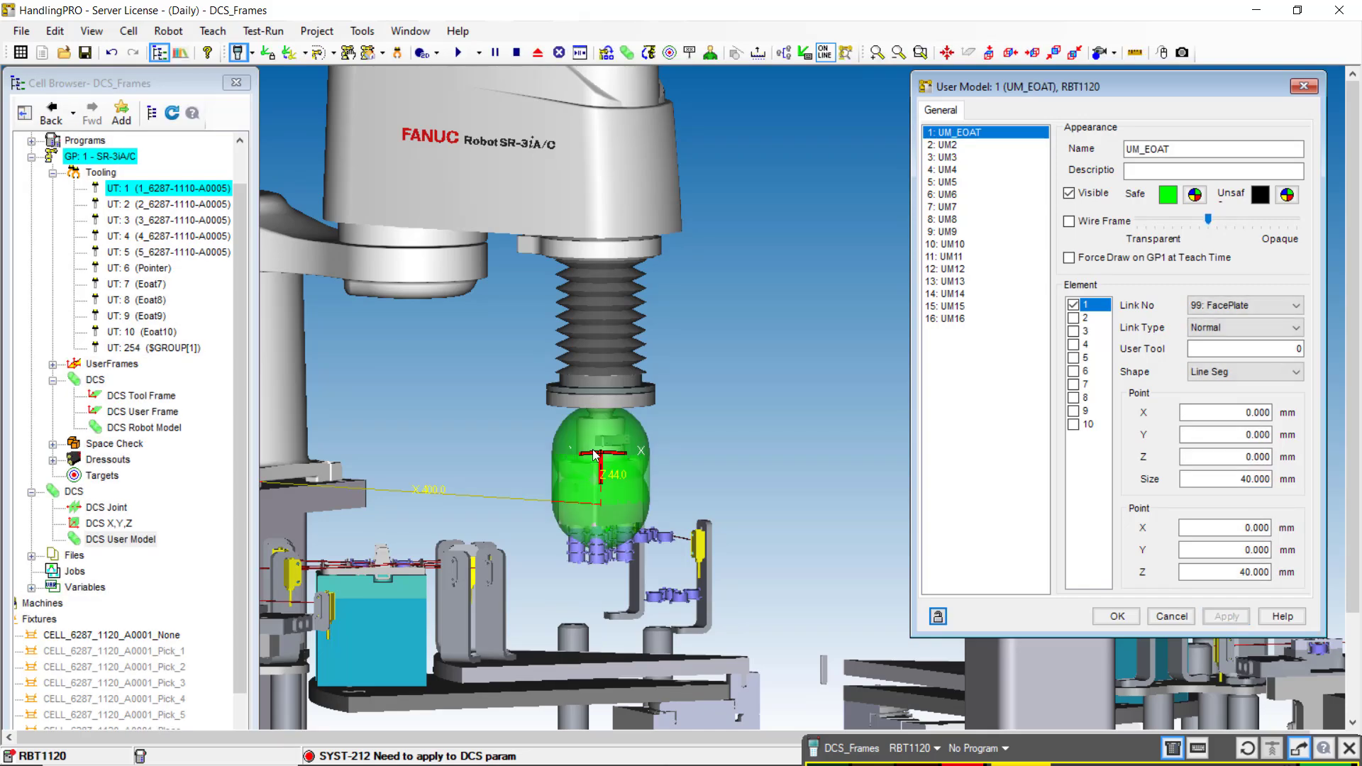
# - Inspect how the UM_EOAT model encloses the gripper from several angles and close the user model settings
pyautogui.scroll(4, 618, 500)
pyautogui.moveTo(594, 482)
pyautogui.mouseDown(button='right')
pyautogui.moveTo(525, 464)
pyautogui.moveTo(543, 485)
pyautogui.moveTo(576, 482)
pyautogui.mouseUp(button='right')
pyautogui.scroll(4, 620, 569)
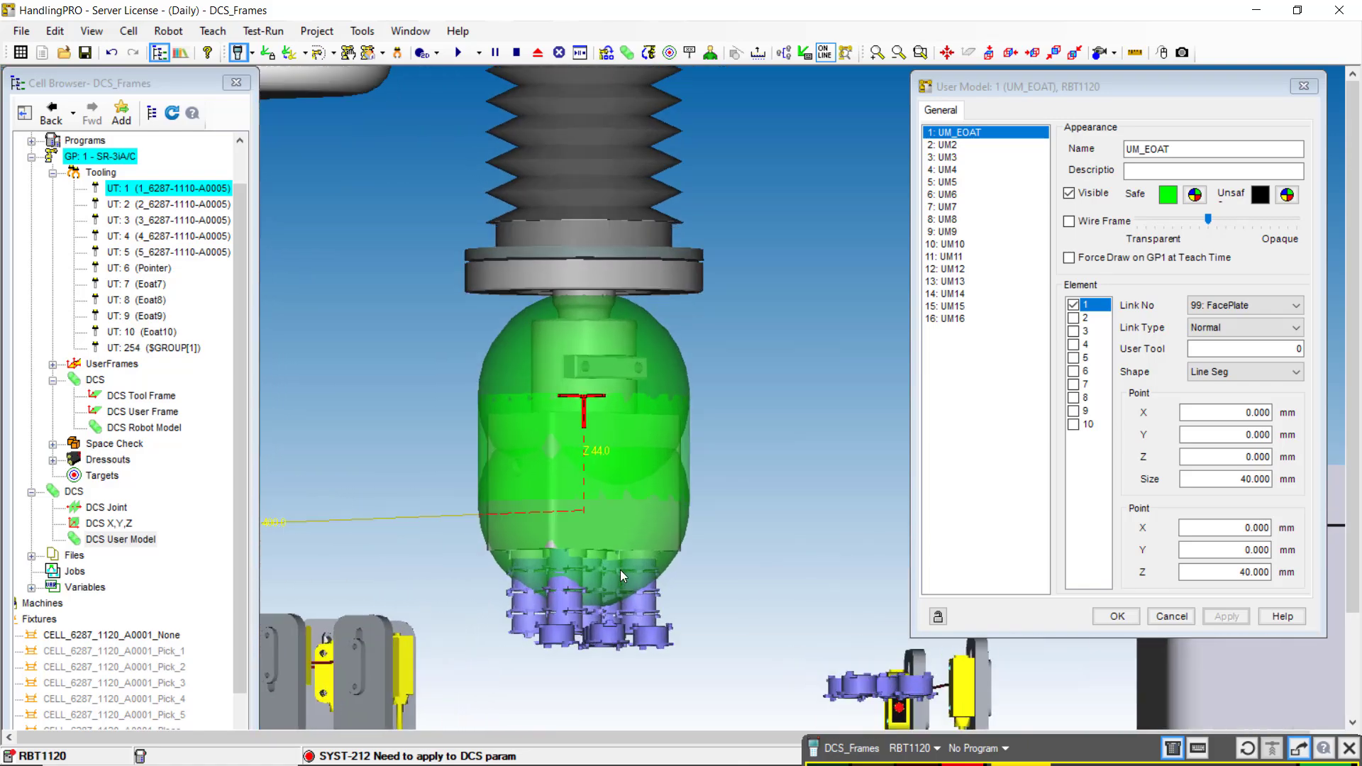
pyautogui.moveTo(620, 569); pyautogui.dragTo(641, 534, button='right')
pyautogui.scroll(-8, 640, 534)
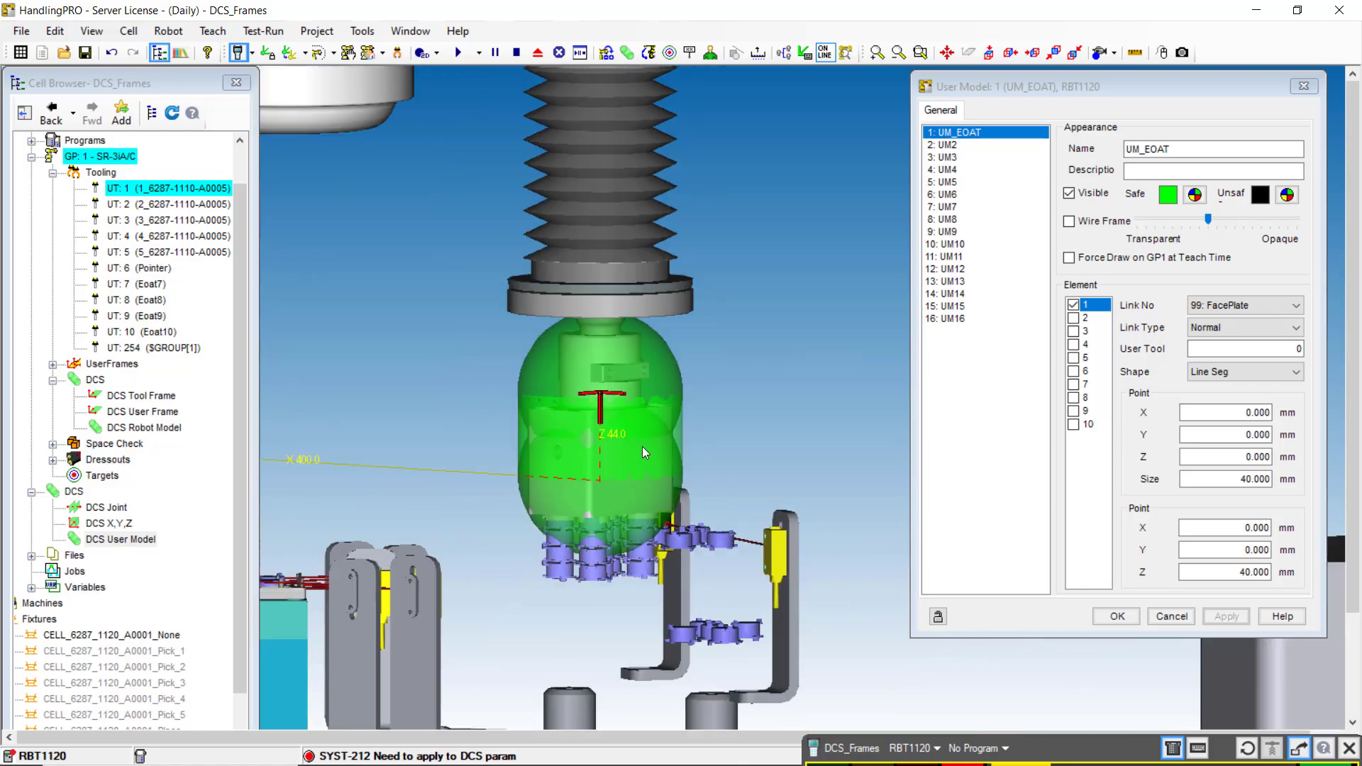
pyautogui.moveTo(655, 483)
pyautogui.mouseDown(button='right')
pyautogui.moveTo(680, 441)
pyautogui.moveTo(684, 465)
pyautogui.moveTo(642, 471)
pyautogui.mouseUp(button='right')
pyautogui.moveTo(642, 471); pyautogui.dragTo(704, 491, button='middle')
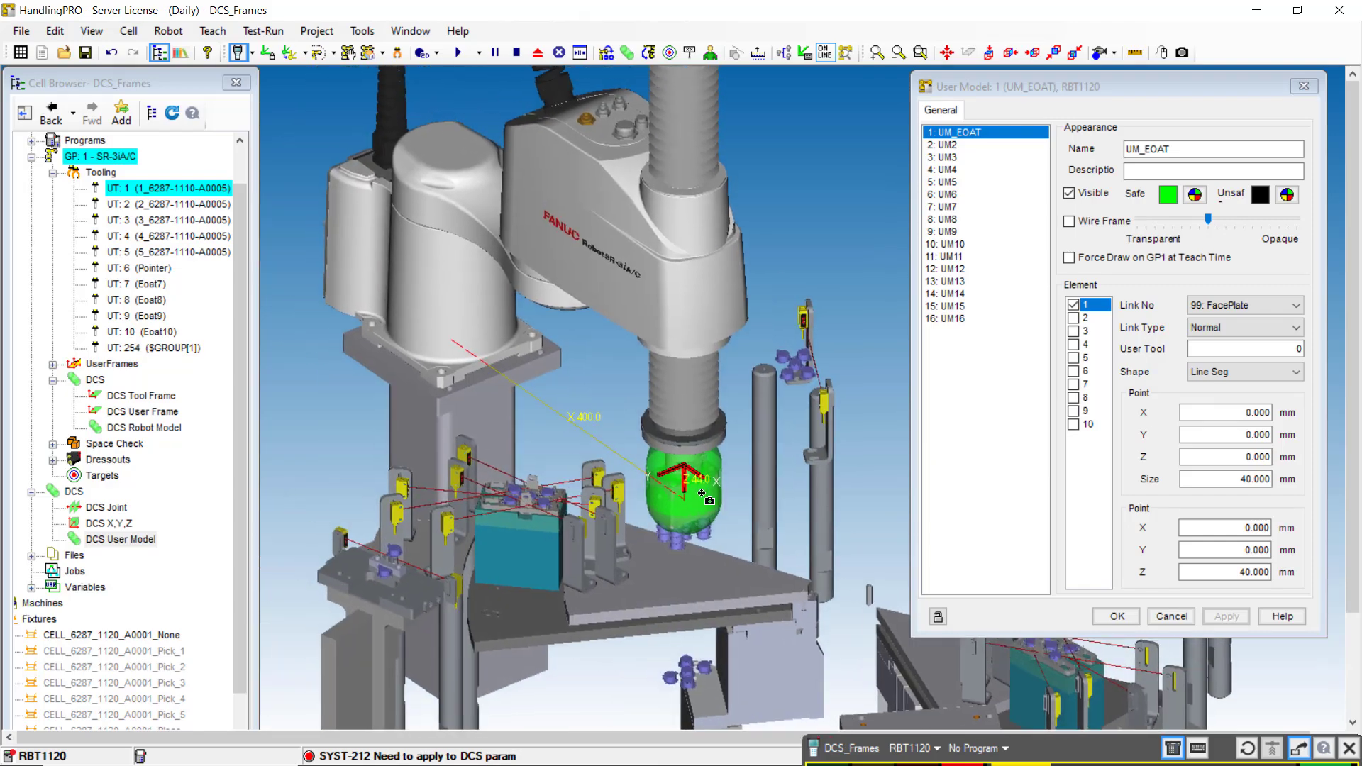
pyautogui.scroll(2, 704, 489)
pyautogui.moveTo(703, 490); pyautogui.dragTo(696, 466, button='right')
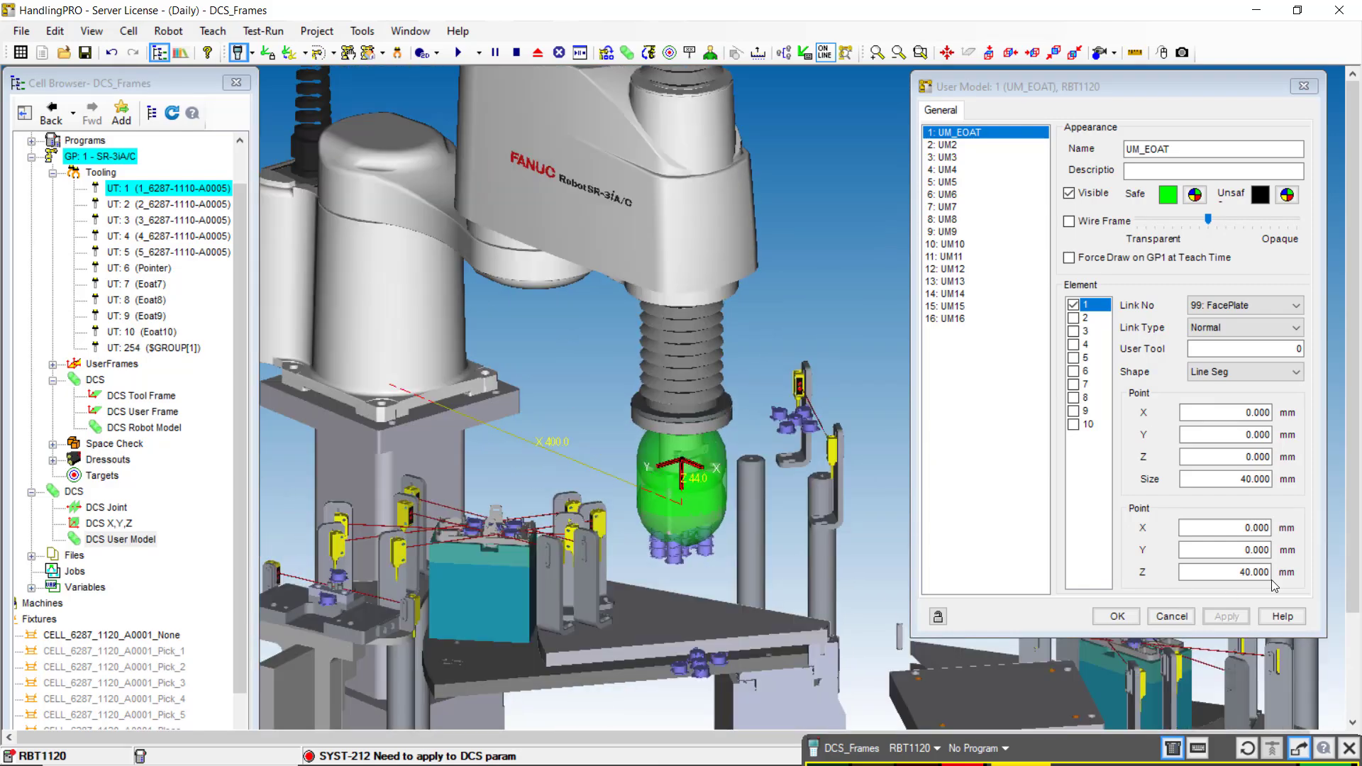
pyautogui.click(1129, 618)
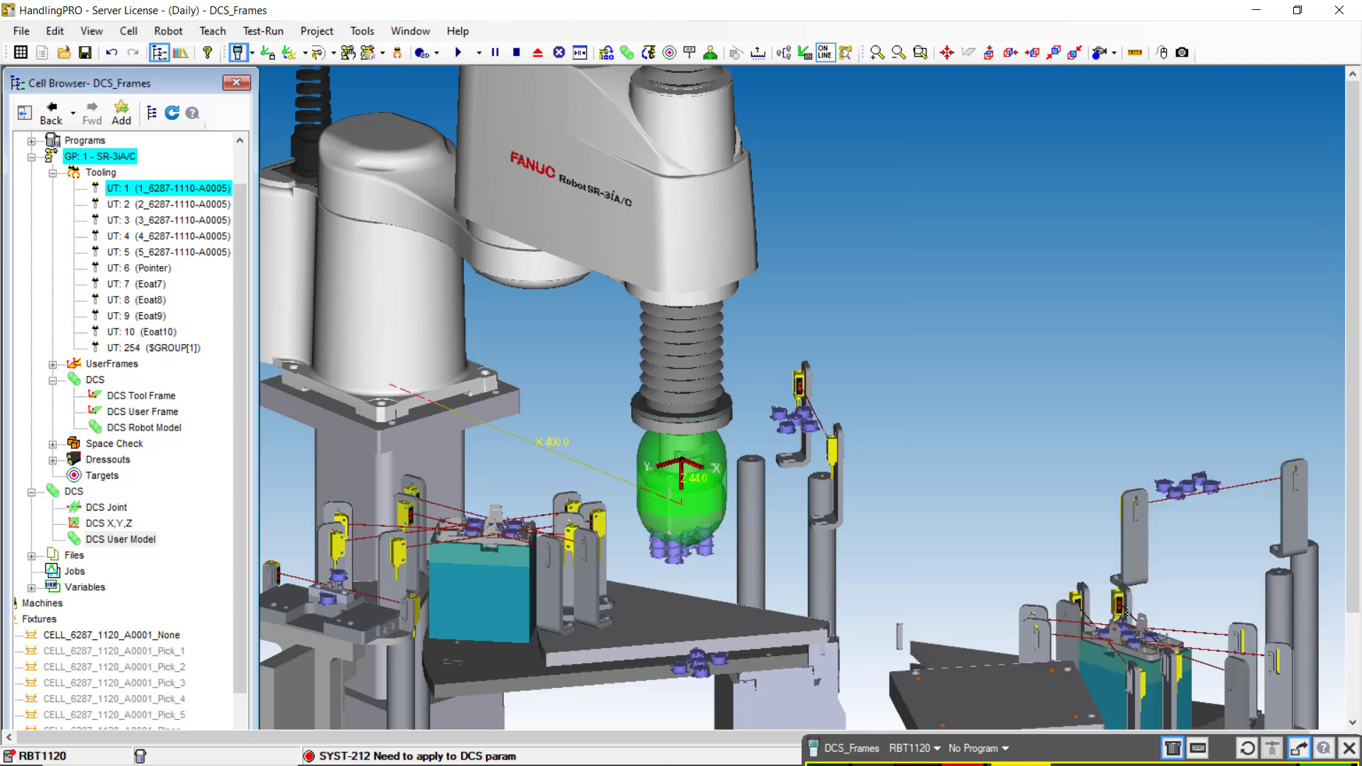
pyautogui.moveTo(256, 278); pyautogui.dragTo(253, 277)
pyautogui.scroll(-4, 487, 392)
pyautogui.moveTo(539, 446); pyautogui.dragTo(516, 262, button='right')
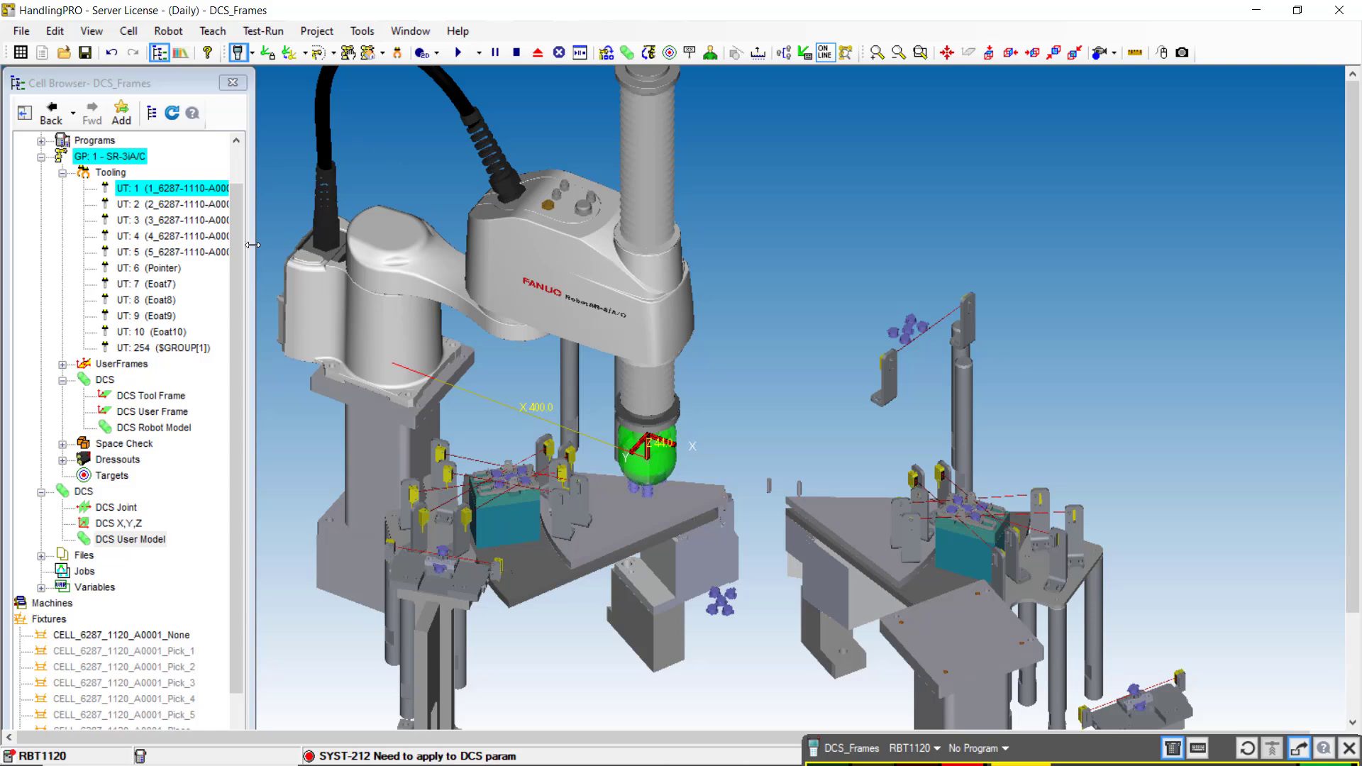
pyautogui.moveTo(253, 245); pyautogui.dragTo(262, 244)
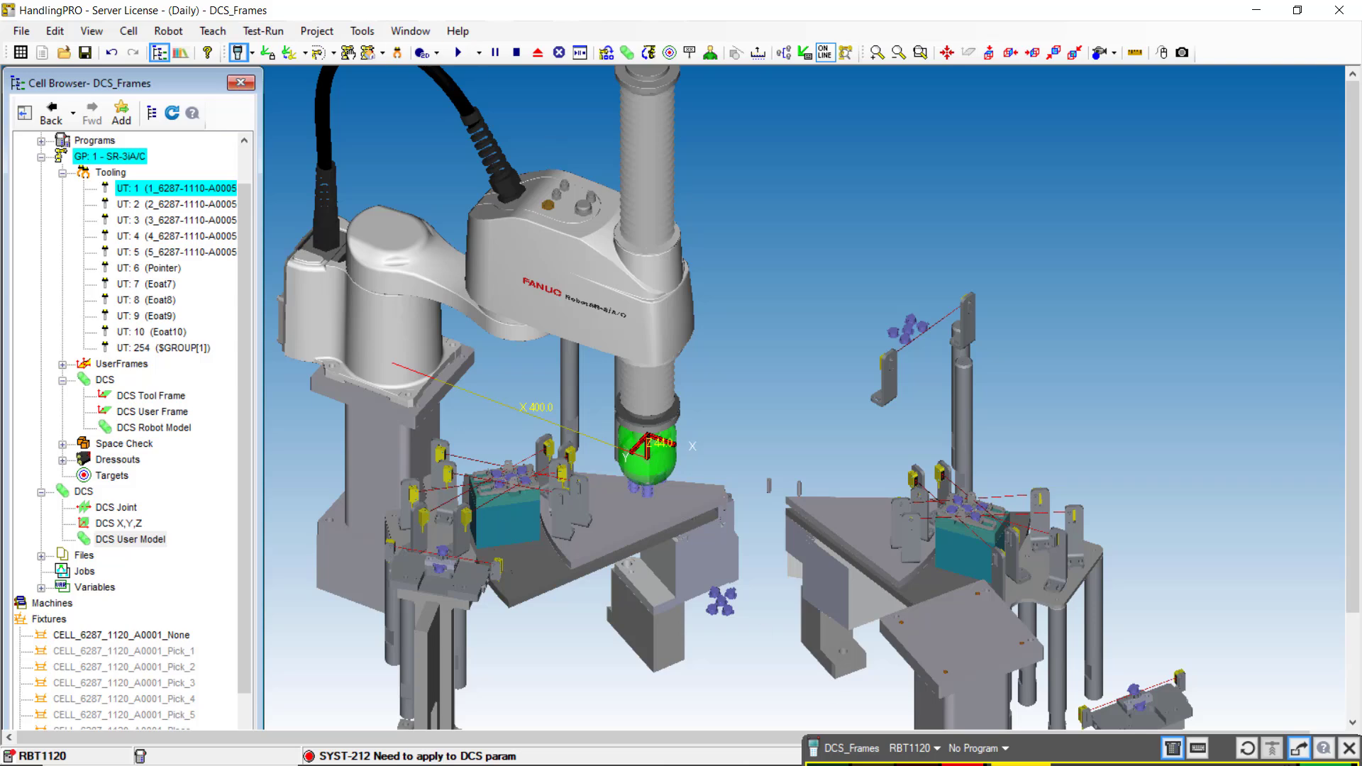
# - Bring up the virtual teach pendant and open its system DCS screen
pyautogui.moveTo(1129, 748); pyautogui.dragTo(1099, 84)
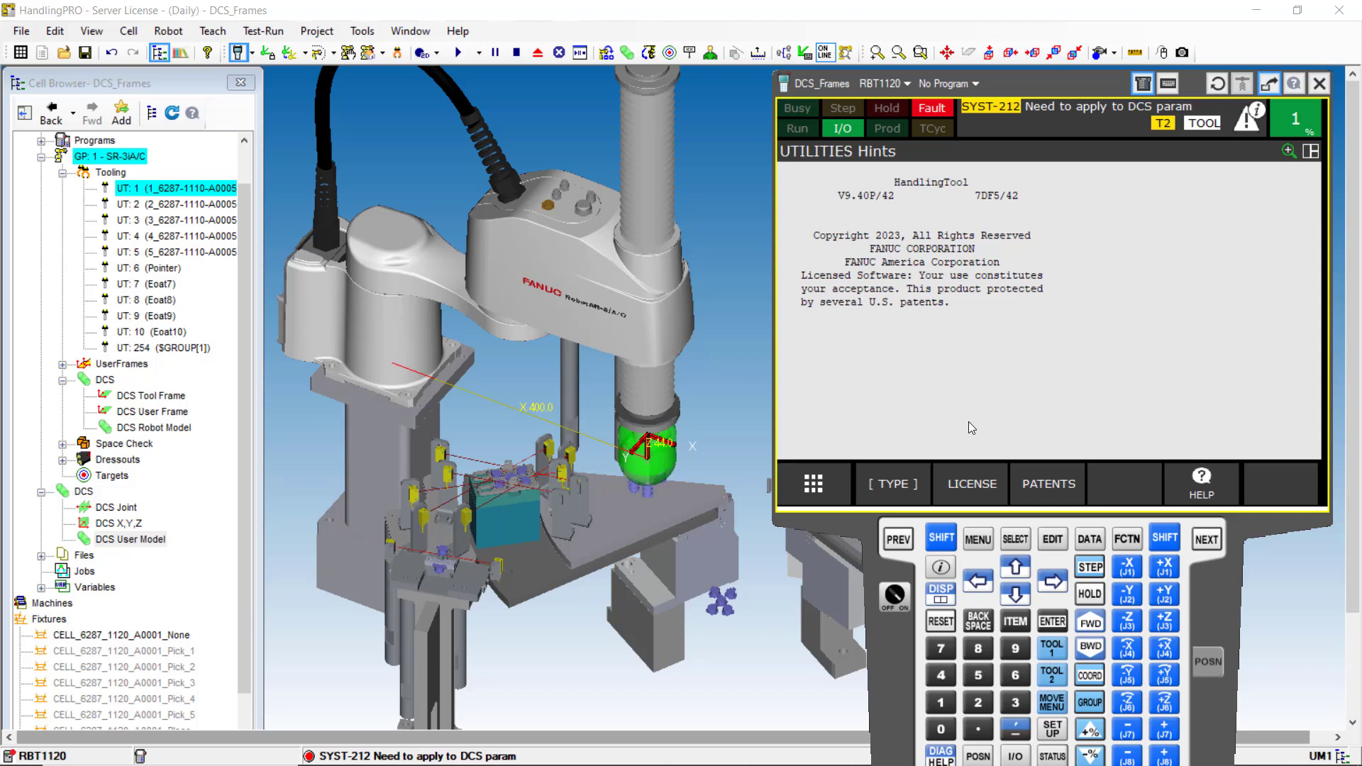
pyautogui.click(977, 539)
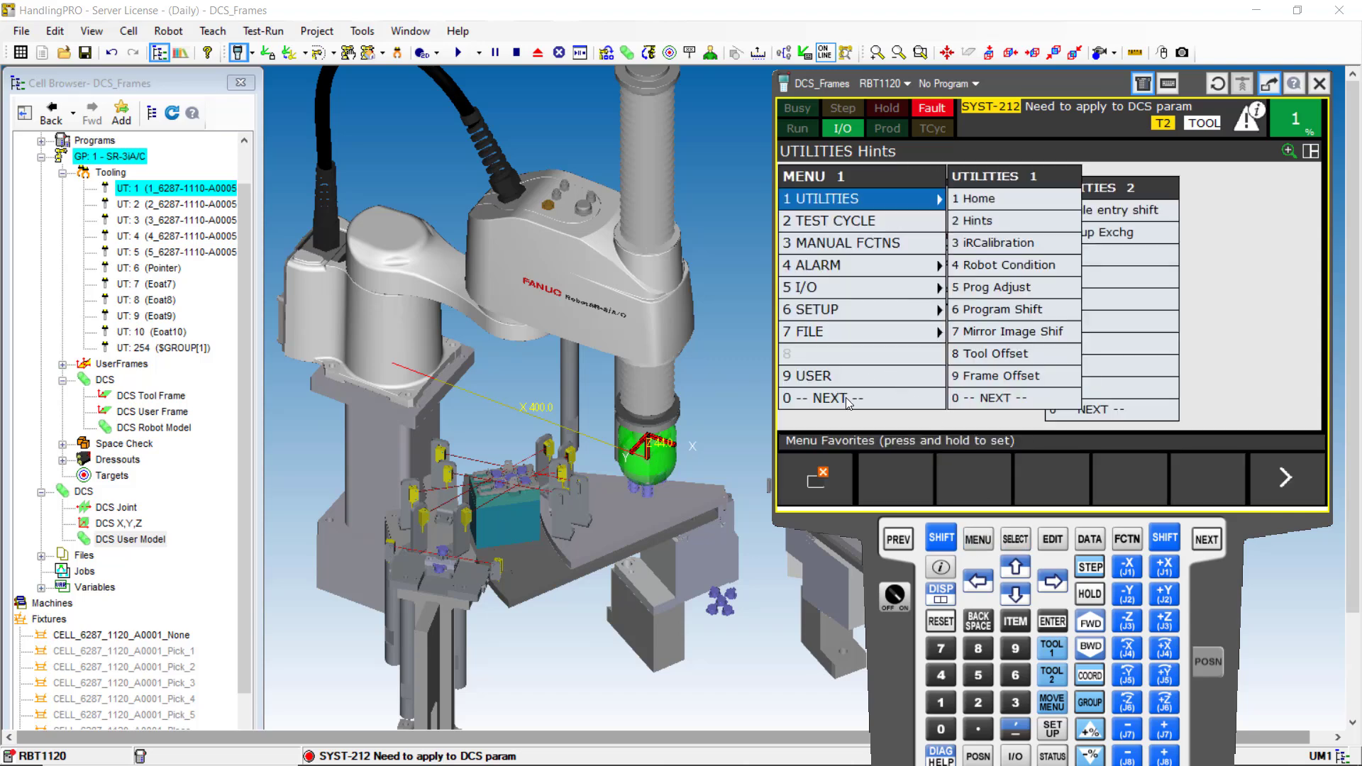
pyautogui.click(849, 400)
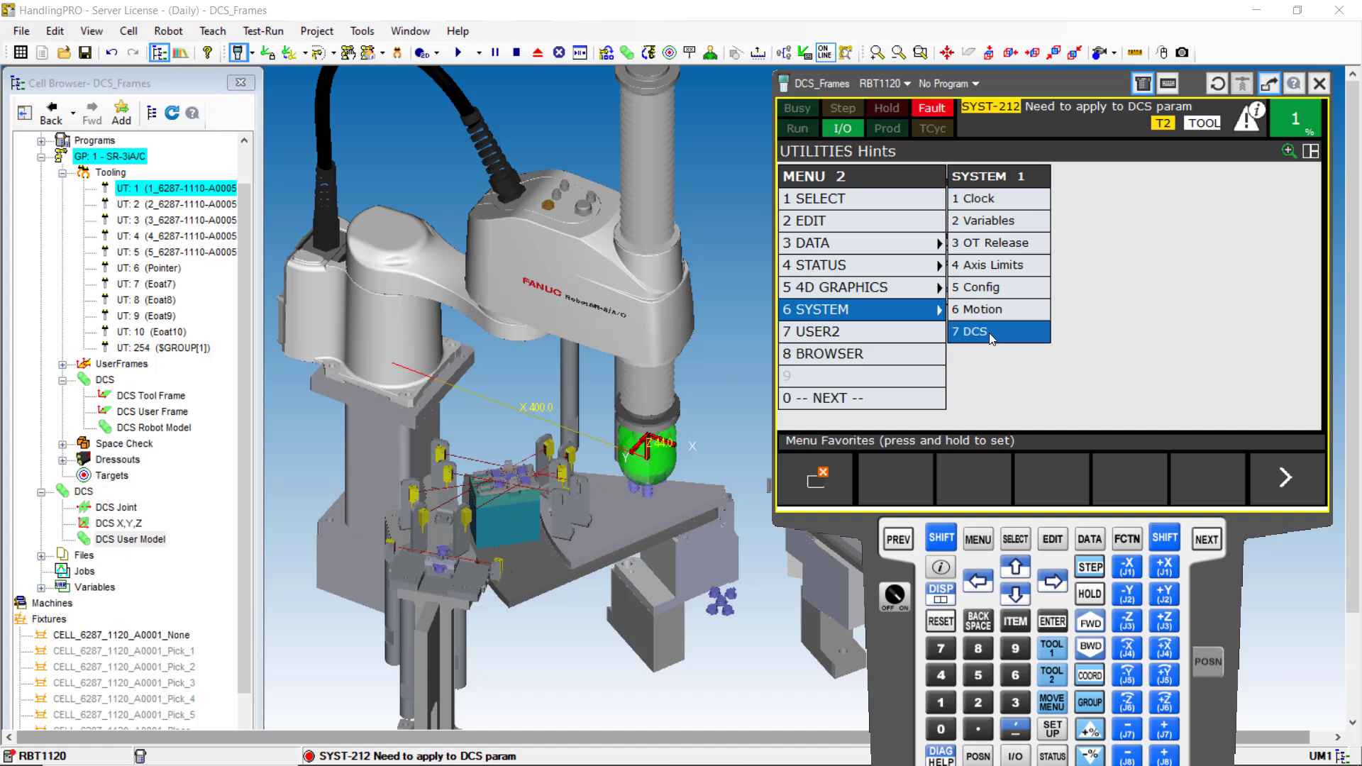
pyautogui.click(992, 335)
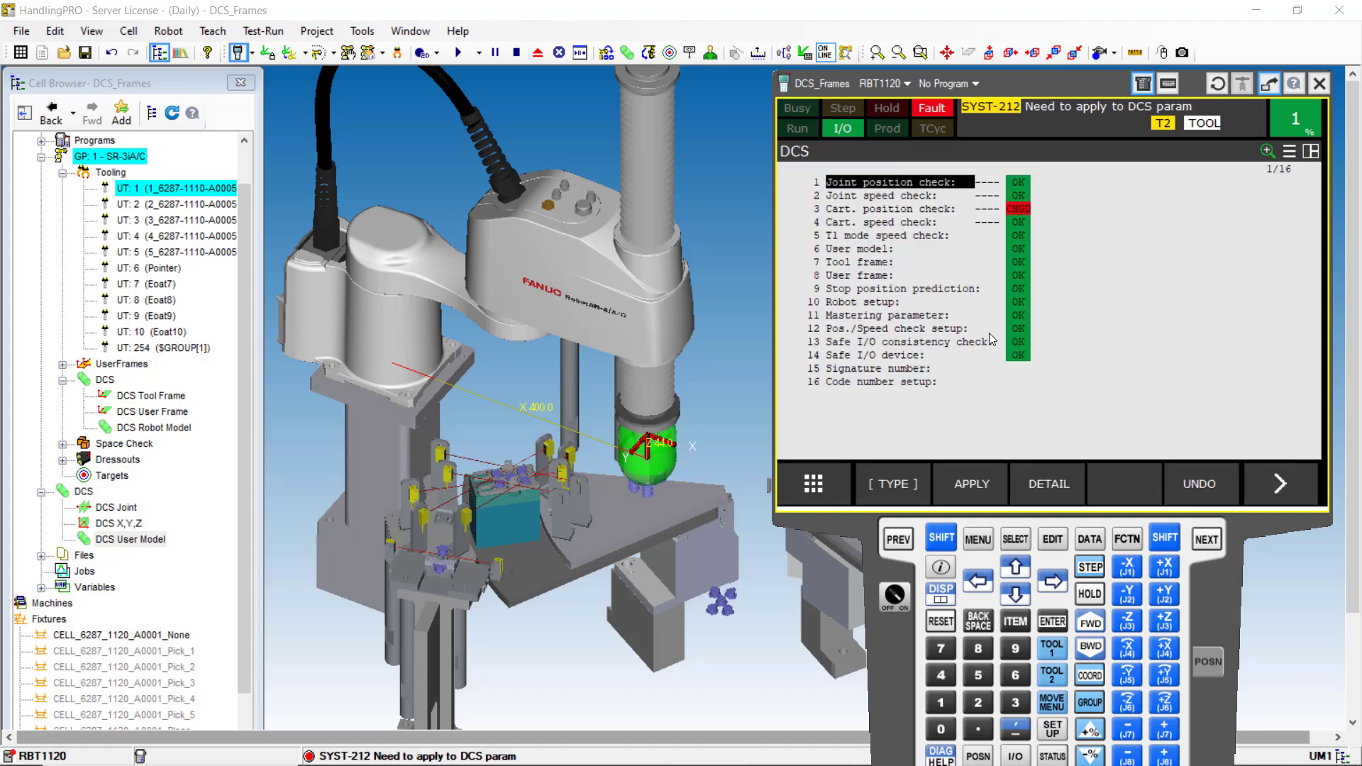
# - Review the coordinates of DCS user frame 1 in the pendant's user frame details, and put the pendant away
pyautogui.click(1019, 600)
pyautogui.click(1018, 600)
pyautogui.click(1018, 600)
pyautogui.click(1018, 600)
pyautogui.click(1018, 600)
pyautogui.click(1018, 600)
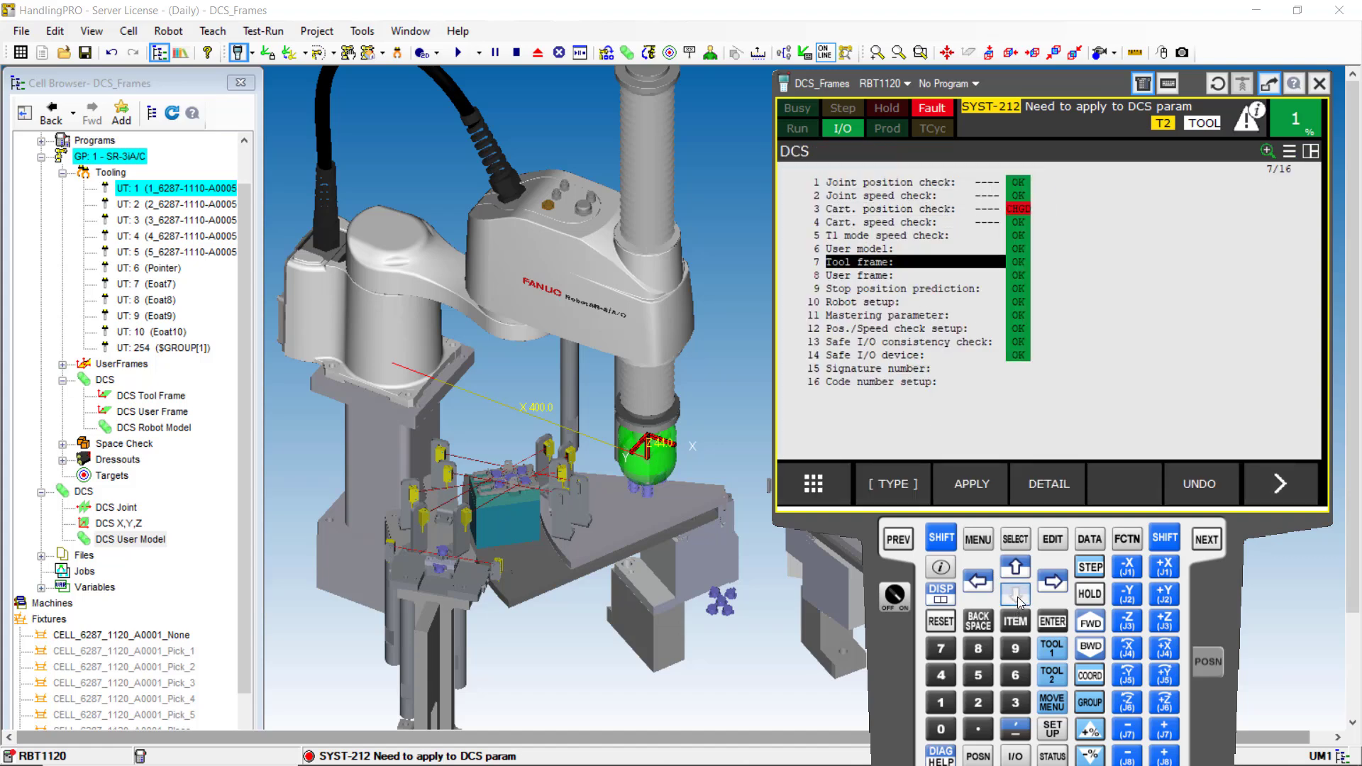
pyautogui.click(1018, 599)
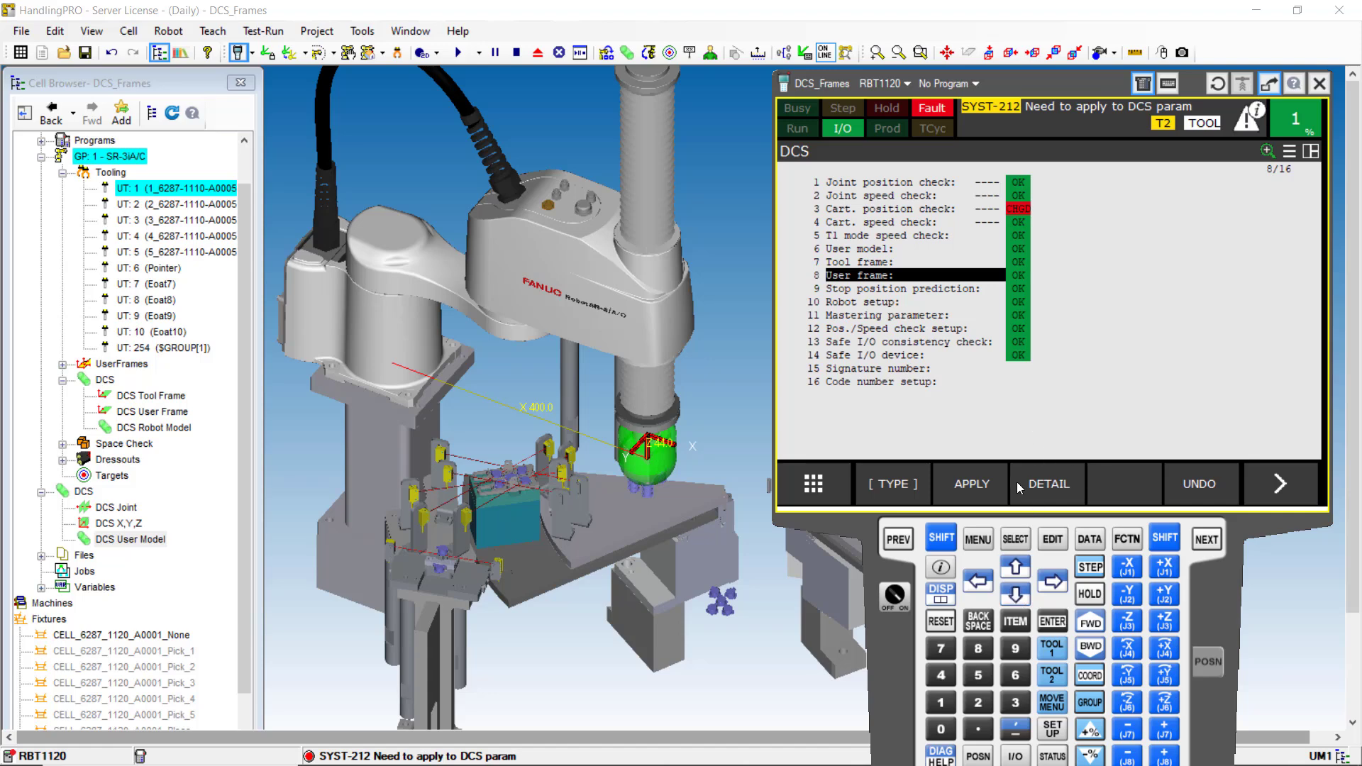
pyautogui.click(1049, 486)
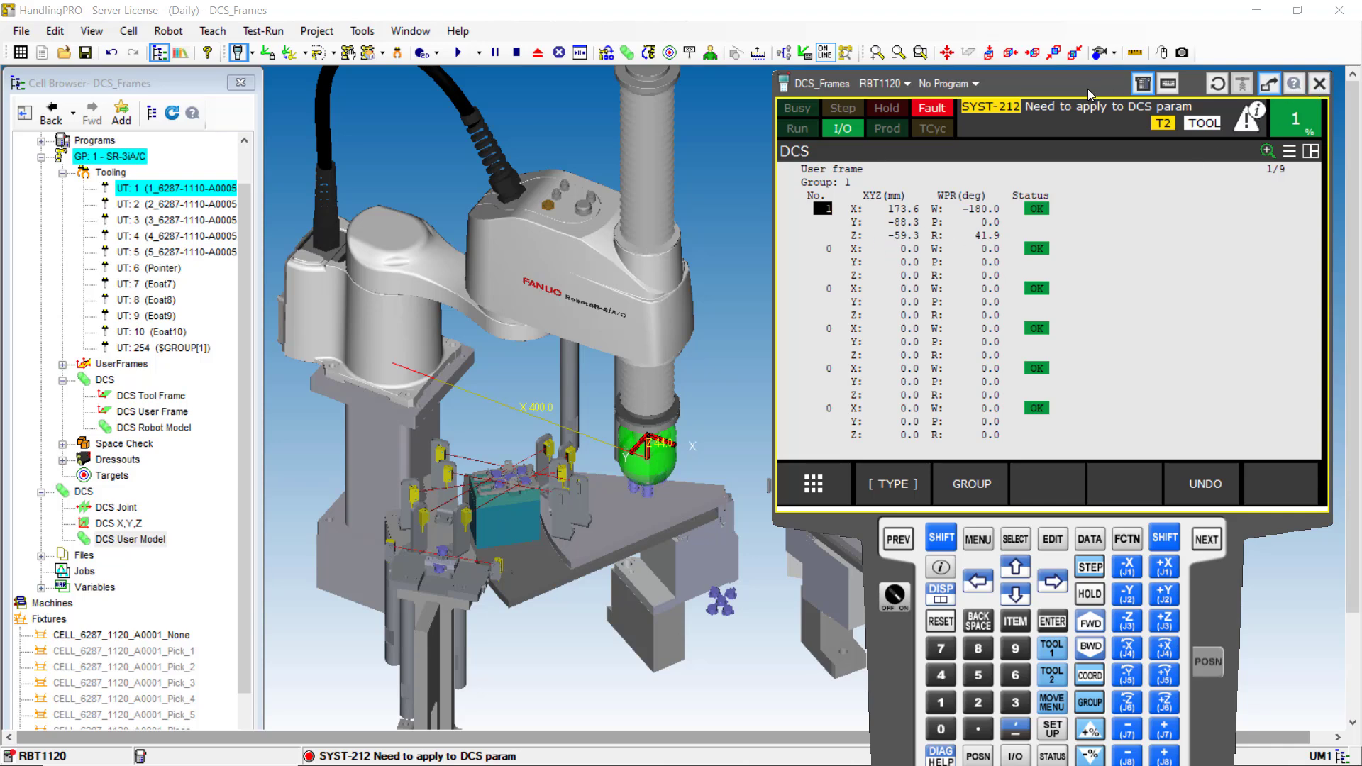
pyautogui.moveTo(1092, 94); pyautogui.dragTo(1115, 752)
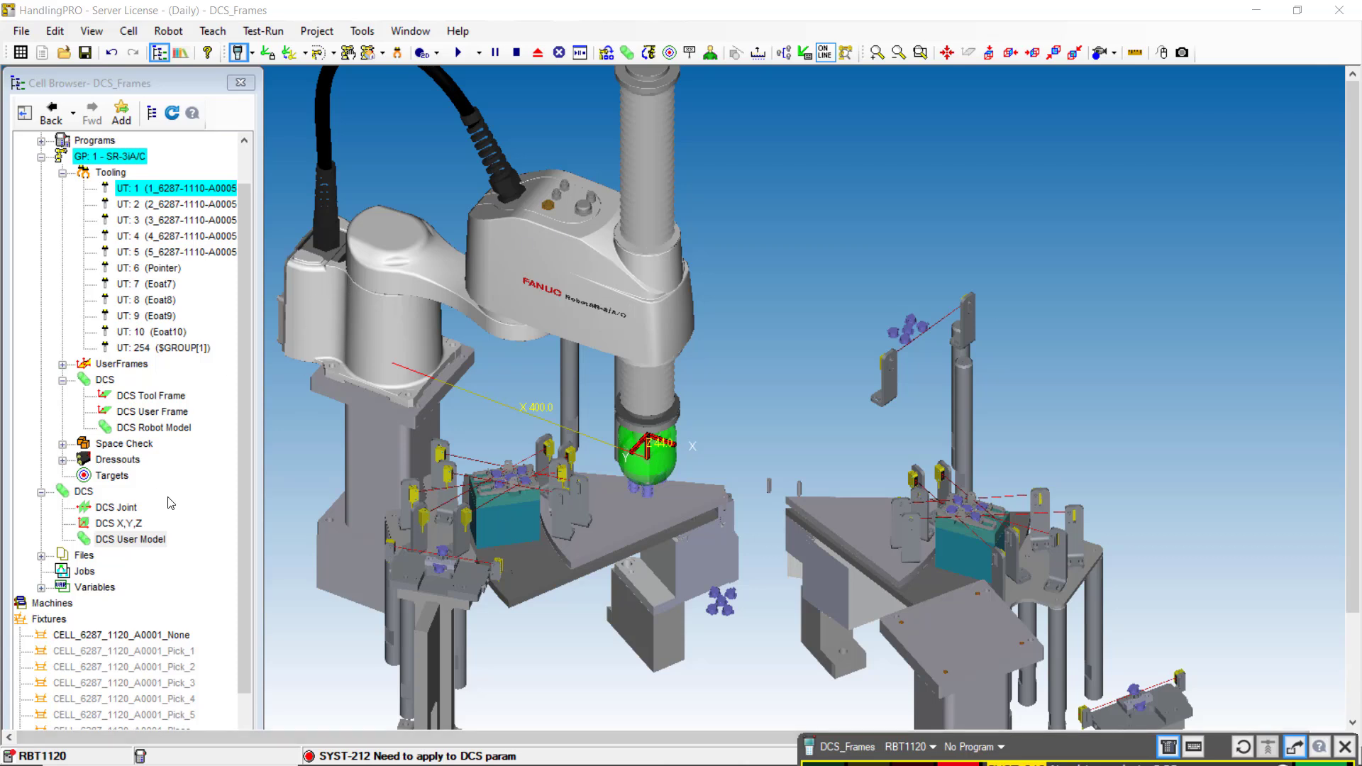
# - Open the DCS X,Y,Z settings for zone CPC1 and enable on-screen editing of its diagonal locations
pyautogui.doubleClick(126, 526)
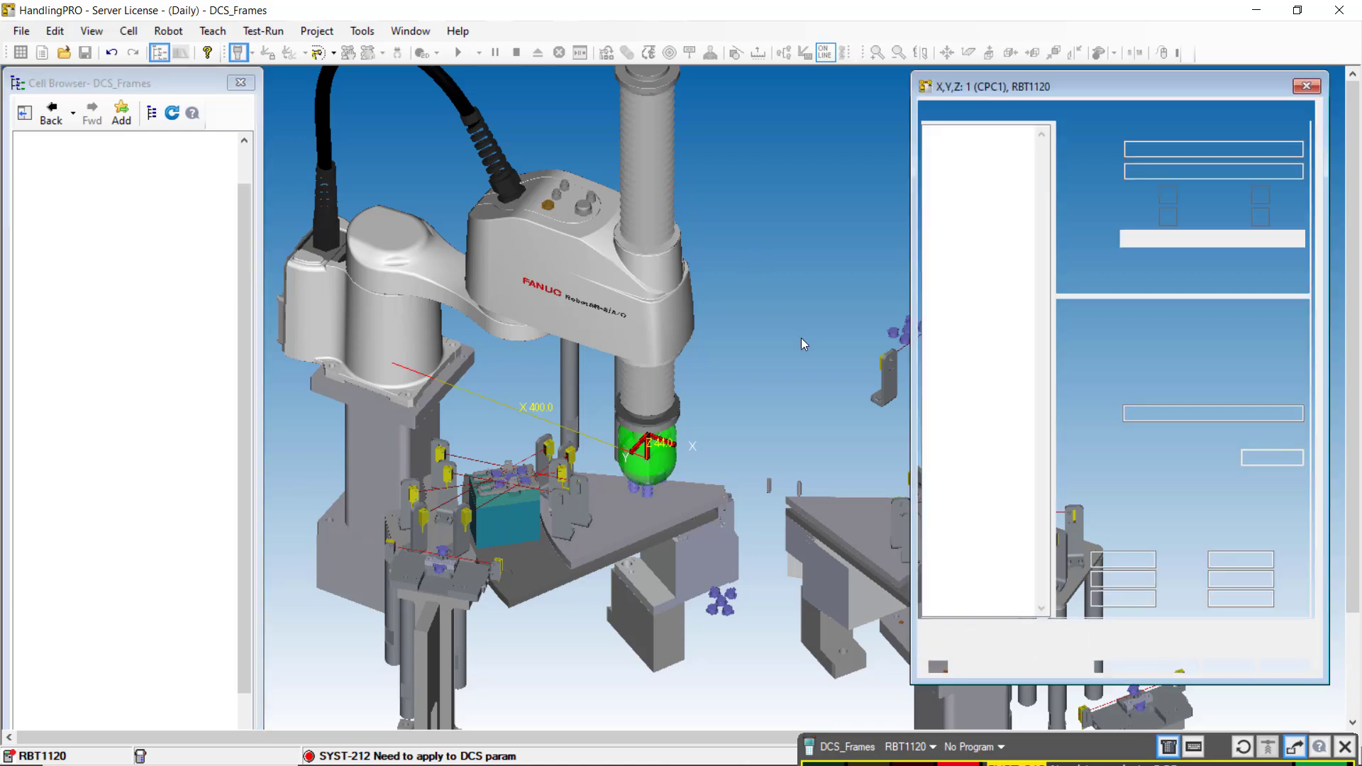
pyautogui.moveTo(539, 528); pyautogui.dragTo(628, 552, button='right')
pyautogui.moveTo(628, 552); pyautogui.dragTo(724, 504, button='middle')
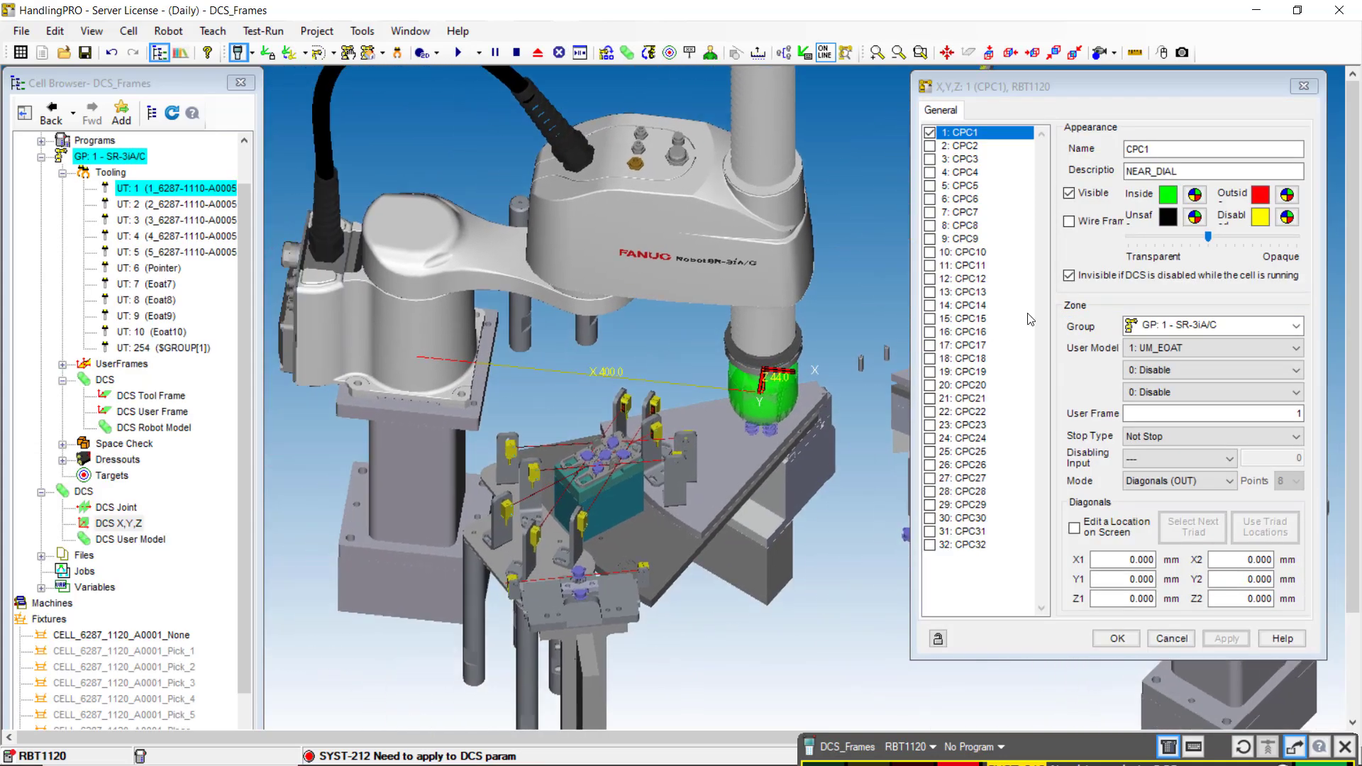
pyautogui.click(1110, 534)
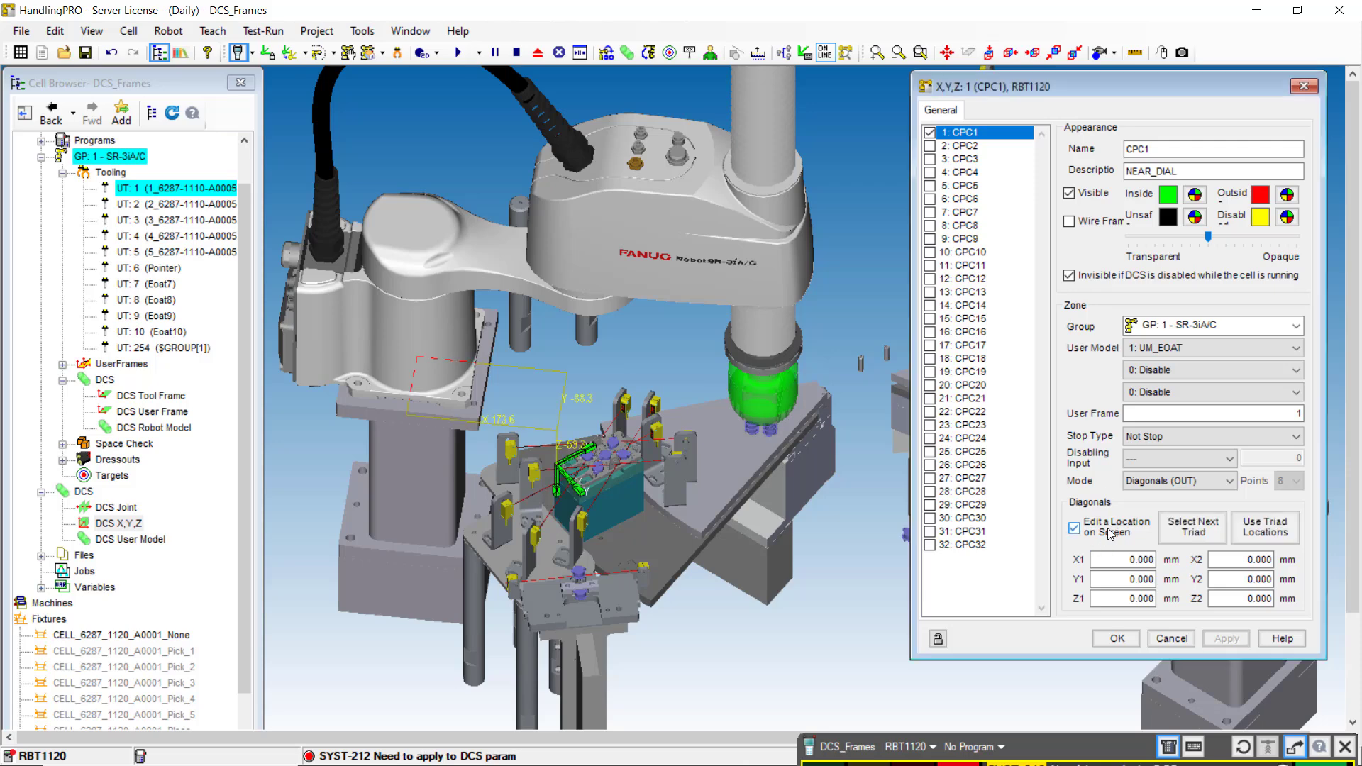
# - Move the active diagonal triad along Y and X to the teal dial fixture's opposite top corner, about X 270.8, Y -67.8
pyautogui.scroll(5, 589, 490)
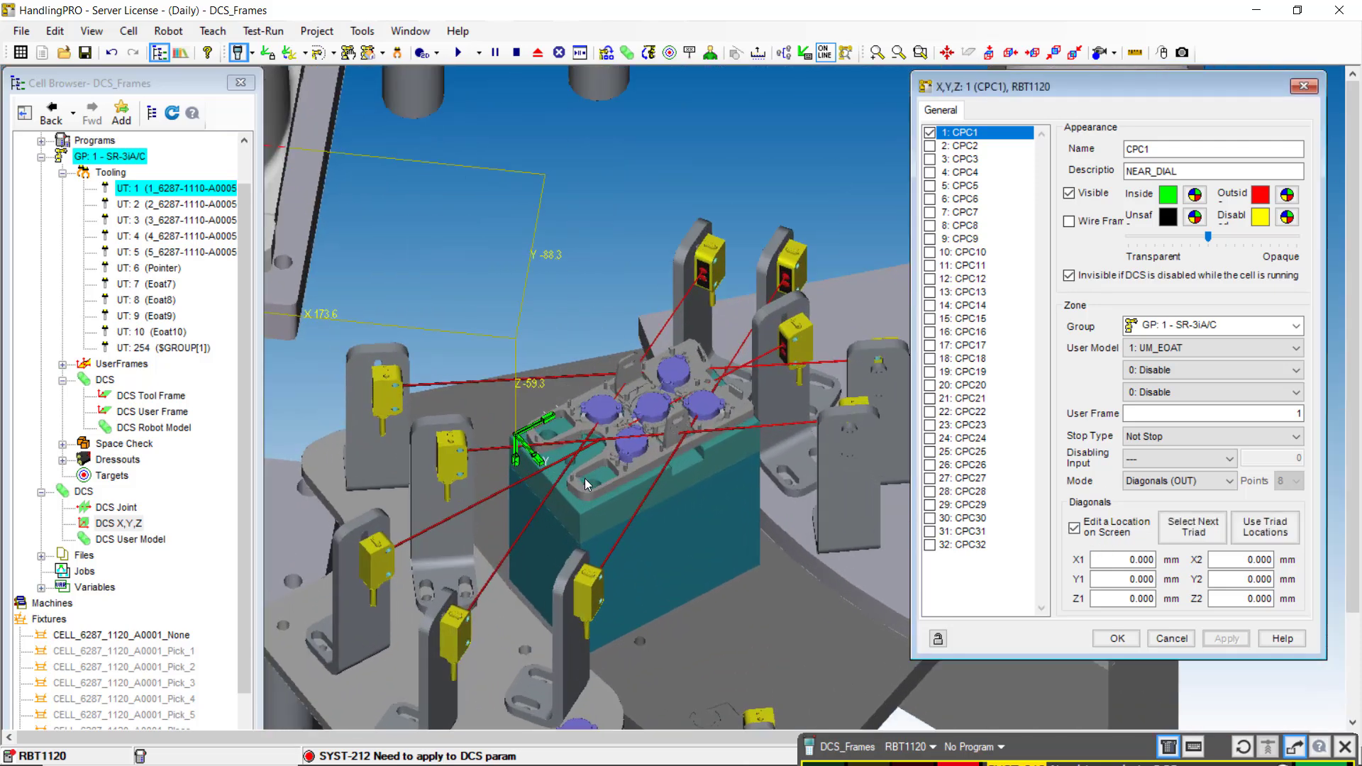
pyautogui.moveTo(586, 485); pyautogui.dragTo(602, 518, button='right')
pyautogui.moveTo(573, 466); pyautogui.dragTo(654, 454, button='right')
pyautogui.scroll(2, 527, 453)
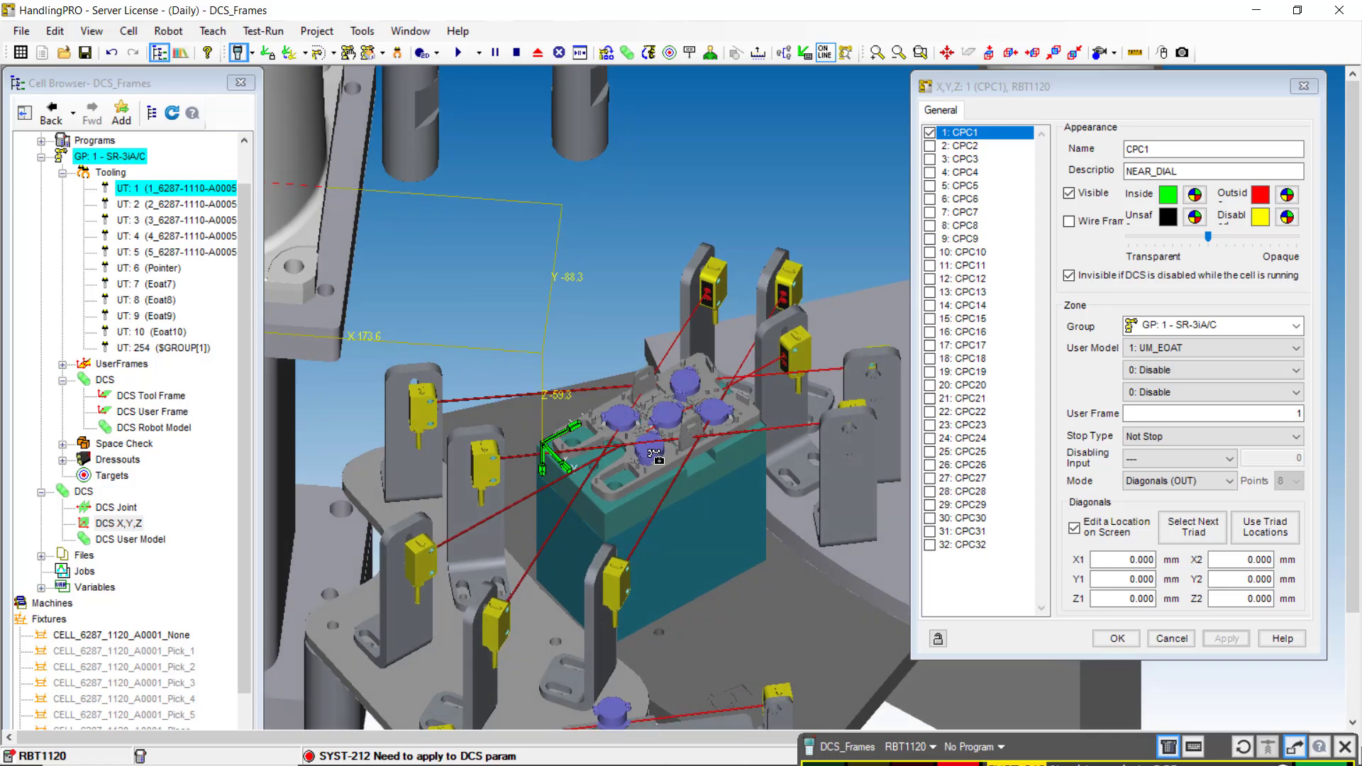
pyautogui.scroll(2, 618, 469)
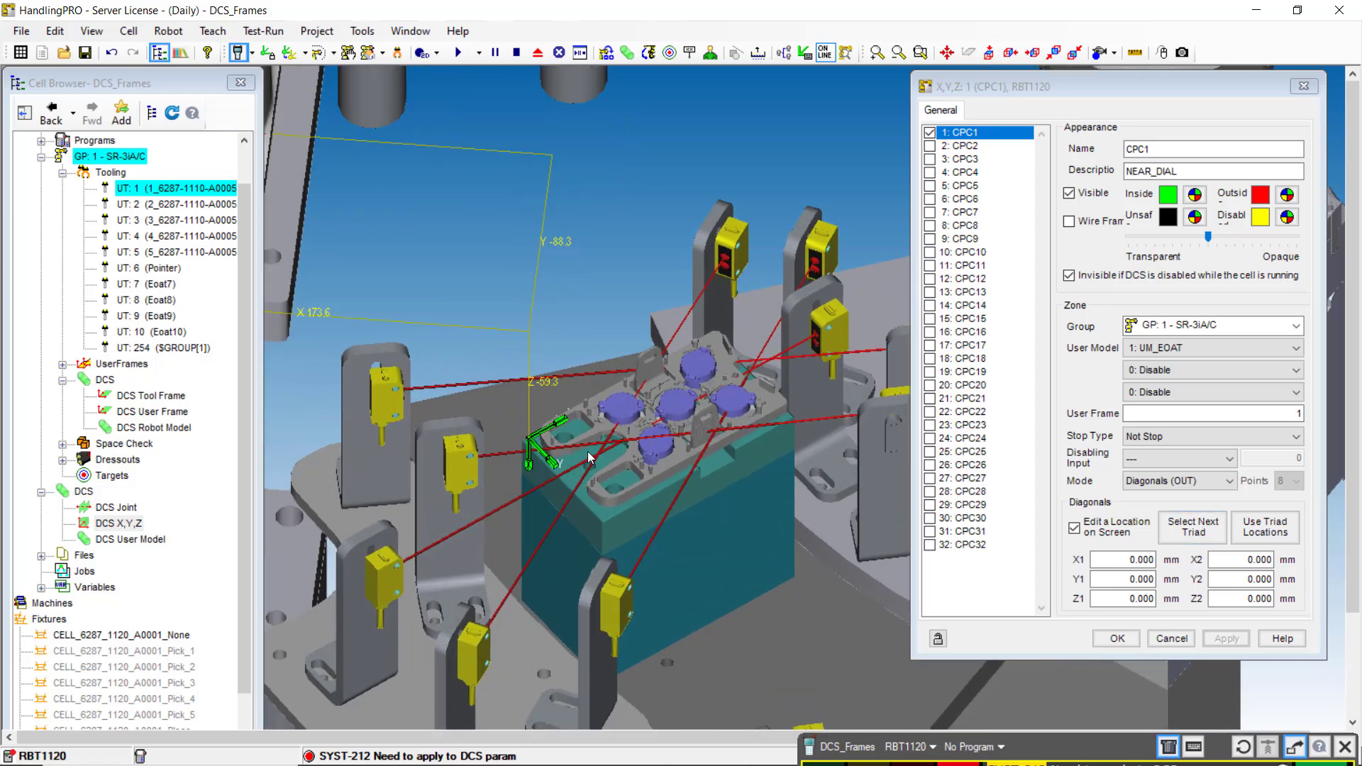
pyautogui.moveTo(620, 463); pyautogui.dragTo(630, 477, button='right')
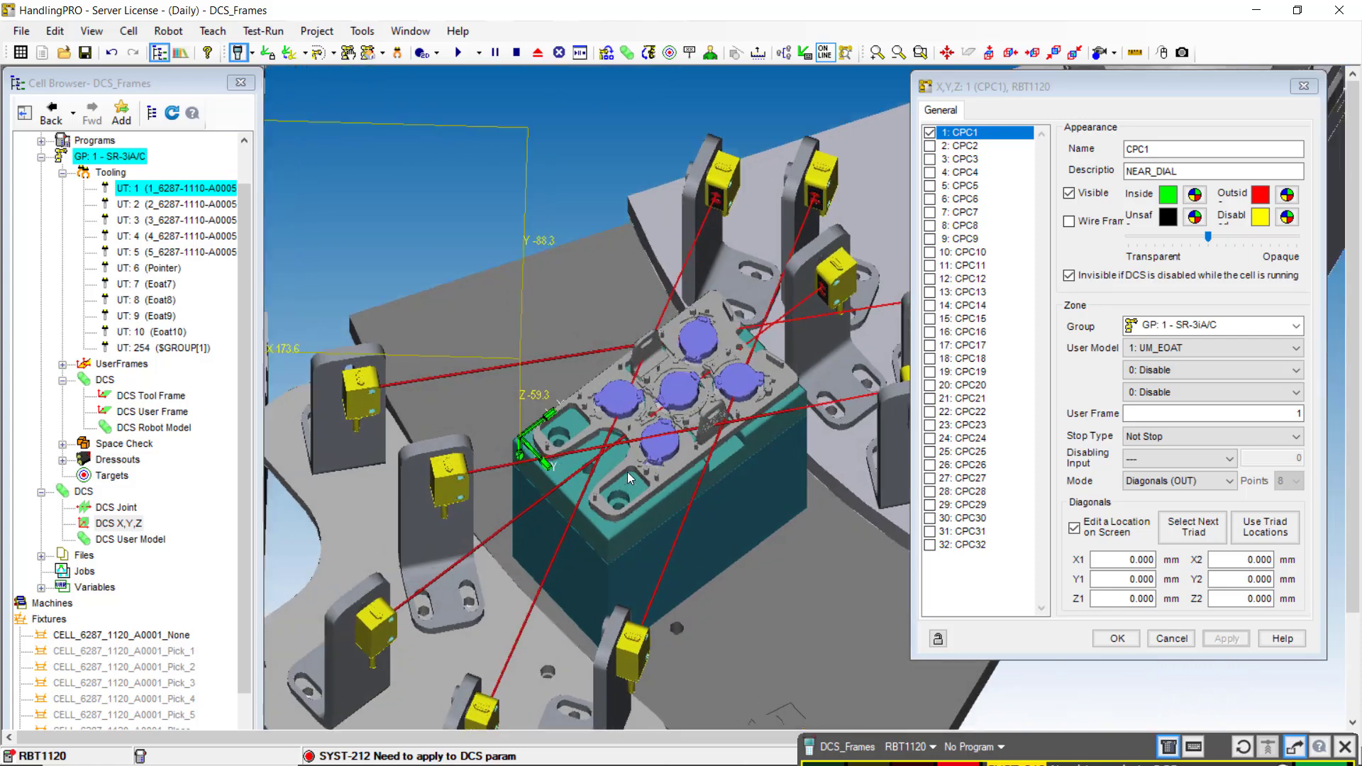
pyautogui.scroll(3, 632, 474)
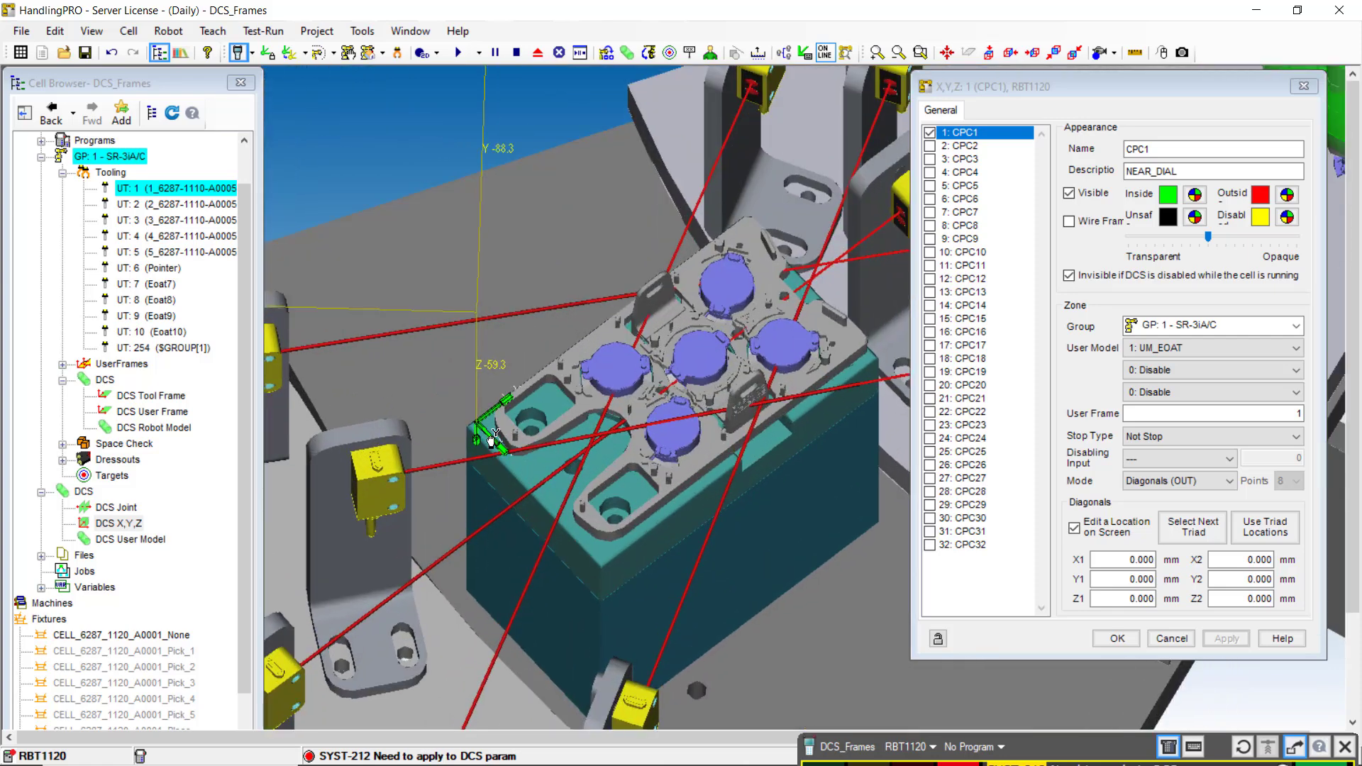
pyautogui.moveTo(492, 434); pyautogui.dragTo(612, 583)
pyautogui.moveTo(711, 561); pyautogui.dragTo(762, 626, button='right')
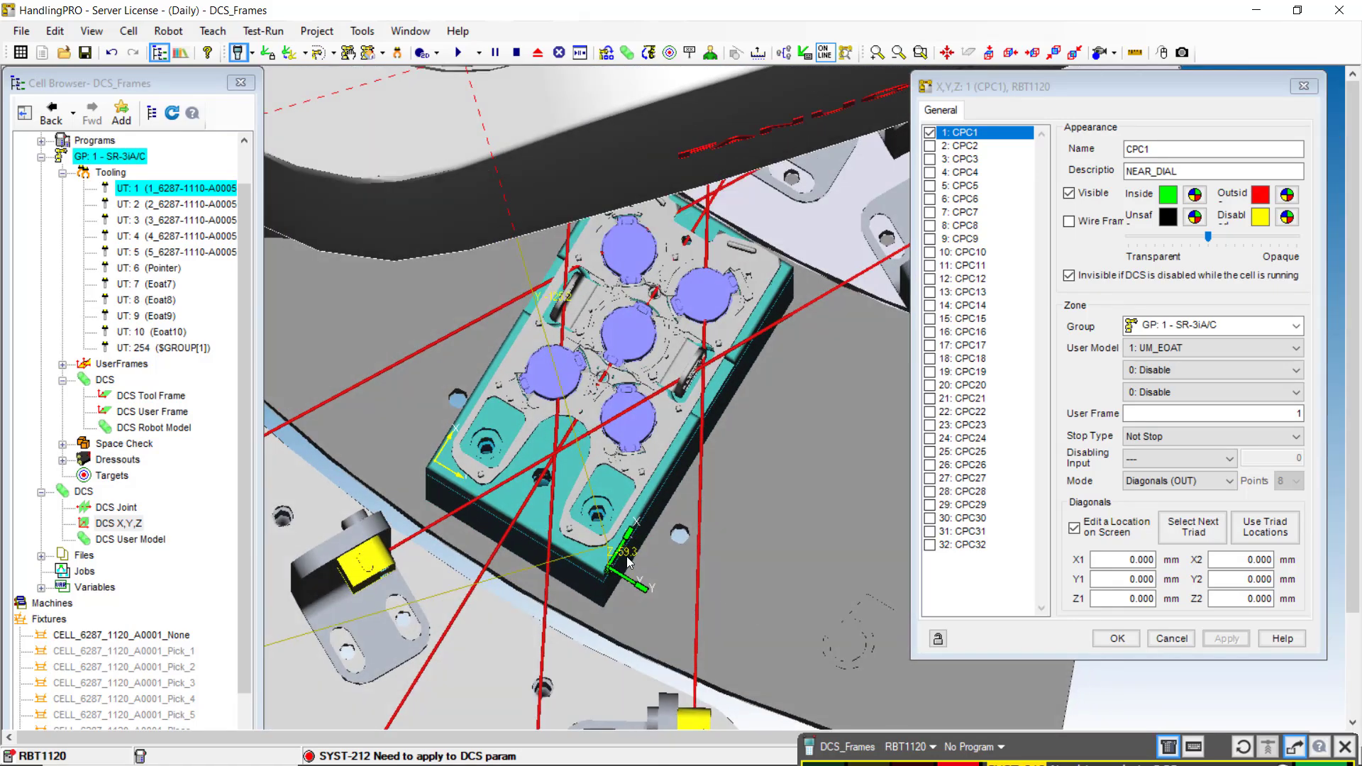
pyautogui.moveTo(622, 551); pyautogui.dragTo(827, 265)
pyautogui.scroll(-3, 786, 398)
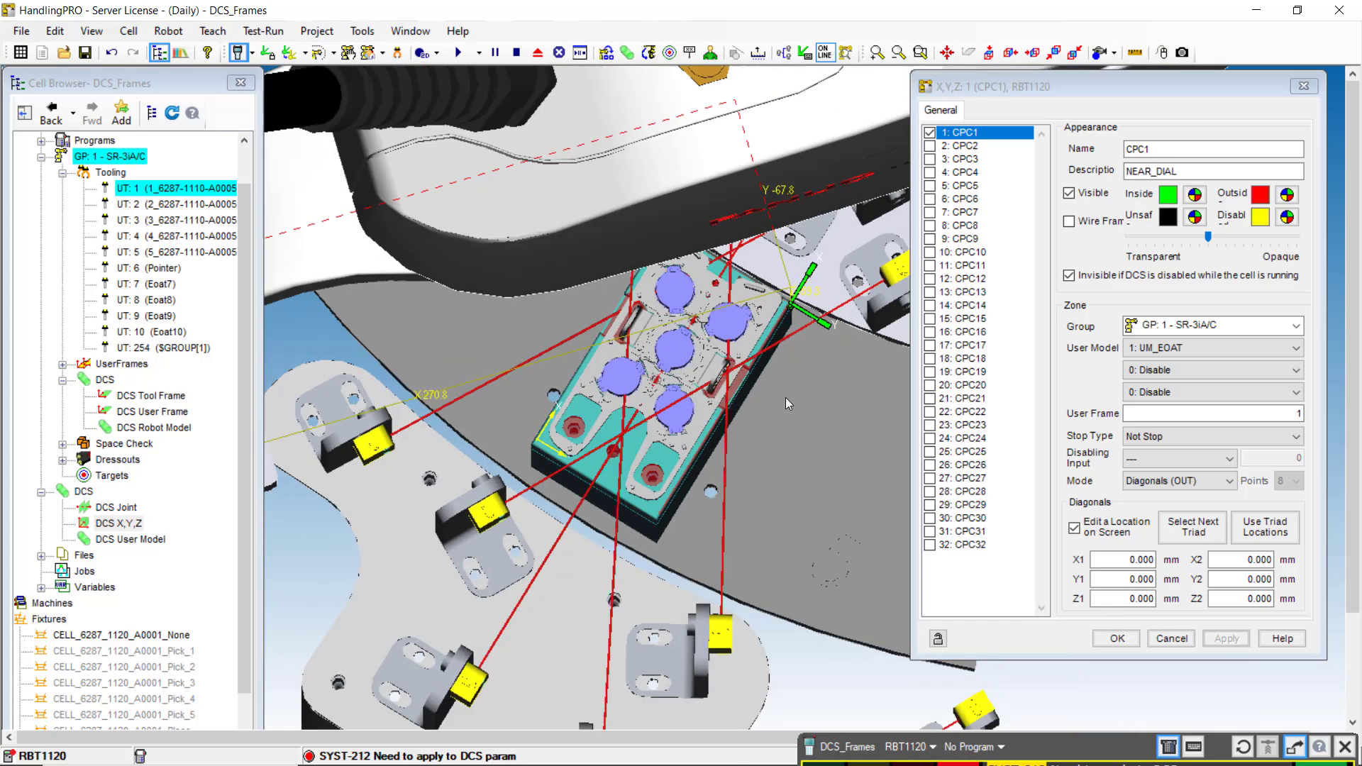
# - Lower the triad at the fixture's far corner to about Z -77.6 and make the zone's other diagonal triad active
pyautogui.moveTo(785, 397); pyautogui.dragTo(785, 478, button='right')
pyautogui.scroll(2, 794, 508)
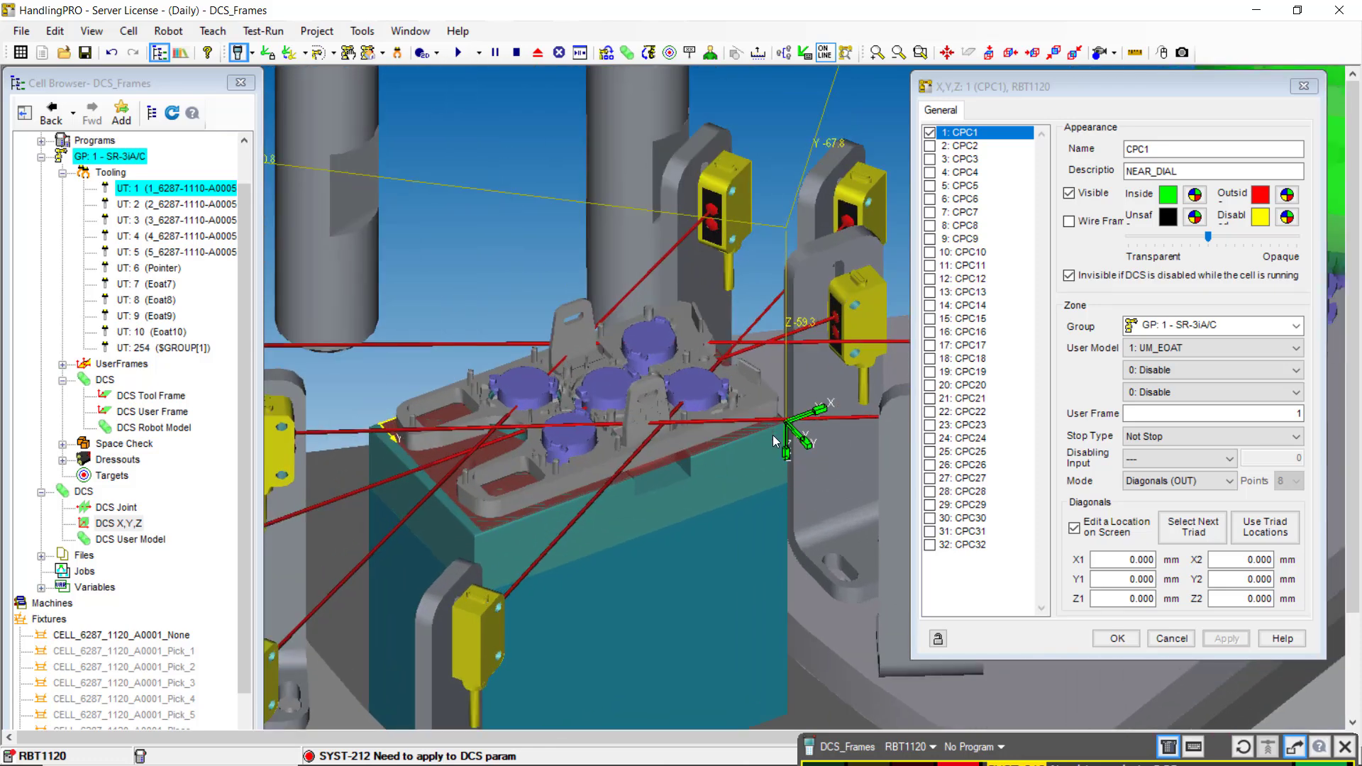
pyautogui.moveTo(785, 438); pyautogui.dragTo(785, 494)
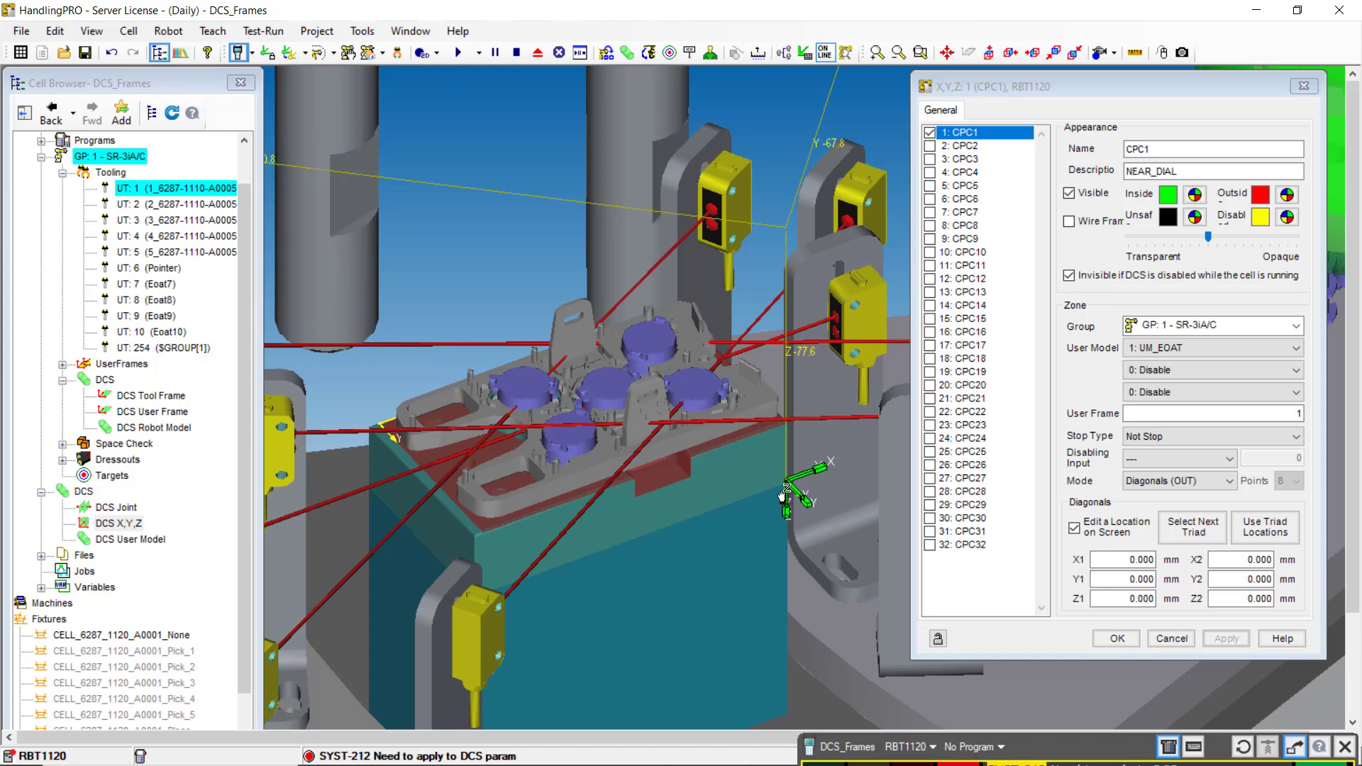
pyautogui.scroll(-3, 751, 412)
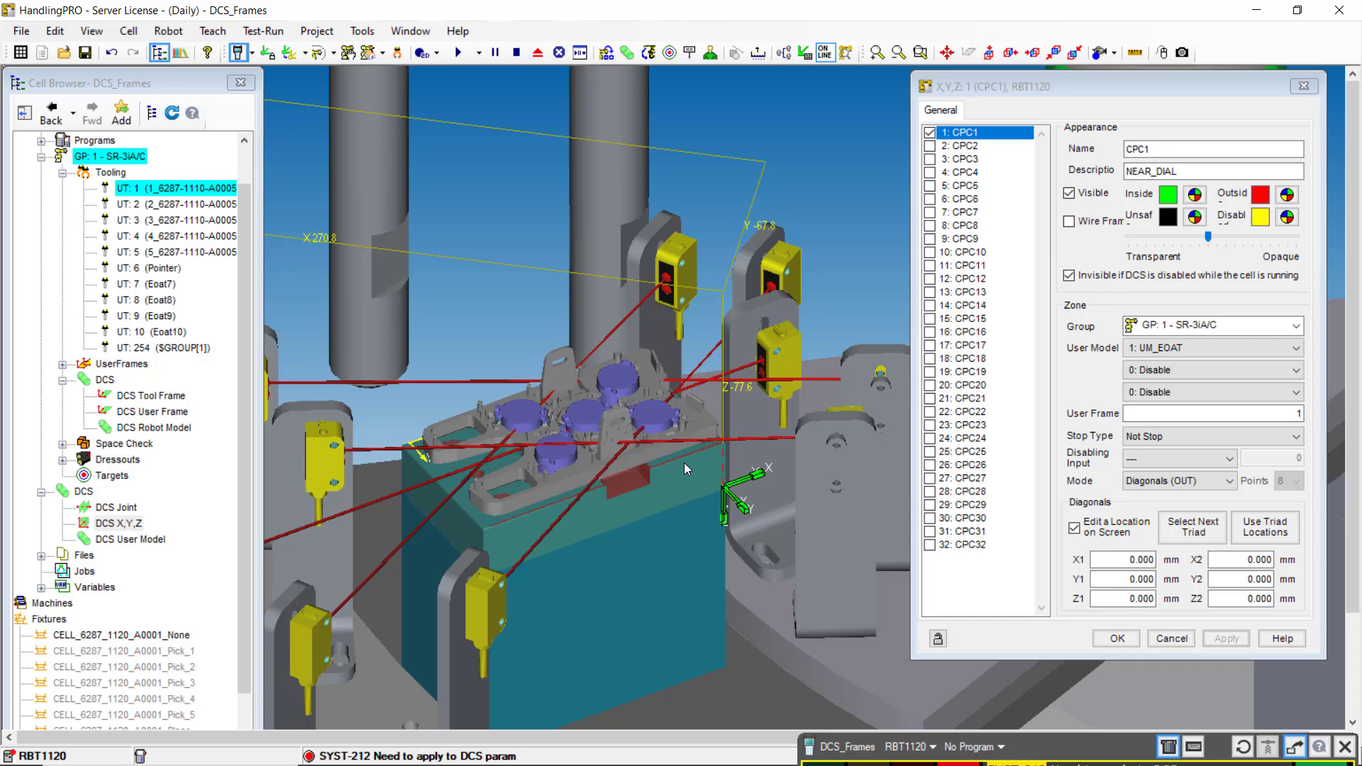
pyautogui.click(1190, 533)
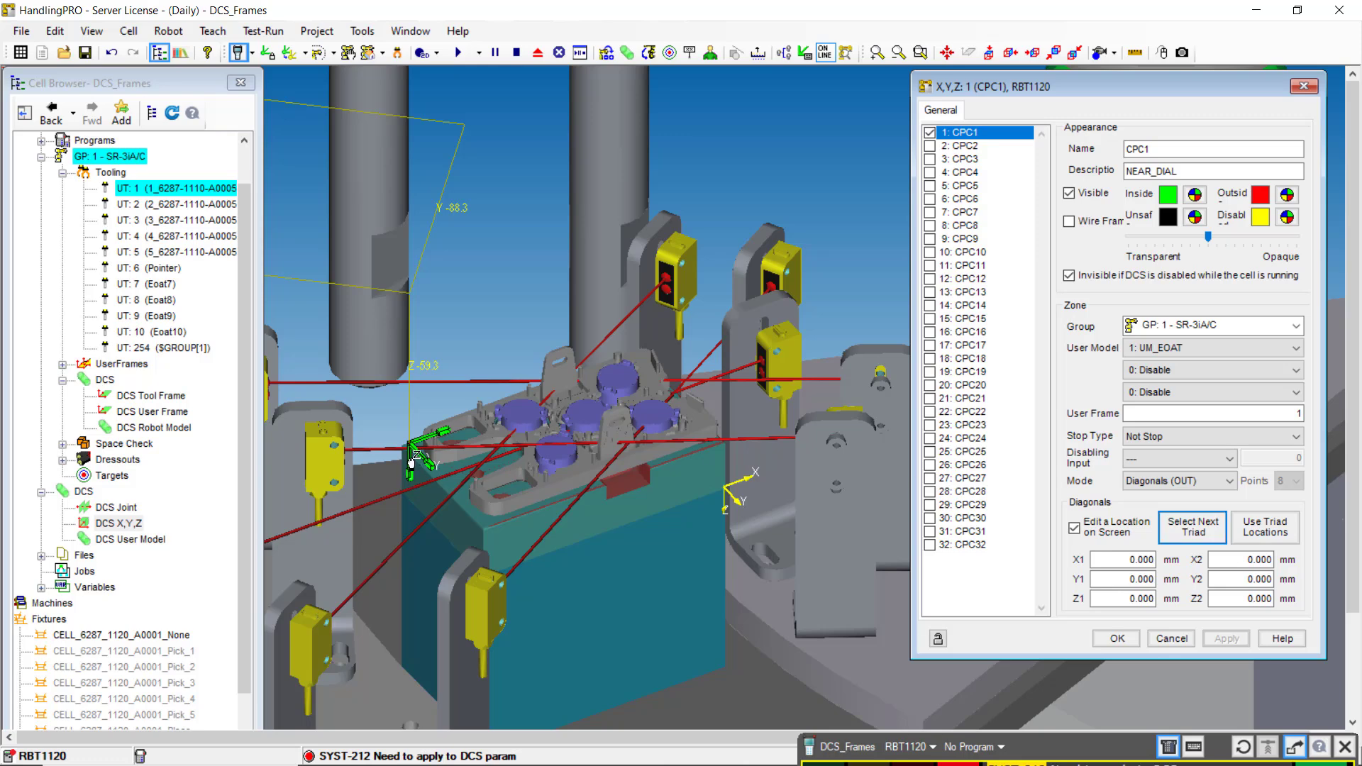
# - Raise the active diagonal triad straight up from the dial fixture's corner to about Z -33.3
pyautogui.moveTo(415, 466); pyautogui.dragTo(410, 398)
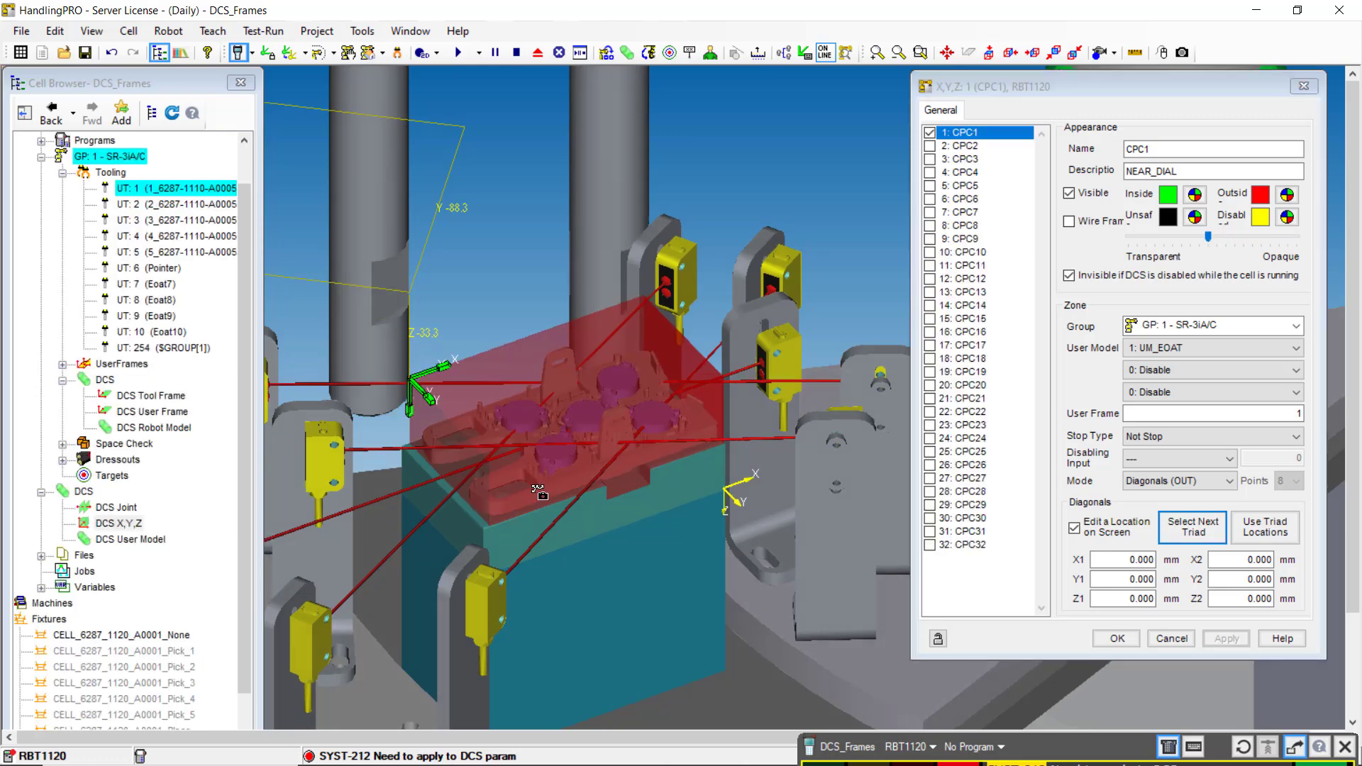
pyautogui.moveTo(540, 490); pyautogui.dragTo(522, 420, button='right')
pyautogui.moveTo(566, 469); pyautogui.dragTo(634, 515, button='right')
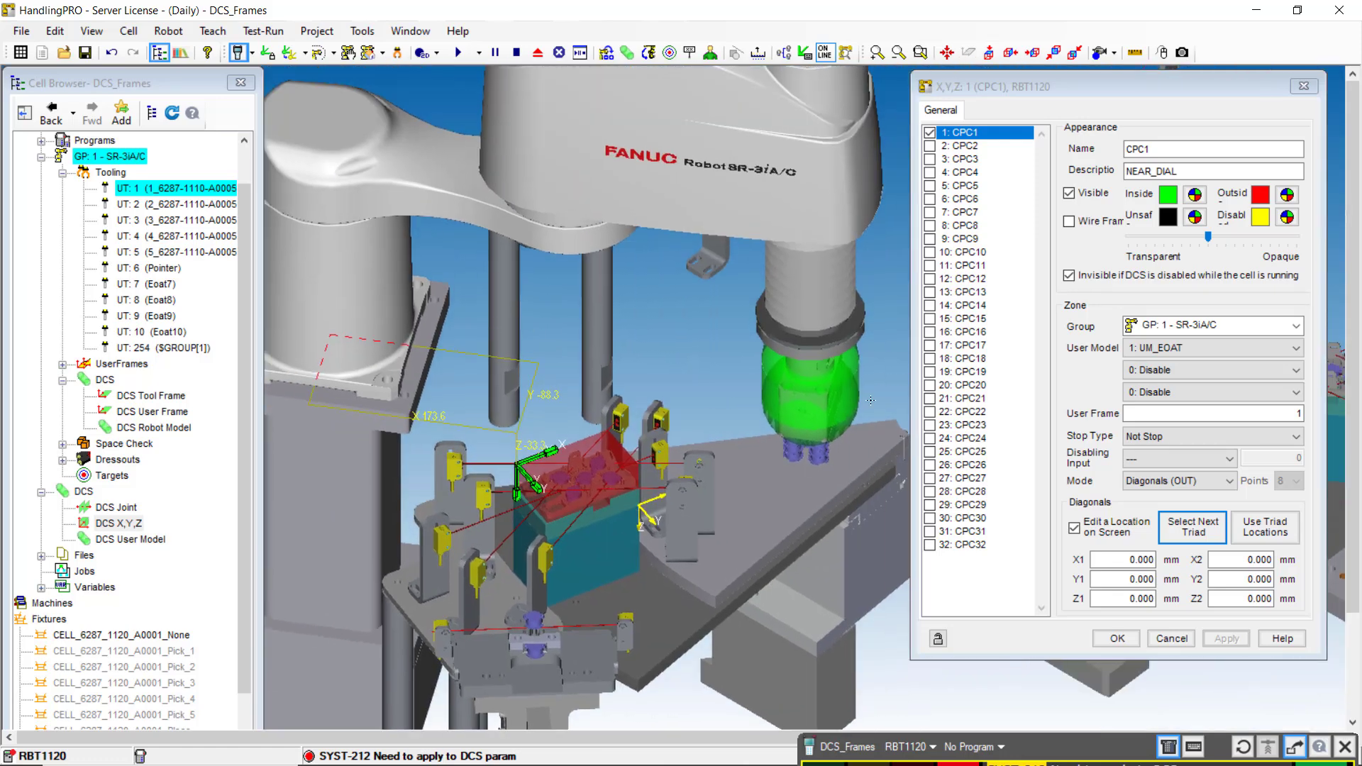
# - Fill zone CPC1's diagonal coordinates from the triad locations, then apply and close the zone settings
pyautogui.scroll(4, 578, 474)
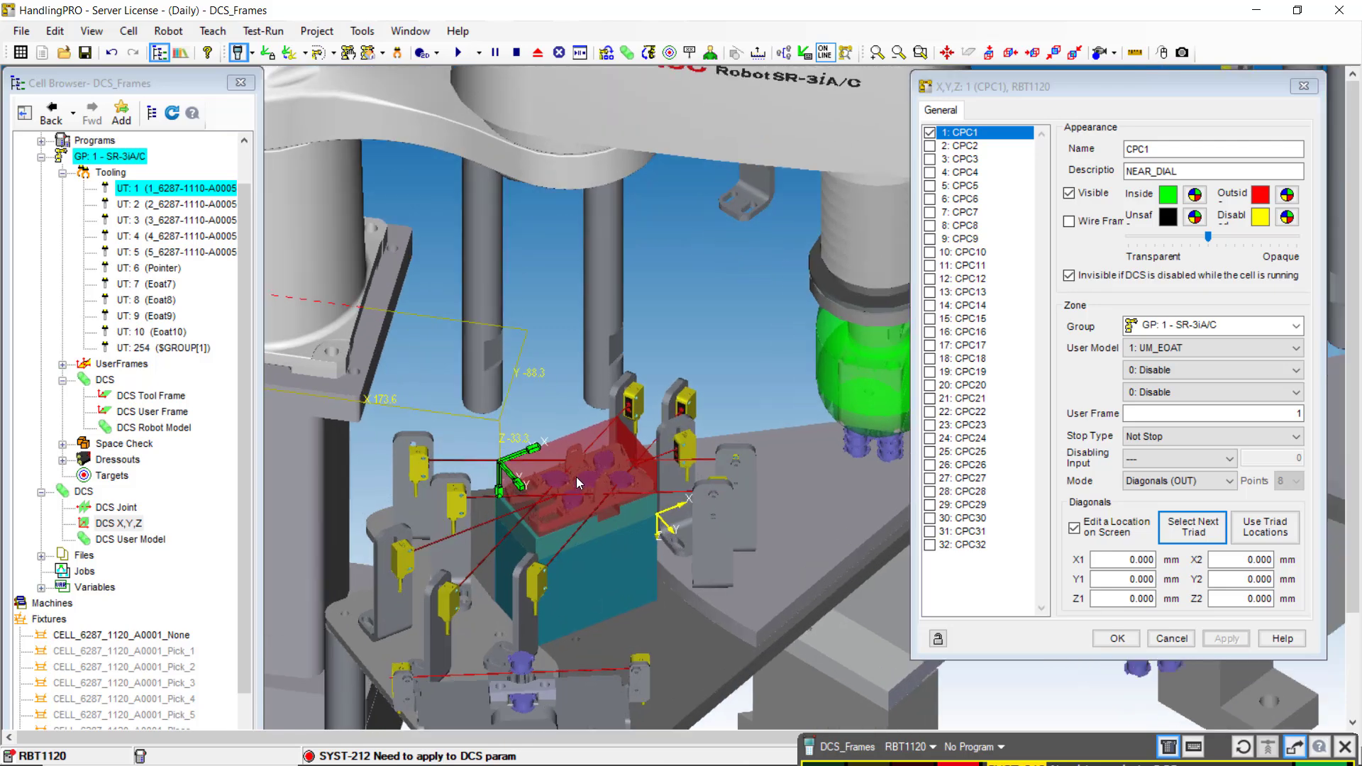
pyautogui.scroll(-2, 581, 479)
pyautogui.moveTo(693, 477); pyautogui.dragTo(627, 470, button='middle')
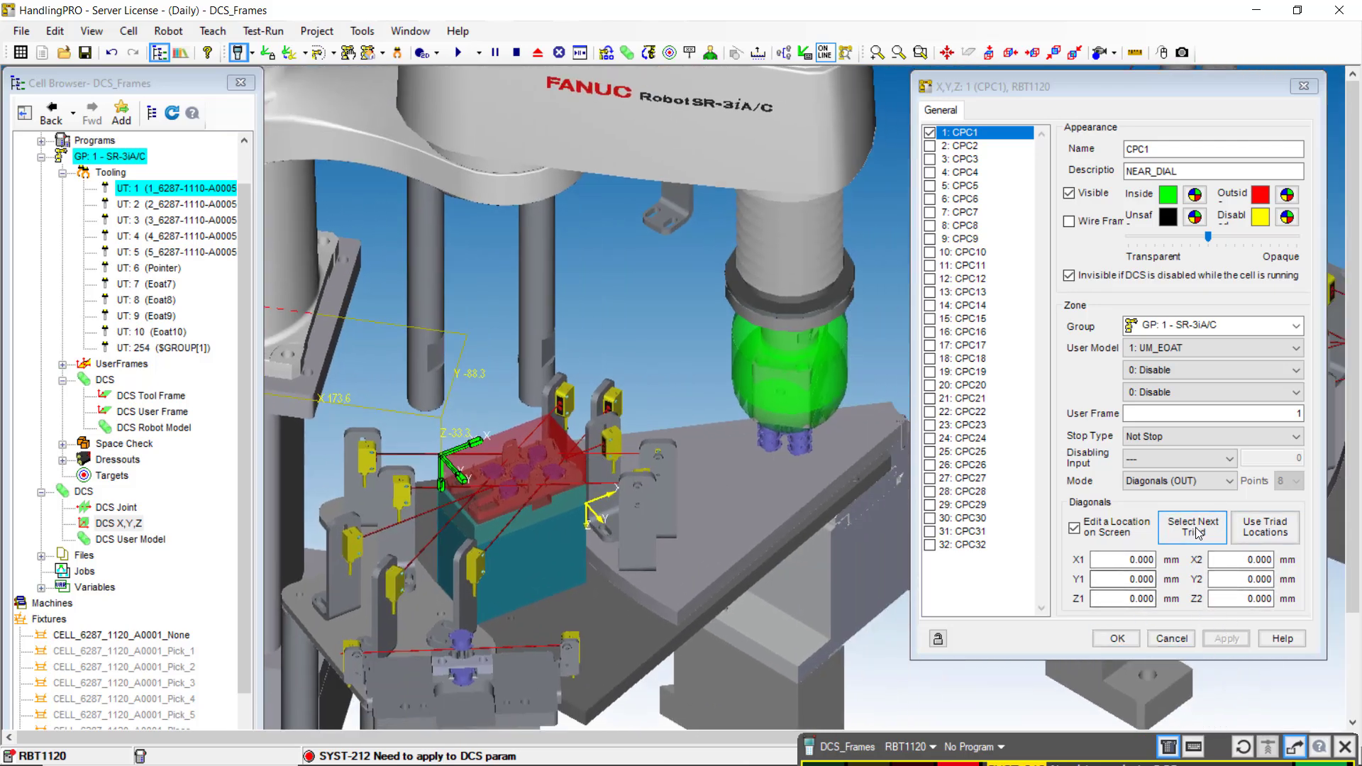
pyautogui.click(1266, 534)
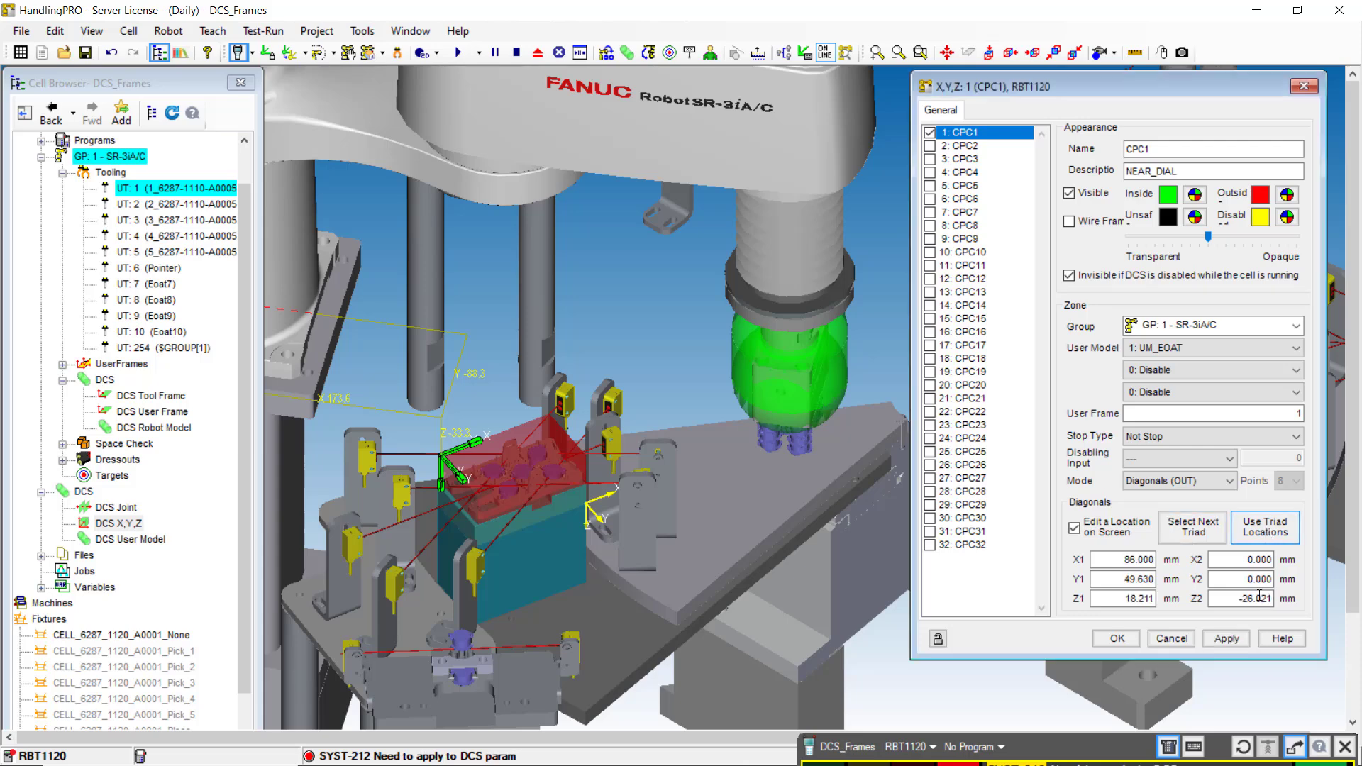
pyautogui.click(1228, 640)
pyautogui.click(1117, 640)
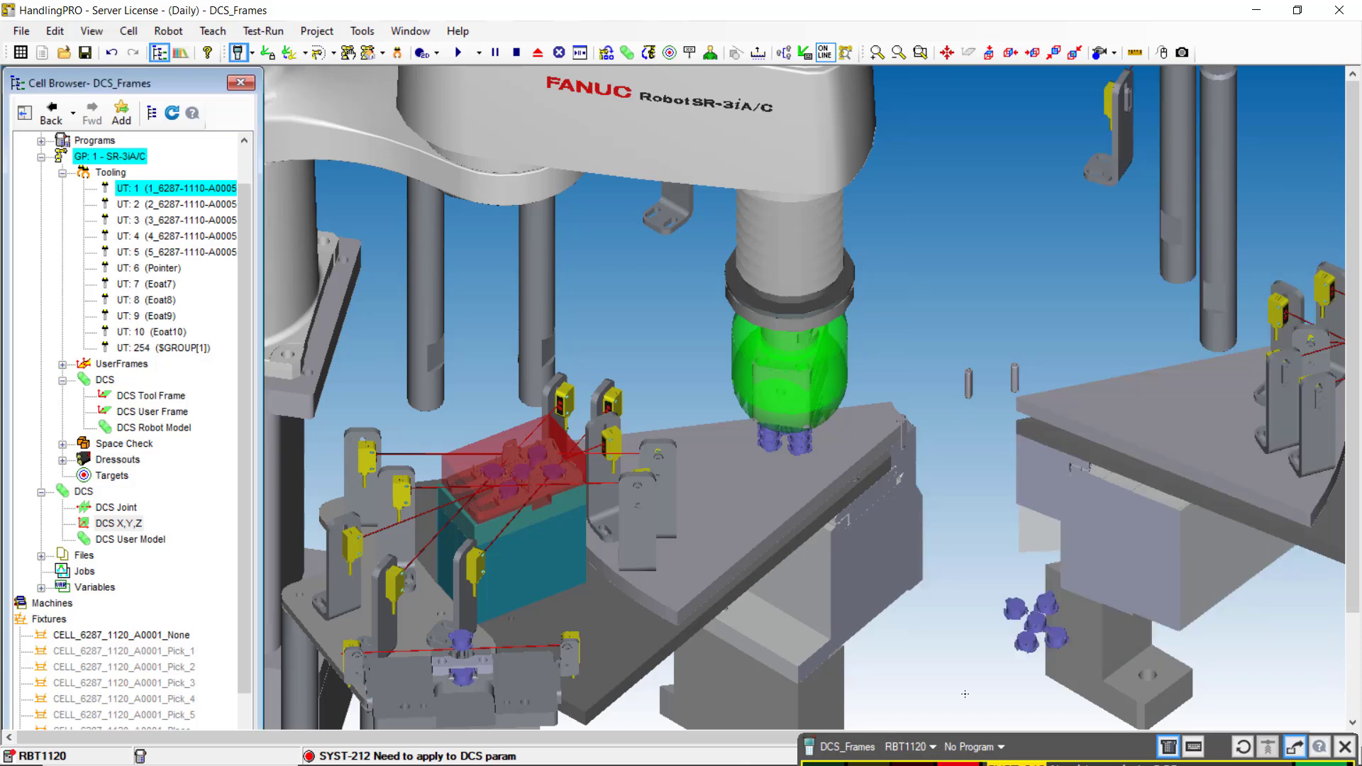
# - Bring the teach pendant back and return from the user frame list to the main DCS list
pyautogui.moveTo(1117, 750); pyautogui.dragTo(1094, 87)
pyautogui.press('Down')
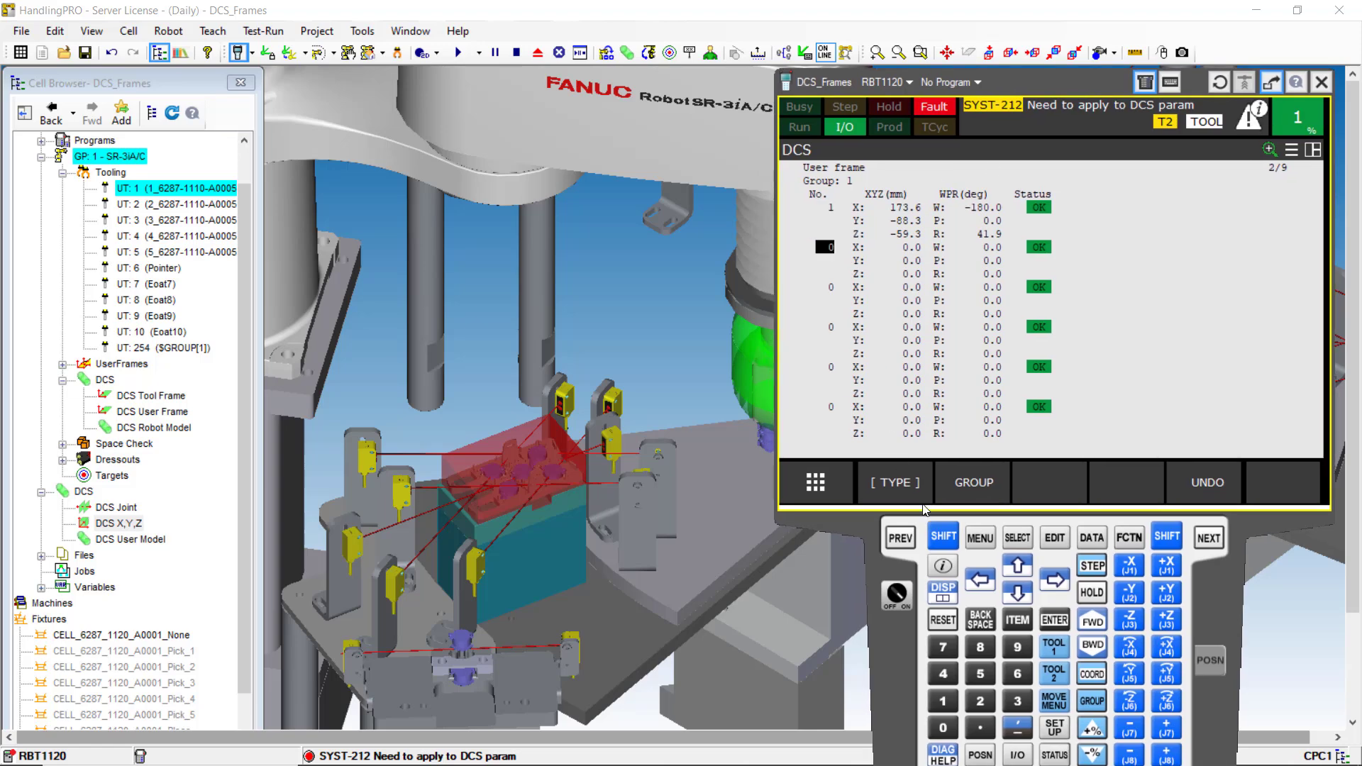
pyautogui.click(980, 538)
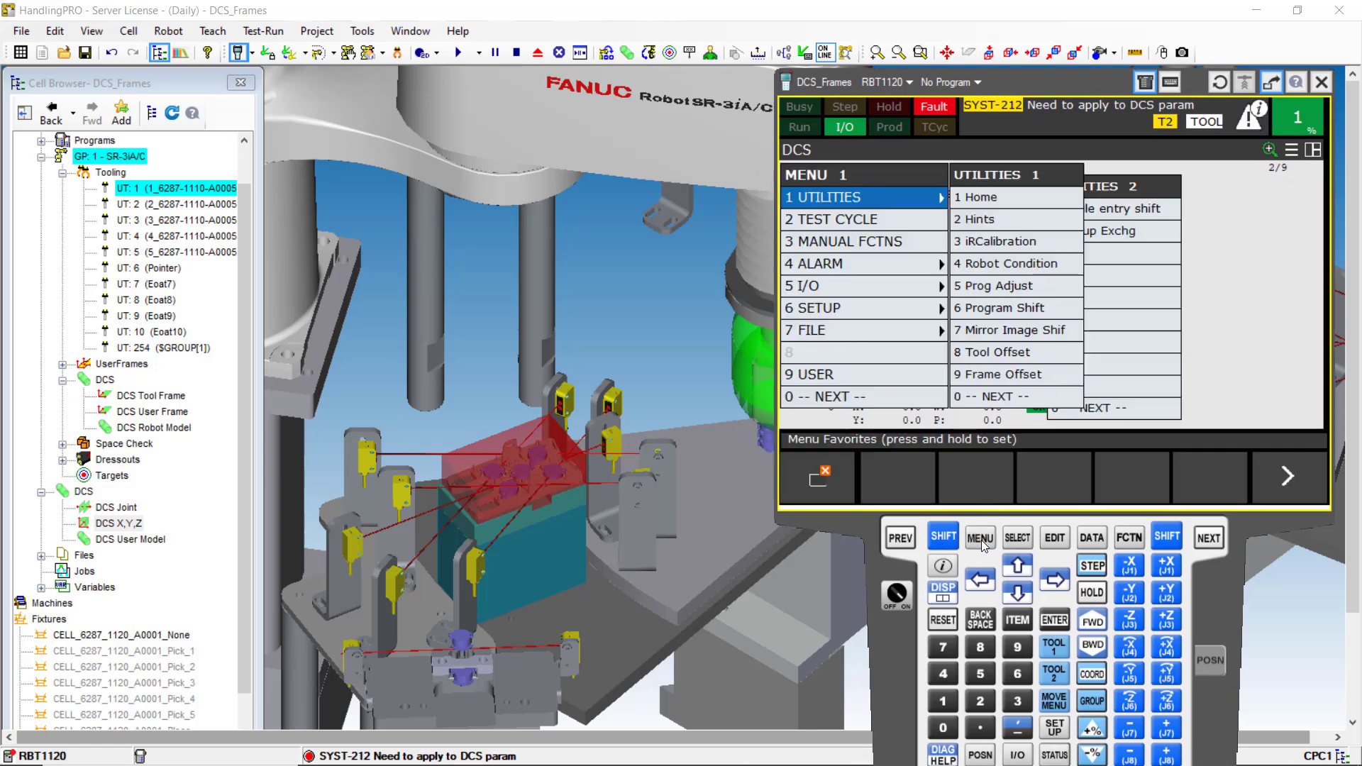
pyautogui.click(875, 397)
pyautogui.click(871, 309)
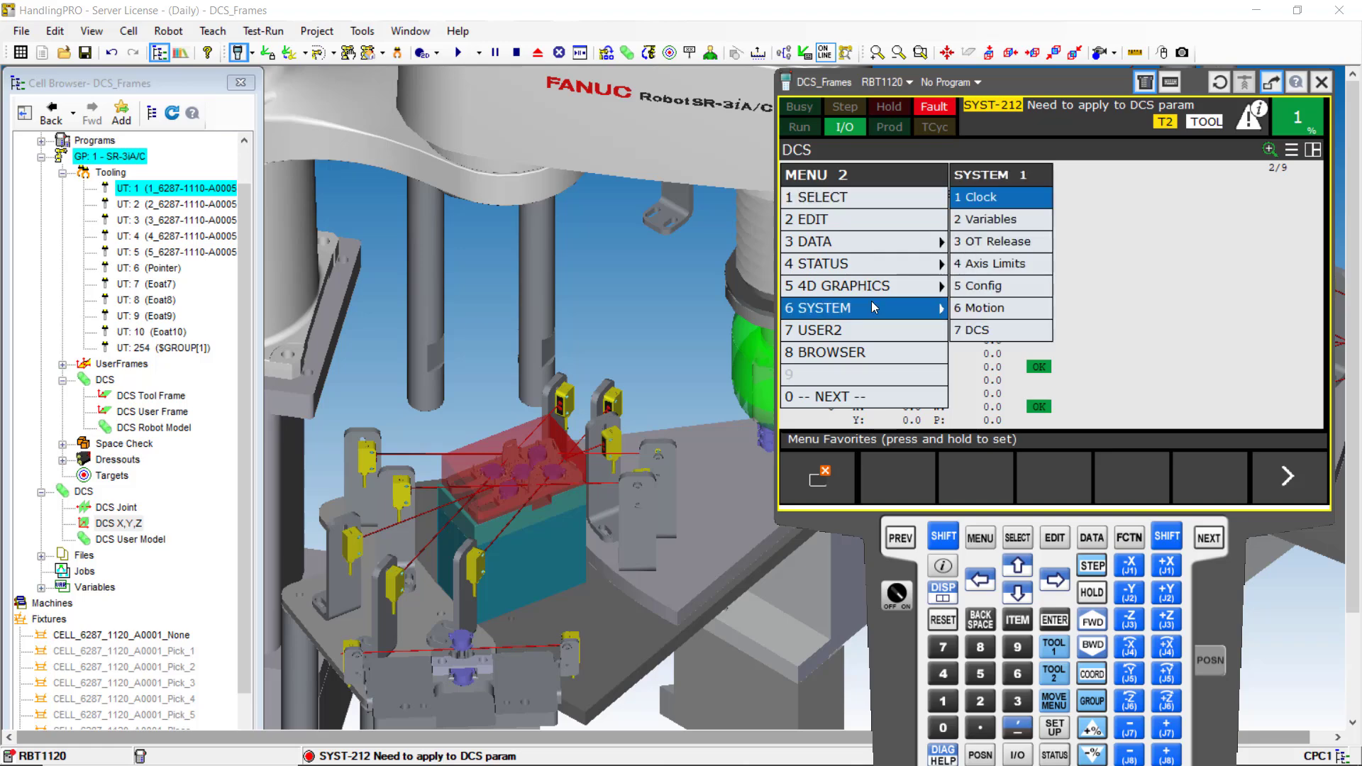
pyautogui.click(986, 331)
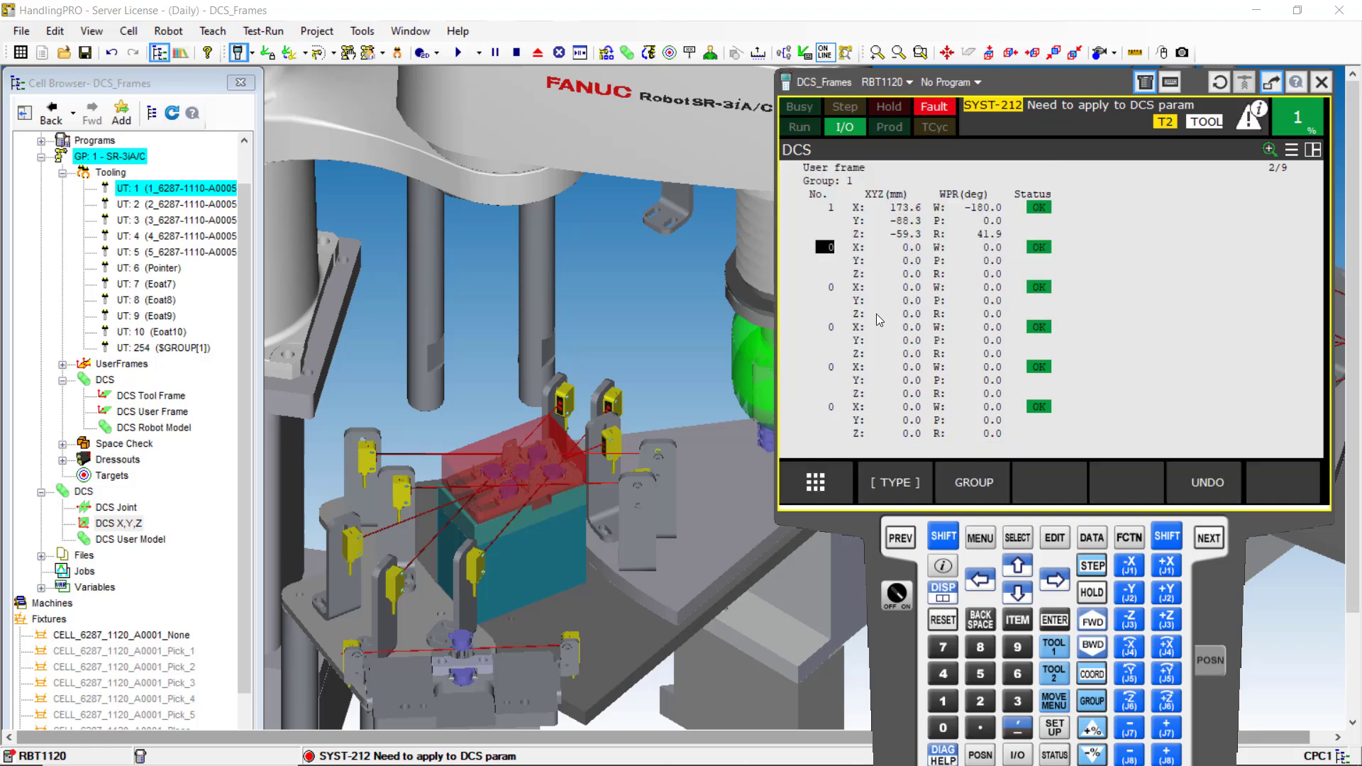
pyautogui.click(900, 538)
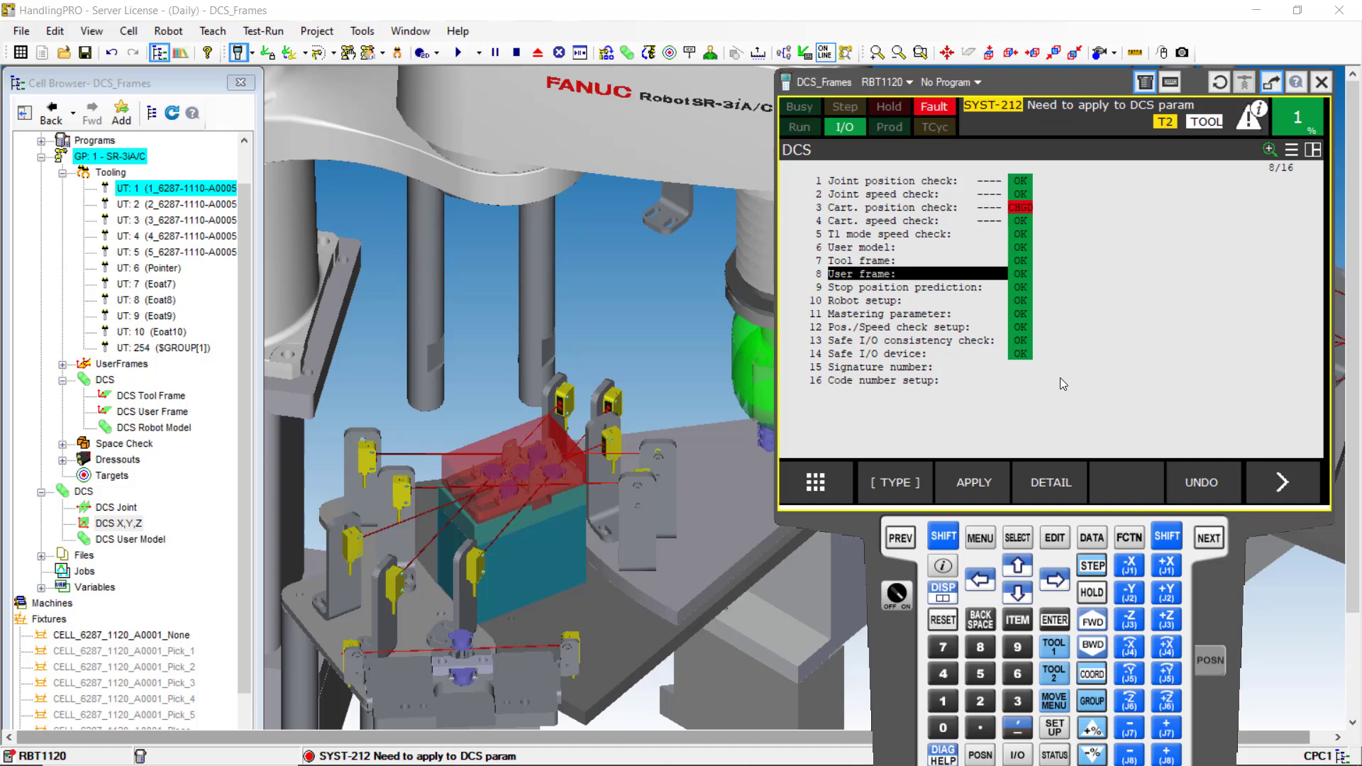
# - Start applying the DCS parameter changes and enter the master code number
pyautogui.click(983, 491)
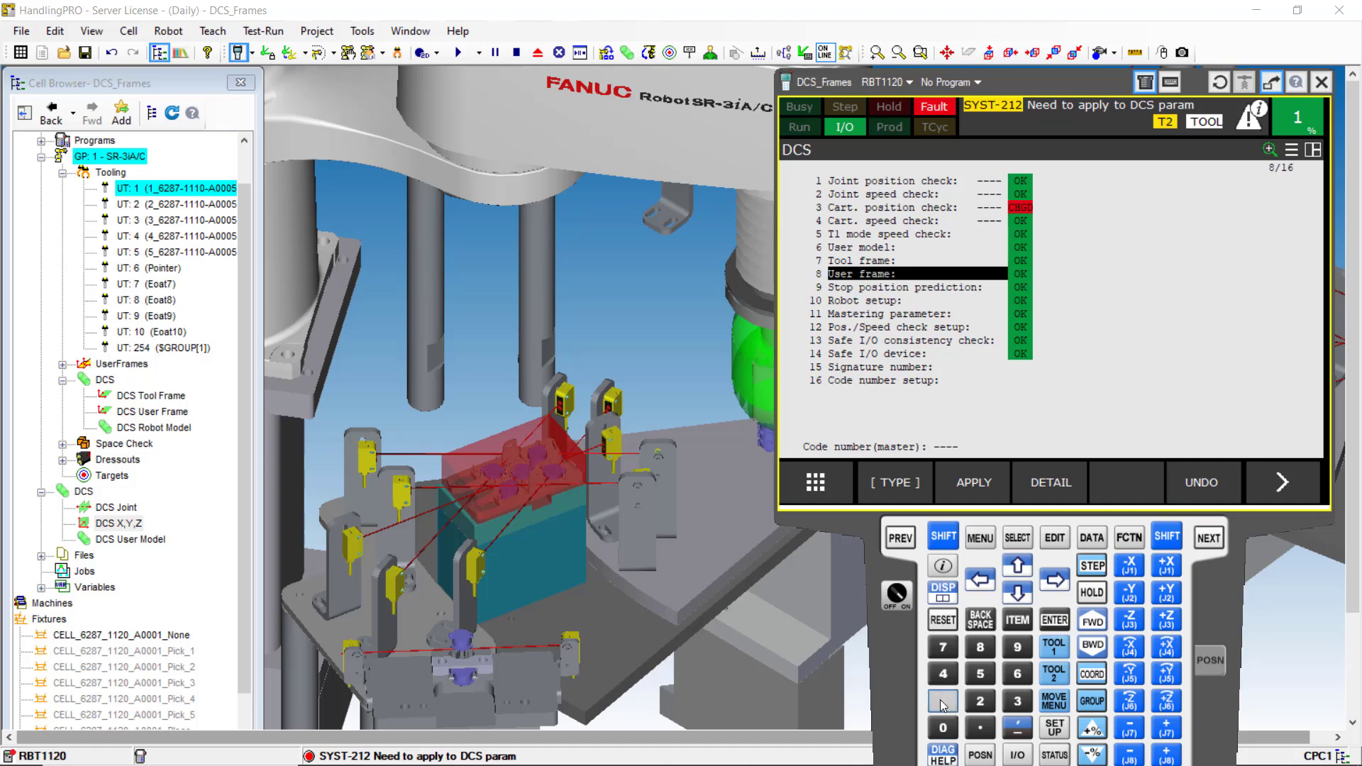
pyautogui.click(942, 702)
pyautogui.click(942, 702)
pyautogui.click(943, 702)
pyautogui.click(943, 703)
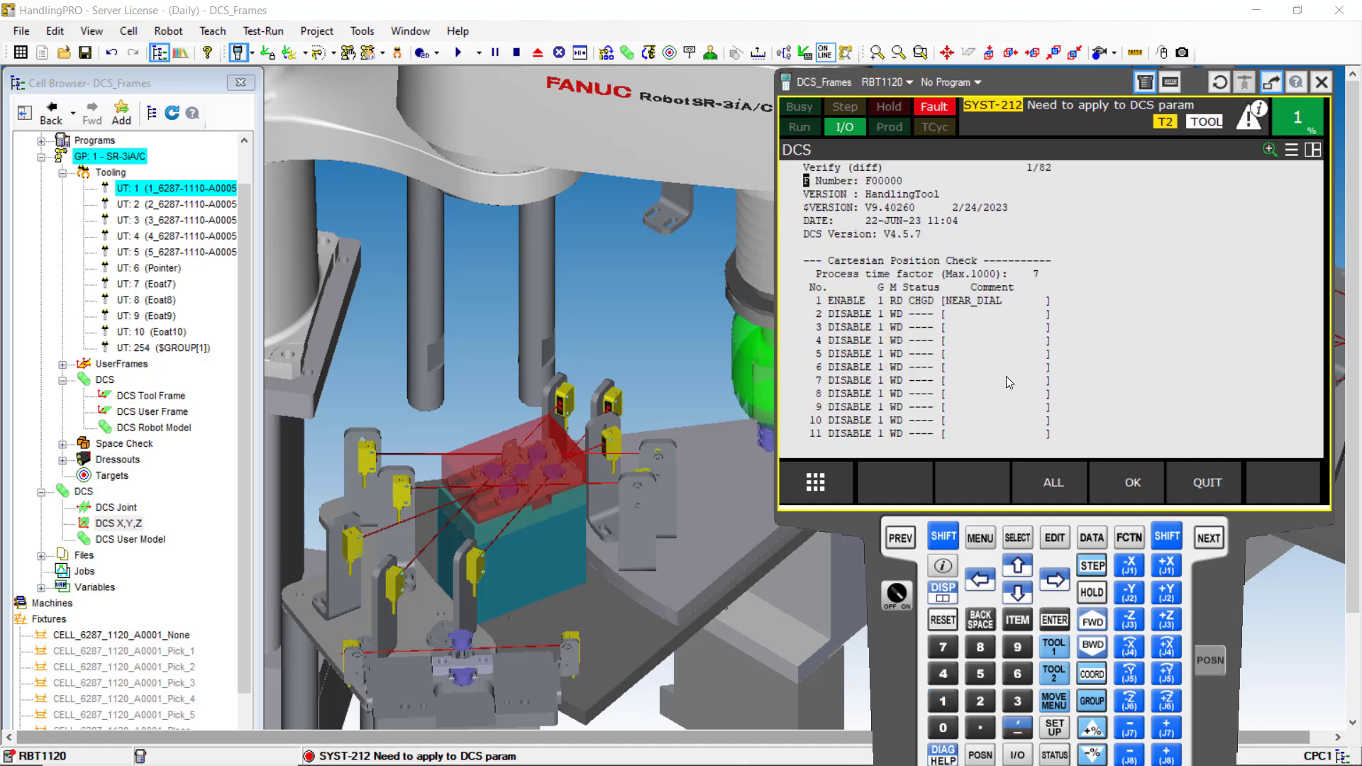
# - Accept all verified DCS parameters and restart the controller with Cycle Power
pyautogui.click(1063, 493)
pyautogui.click(1132, 488)
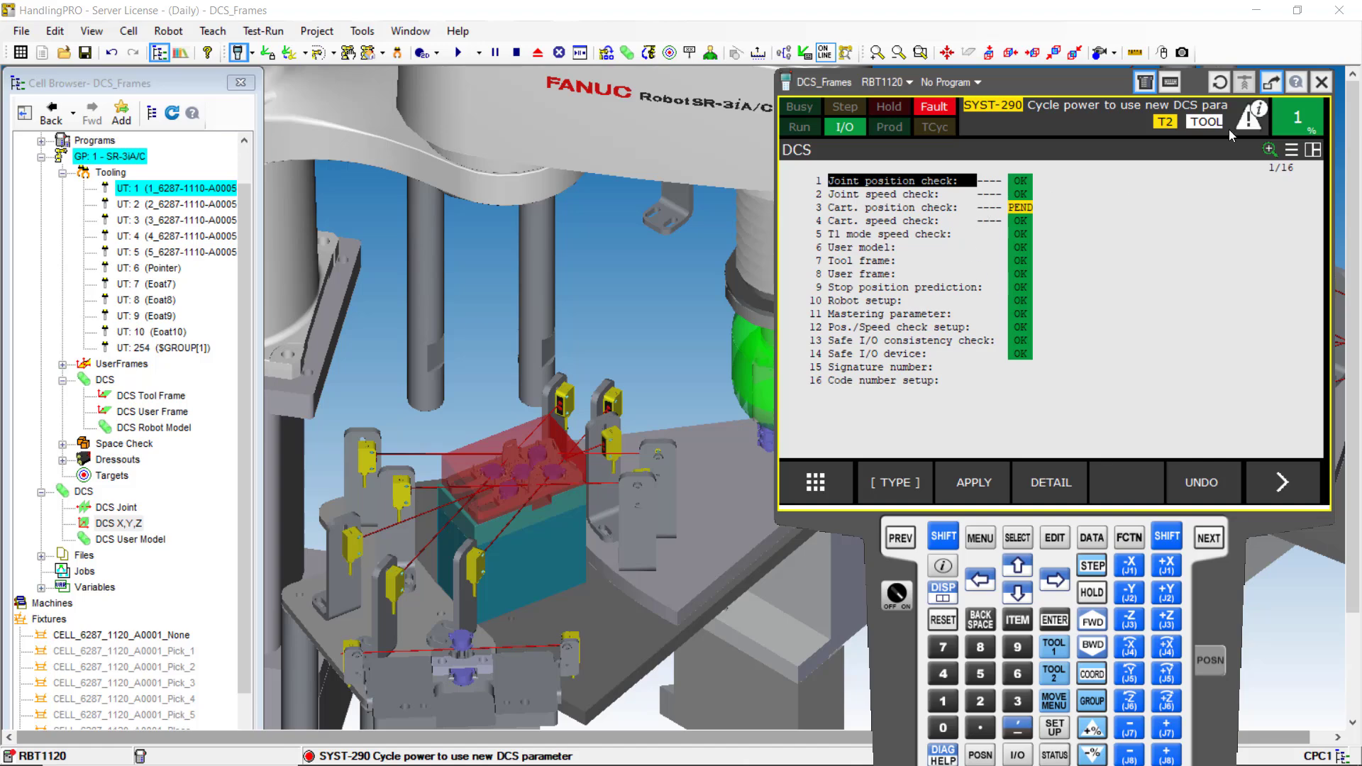
pyautogui.click(1219, 82)
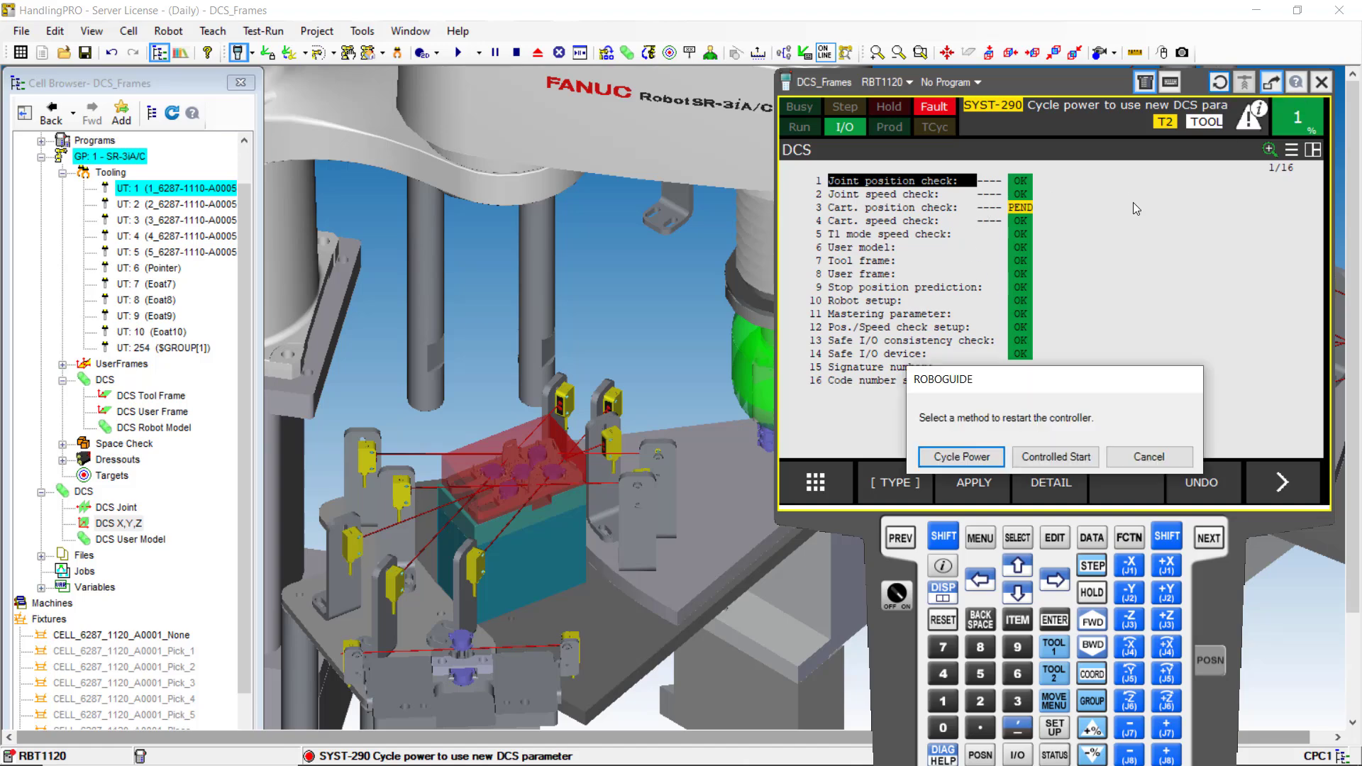
pyautogui.click(972, 463)
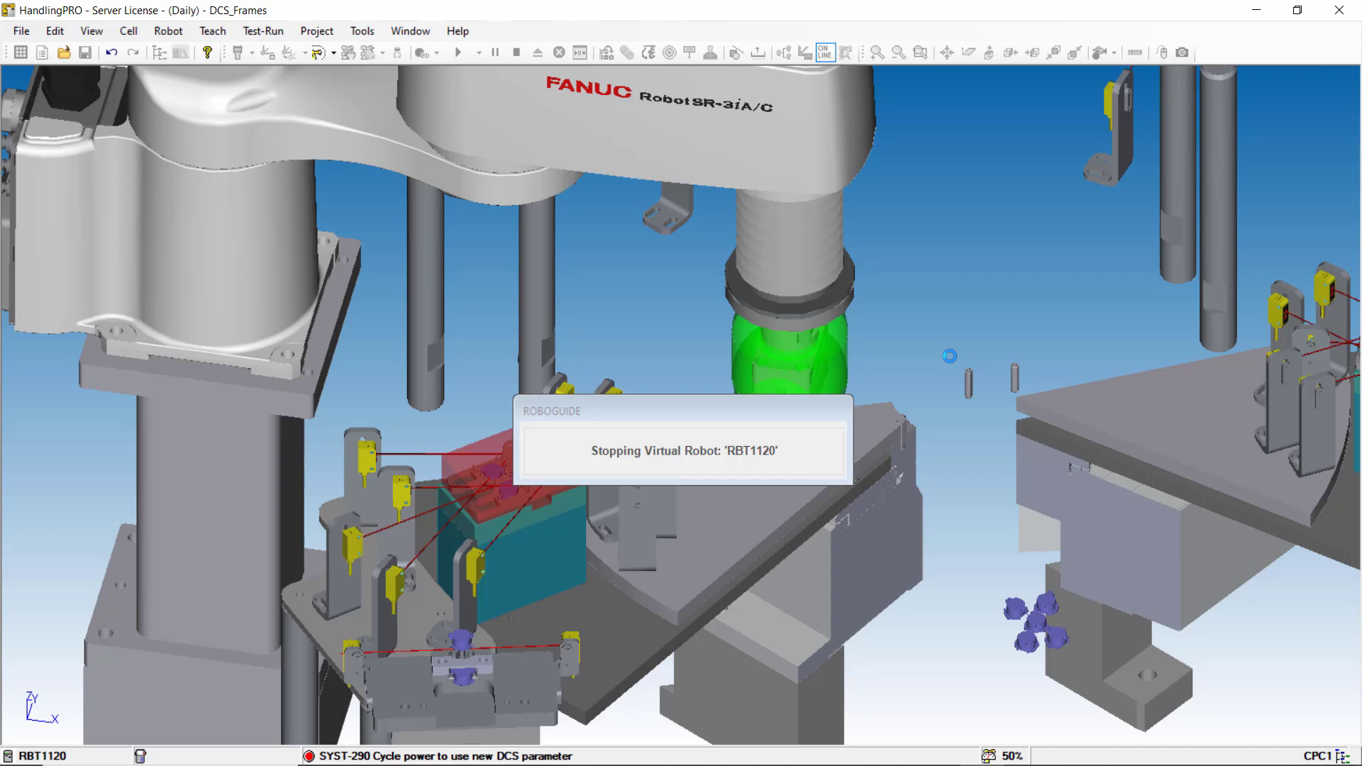
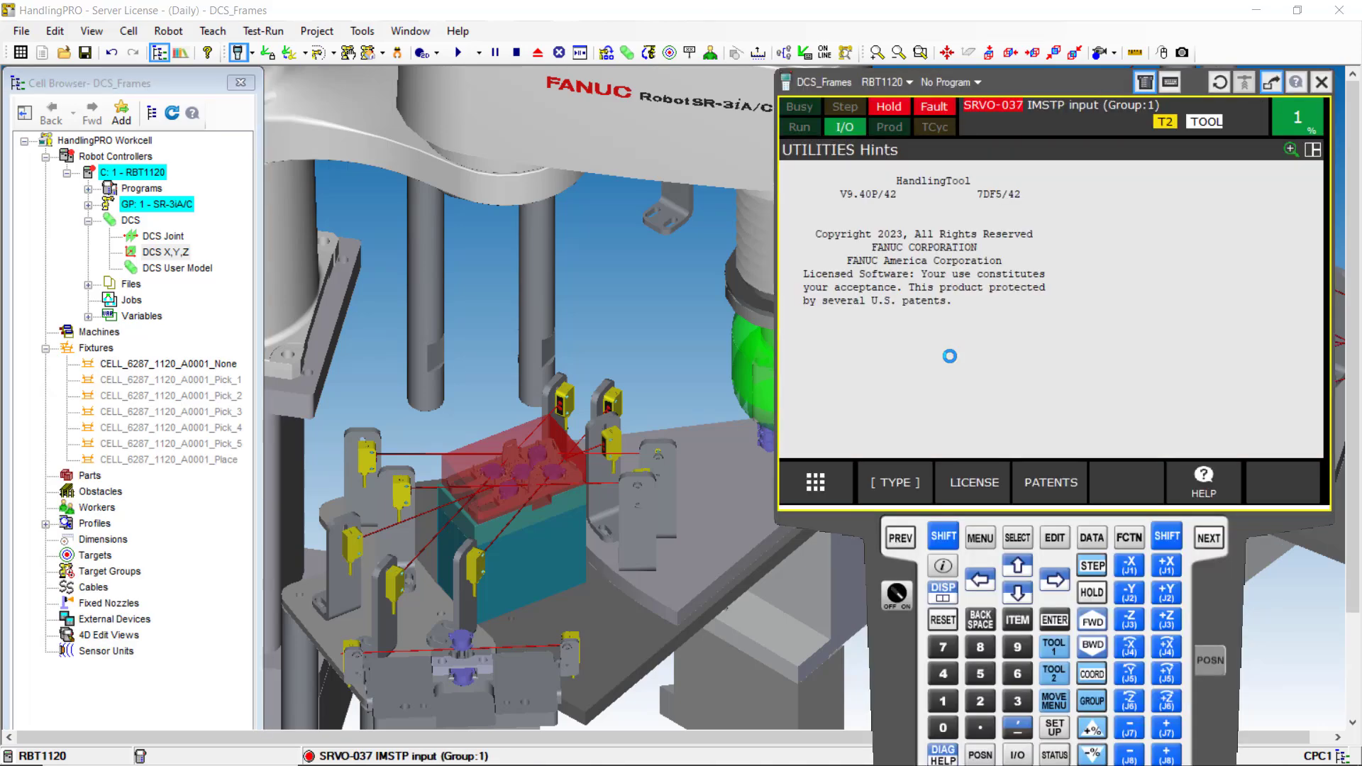
# - In the I/O Panel Utility, switch on inputs DI[18] MotionPermit, DI[19] IMSTP, DI[20] Hold and DI[21] SFSPD
pyautogui.click(949, 618)
pyautogui.click(361, 32)
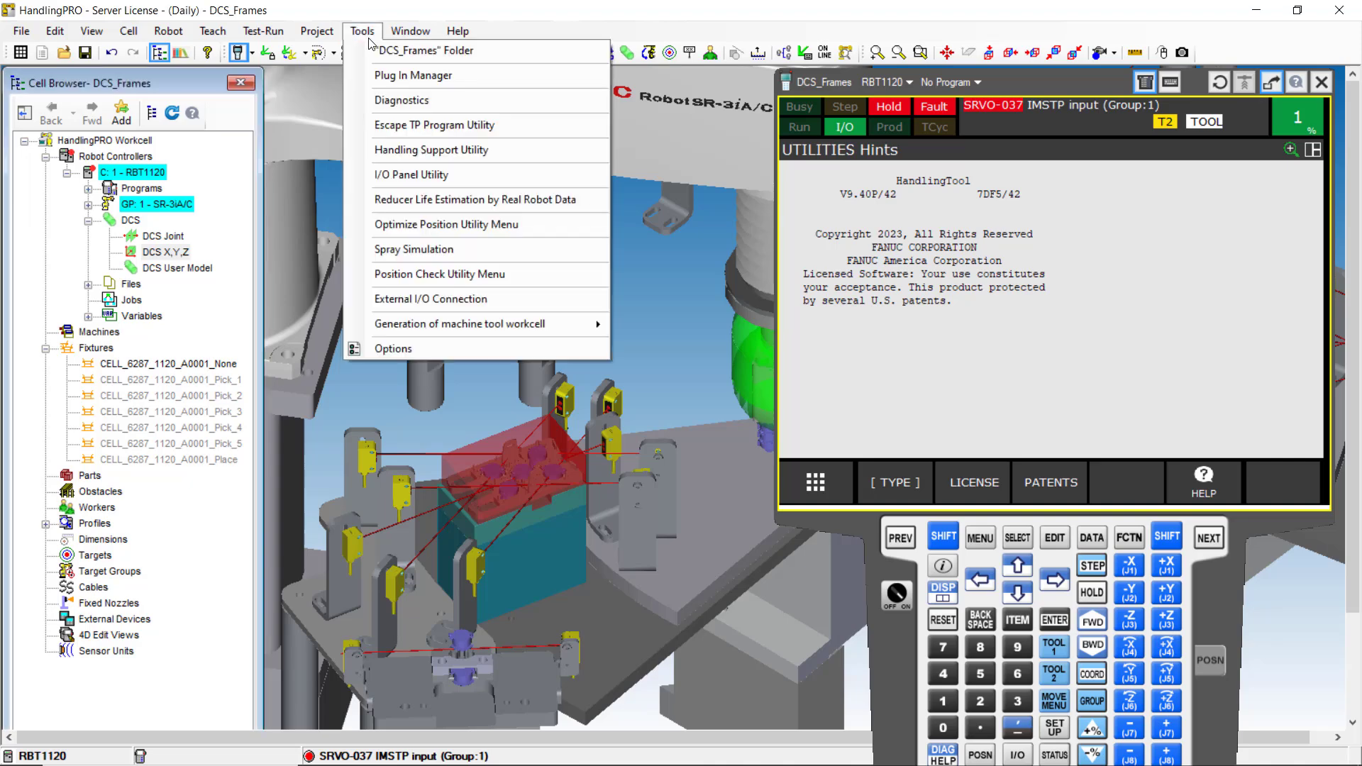
pyautogui.click(437, 175)
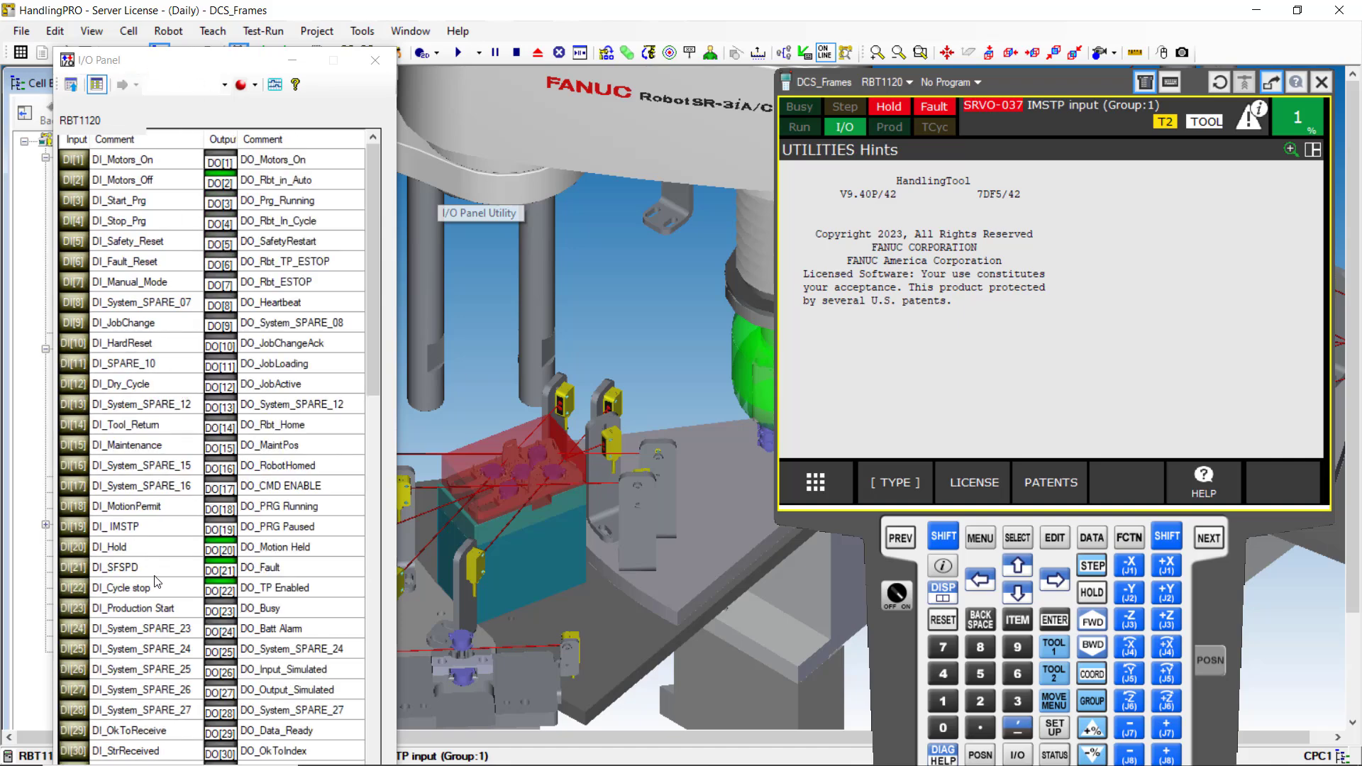
pyautogui.scroll(-9, 164, 556)
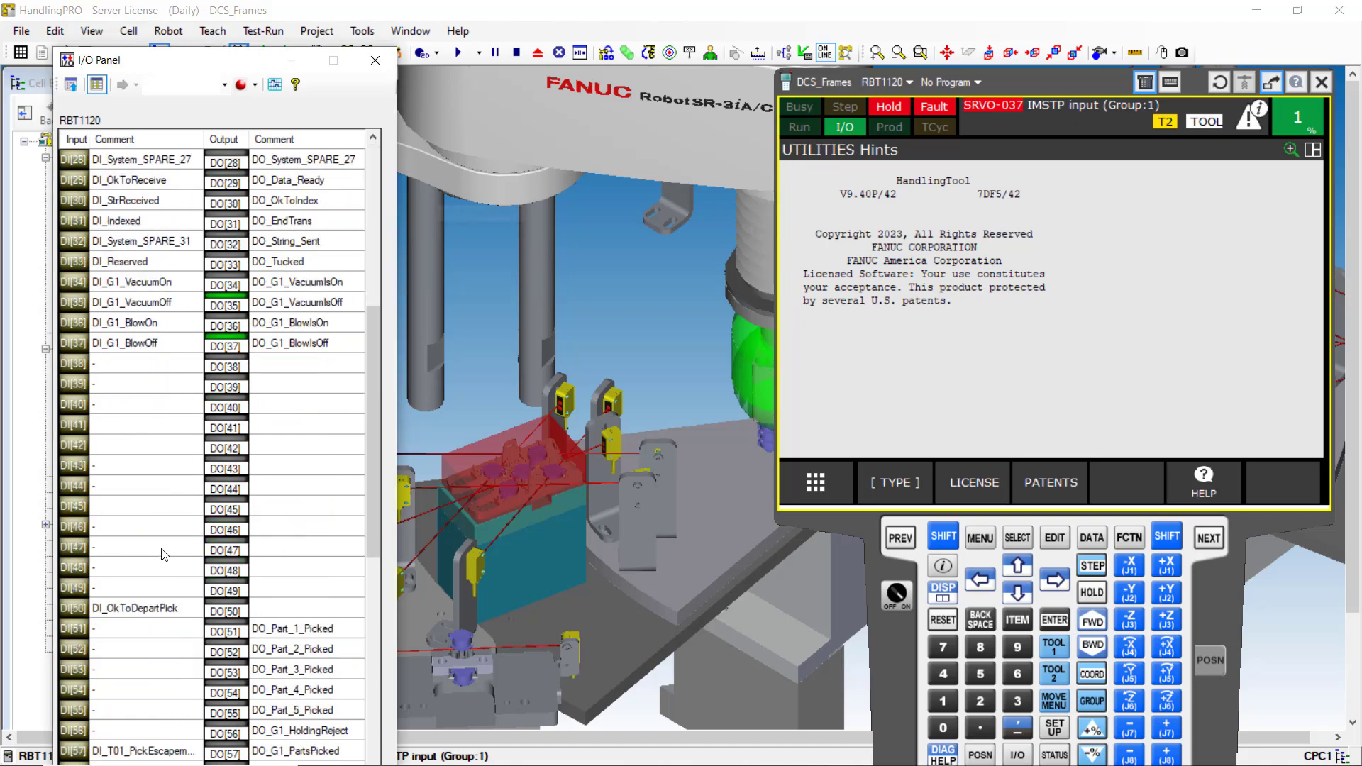
pyautogui.scroll(4, 164, 471)
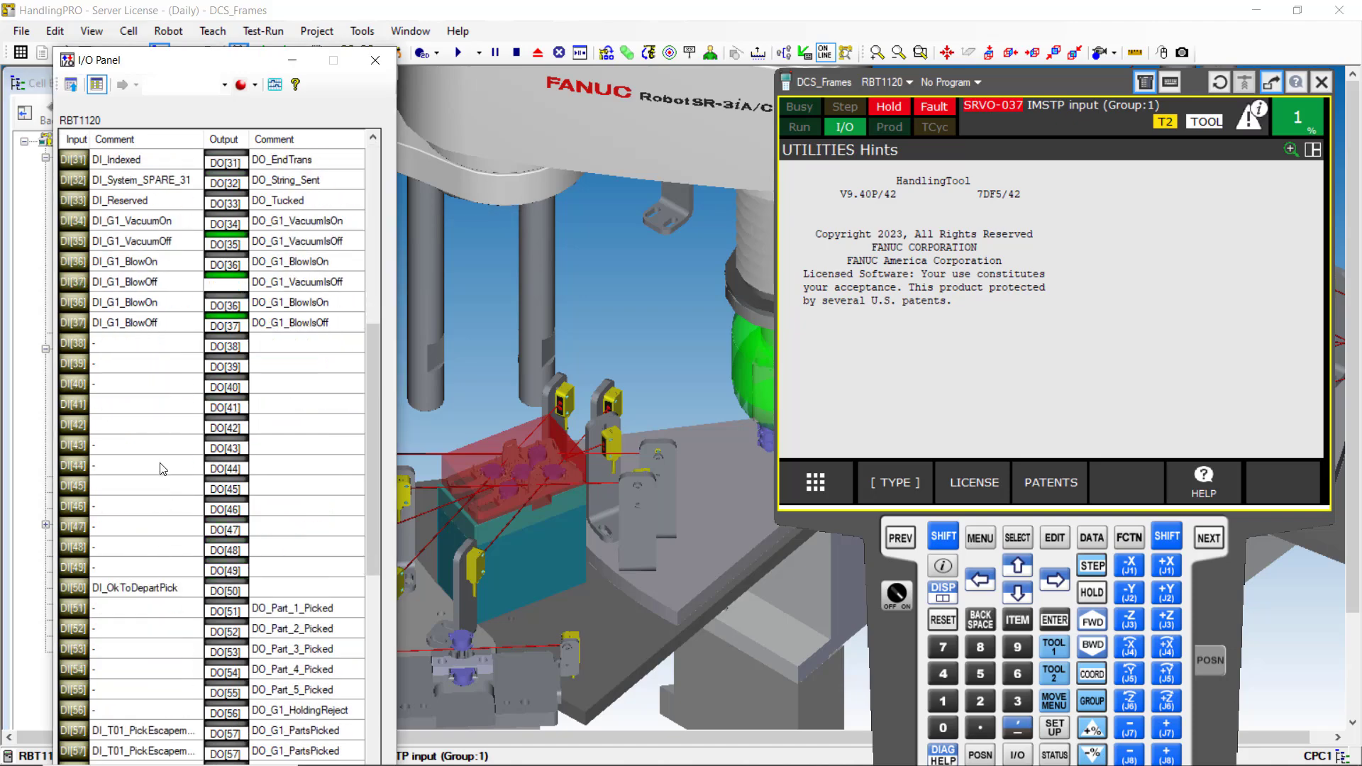
pyautogui.scroll(2, 141, 284)
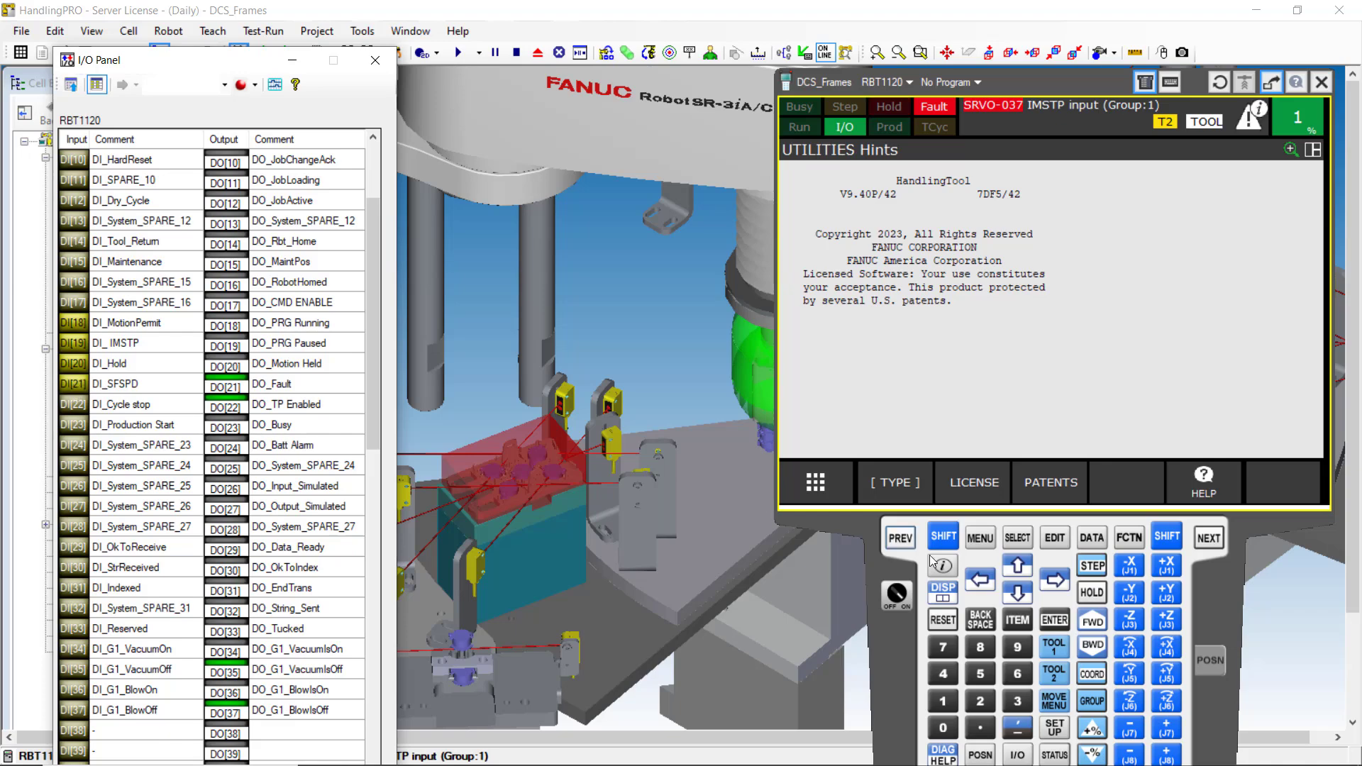
# - Reset the controller fault and close the I/O panel and the cell browser
pyautogui.click(943, 620)
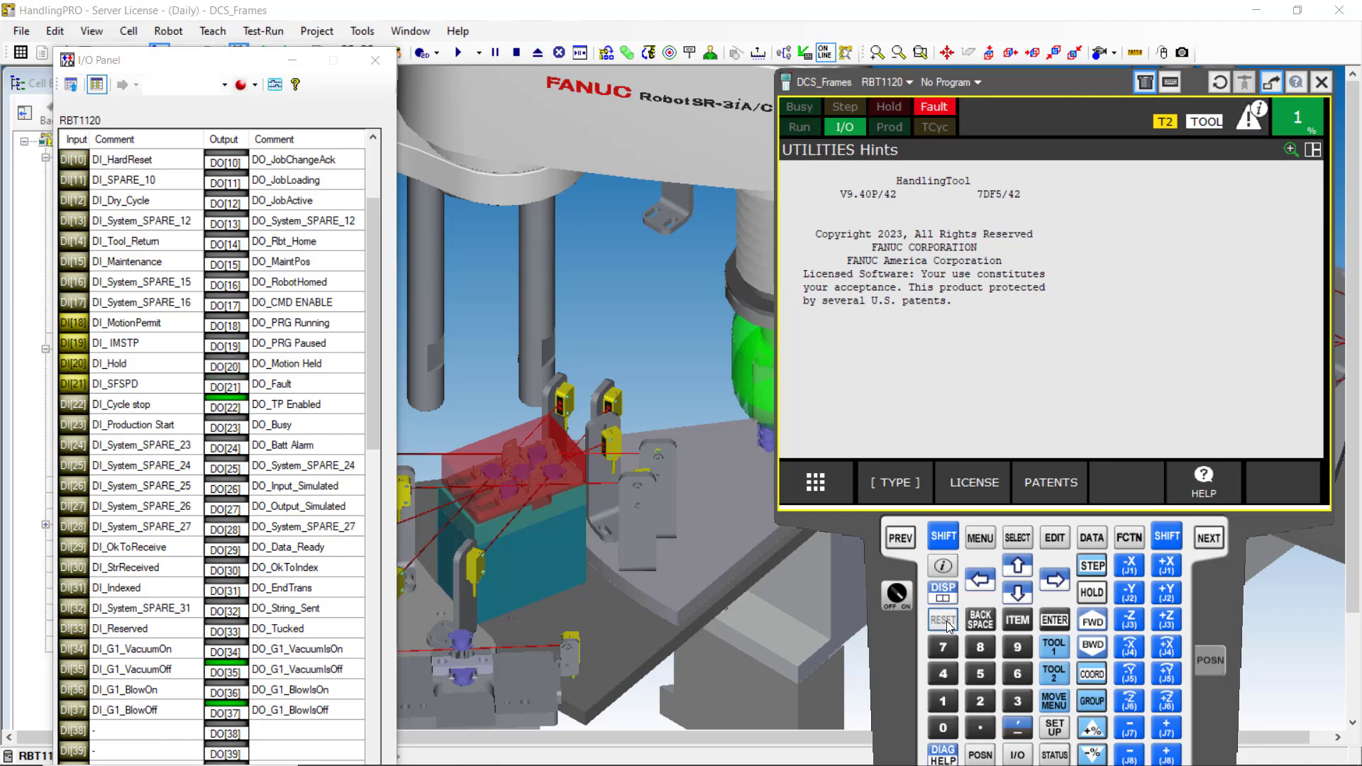
pyautogui.click(375, 60)
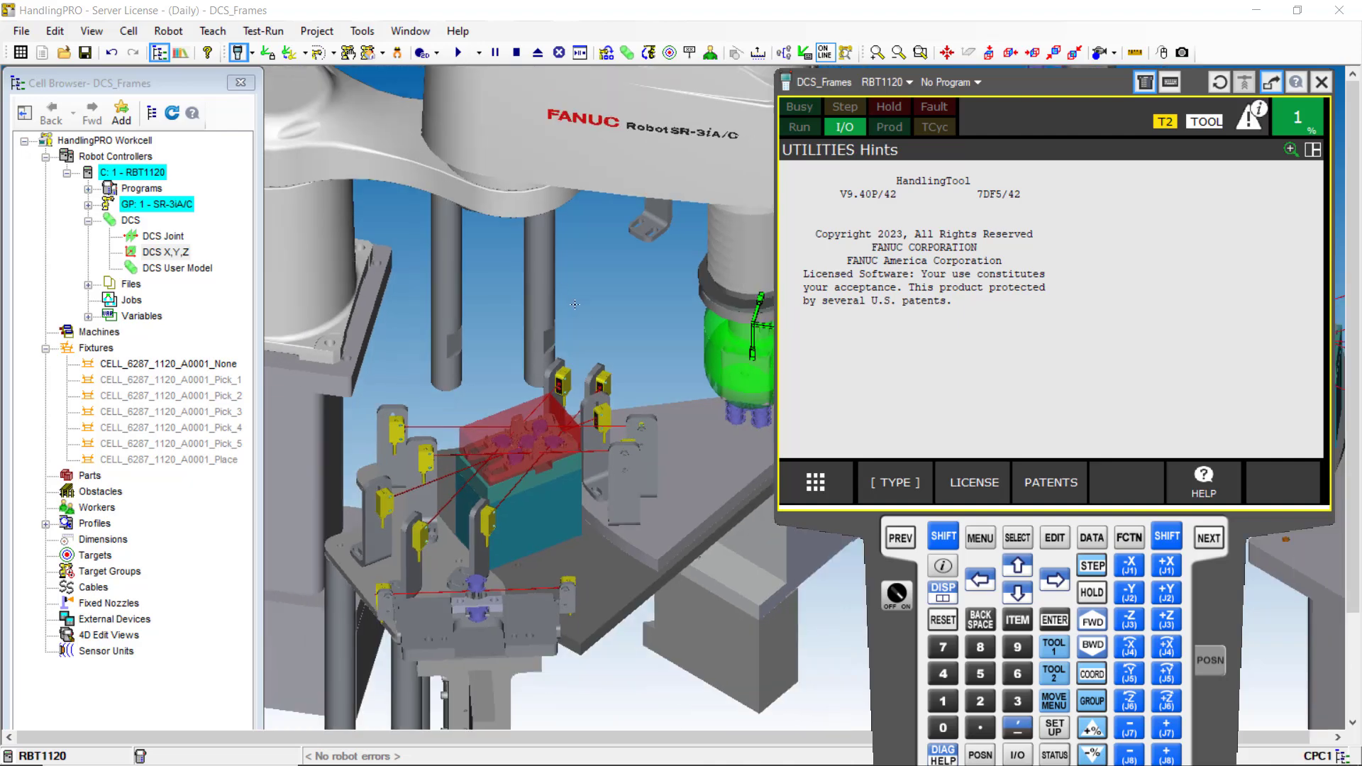
pyautogui.click(240, 82)
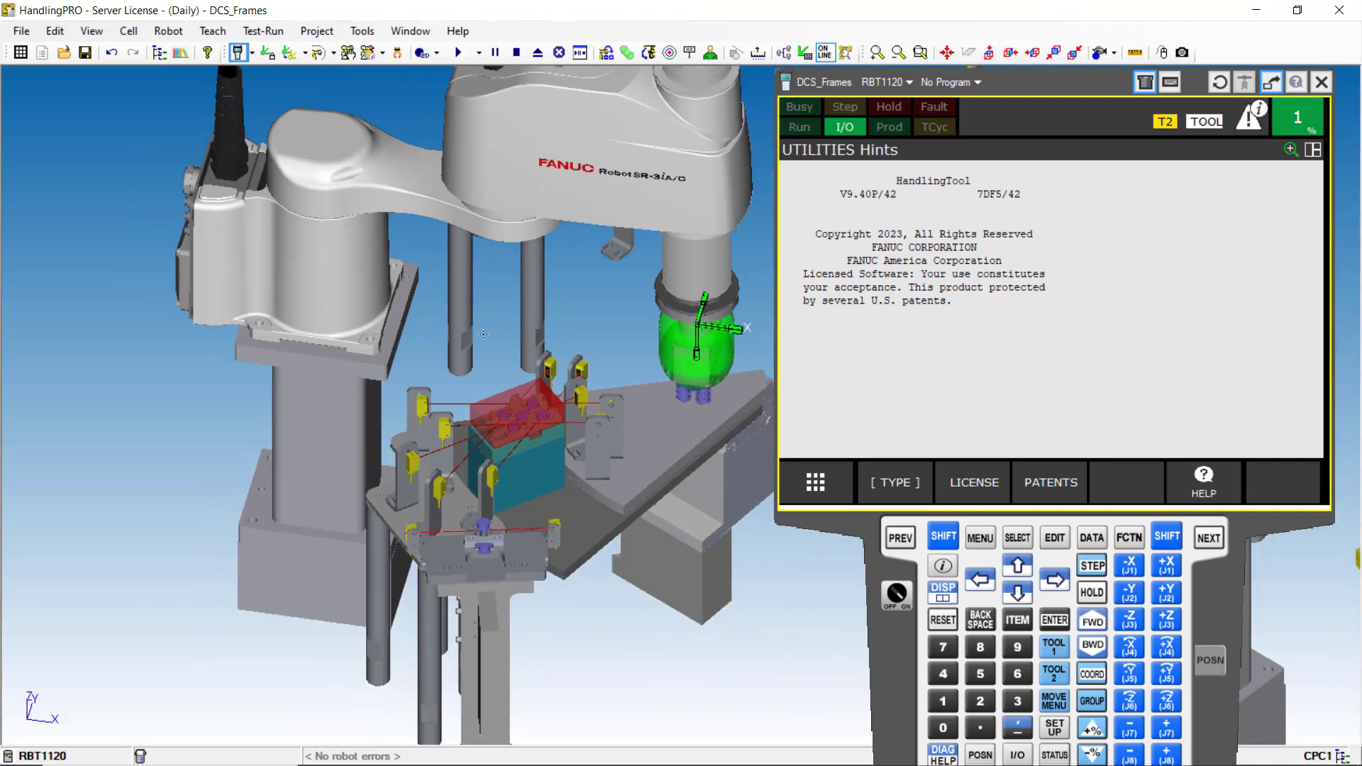
# - Split the teach pendant display into three panes
pyautogui.keyDown('ctrl'); pyautogui.moveTo(432, 366); pyautogui.dragTo(243, 373, button='right'); pyautogui.keyUp('ctrl')
pyautogui.click(943, 537)
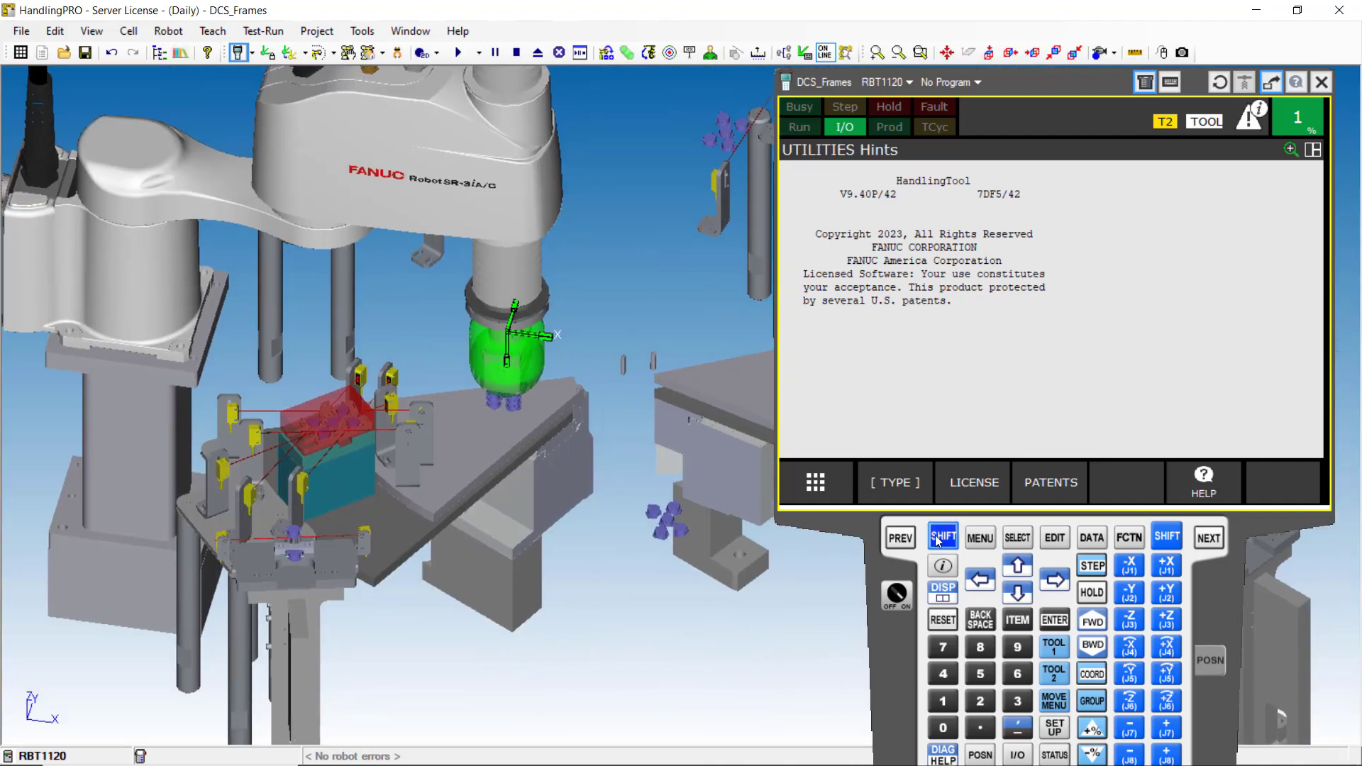
pyautogui.click(943, 591)
pyautogui.click(1015, 242)
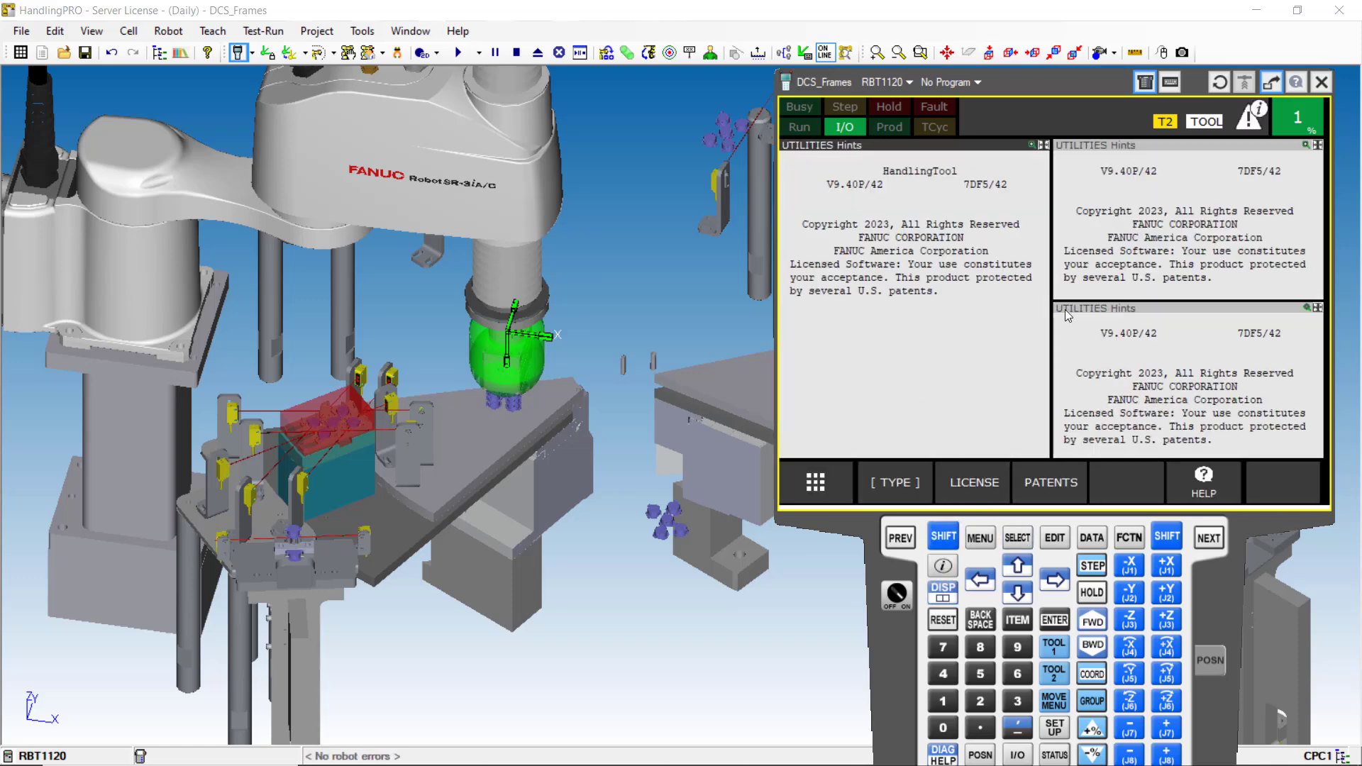
# - Show the flag list in the pendant's large pane and set flag F[1] x_Dry_Cycle to ON
pyautogui.click(1018, 755)
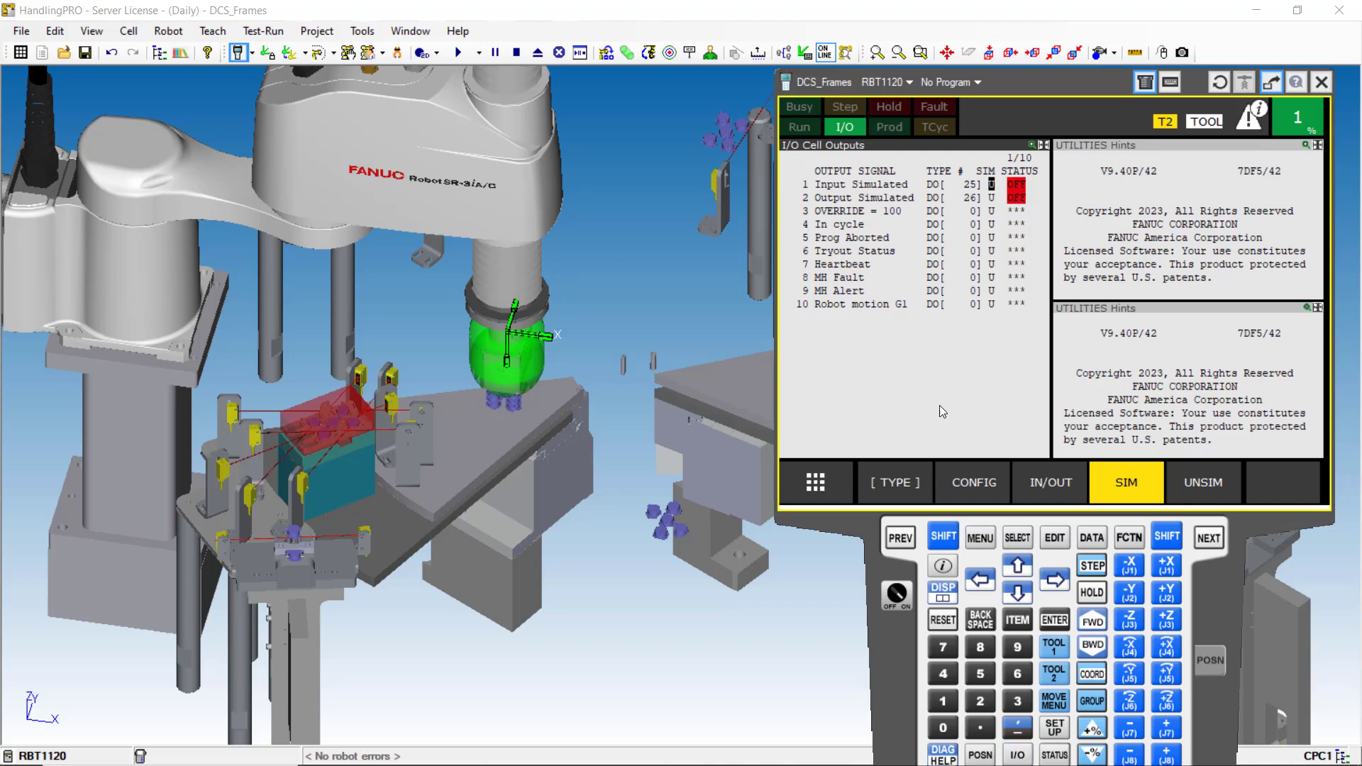
pyautogui.click(907, 490)
pyautogui.click(931, 268)
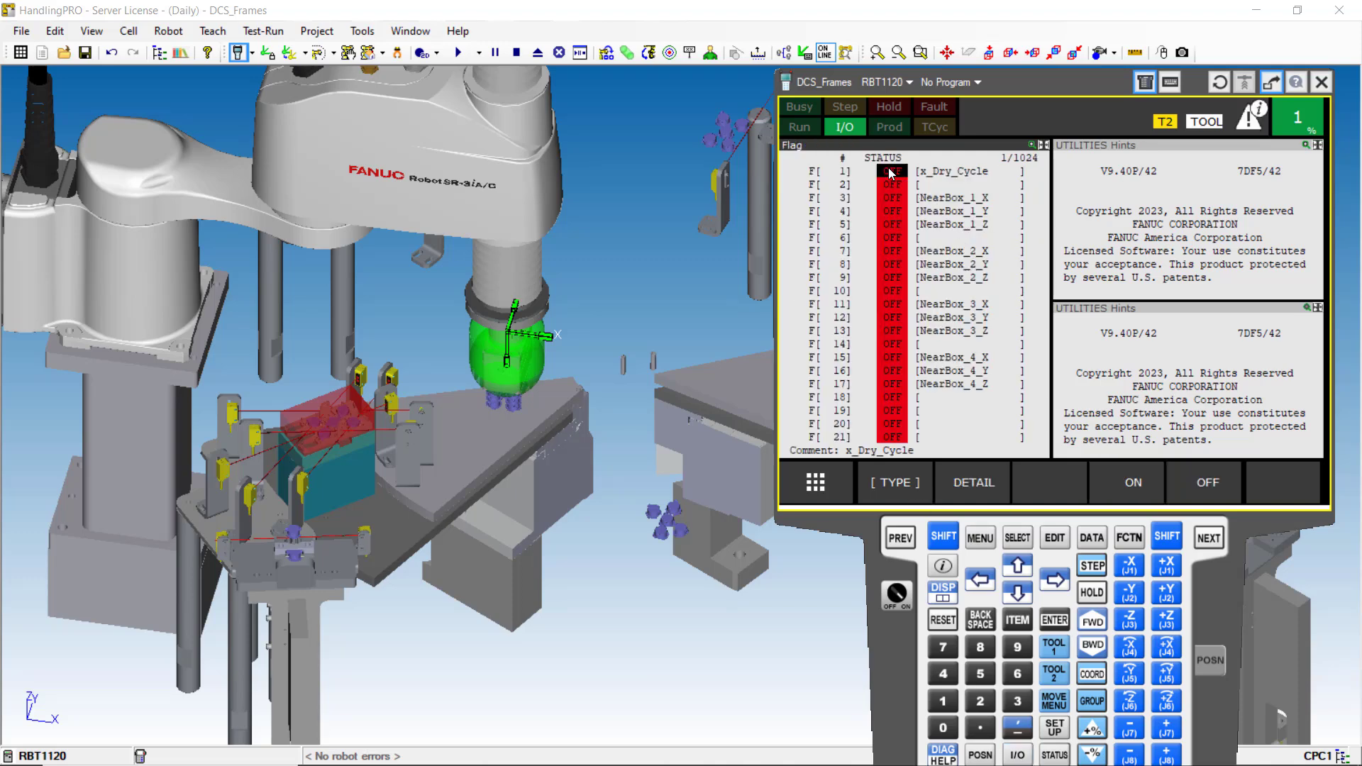
pyautogui.click(1133, 490)
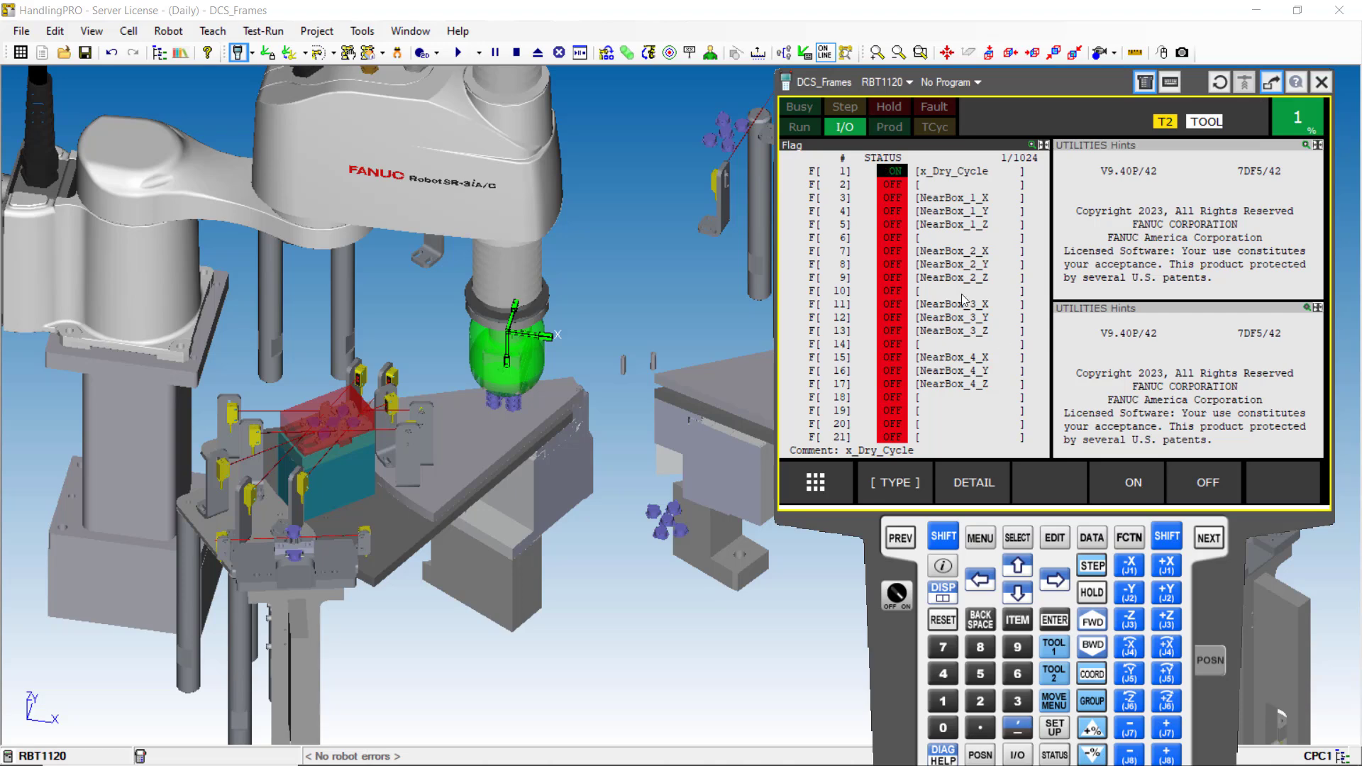
# - Open the program U01_DRY_CYCLE from the program list in the pendant's large pane
pyautogui.click(1017, 538)
pyautogui.scroll(-10, 879, 454)
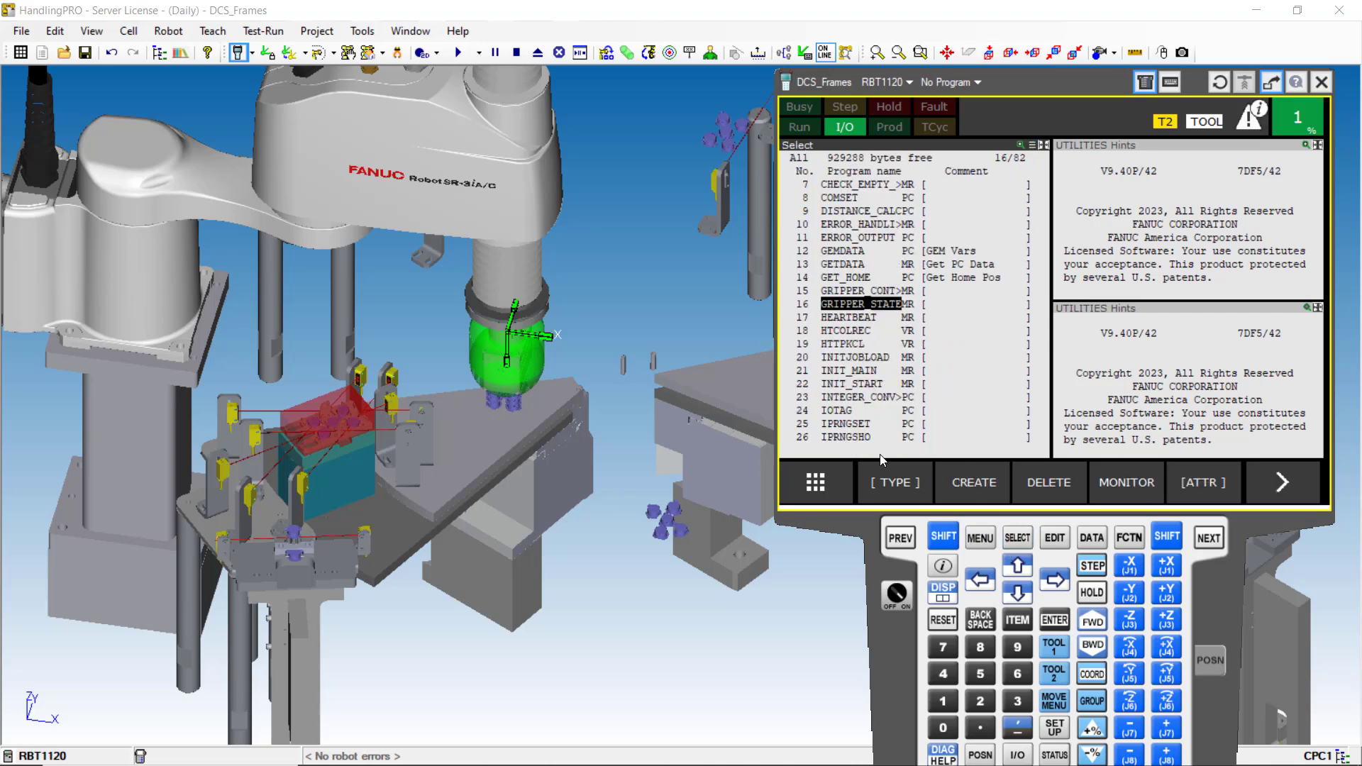
pyautogui.scroll(-10, 880, 454)
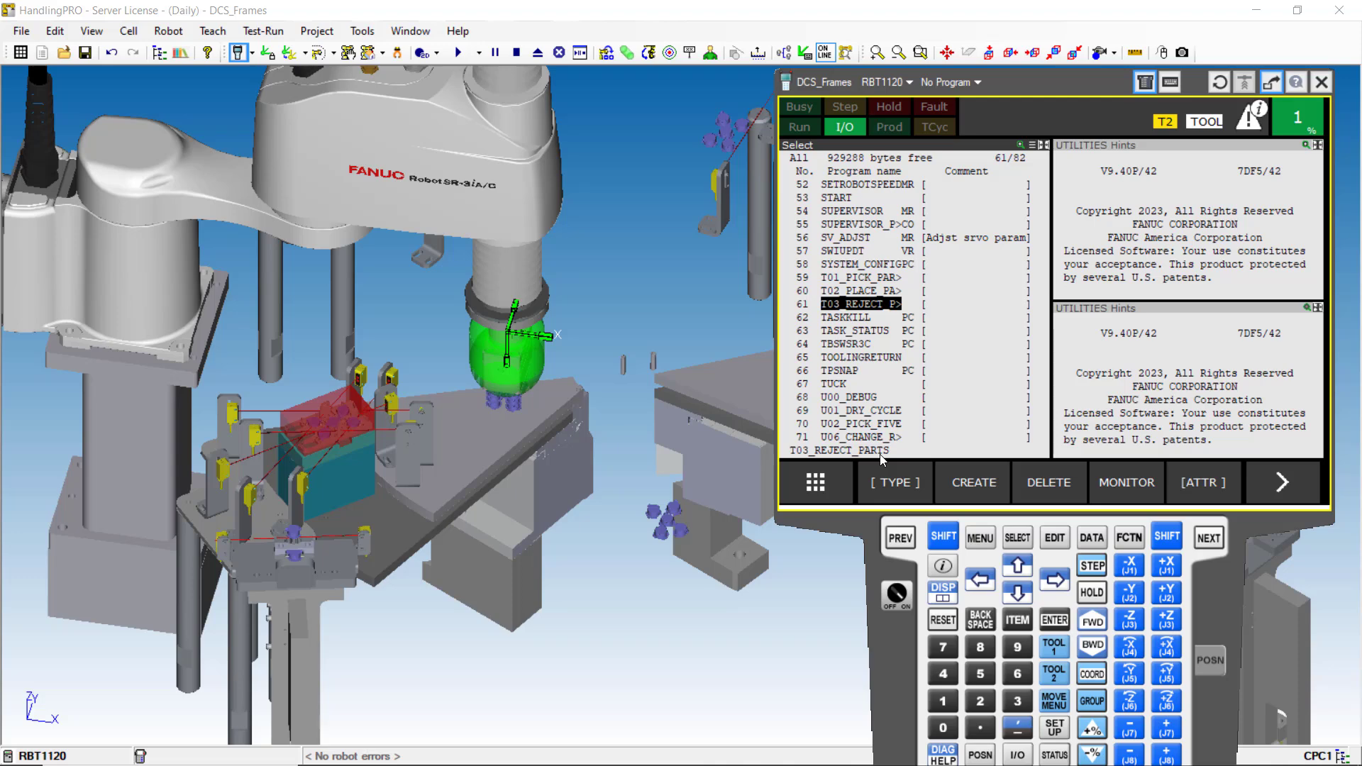
pyautogui.click(873, 411)
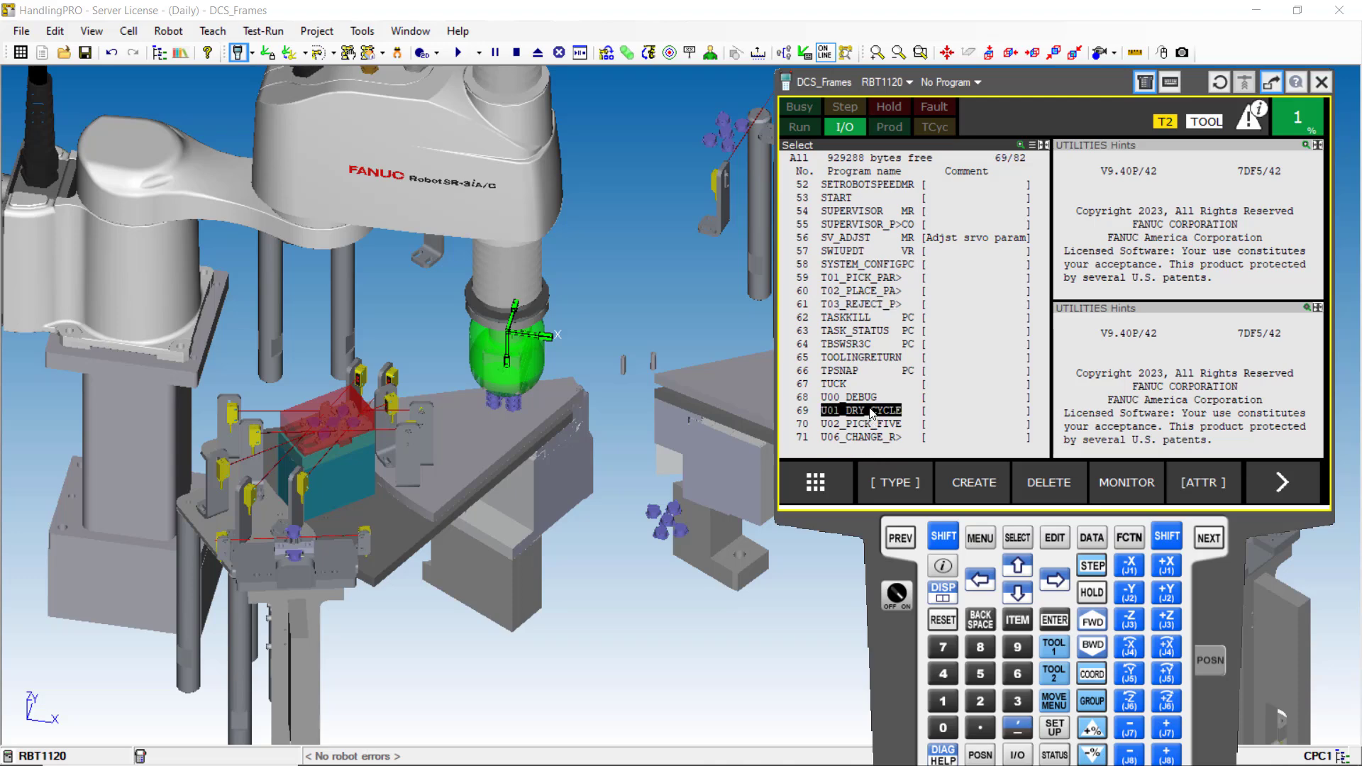
pyautogui.doubleClick(873, 411)
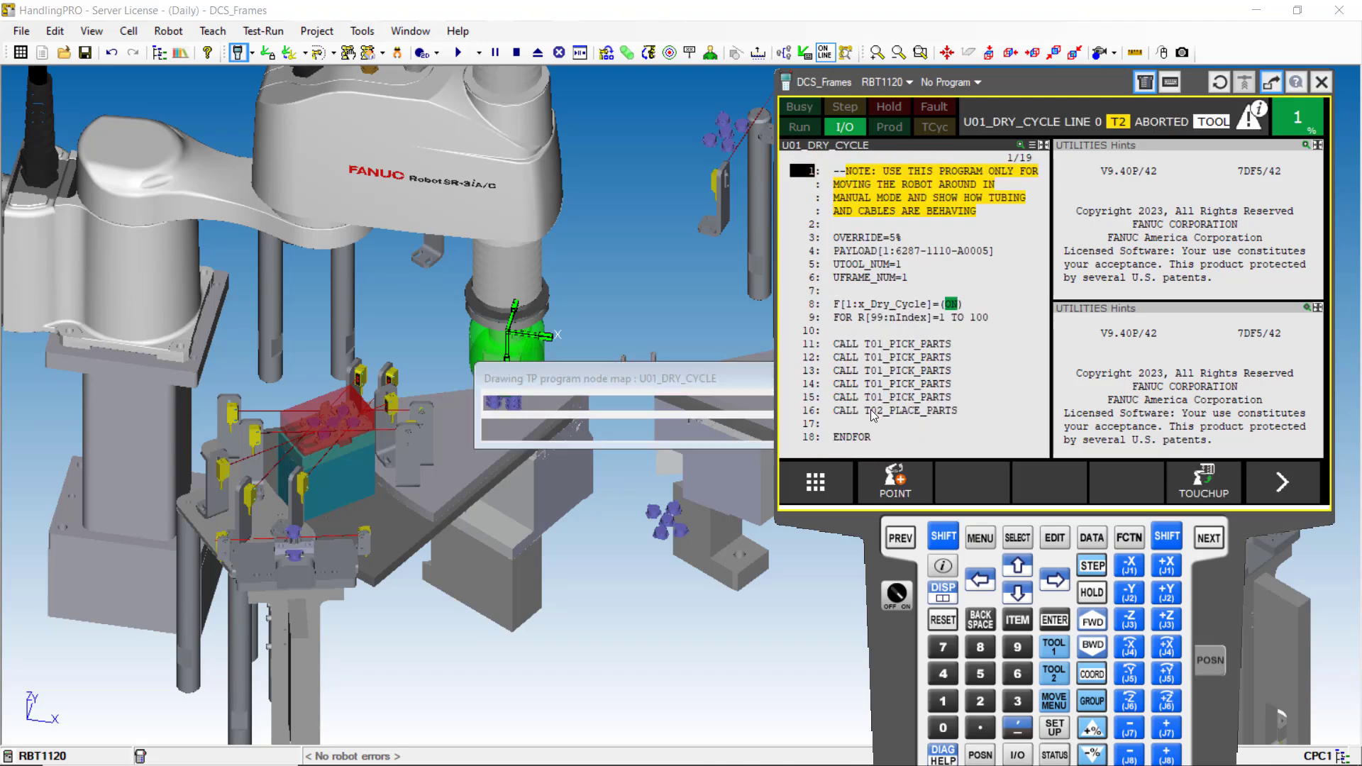
# - Show the digital output list in the pendant's lower small pane
pyautogui.click(1174, 230)
pyautogui.click(1129, 403)
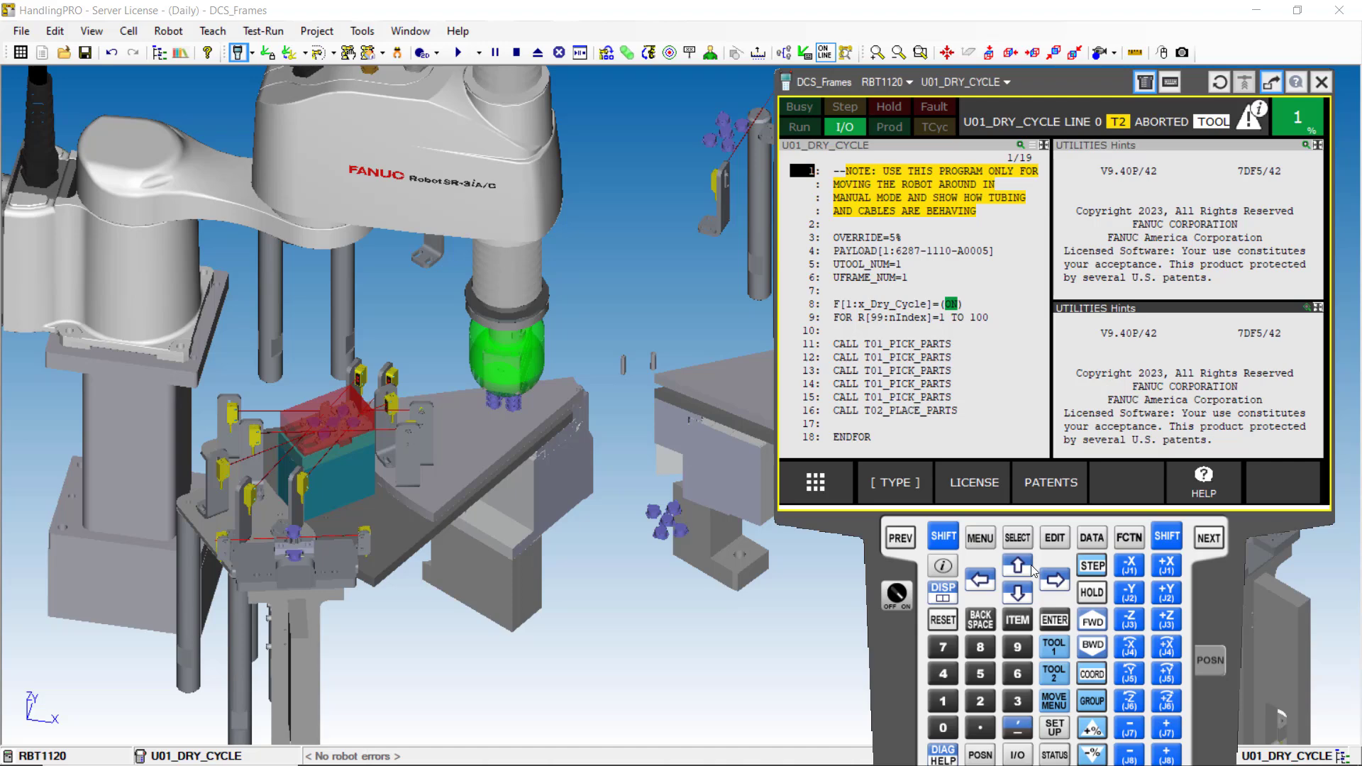
pyautogui.click(1021, 754)
pyautogui.click(918, 483)
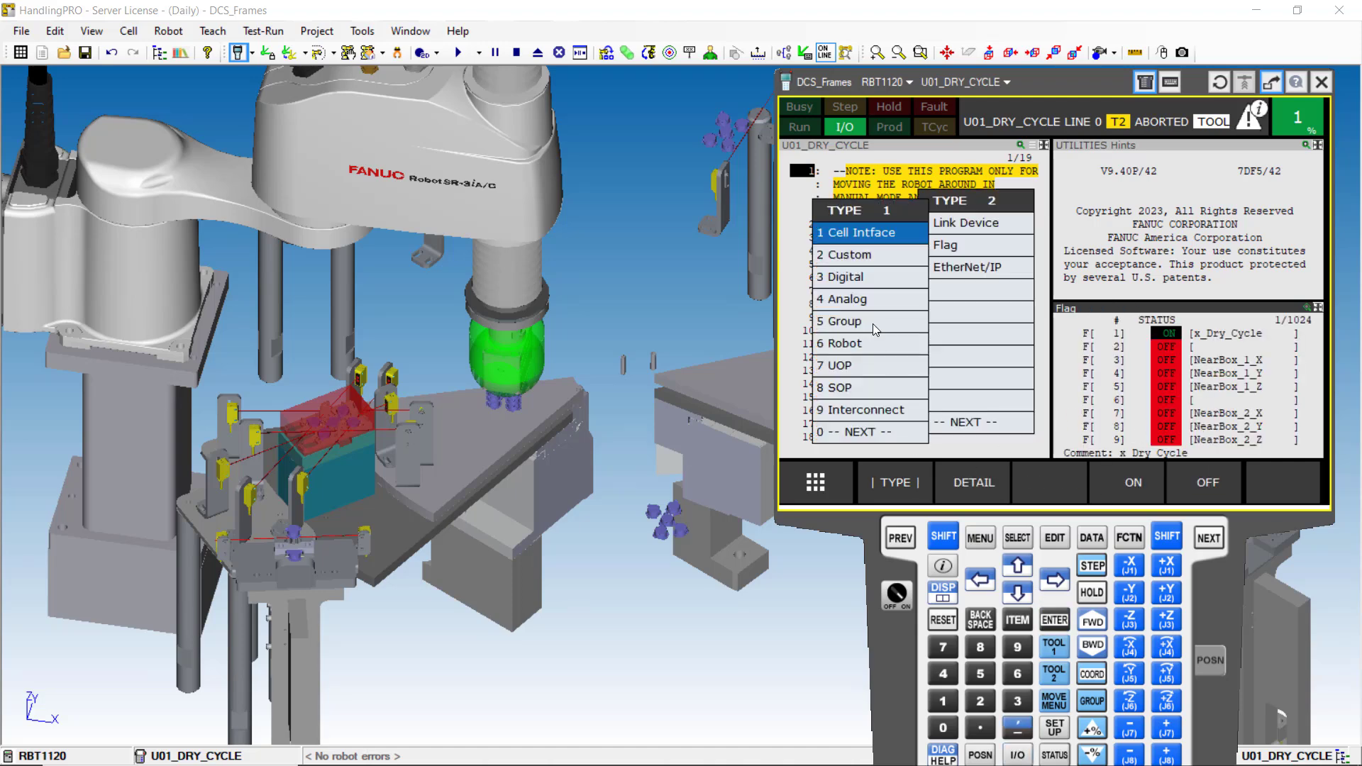
pyautogui.click(863, 282)
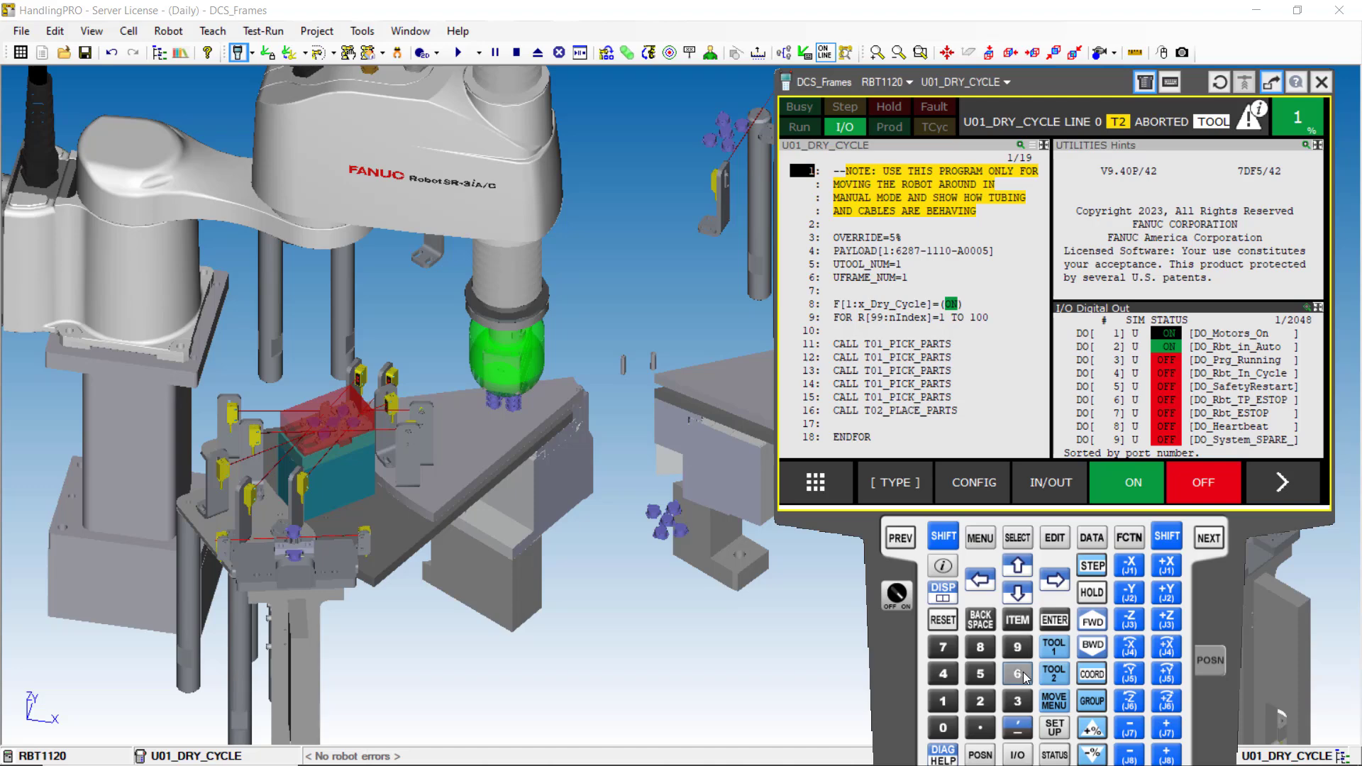
# - Jump to item 66 in the digital output list to show the near-zone outputs
pyautogui.click(1018, 619)
pyautogui.click(1017, 673)
pyautogui.click(1018, 673)
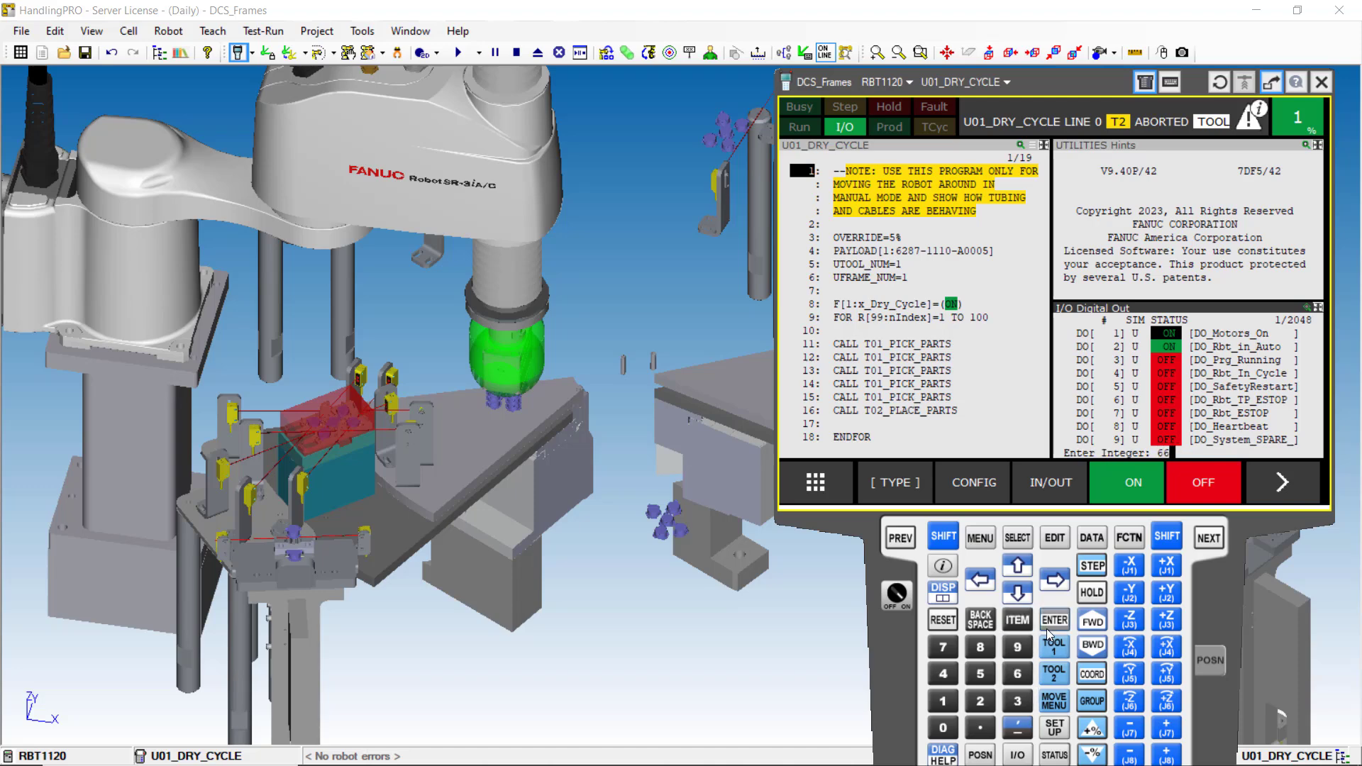
pyautogui.click(1055, 619)
pyautogui.click(1166, 413)
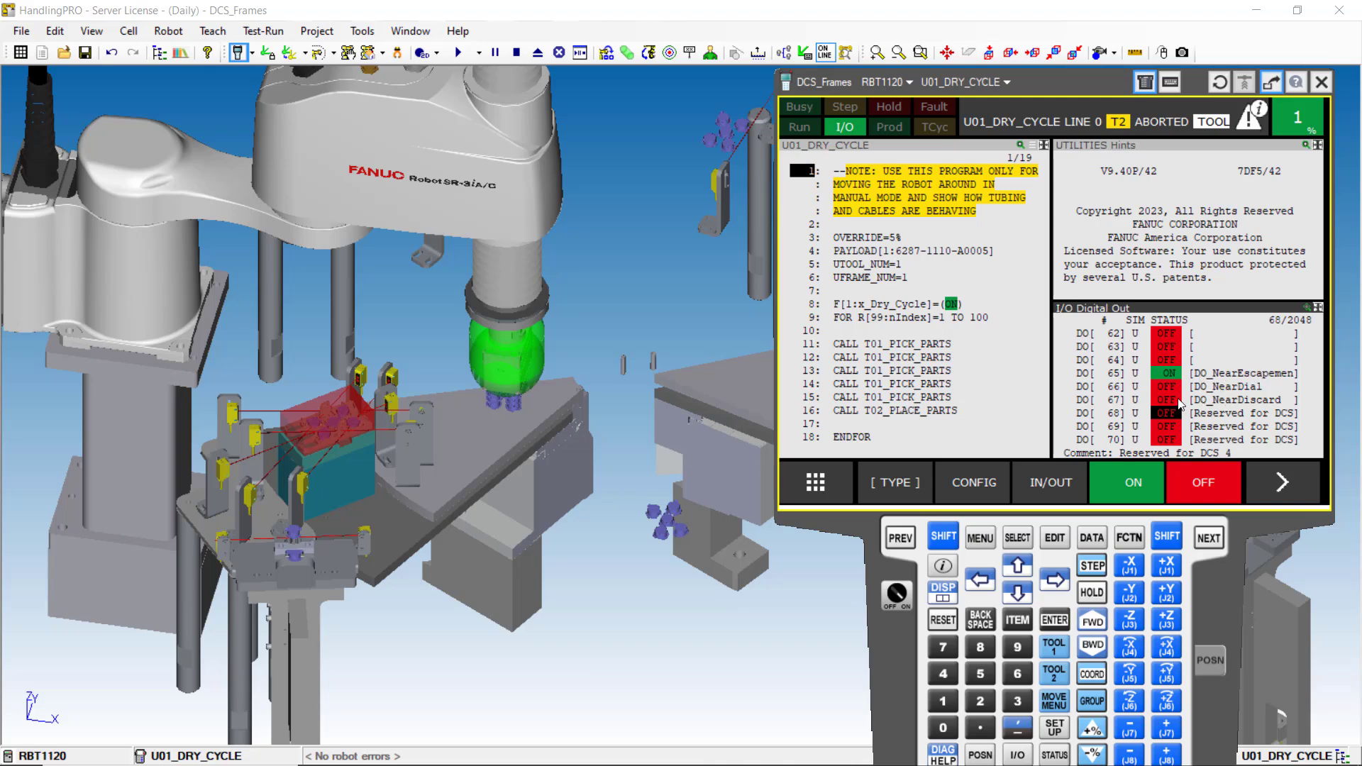
# - Open the digital I/O list in the pendant's upper small pane
pyautogui.scroll(-4, 502, 393)
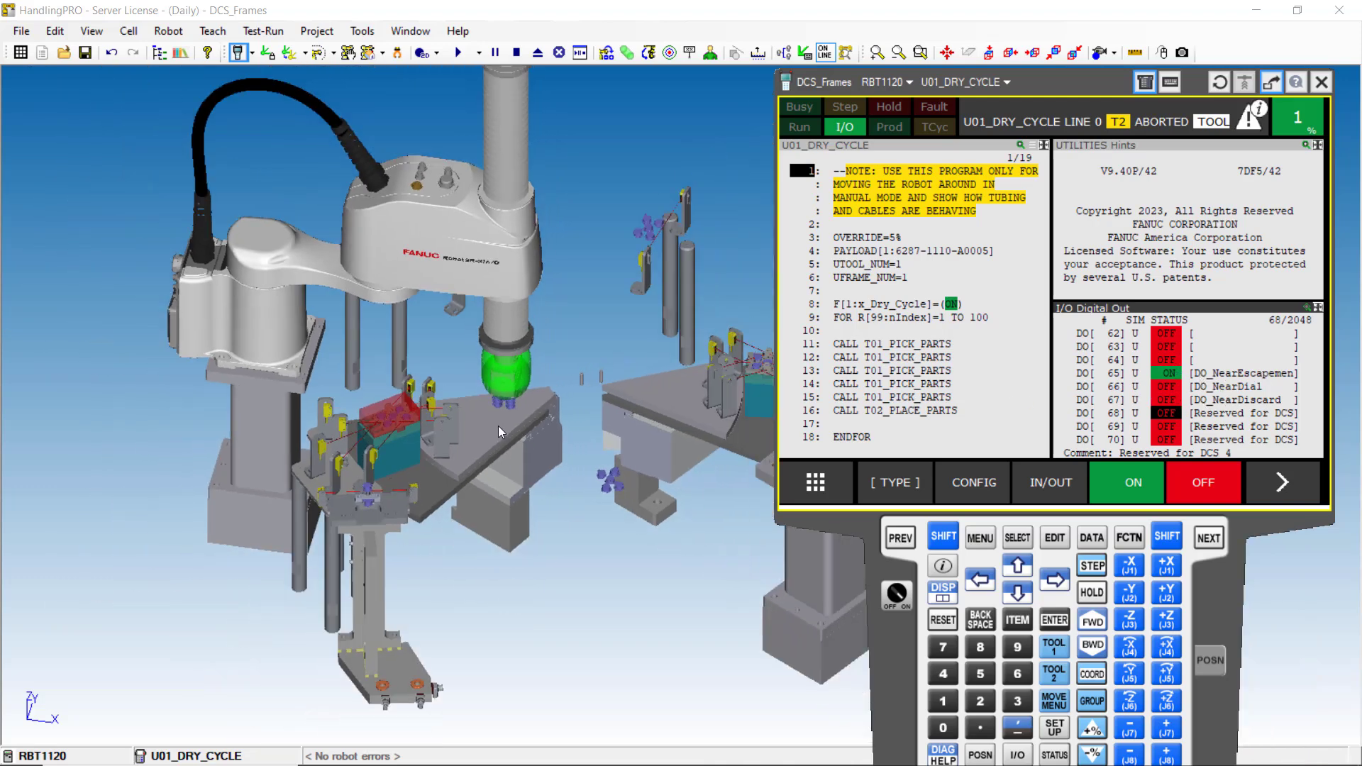
pyautogui.moveTo(502, 429); pyautogui.dragTo(614, 502, button='middle')
pyautogui.click(1144, 250)
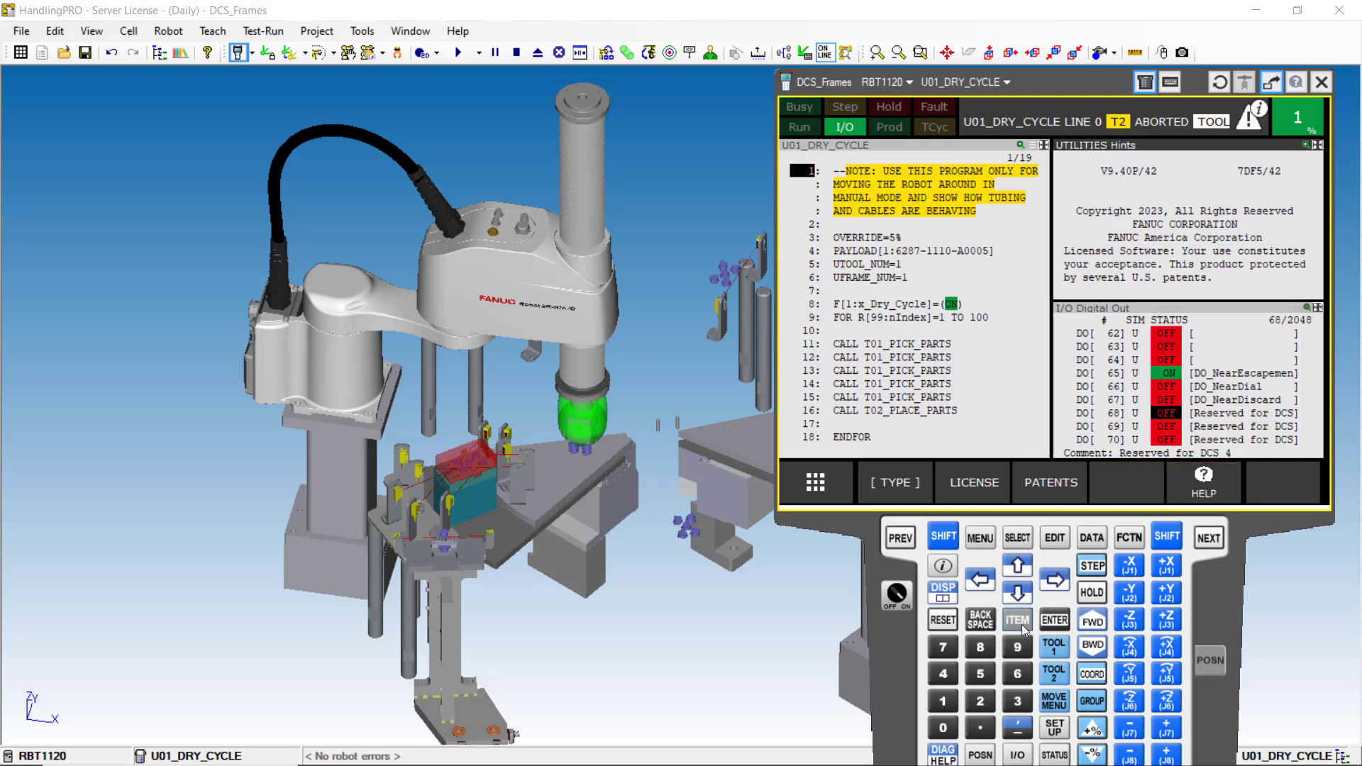
pyautogui.click(1017, 755)
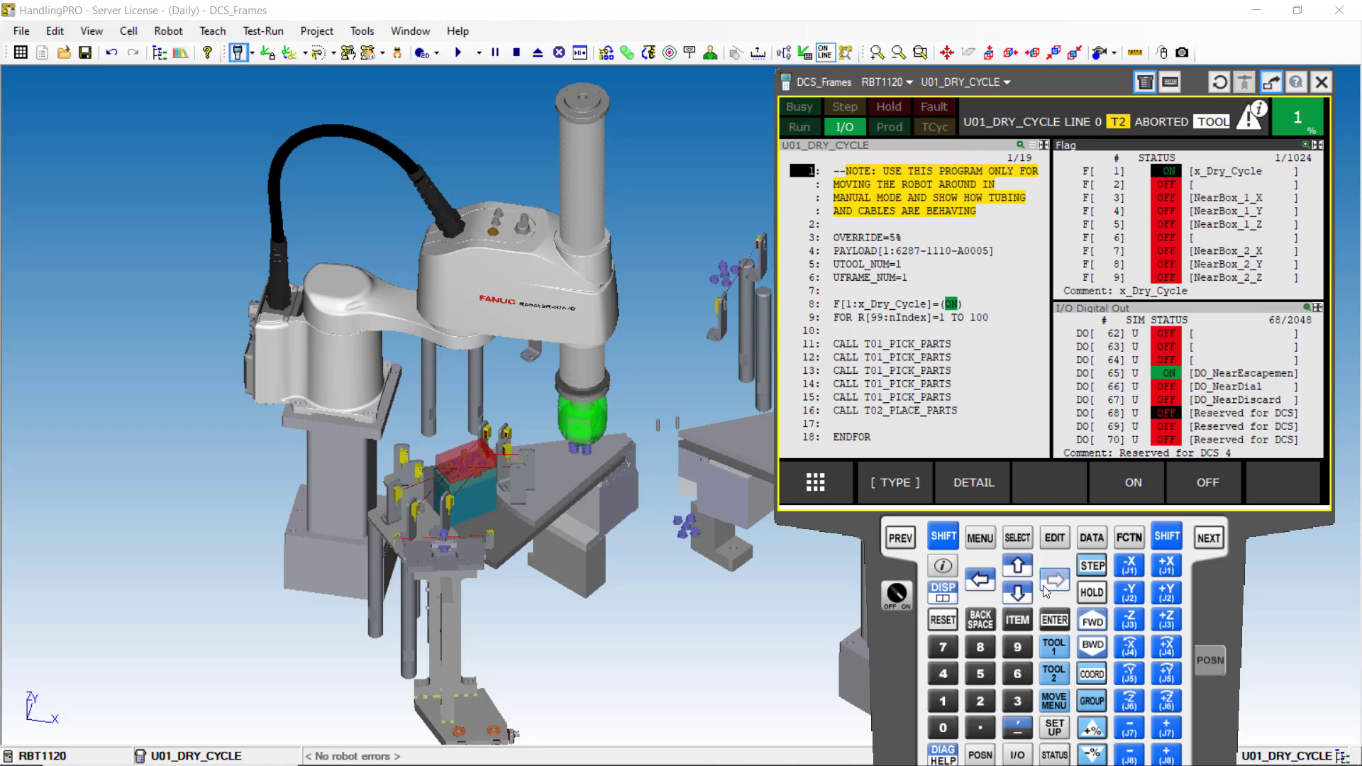
pyautogui.click(897, 477)
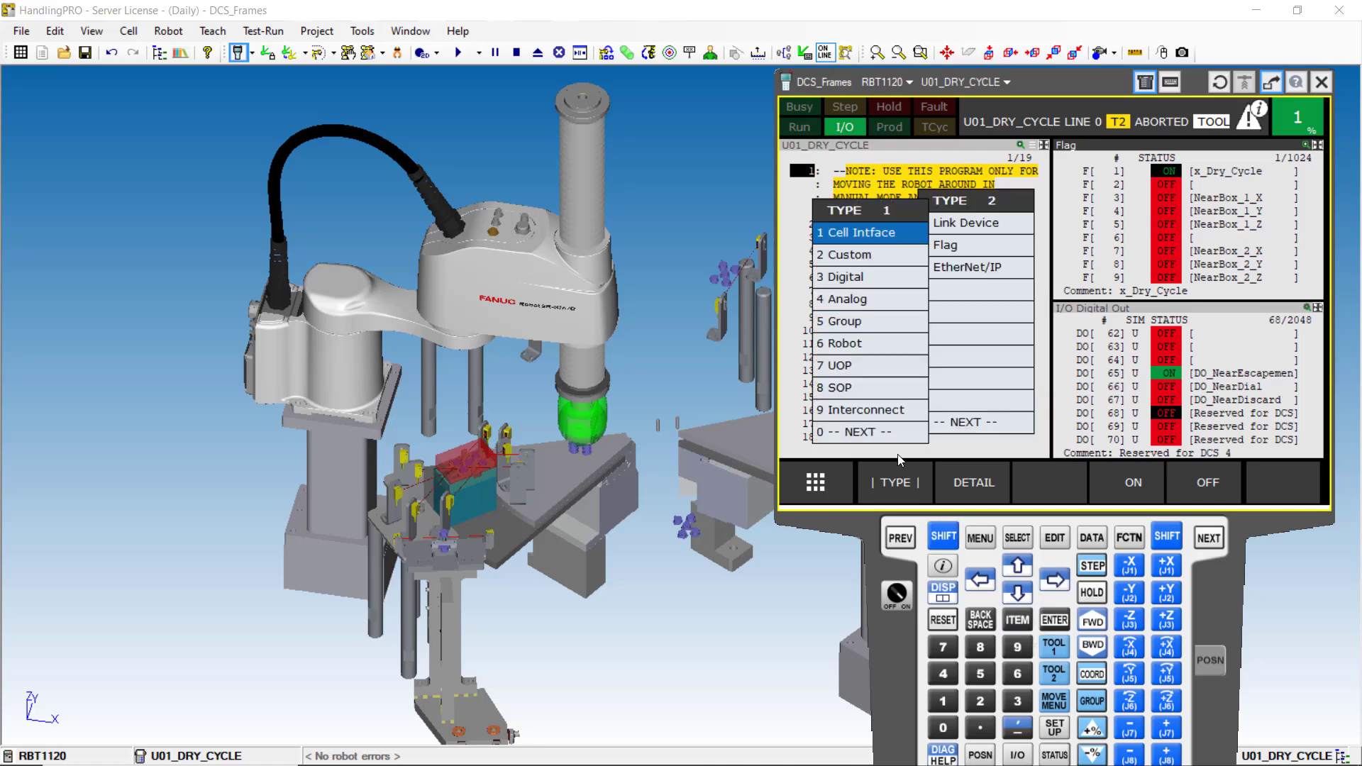
pyautogui.click(852, 278)
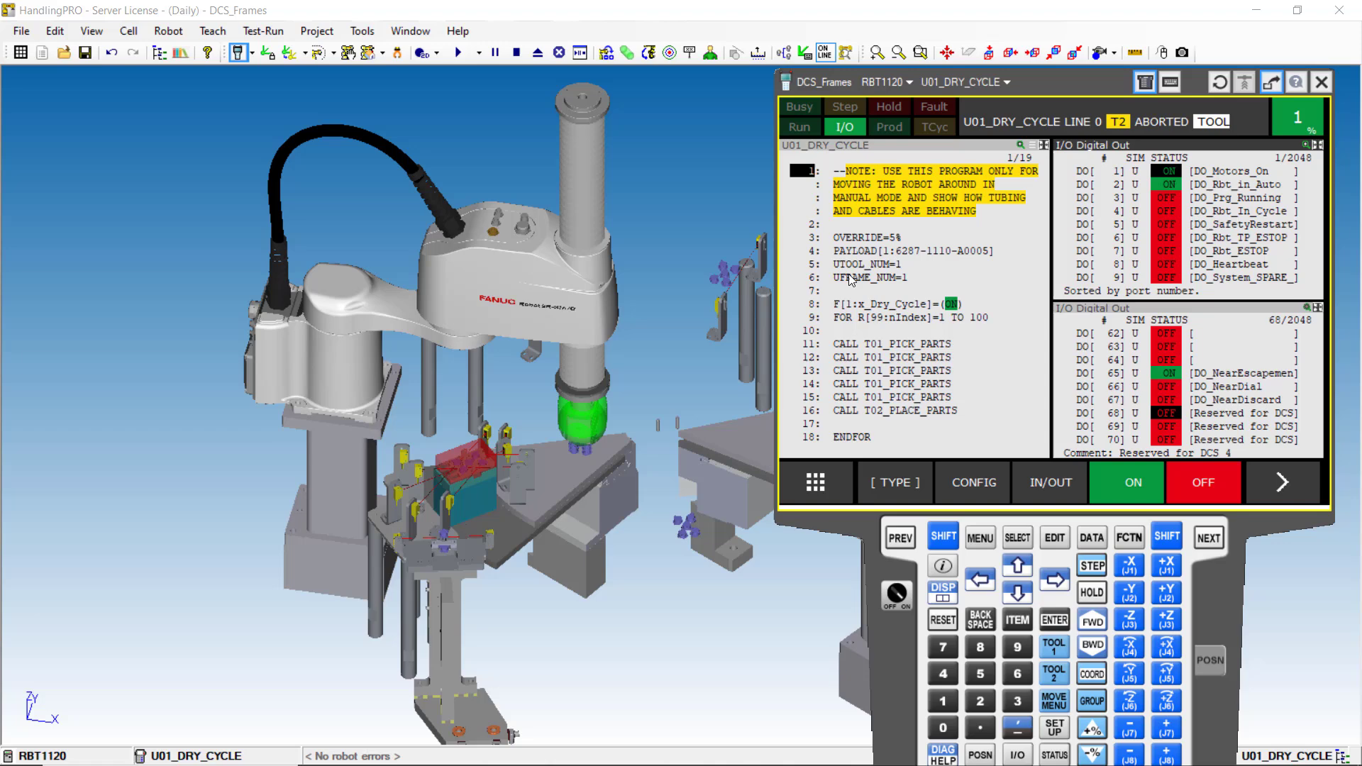
pyautogui.click(1079, 225)
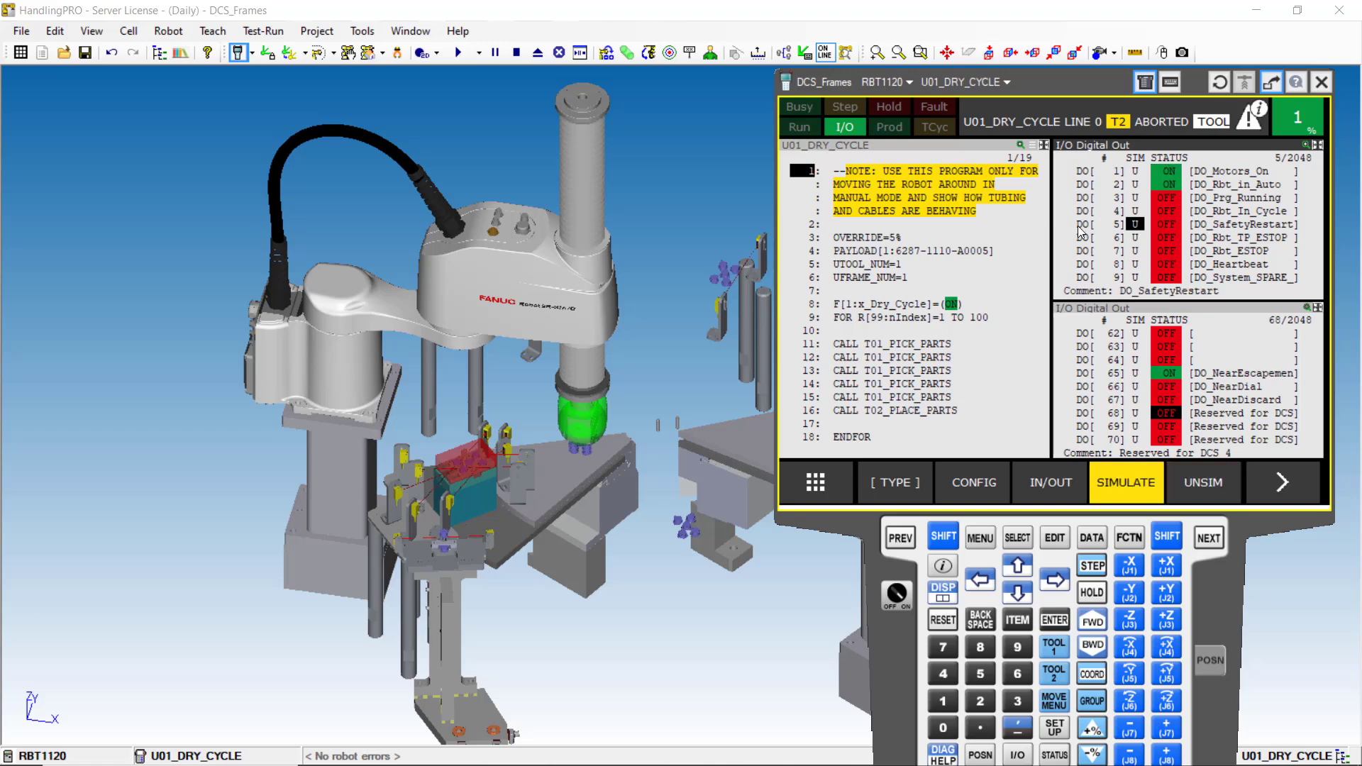
# - Switch the upper small pane to digital inputs and jump to item 66
pyautogui.click(1018, 622)
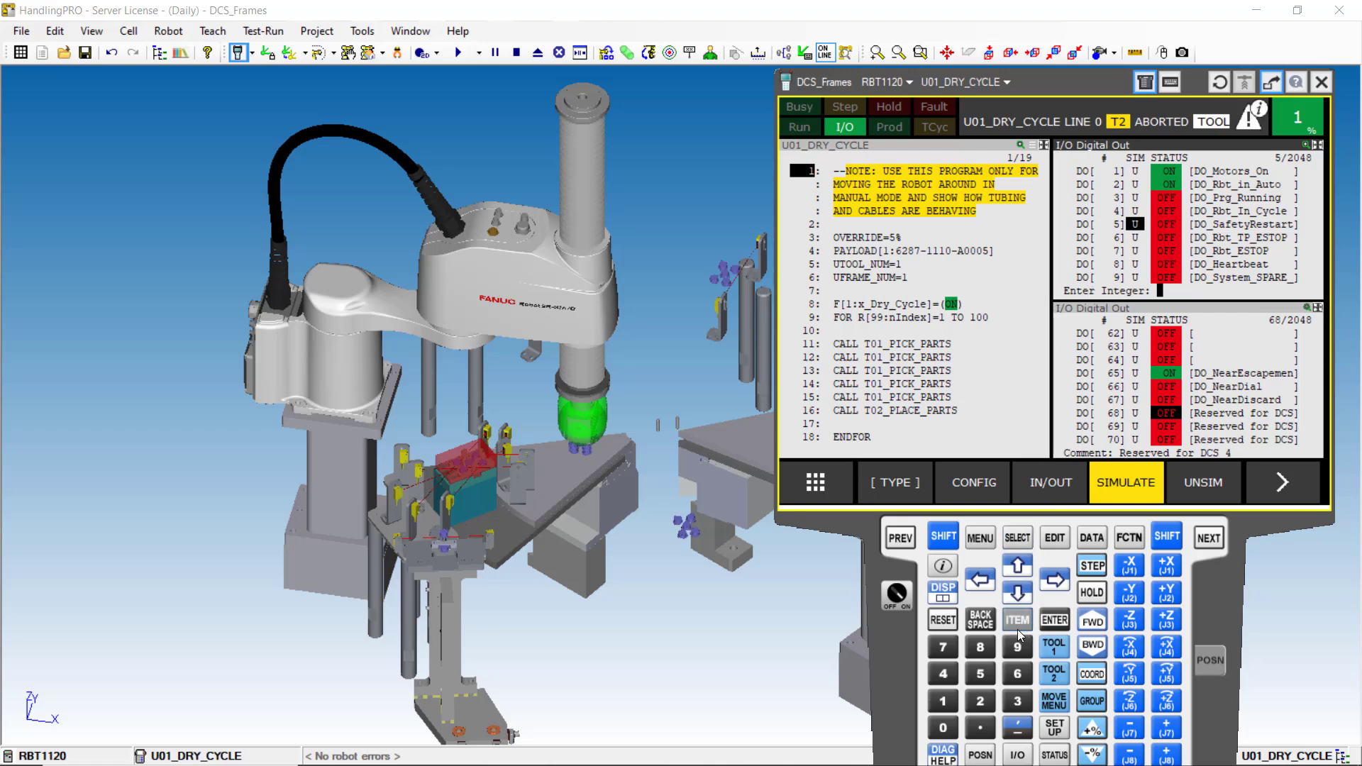
pyautogui.click(1018, 674)
pyautogui.click(1018, 674)
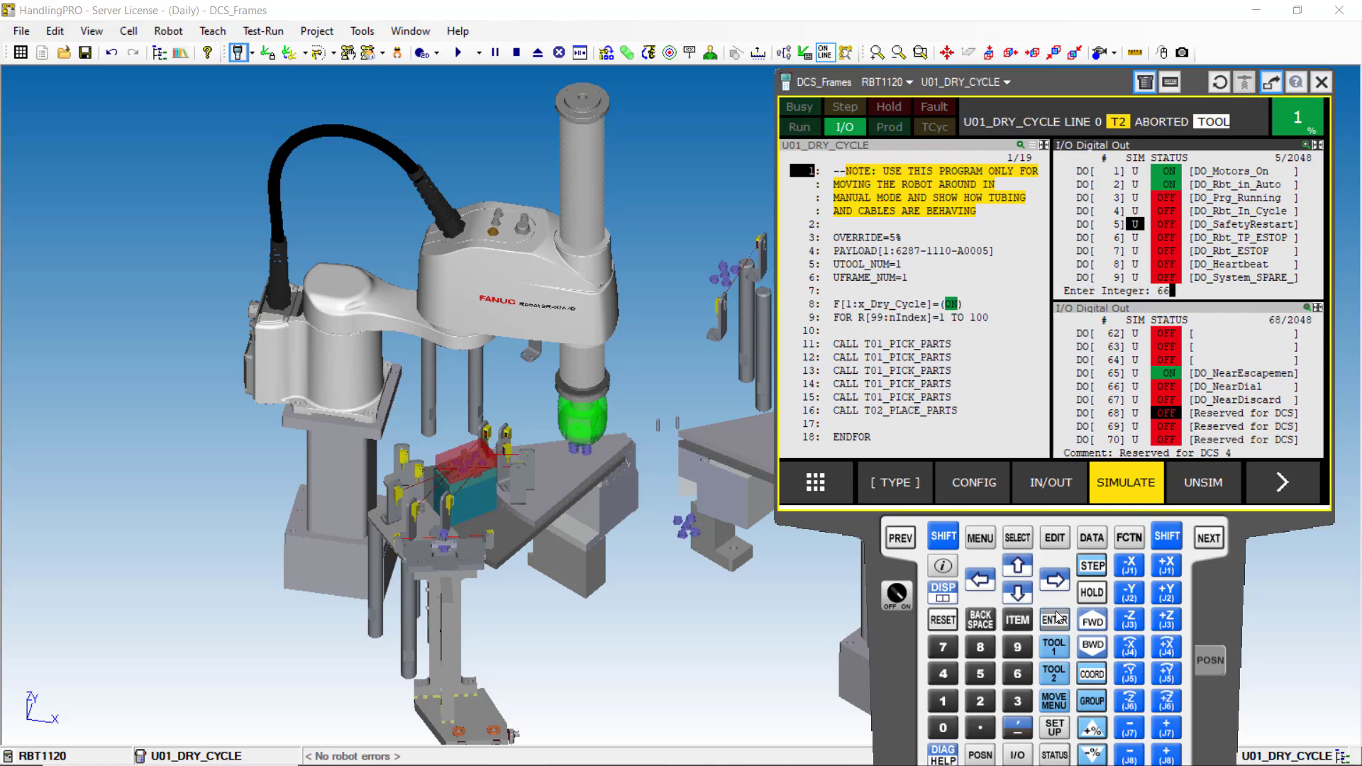
pyautogui.click(1054, 487)
pyautogui.click(1017, 674)
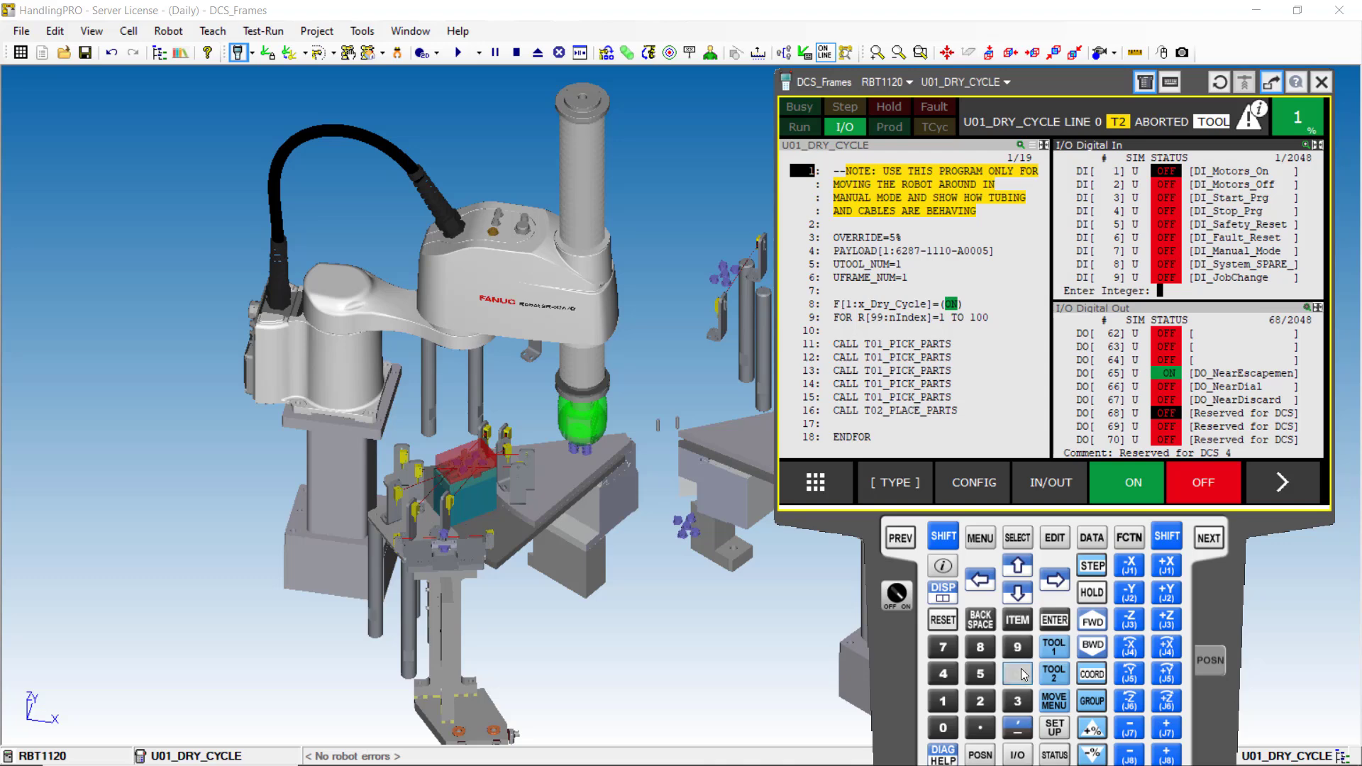
pyautogui.click(1017, 674)
pyautogui.click(1054, 620)
pyautogui.click(1163, 240)
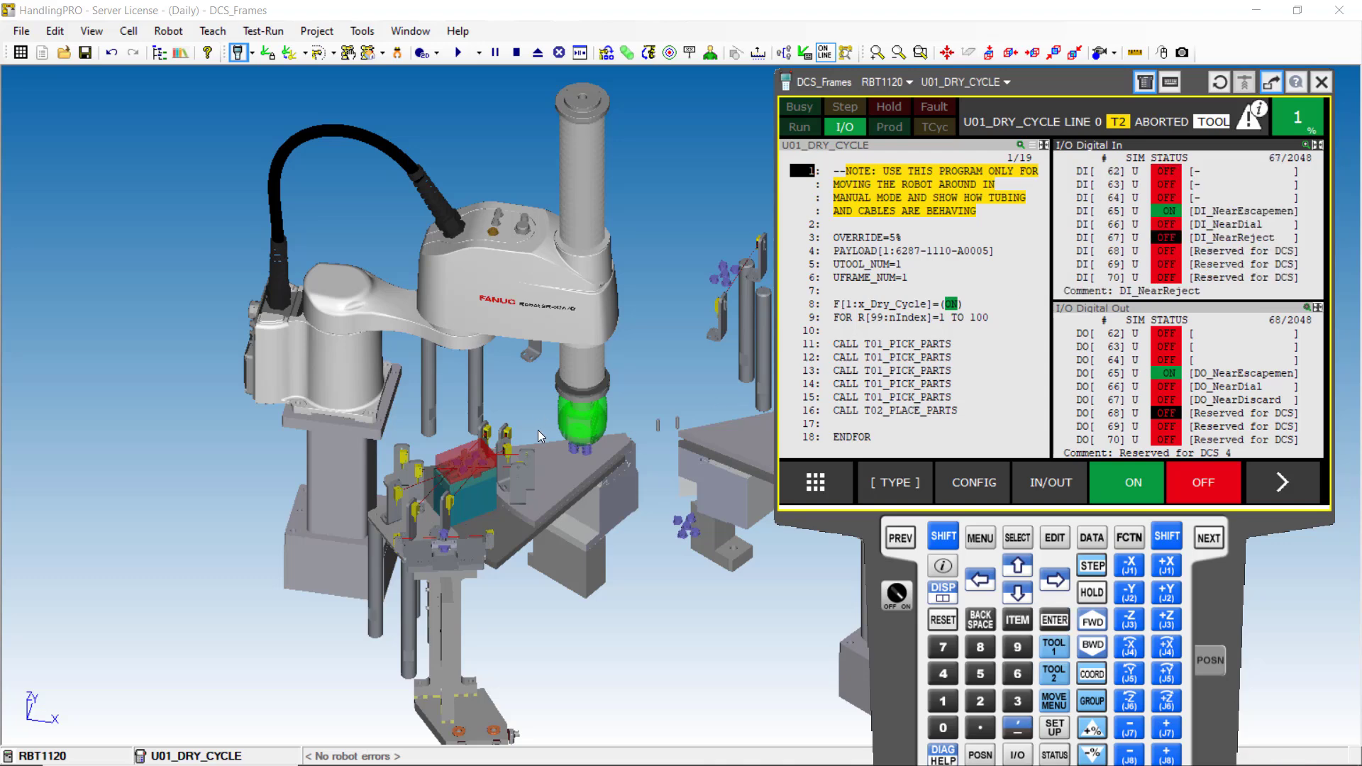
# - Run U01_DRY_CYCLE forward from its first line and watch the robot move around the fixture up close
pyautogui.scroll(5, 534, 443)
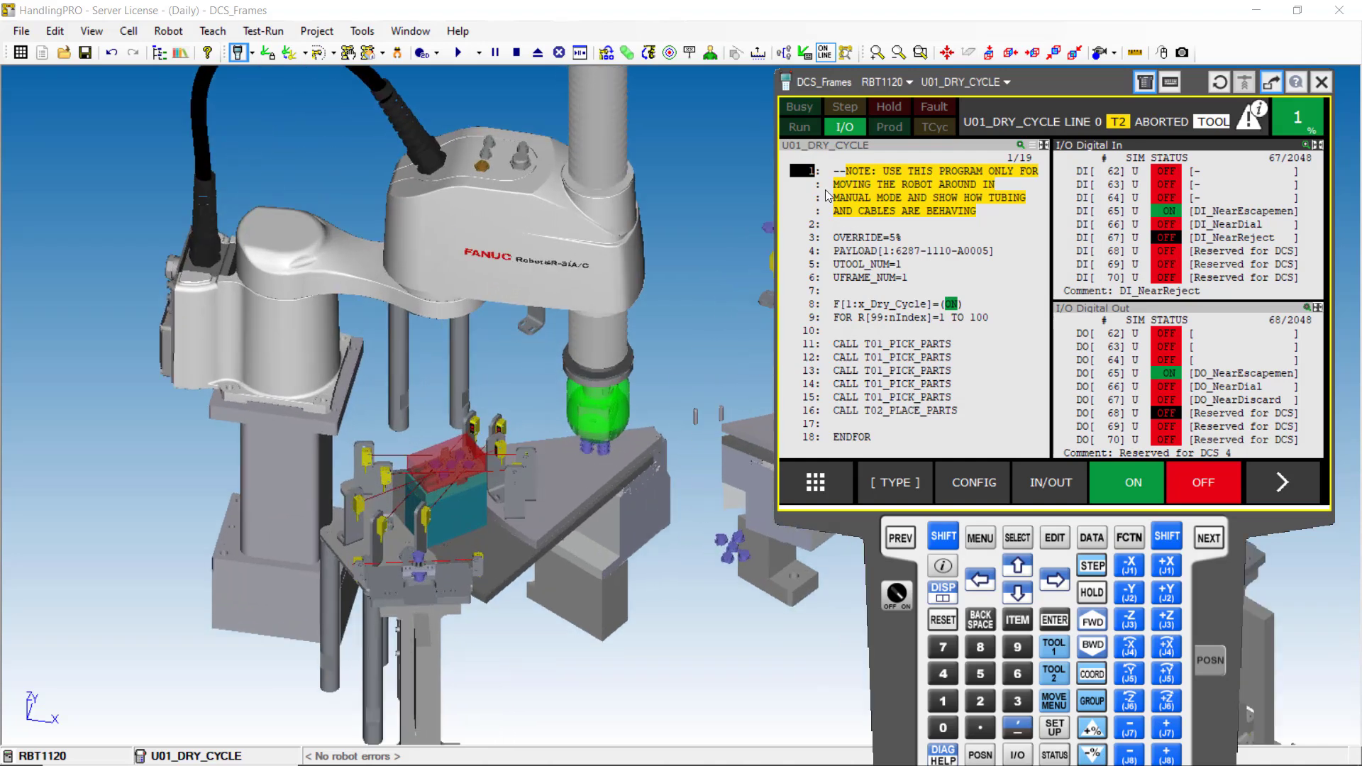
pyautogui.click(827, 196)
pyautogui.click(943, 537)
pyautogui.click(1092, 622)
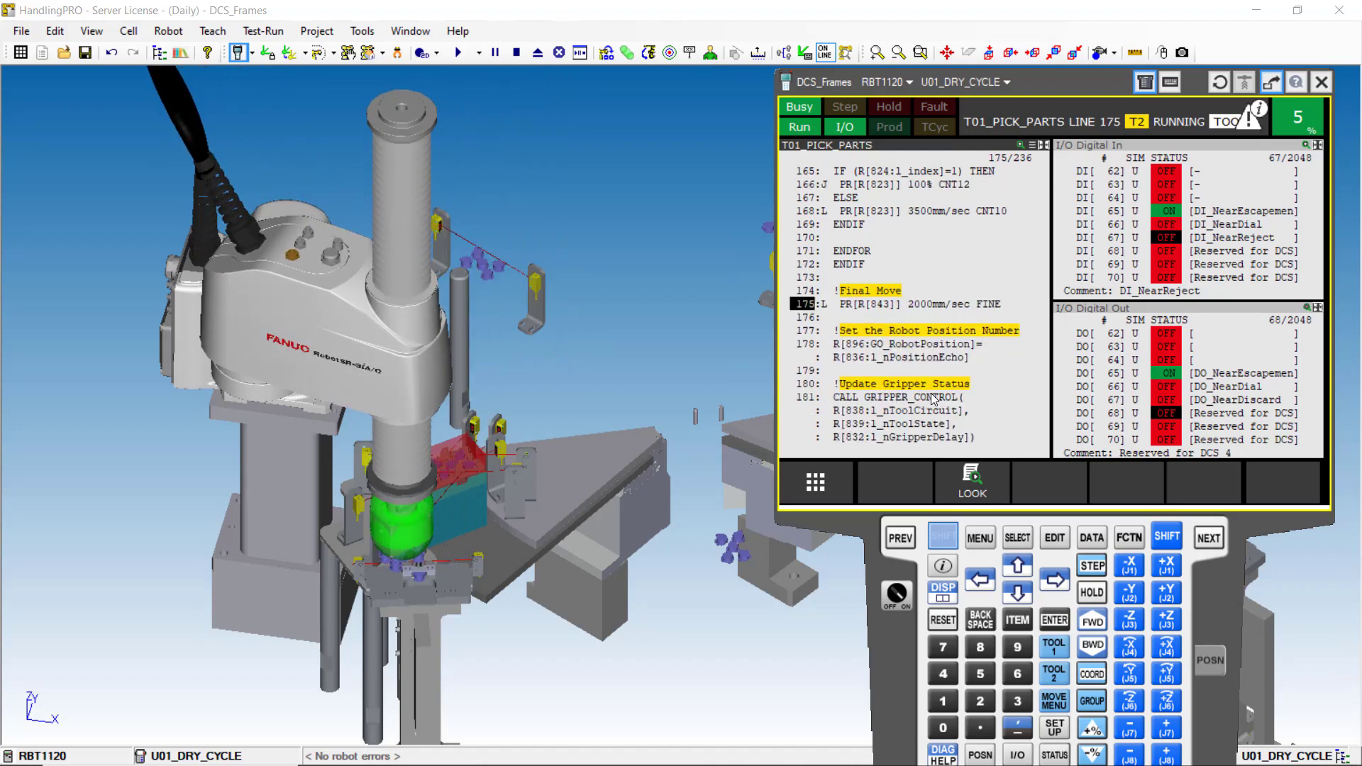
pyautogui.moveTo(526, 477); pyautogui.dragTo(516, 504, button='right')
pyautogui.scroll(4, 479, 437)
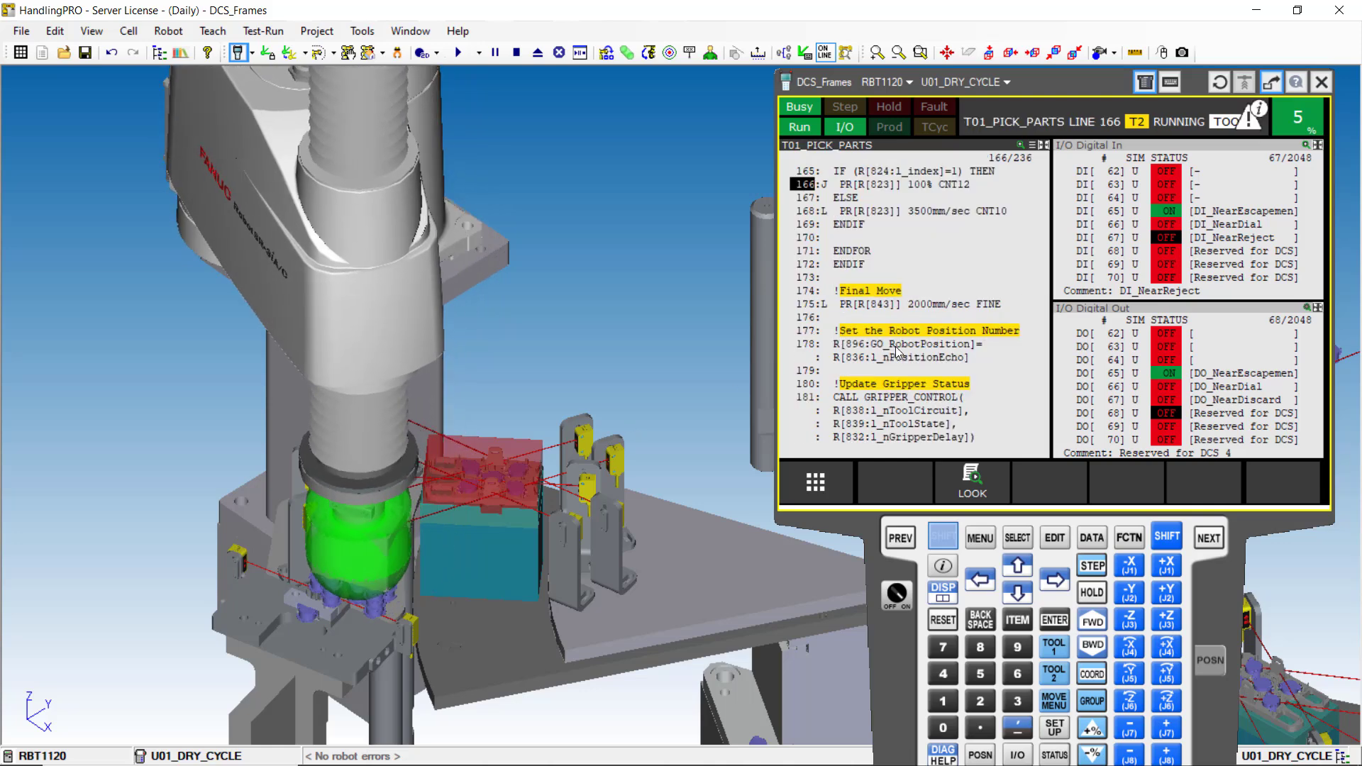
# - Change the comment of digital input DI[65] to DI_NearDial and return to the input list
pyautogui.click(1226, 217)
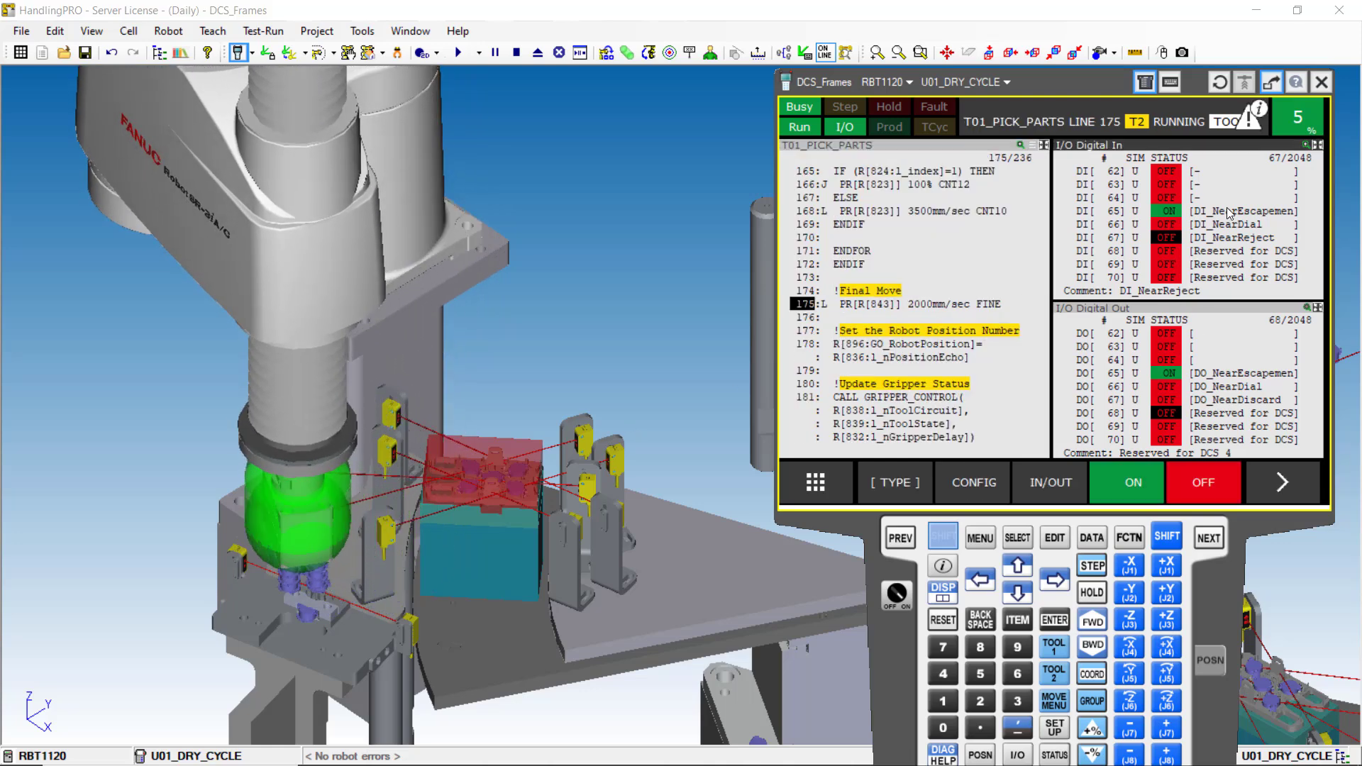
pyautogui.click(1224, 212)
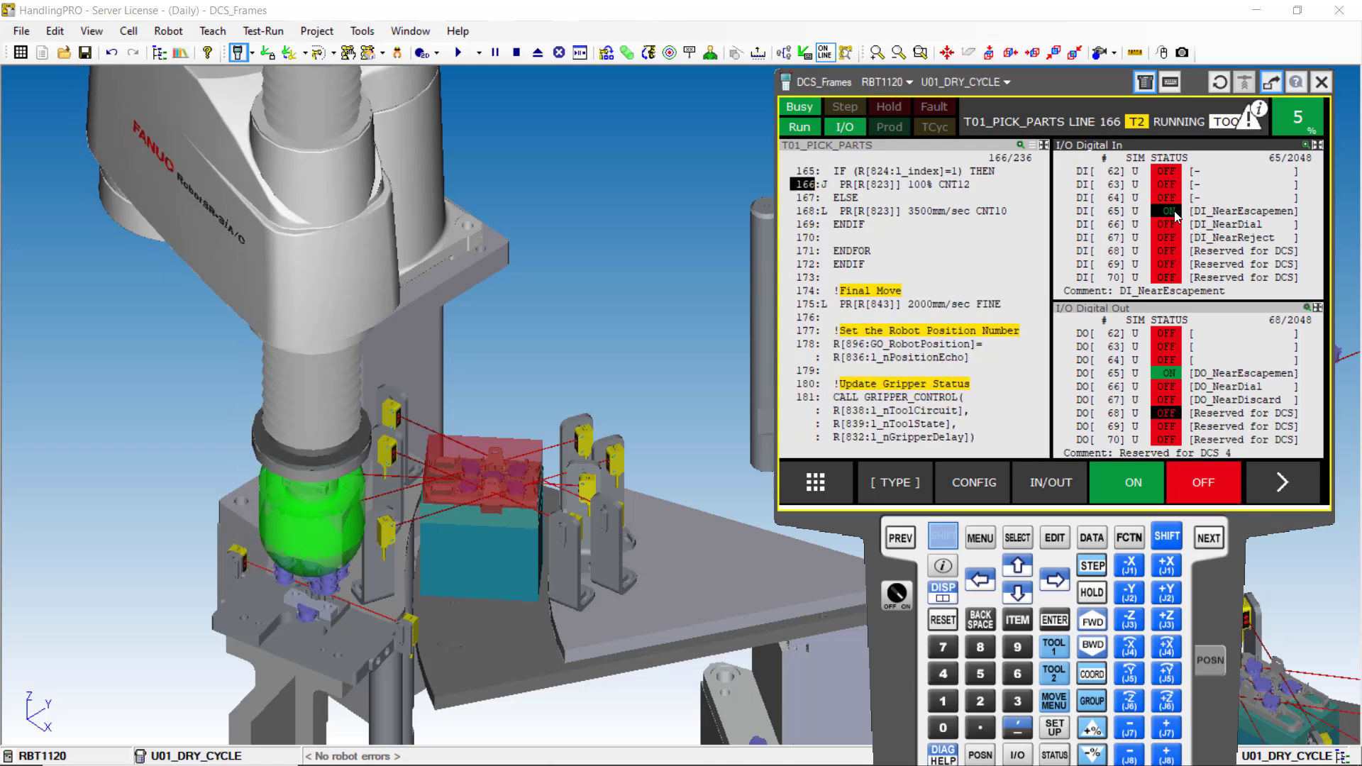
pyautogui.click(1283, 491)
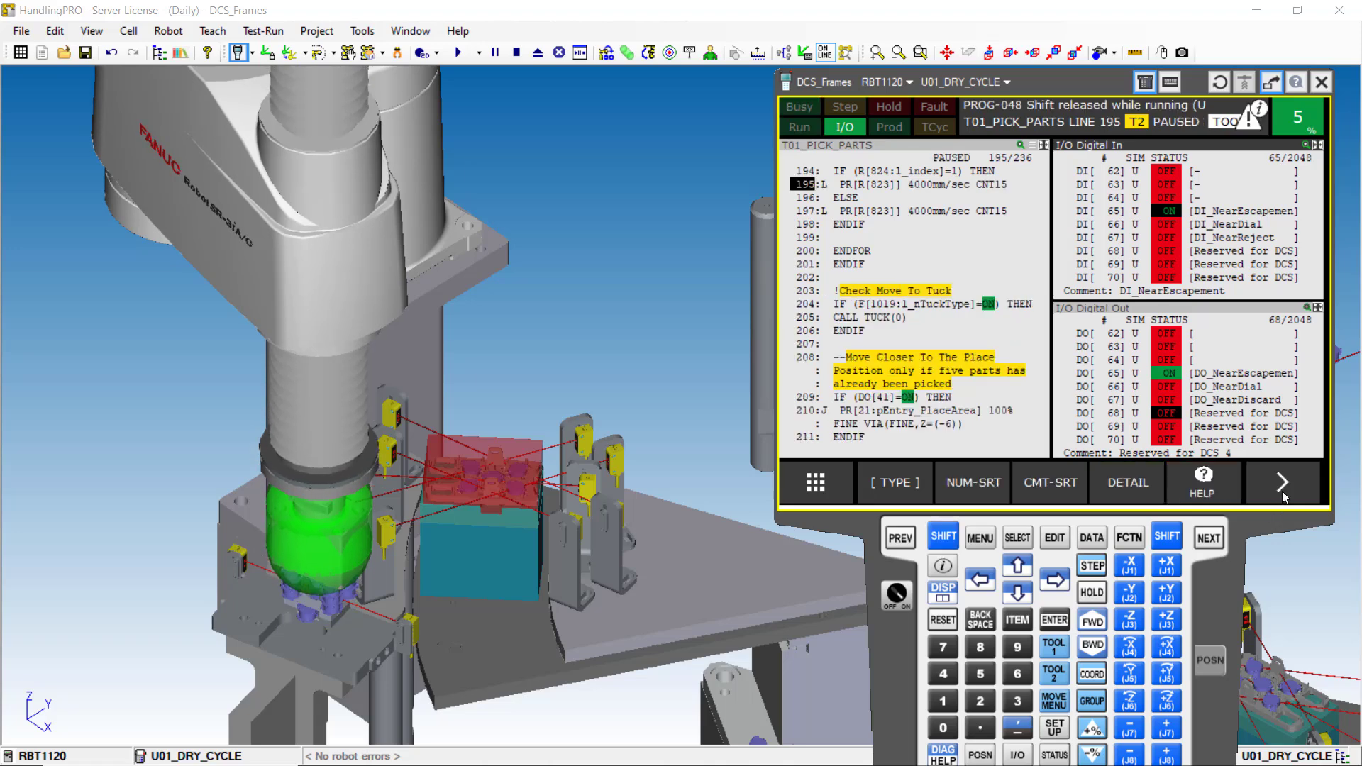
pyautogui.click(1140, 486)
pyautogui.click(1183, 226)
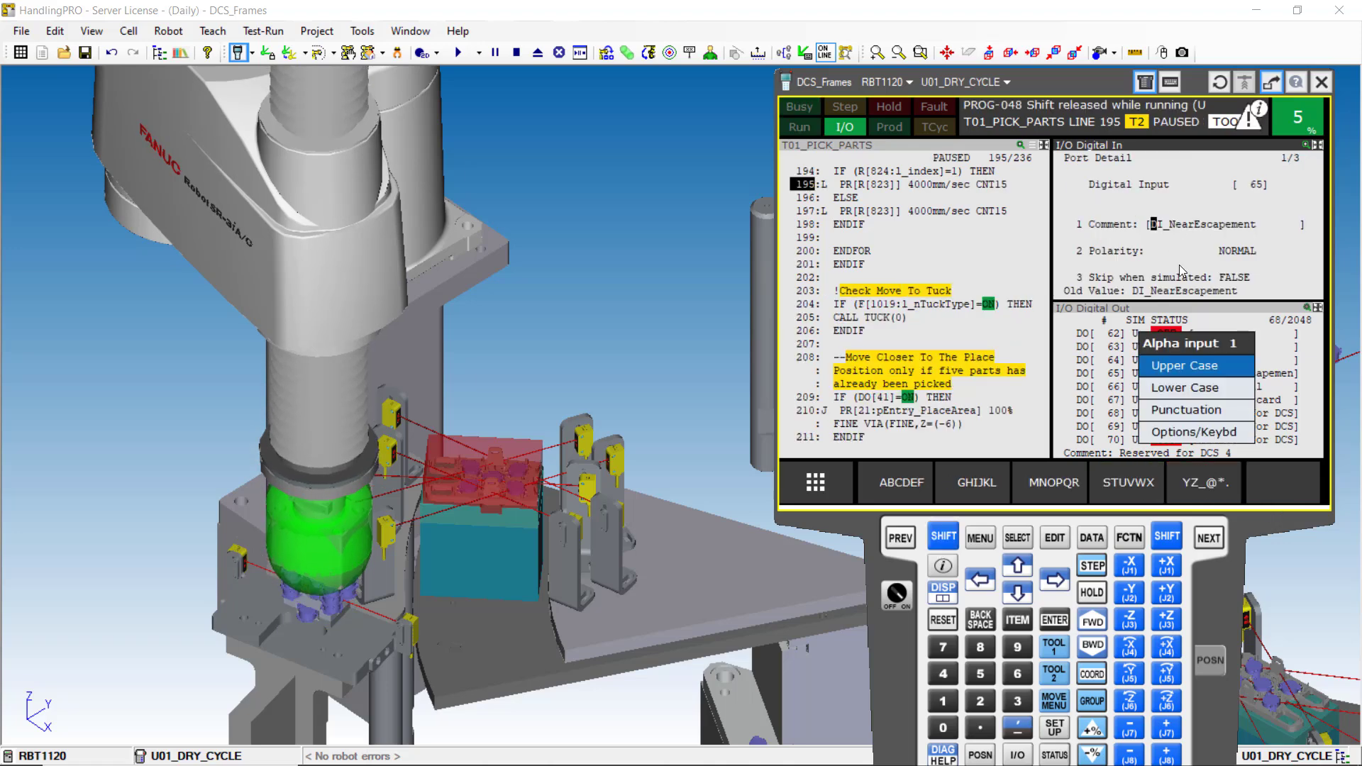
pyautogui.click(1176, 432)
pyautogui.click(1204, 483)
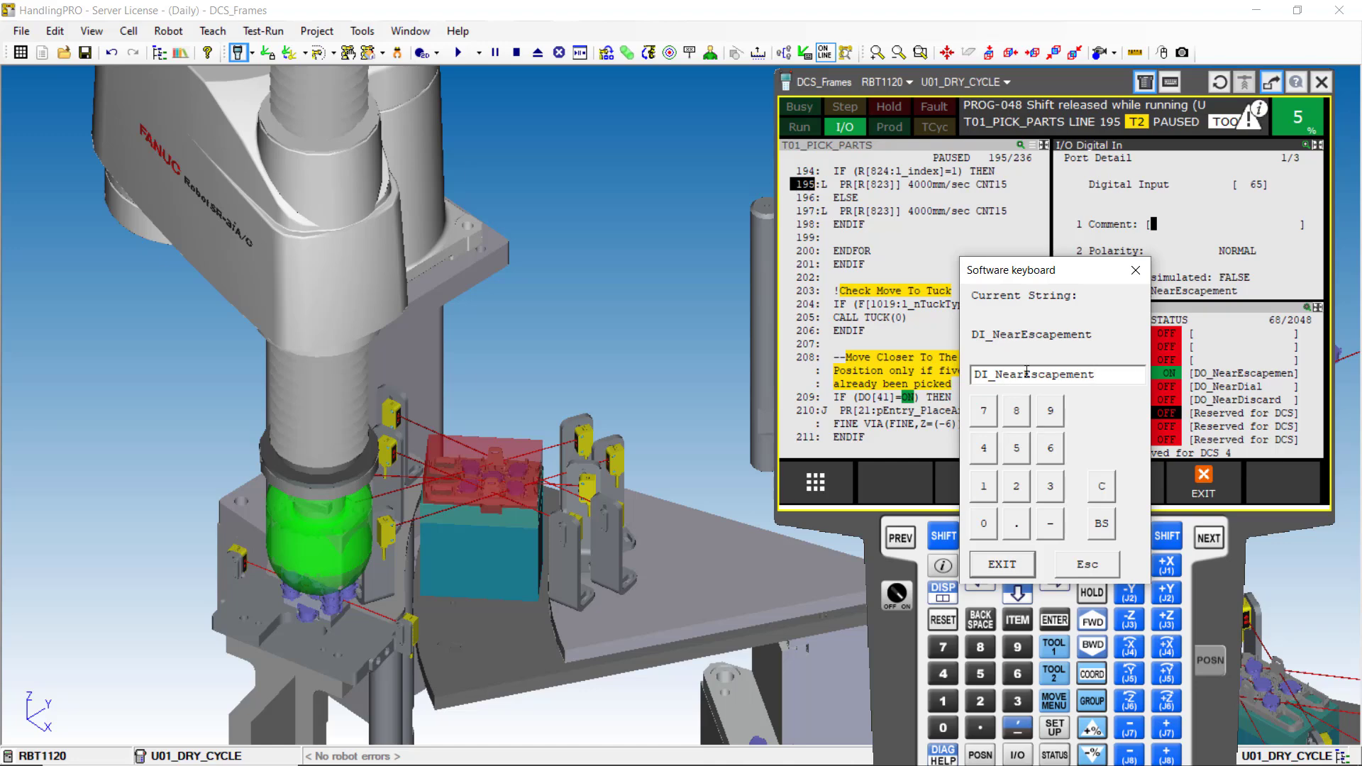
pyautogui.moveTo(1024, 374); pyautogui.dragTo(1133, 371)
pyautogui.write('Dial')
pyautogui.click(1019, 567)
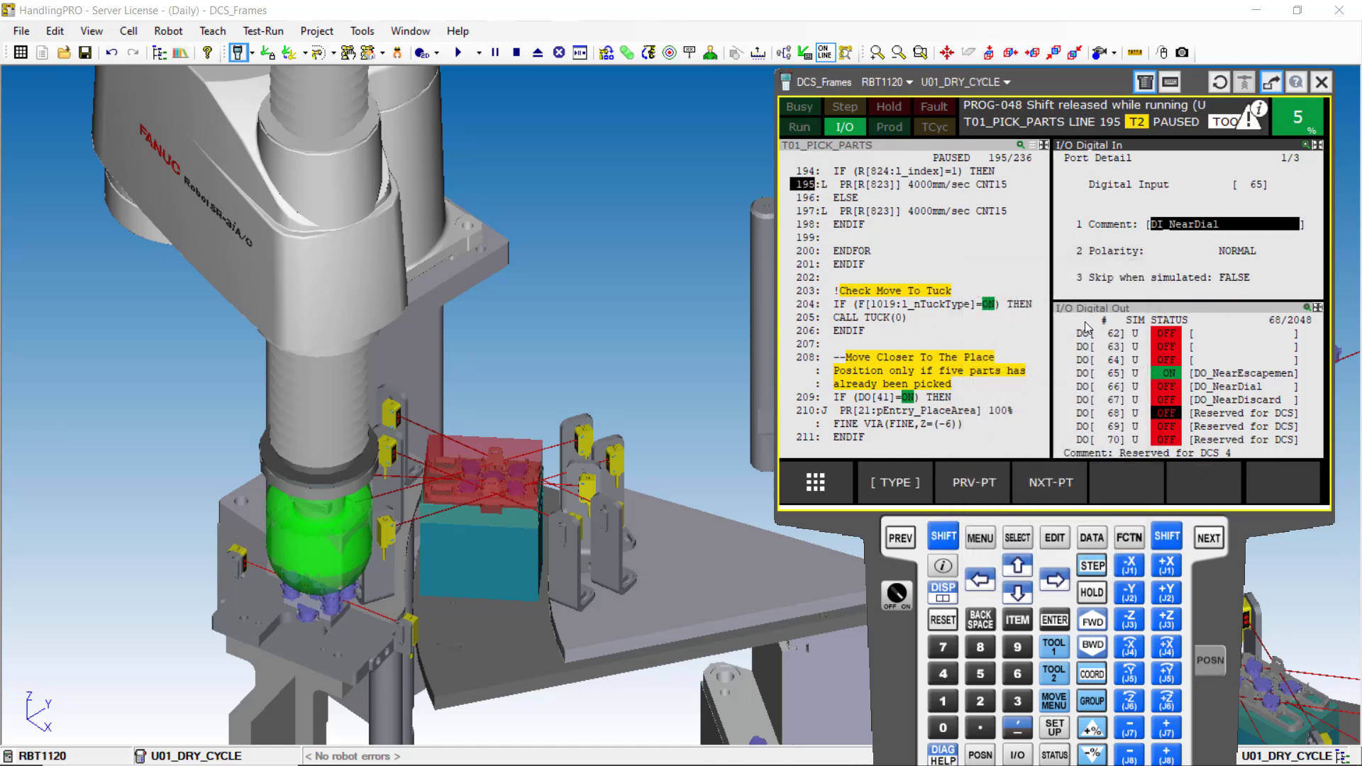
pyautogui.click(900, 539)
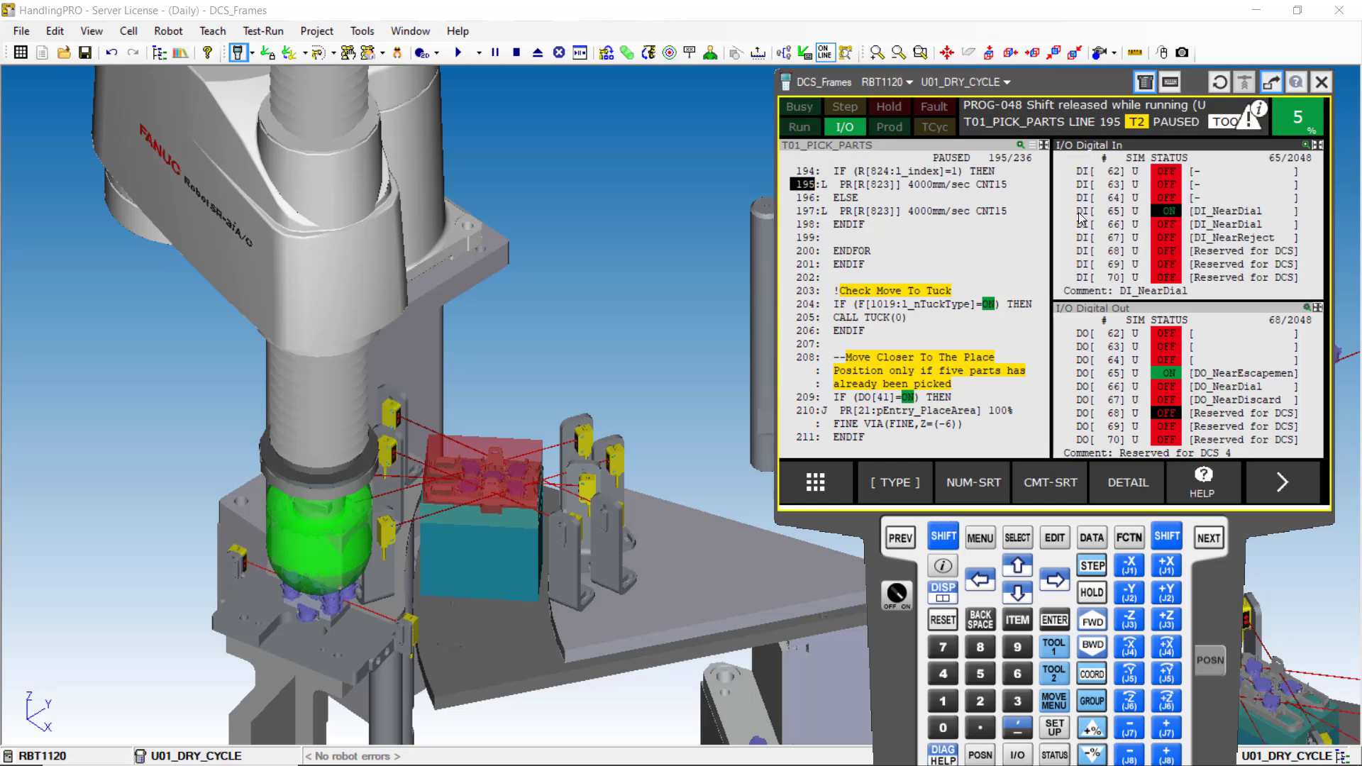
# - Change the comment of digital output DO[65] to DO_NearDial and return to the output list
pyautogui.click(1136, 211)
pyautogui.click(1117, 376)
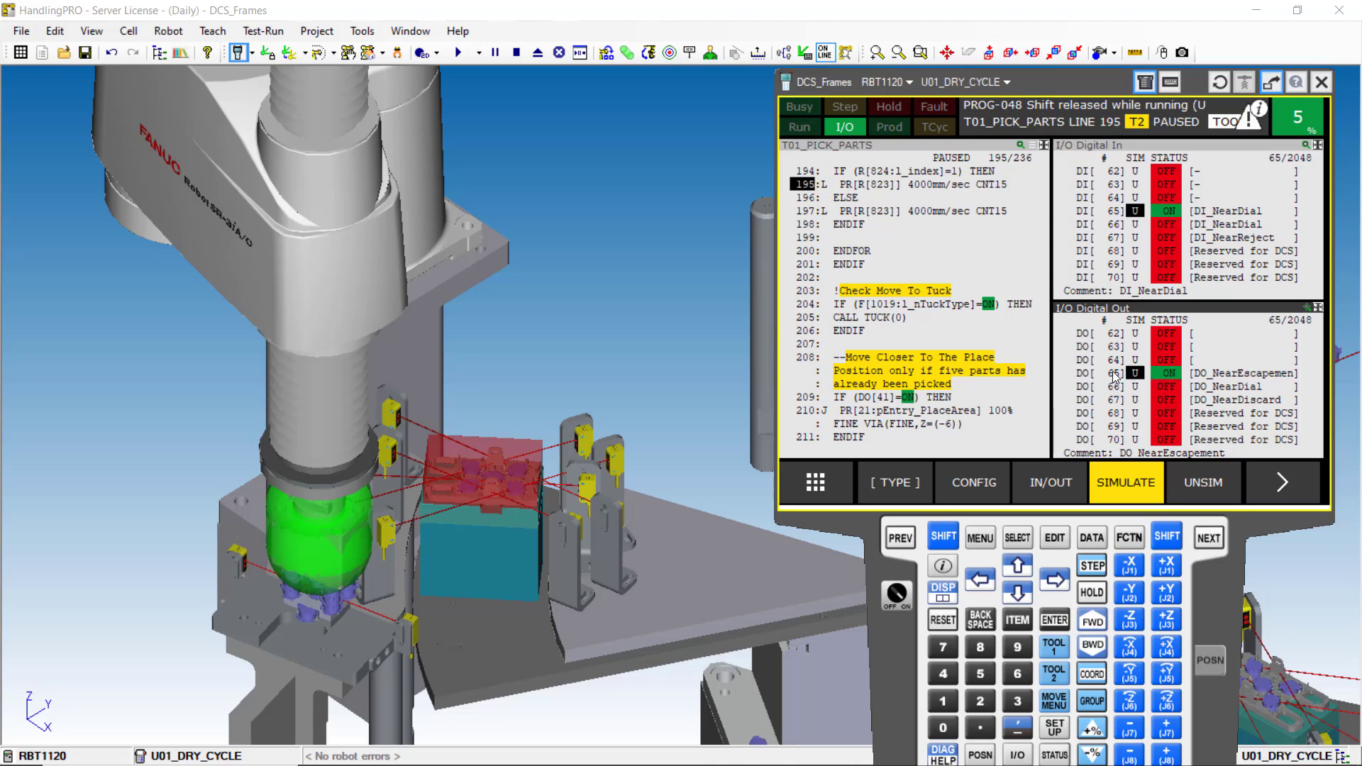
pyautogui.press('Right')
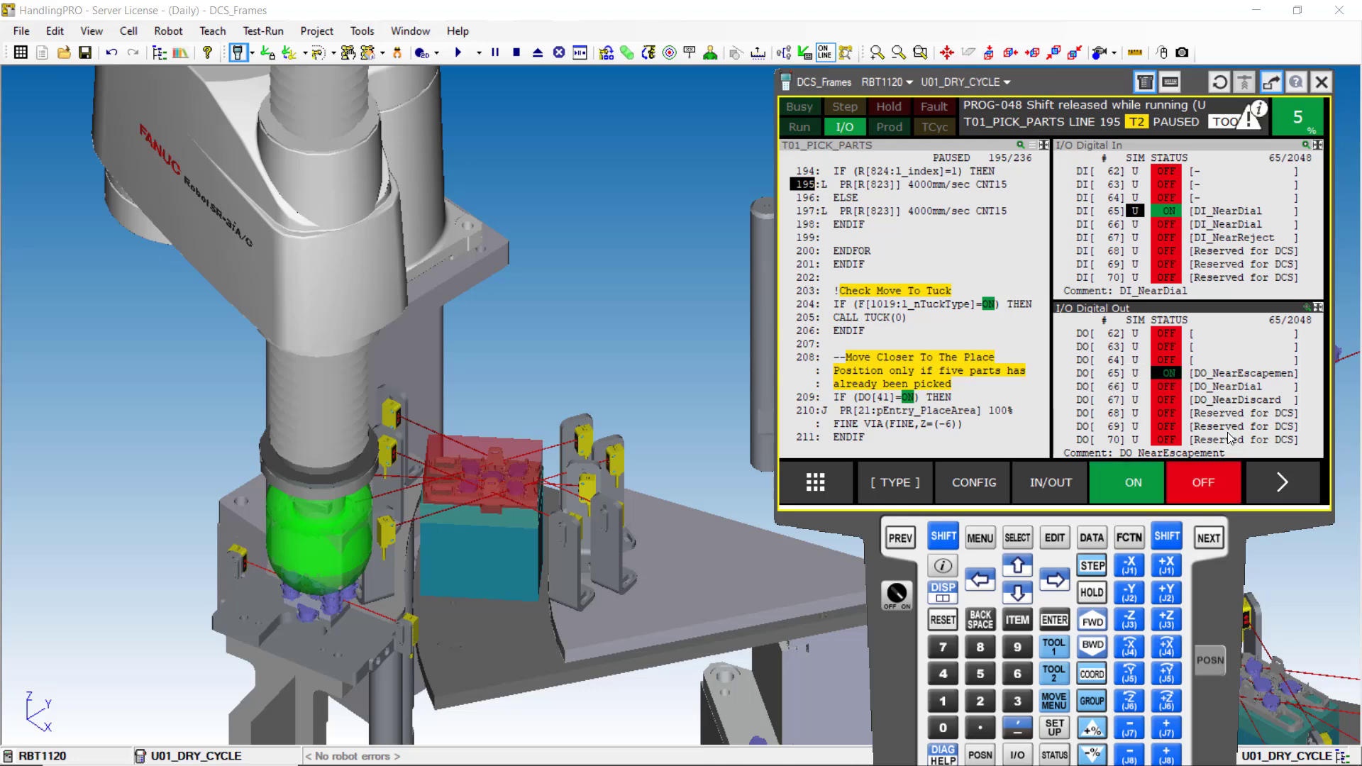
pyautogui.click(1279, 483)
pyautogui.click(1126, 484)
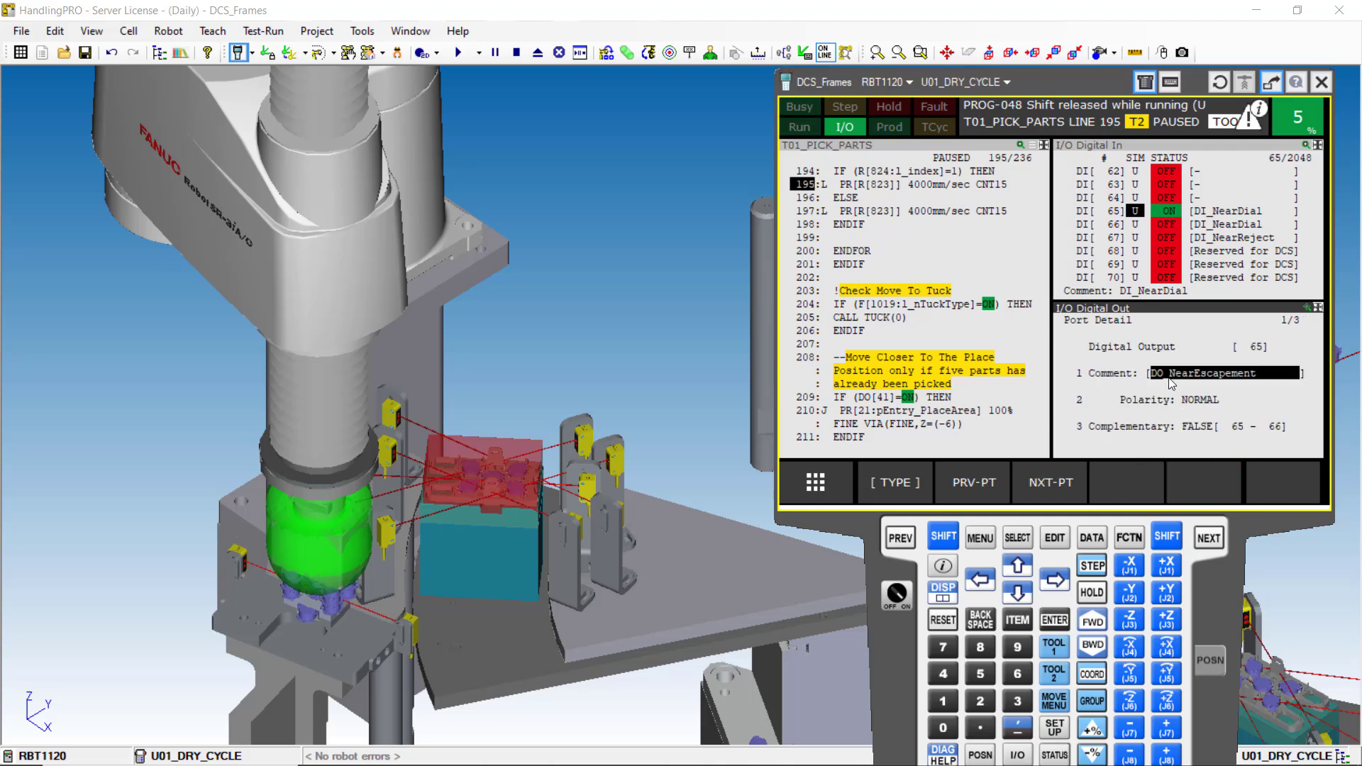
pyautogui.press('Return')
pyautogui.click(1190, 255)
pyautogui.click(1195, 484)
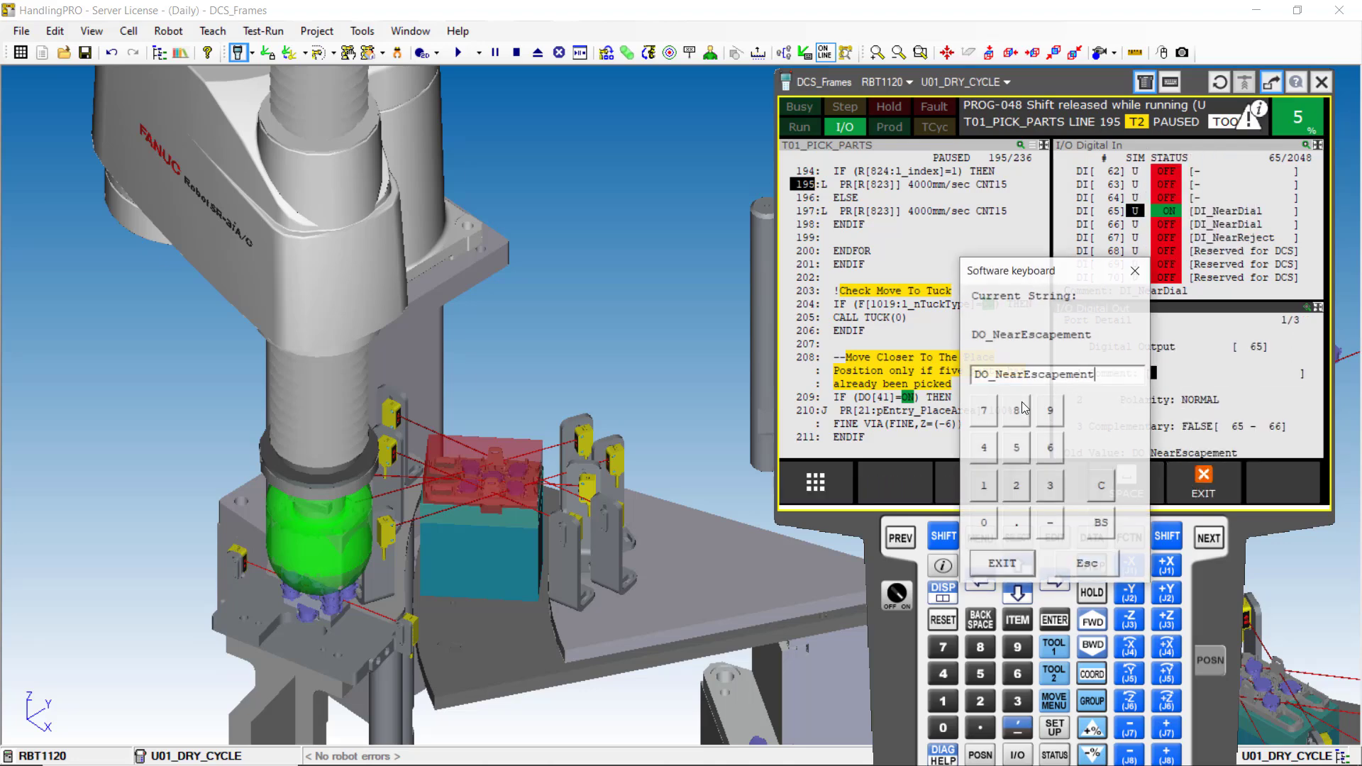
pyautogui.moveTo(1025, 376); pyautogui.dragTo(1134, 371)
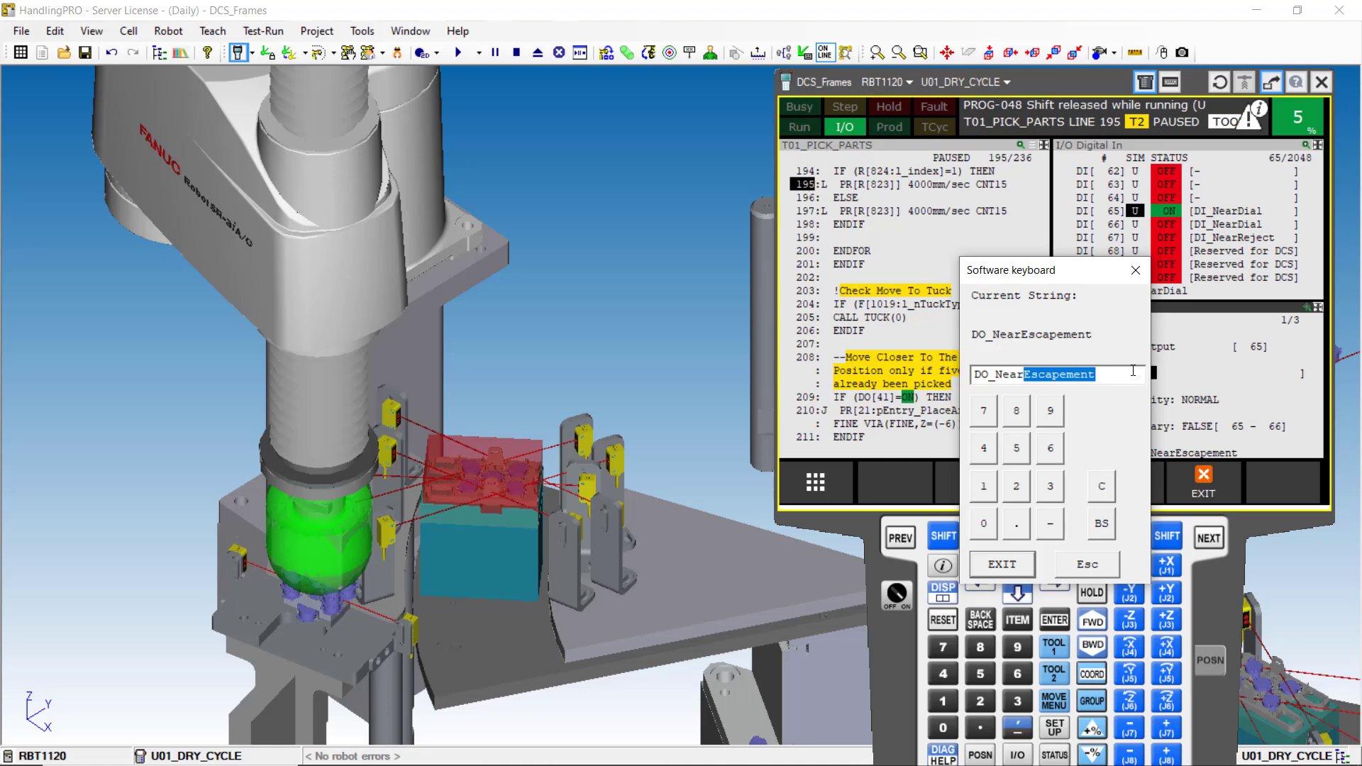
pyautogui.write('Dial')
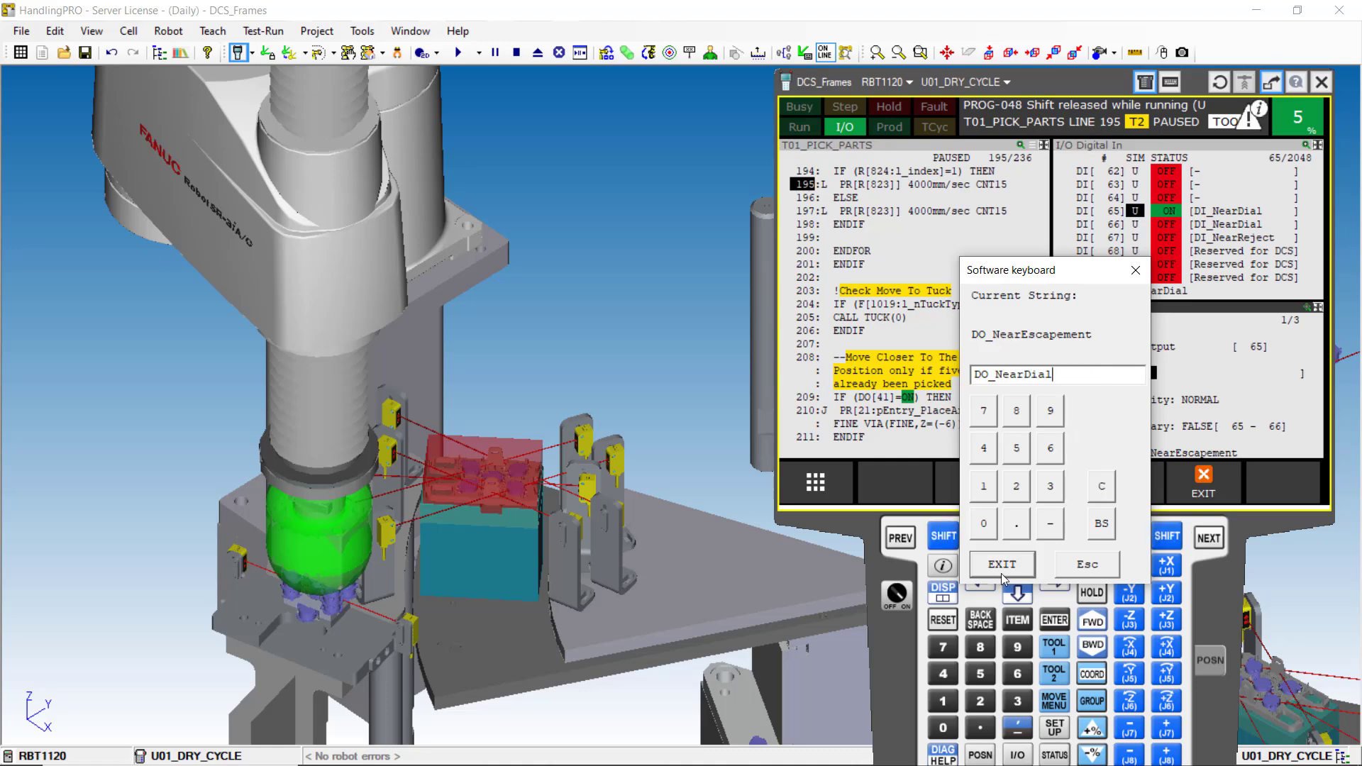
pyautogui.click(1004, 567)
pyautogui.click(905, 497)
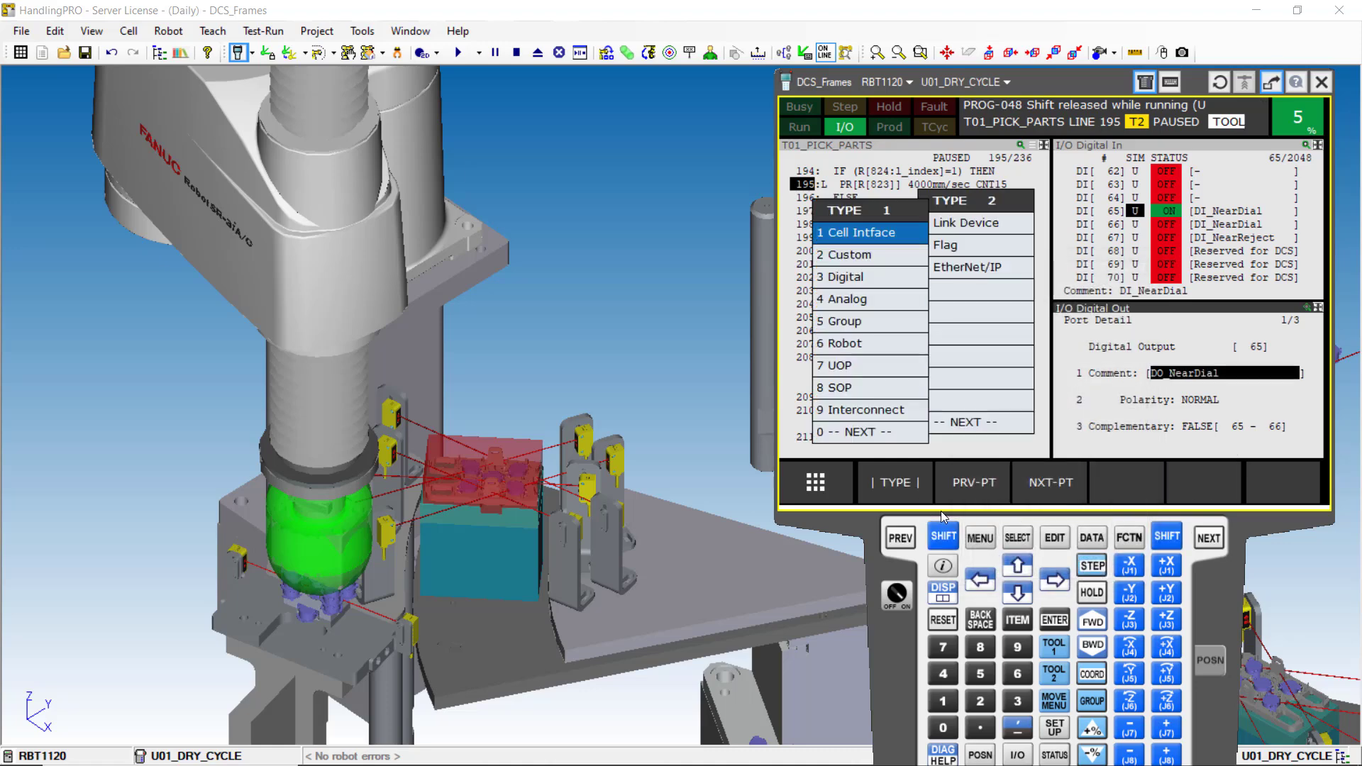
pyautogui.click(900, 537)
pyautogui.click(1124, 399)
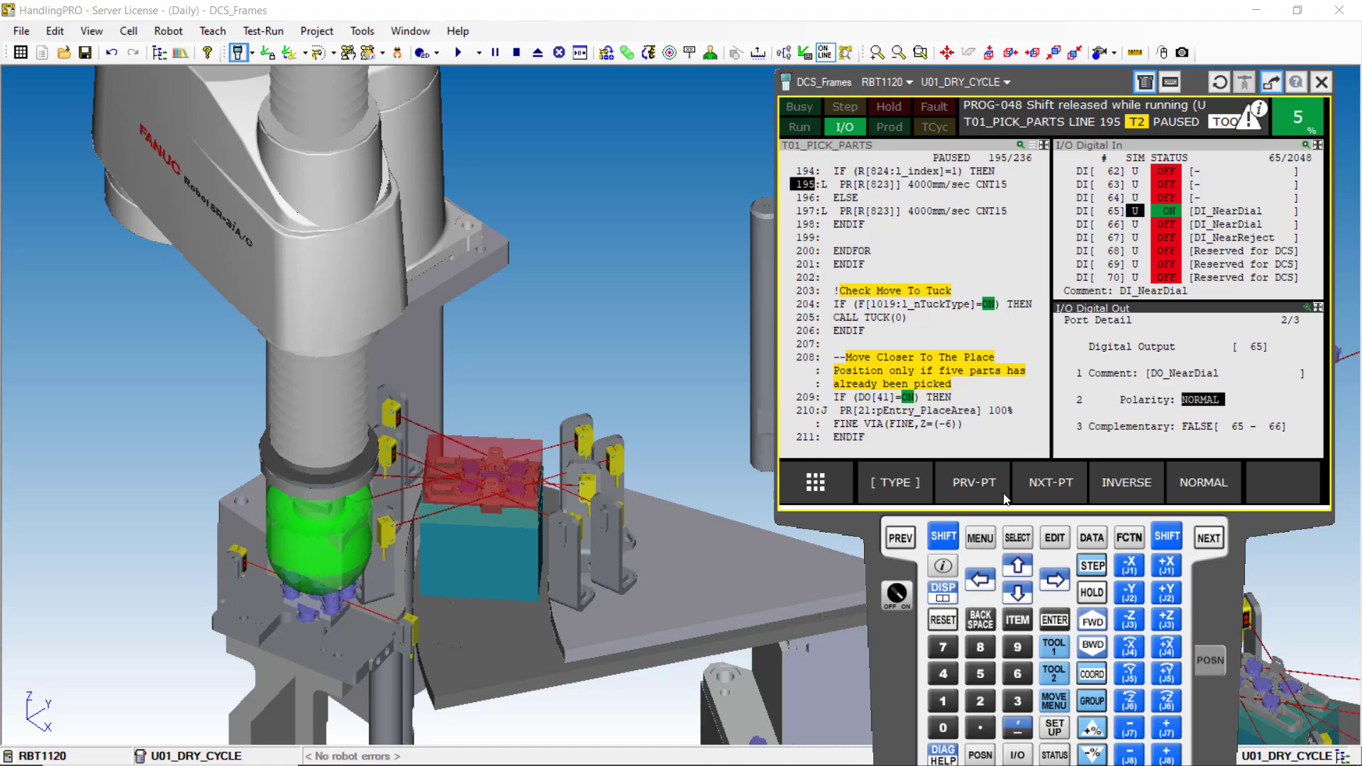
pyautogui.click(901, 539)
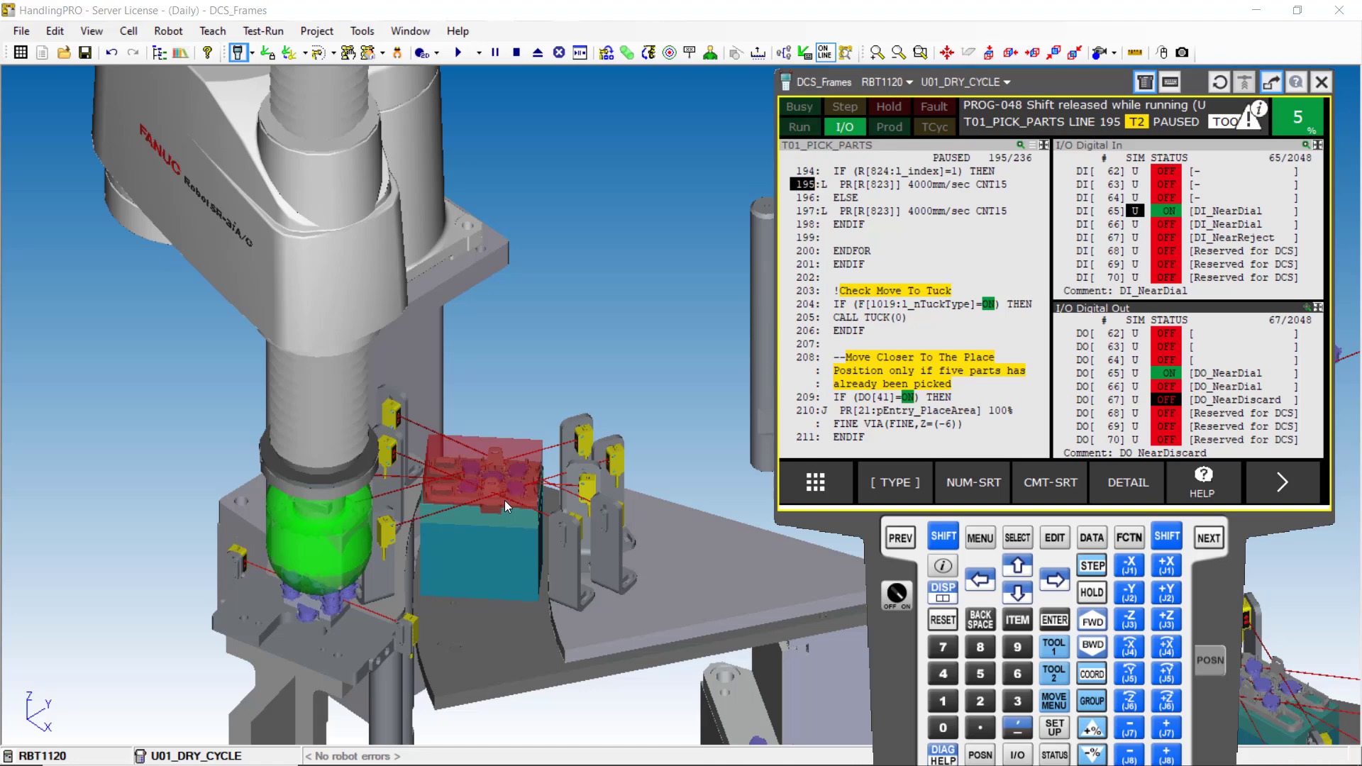
# - Resume the paused program T01_PICK_PARTS from line 201 and watch the DI[65] and DO[65] signals as the robot moves
pyautogui.scroll(-2, 505, 501)
pyautogui.click(883, 265)
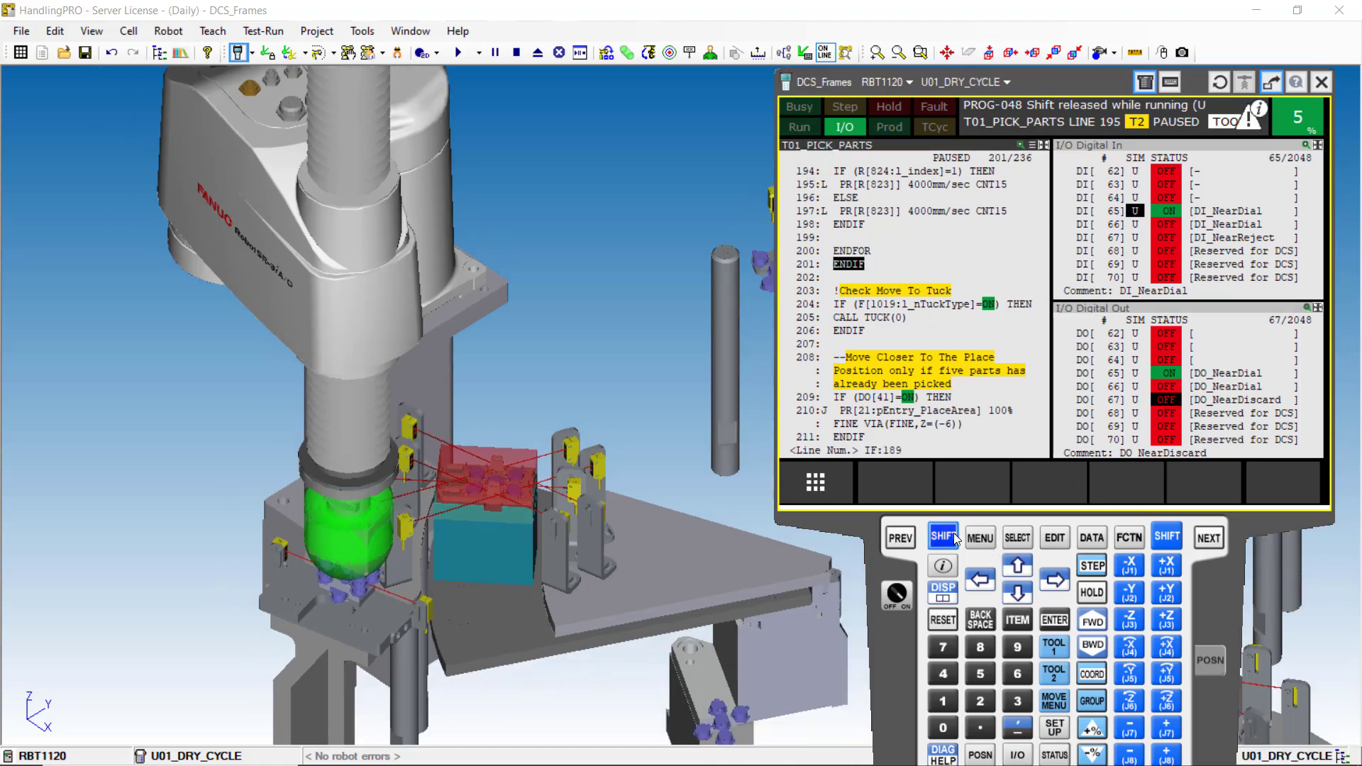
pyautogui.click(1091, 620)
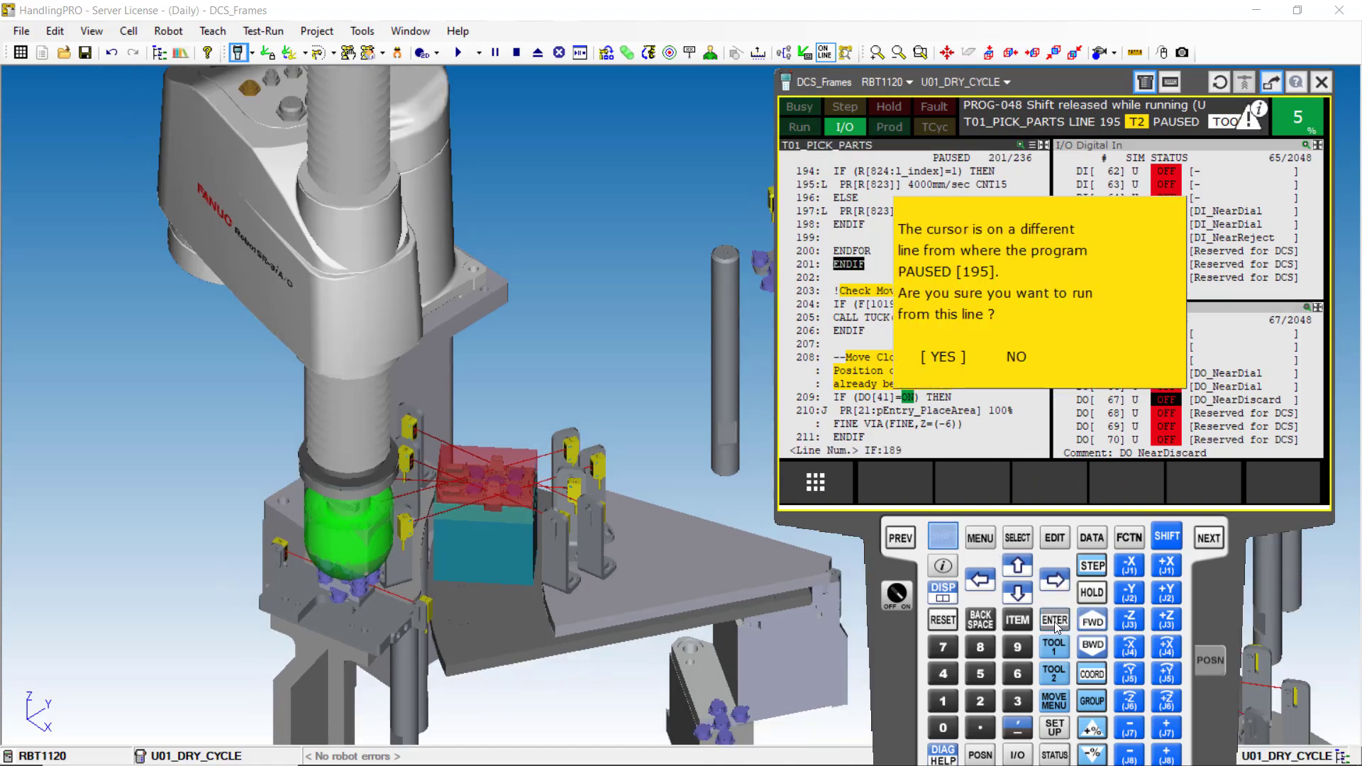
pyautogui.click(1054, 621)
pyautogui.click(1085, 621)
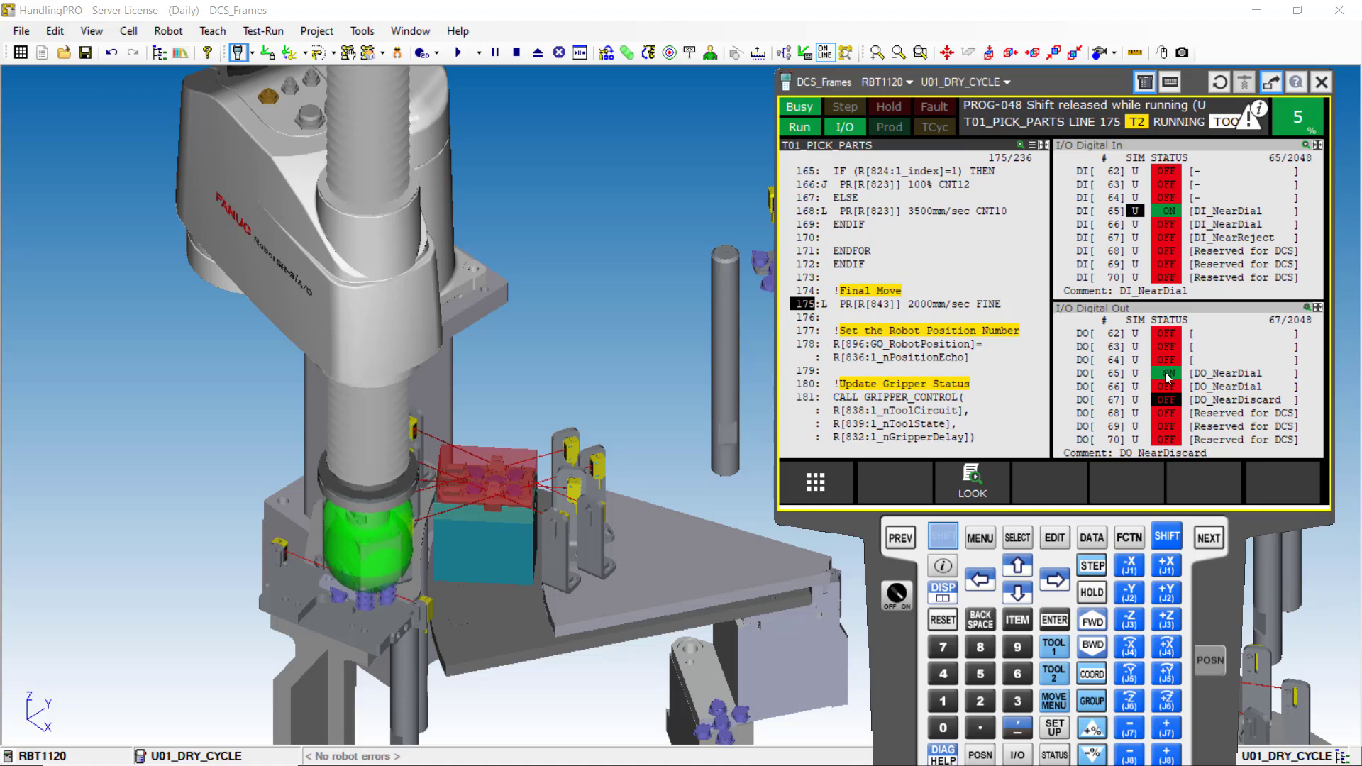
pyautogui.click(1164, 428)
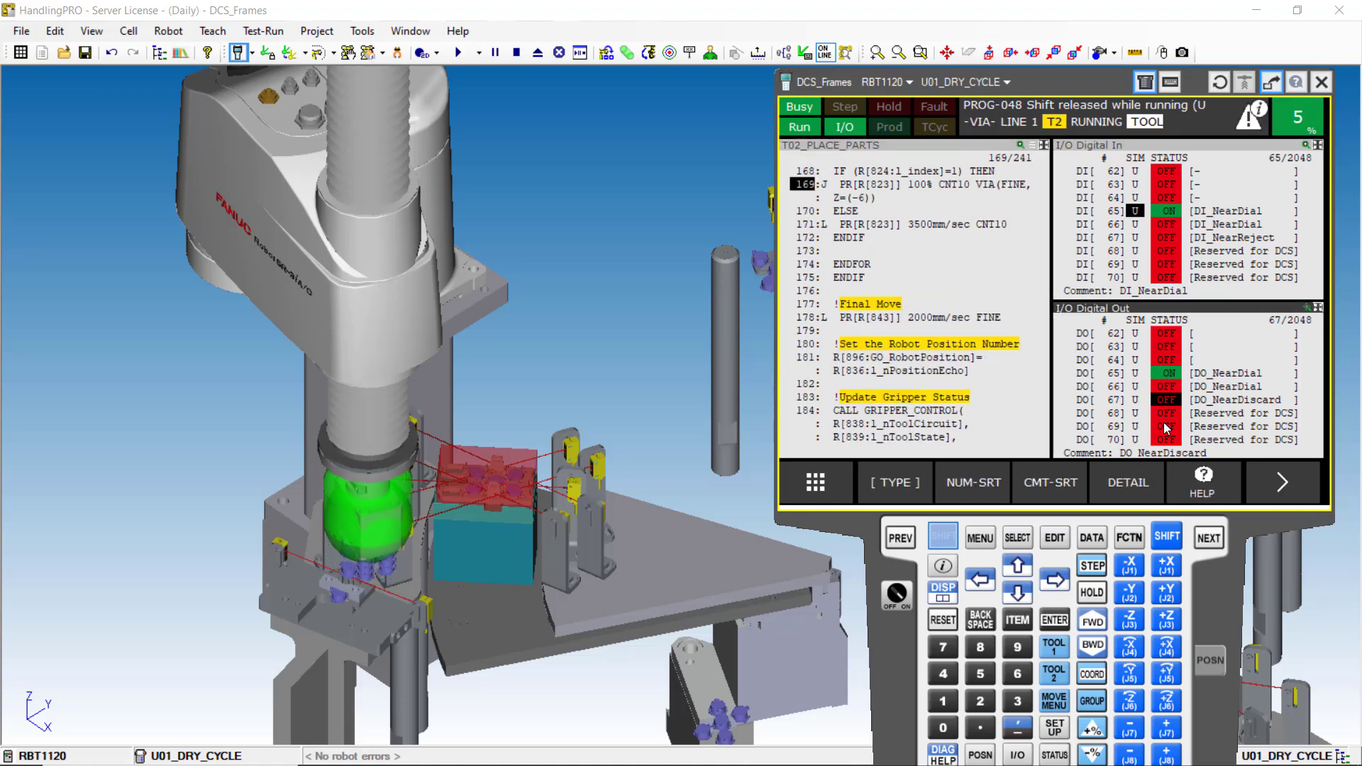